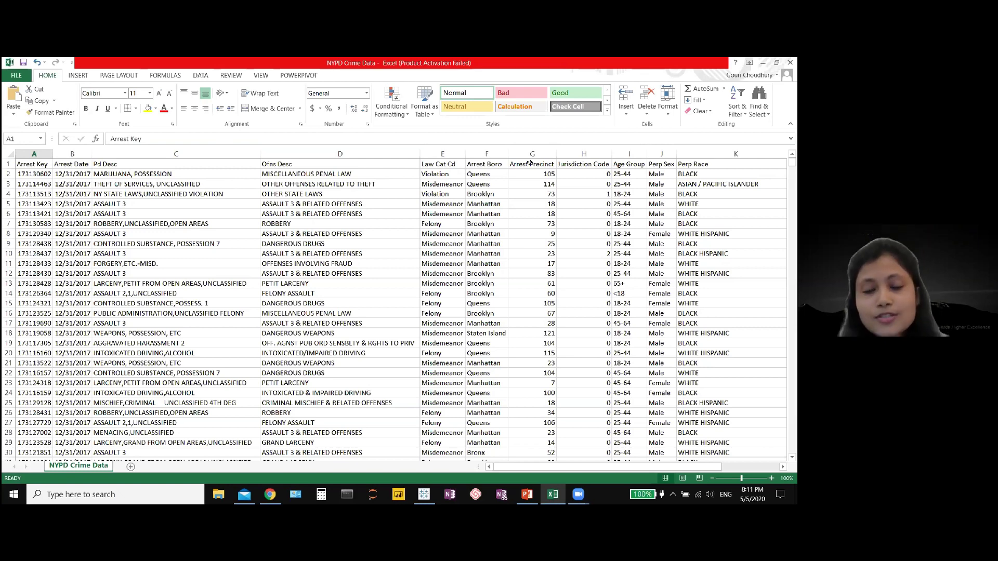
# Step: Examine the NYPD Crime Data column headers from Arrest Precinct through Longitude, including the coordinate columns
pyautogui.click(529, 163)
pyautogui.press('Right')
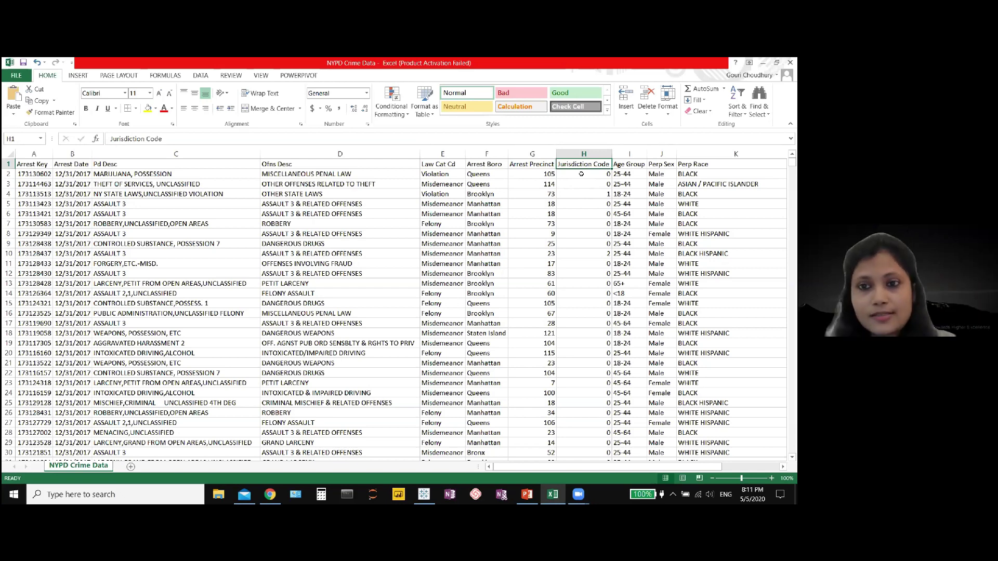
pyautogui.press('Right')
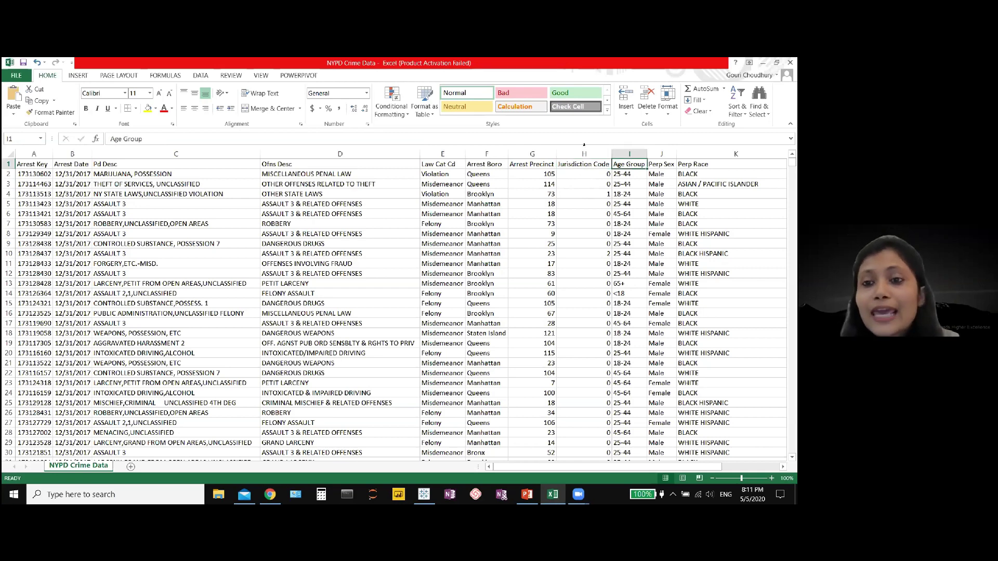
pyautogui.press('Right')
pyautogui.press('Right')
pyautogui.press('Right')
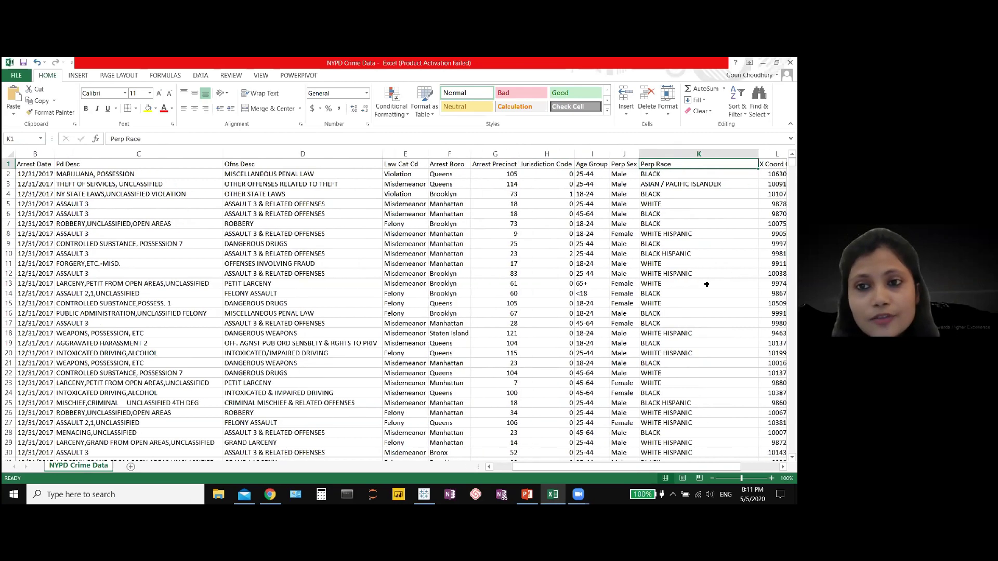
pyautogui.press('Right')
pyautogui.press('Right')
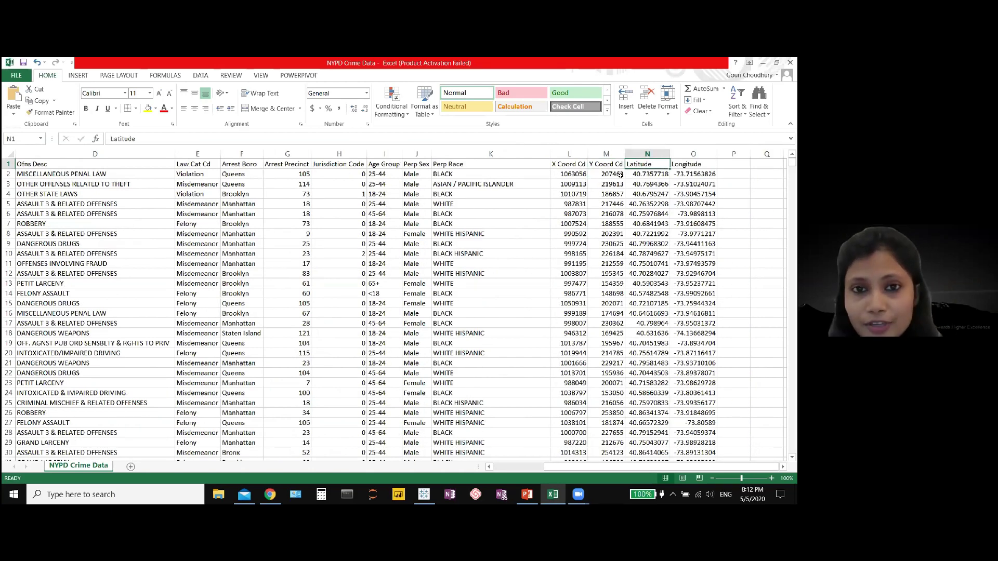
pyautogui.press('Right')
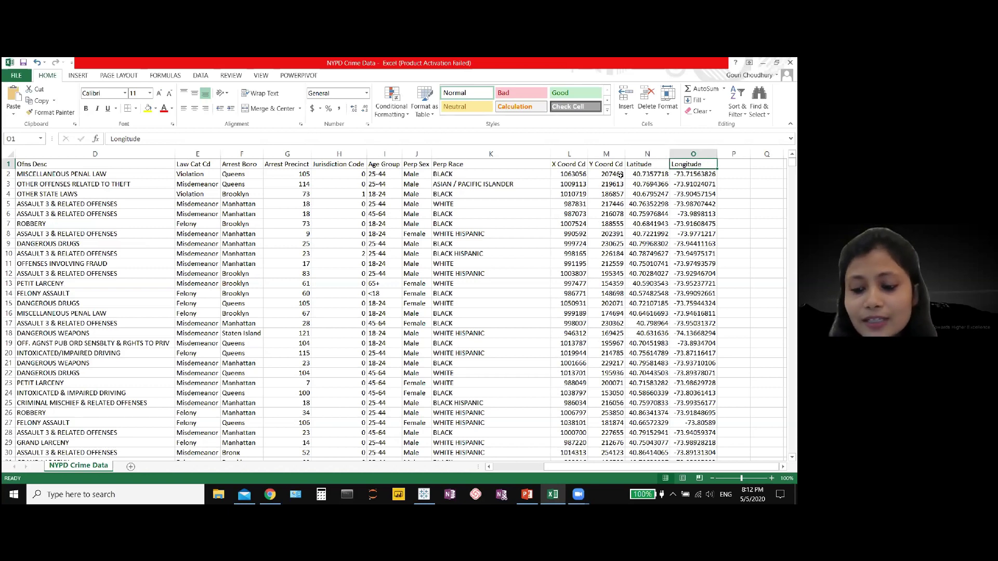
pyautogui.press('Left')
pyautogui.press('Left')
pyautogui.press('Left')
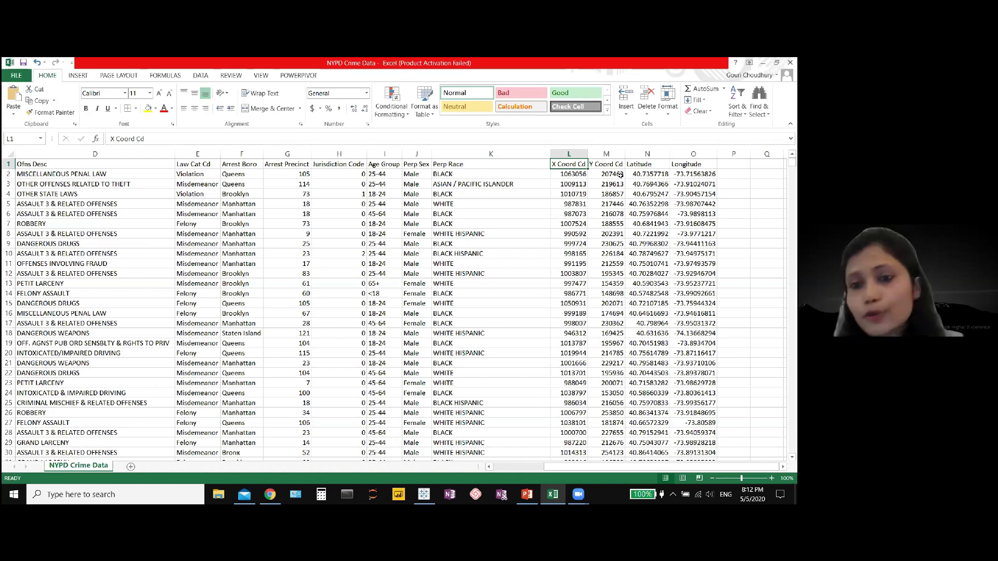
pyautogui.press('Right')
pyautogui.press('Right')
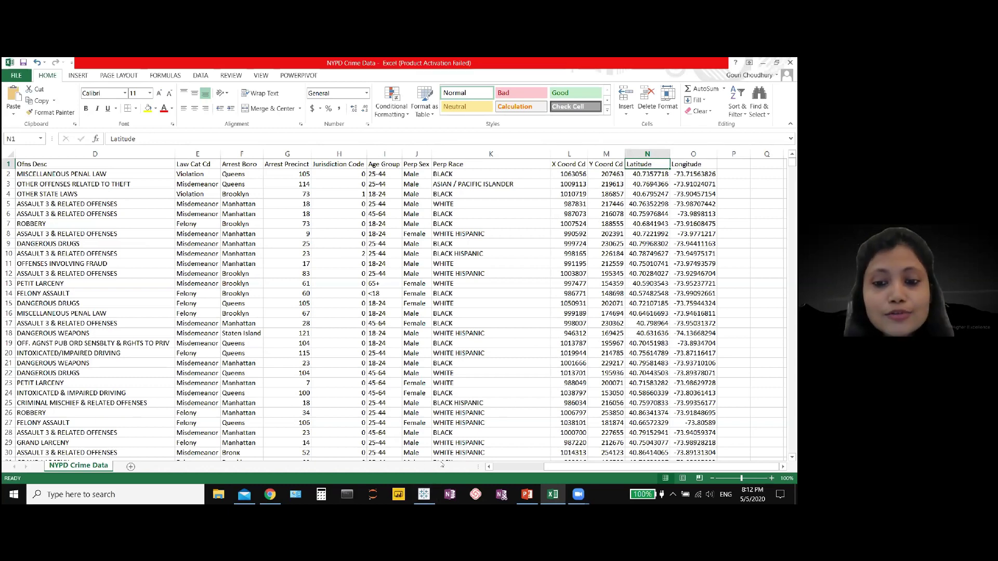
# Step: Switch to Tableau Public and connect to the NYPD Crime Data text file on the Desktop
pyautogui.click(425, 494)
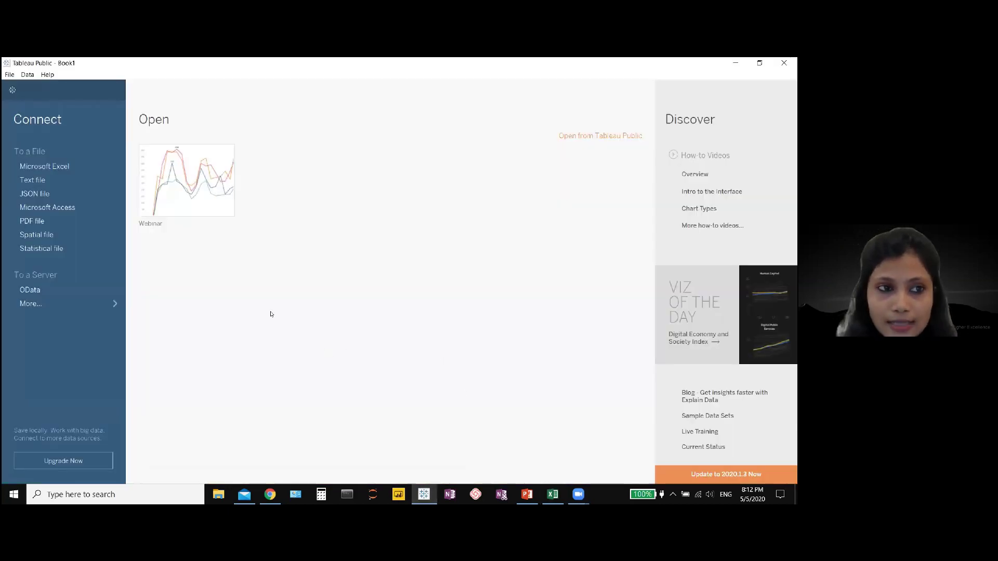
pyautogui.click(89, 183)
pyautogui.click(136, 146)
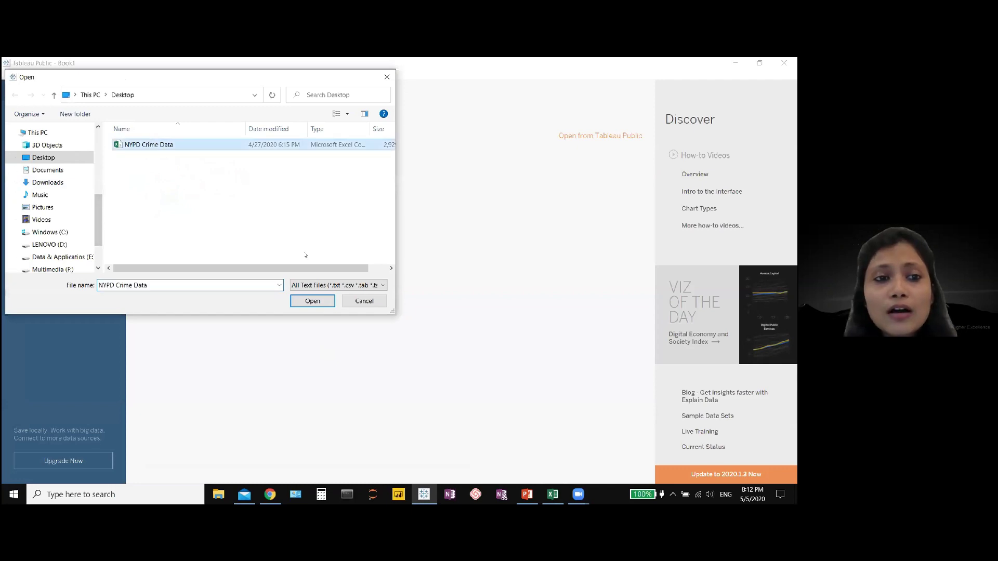
pyautogui.click(314, 300)
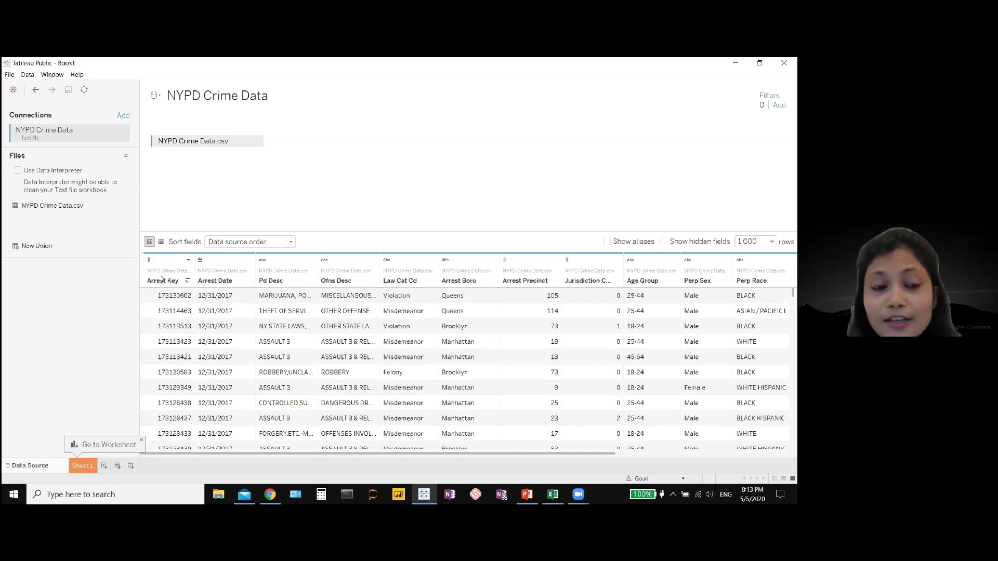
# Step: Review the imported fields and their data types across the data preview, and go to the Sheet 1 worksheet
pyautogui.click(150, 261)
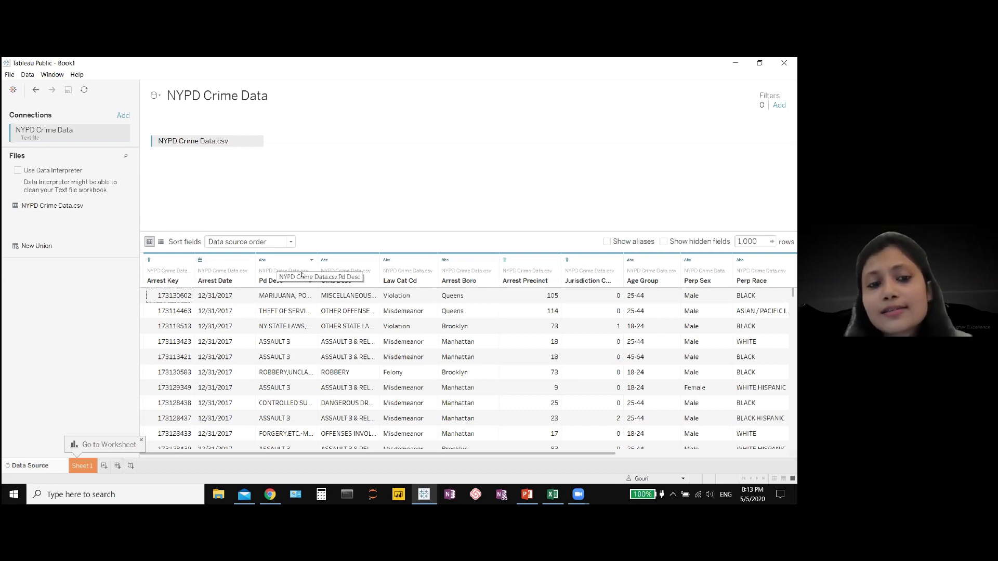
pyautogui.moveTo(401, 454); pyautogui.dragTo(591, 458)
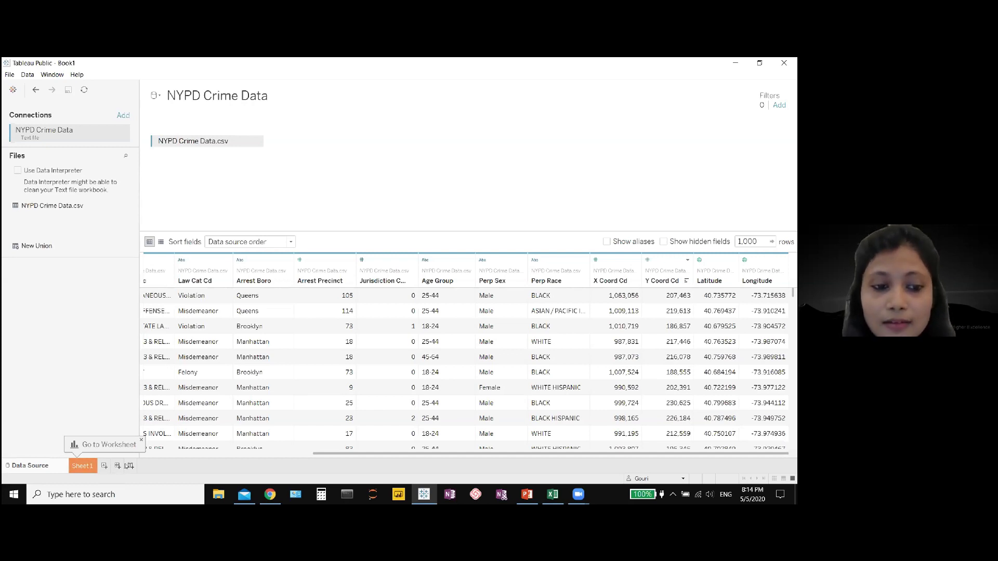
pyautogui.click(83, 467)
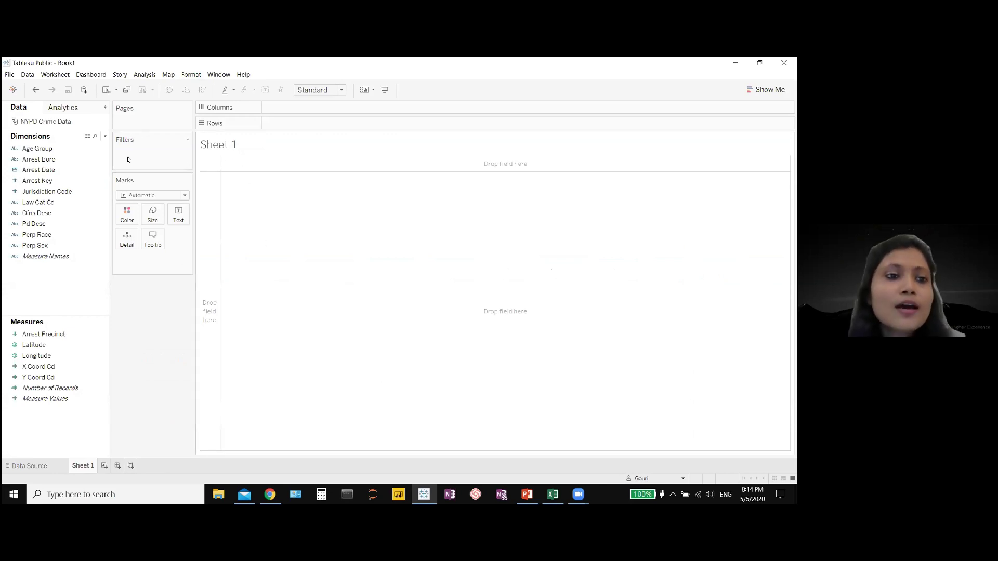
# Step: Examine how the NYPD Crime Data fields are divided into dimensions and measures
pyautogui.click(95, 151)
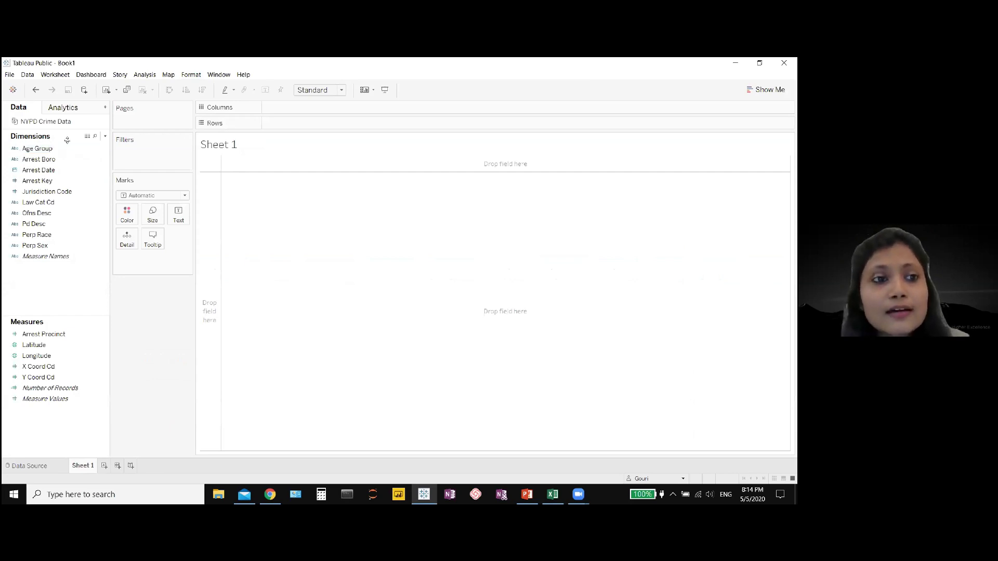
pyautogui.click(72, 345)
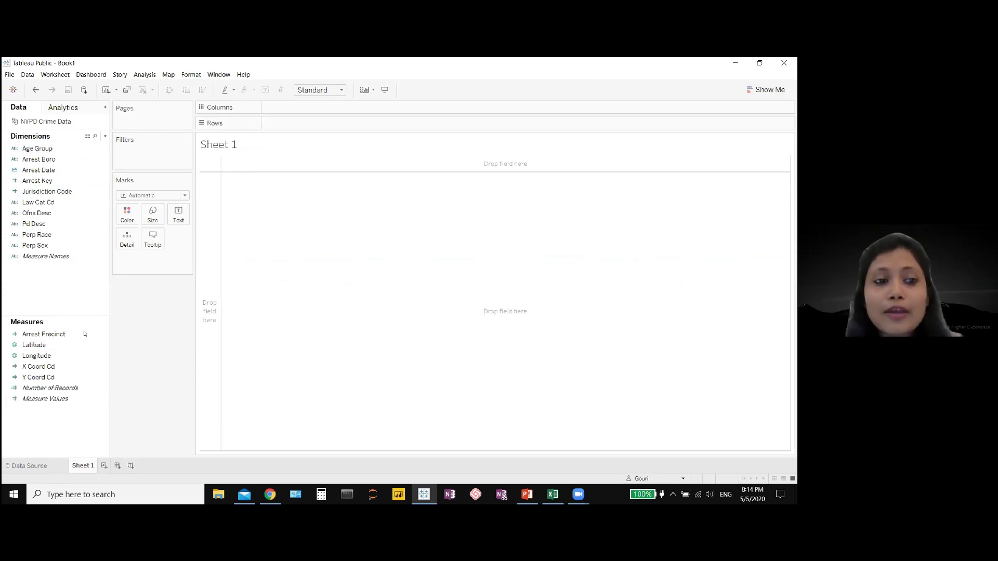
pyautogui.click(83, 181)
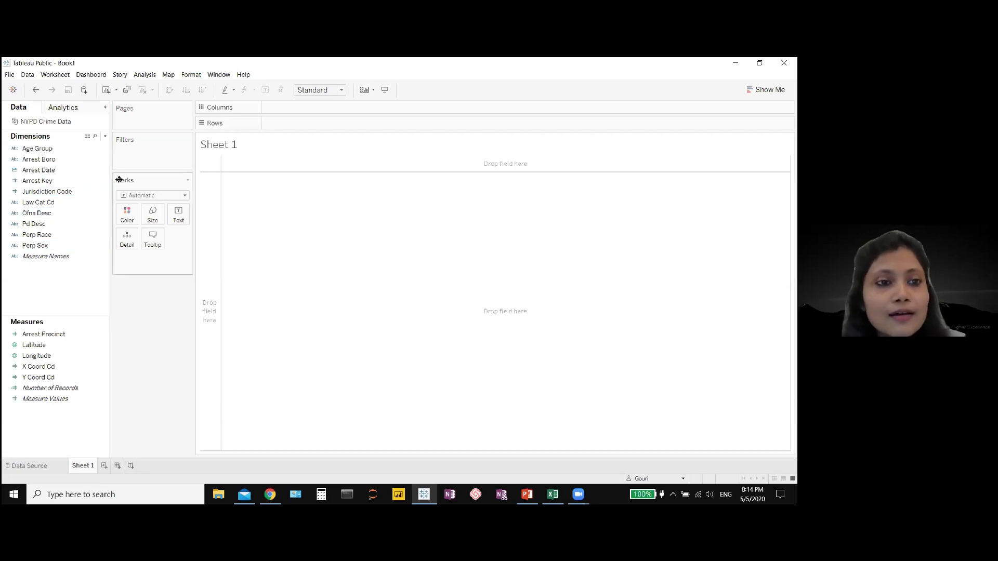
pyautogui.click(72, 156)
pyautogui.click(80, 169)
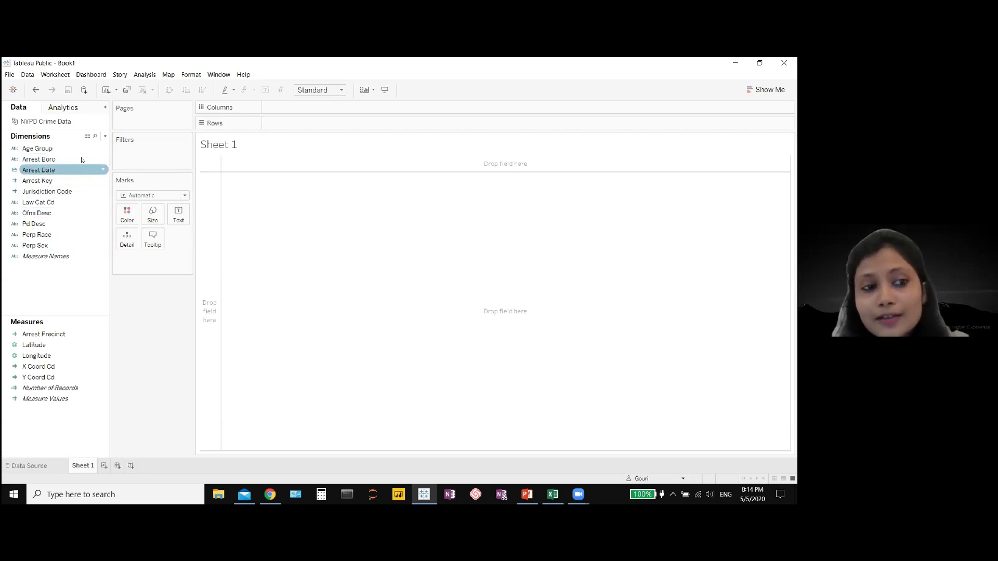
pyautogui.press('Down')
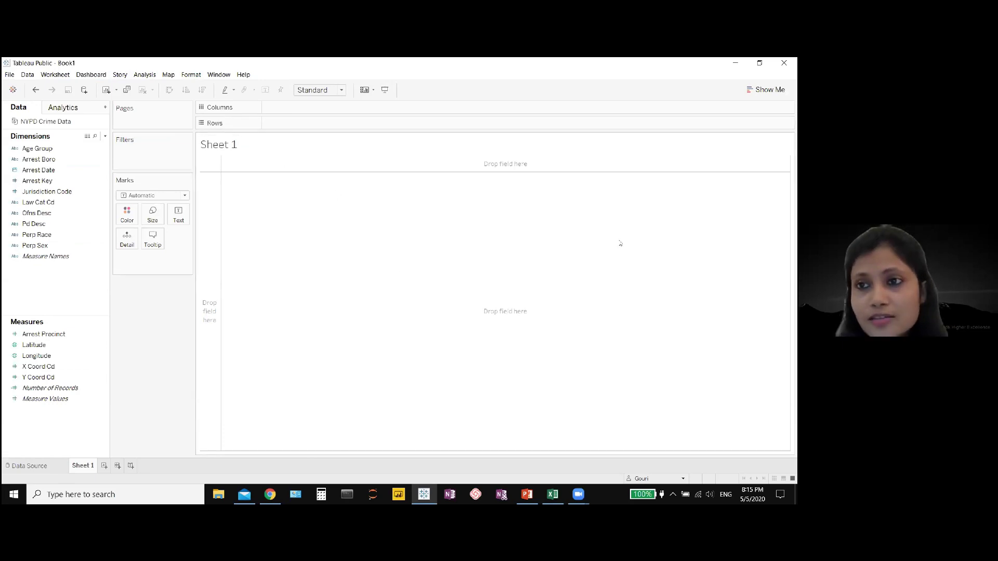
# Step: Look over the chart types offered by Show Me and the available analytics options, and return to the data fields
pyautogui.click(765, 91)
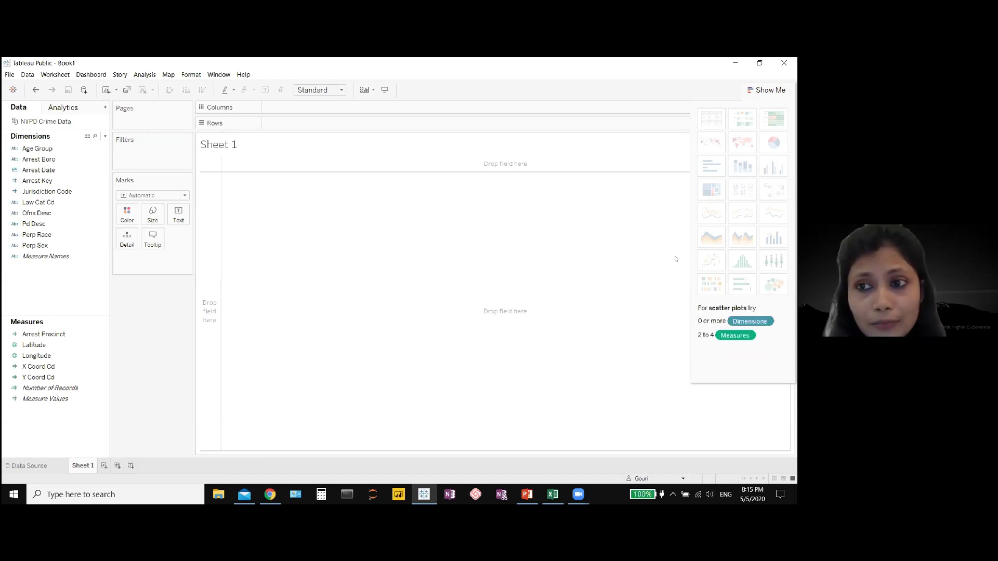
pyautogui.hotkey('ctrl', '1')
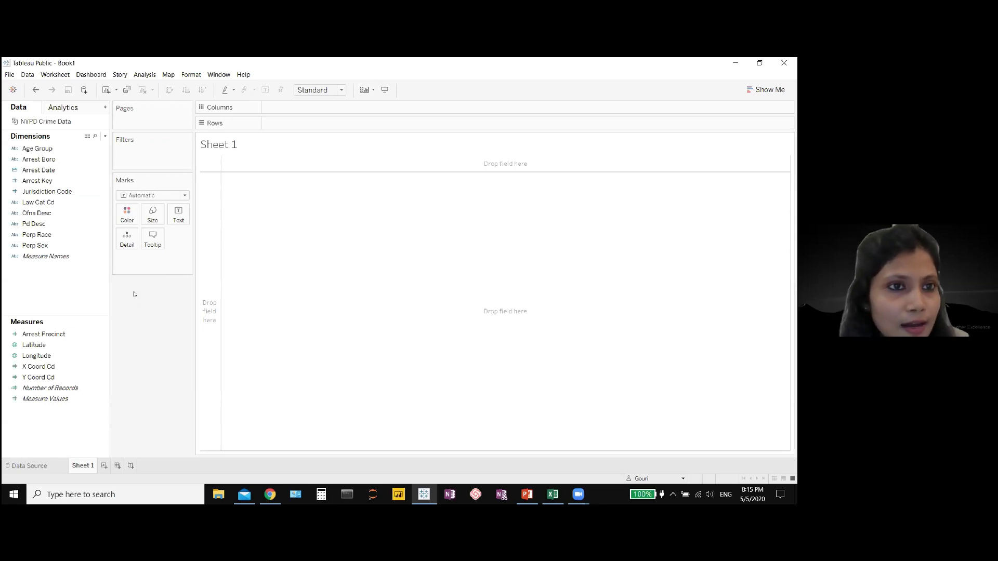
pyautogui.click(52, 108)
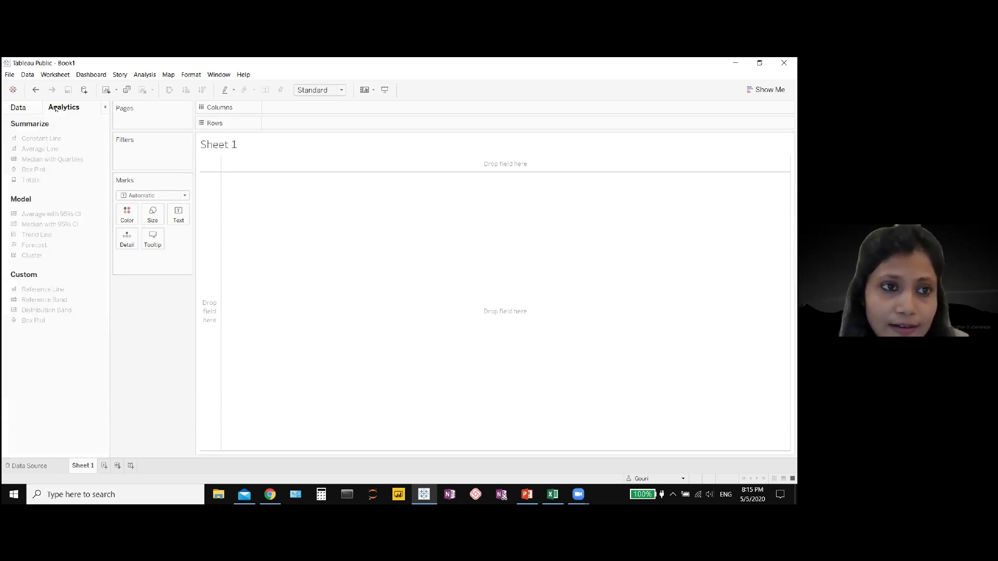
pyautogui.click(25, 108)
pyautogui.click(52, 108)
pyautogui.click(26, 108)
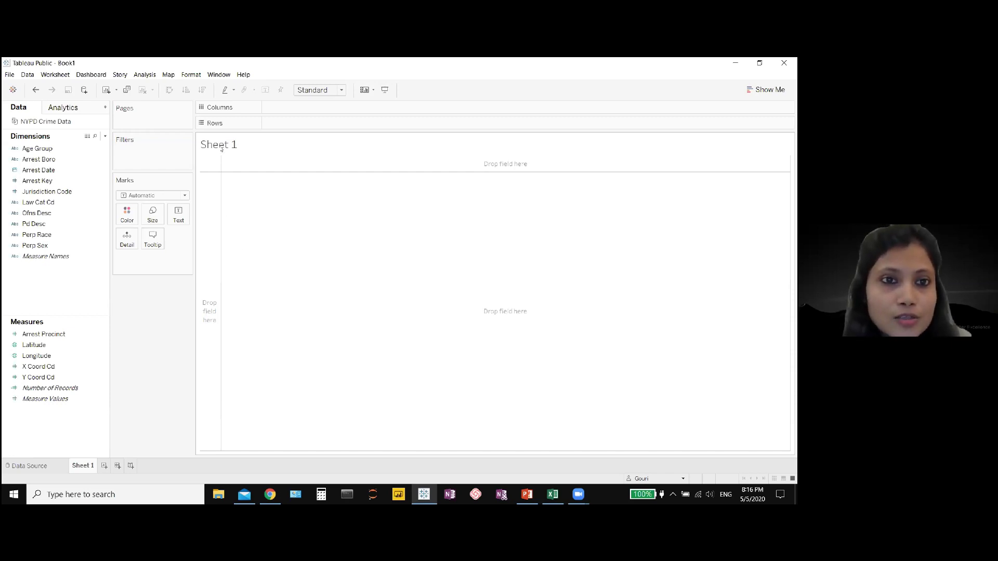
# Step: Replace the Sheet 1 title placeholder with the text "Arrests"
pyautogui.doubleClick(237, 143)
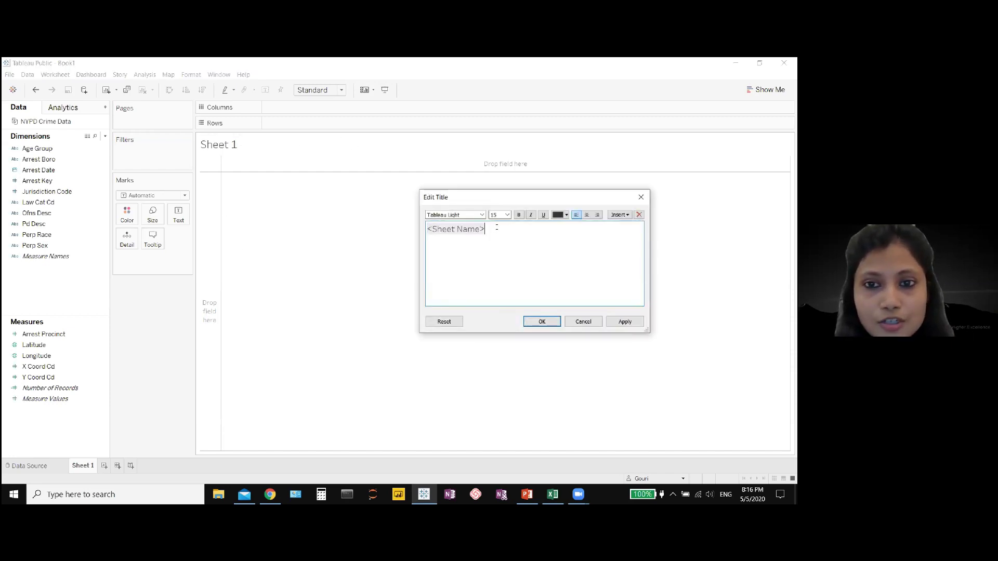
pyautogui.hotkey('ctrl', 'a')
pyautogui.write('Arre')
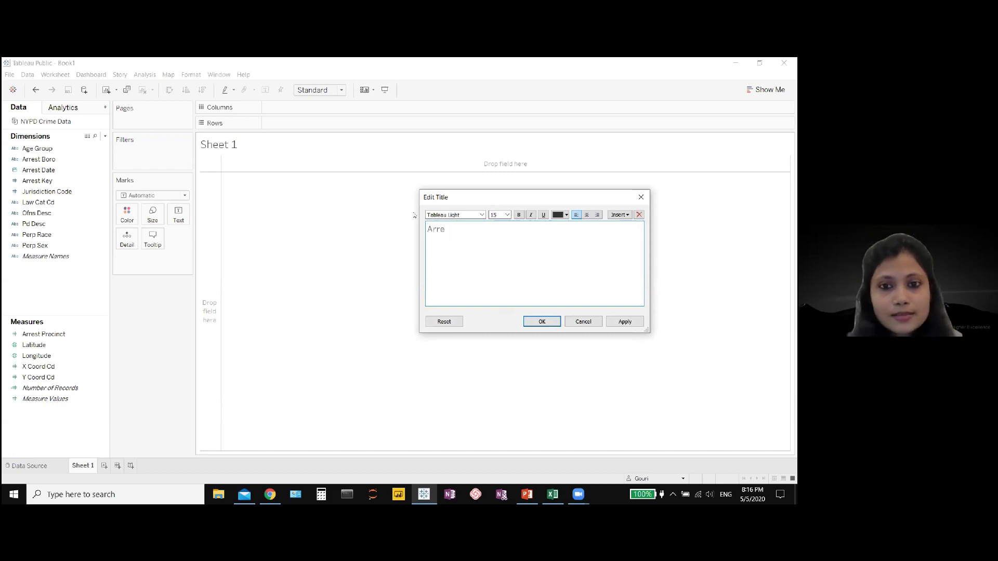
pyautogui.write('sts')
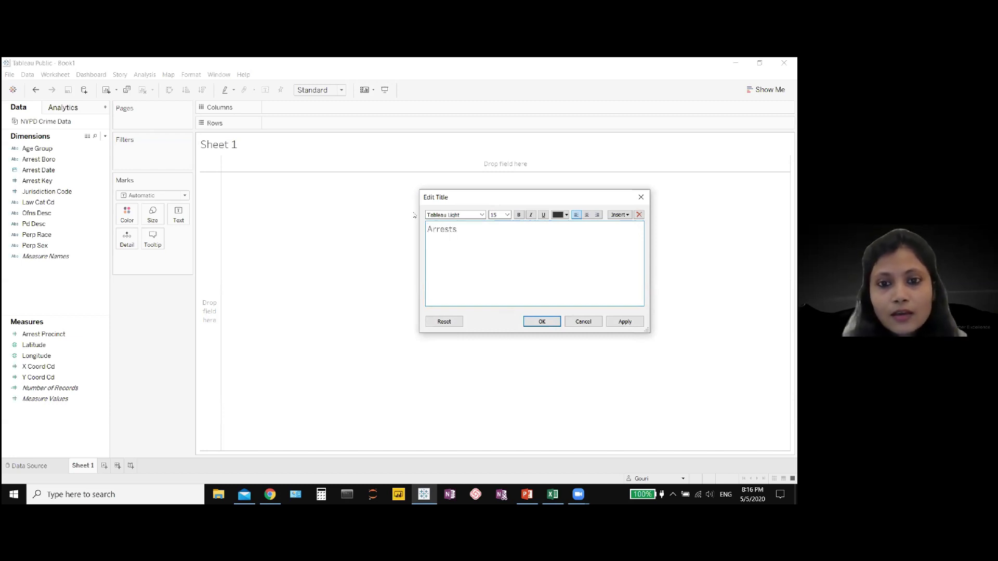
# Step: Format the "Arrests" title in Tableau Medium at a smaller font size, centre it, and apply the title changes
pyautogui.doubleClick(446, 232)
pyautogui.click(482, 215)
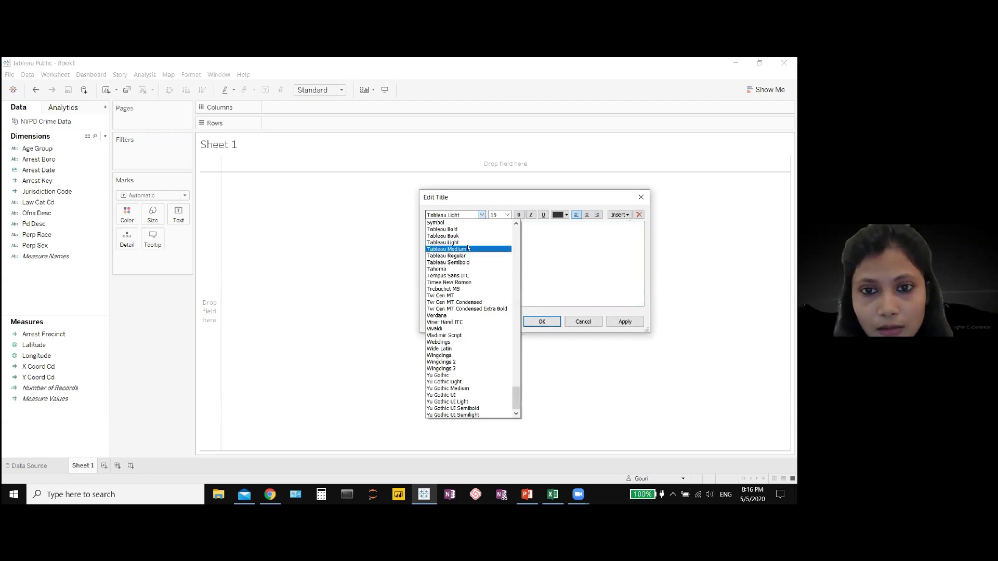
pyautogui.click(468, 249)
pyautogui.click(507, 215)
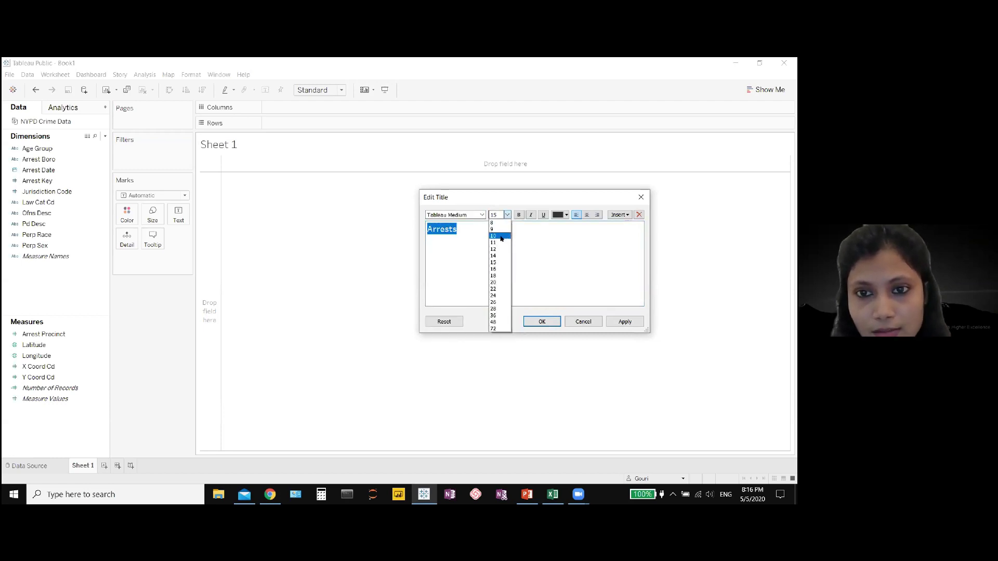
pyautogui.click(501, 229)
pyautogui.click(589, 215)
pyautogui.click(625, 321)
pyautogui.click(542, 322)
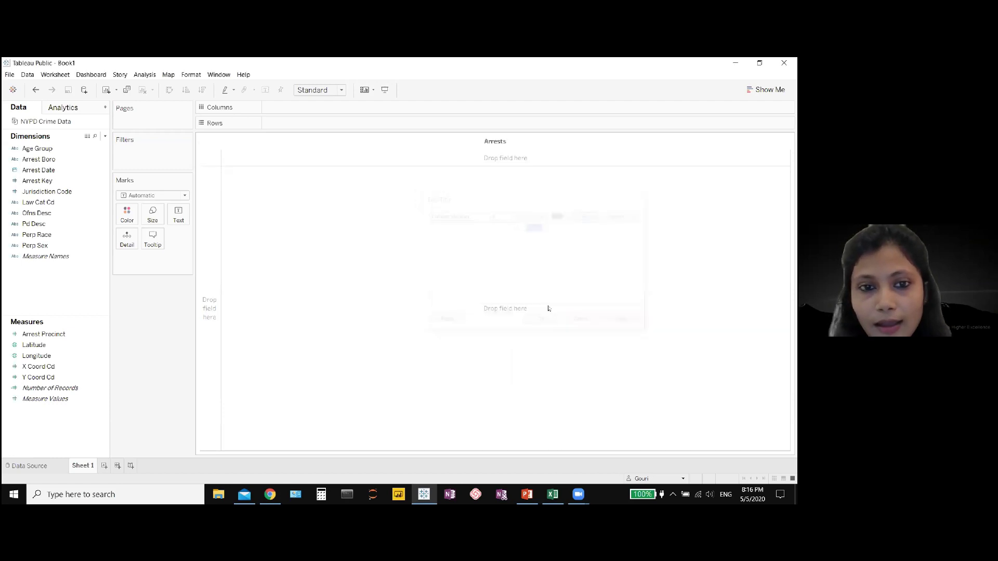
# Step: Convert the Arrest Key dimension to a measure and place it in the sheet view
pyautogui.click(35, 243)
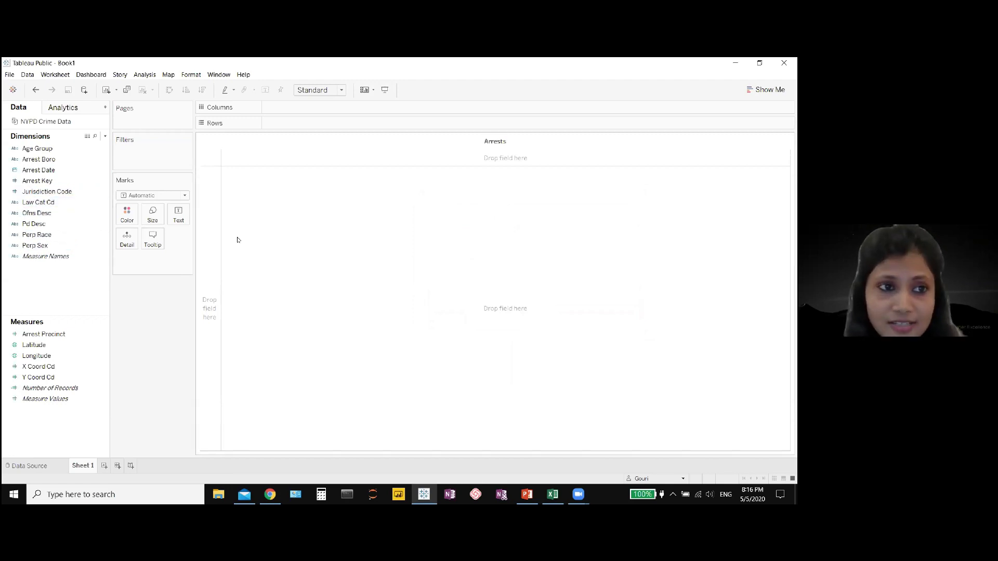
pyautogui.click(70, 182)
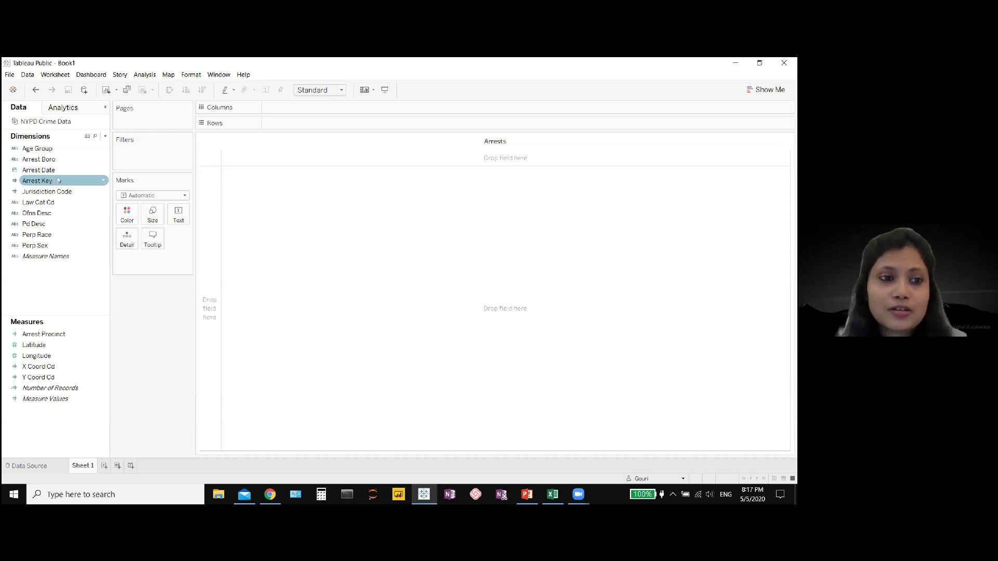
pyautogui.rightClick(99, 183)
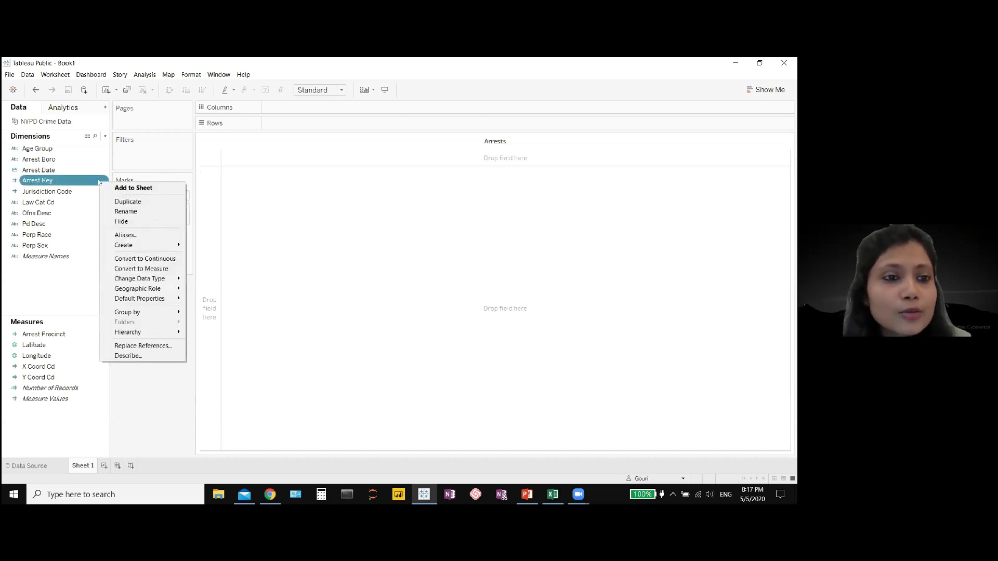
pyautogui.click(118, 268)
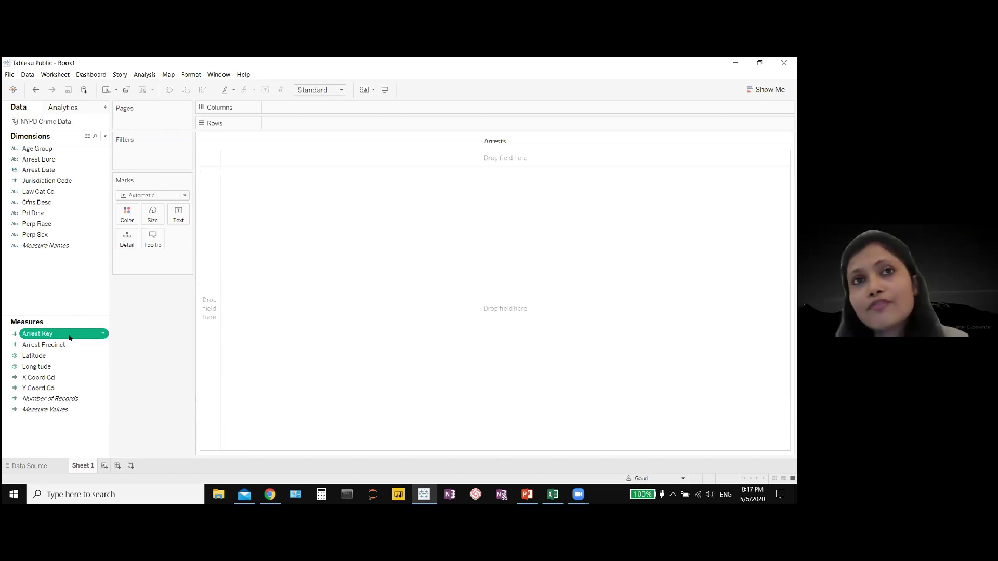
pyautogui.moveTo(56, 339); pyautogui.dragTo(265, 309)
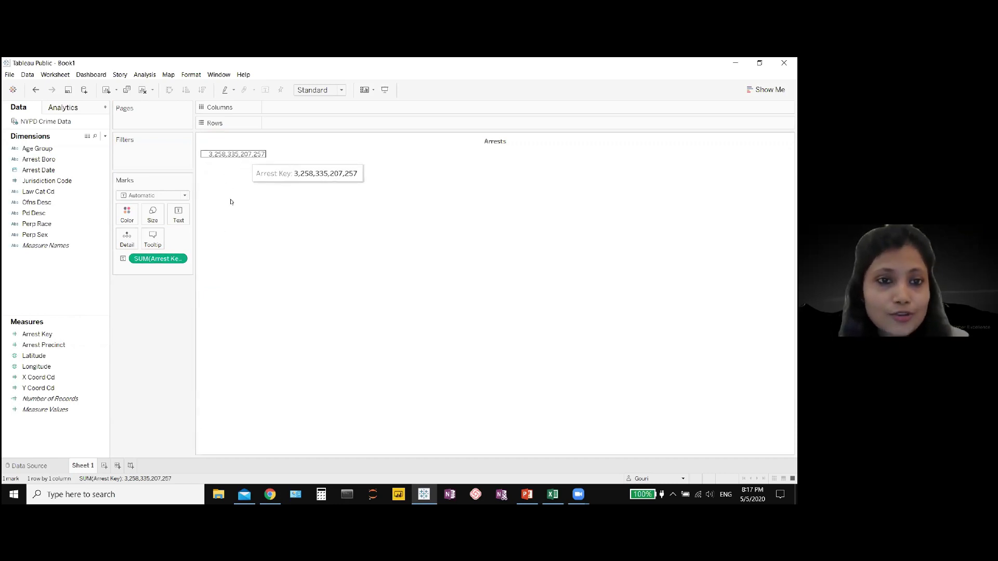
# Step: Change the aggregation of the Arrest Key measure on the Arrests sheet from Sum to Count
pyautogui.click(52, 337)
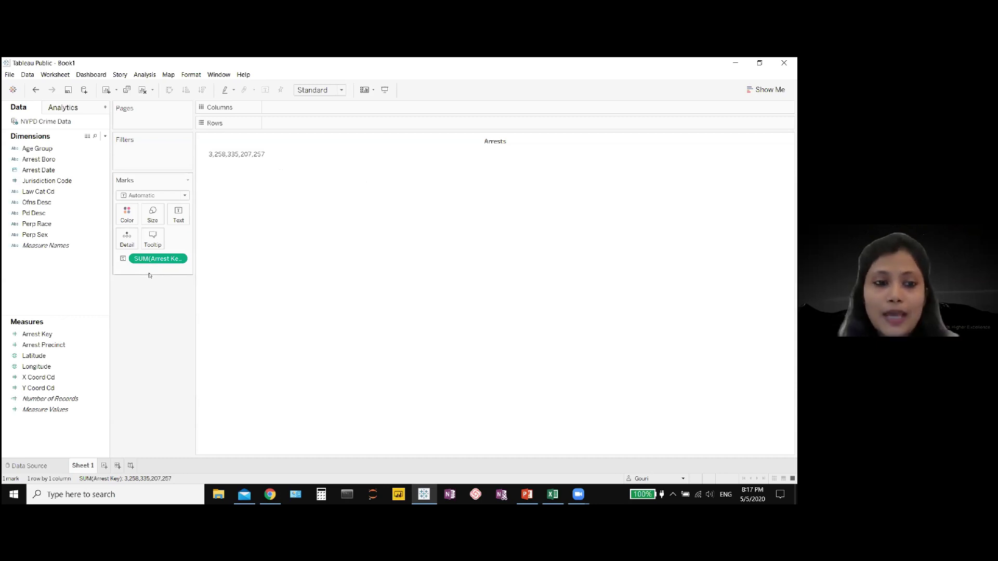
pyautogui.click(177, 258)
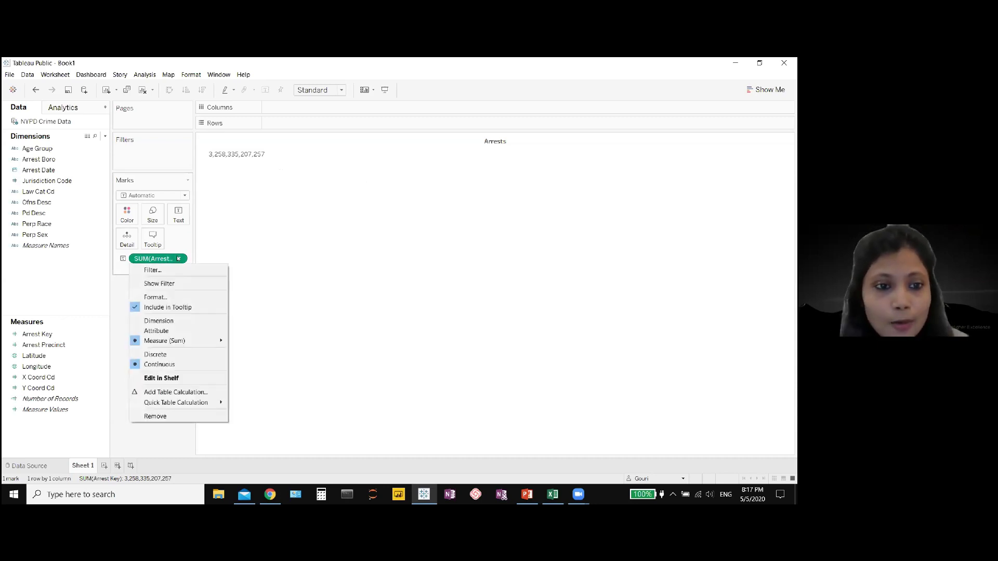
pyautogui.moveTo(171, 341)
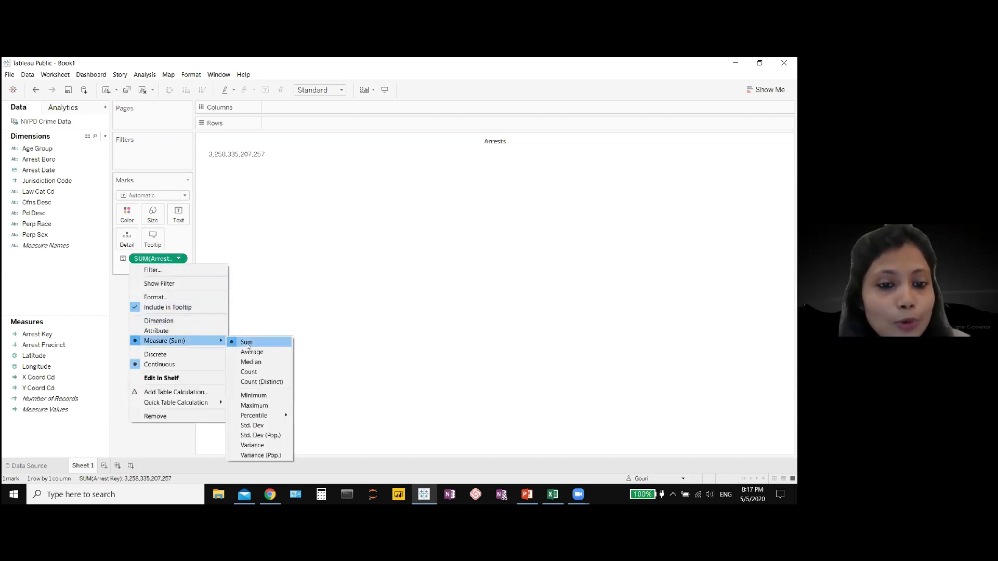
pyautogui.click(249, 372)
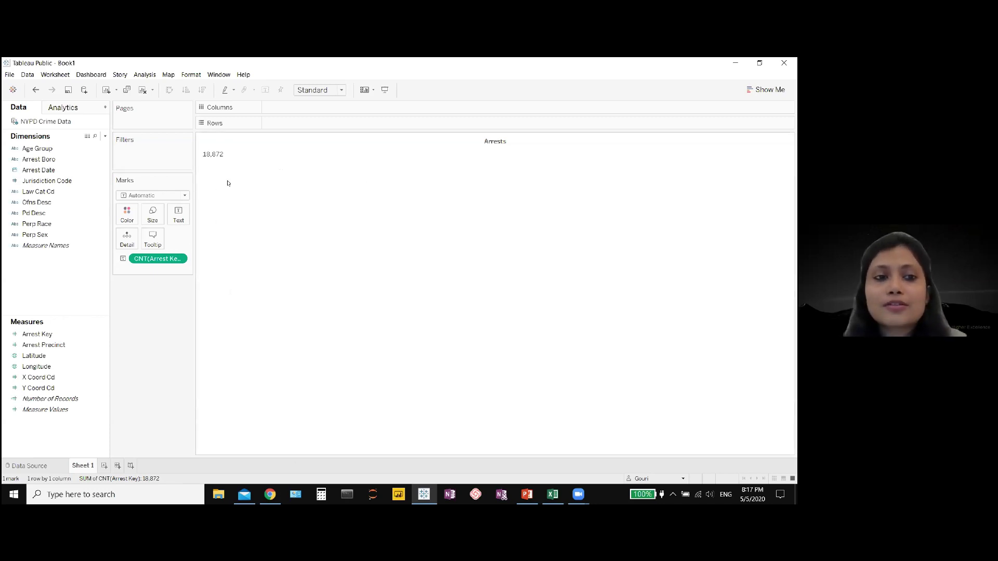
# Step: Add Age Group as a filter on the sheet with all of its values selected
pyautogui.click(91, 159)
pyautogui.moveTo(38, 149); pyautogui.dragTo(167, 158)
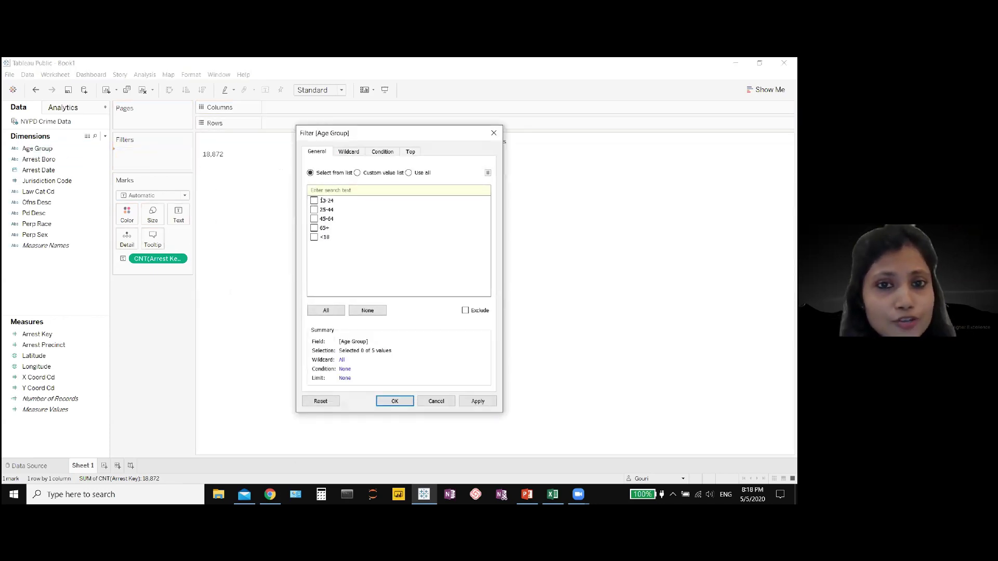
pyautogui.click(323, 309)
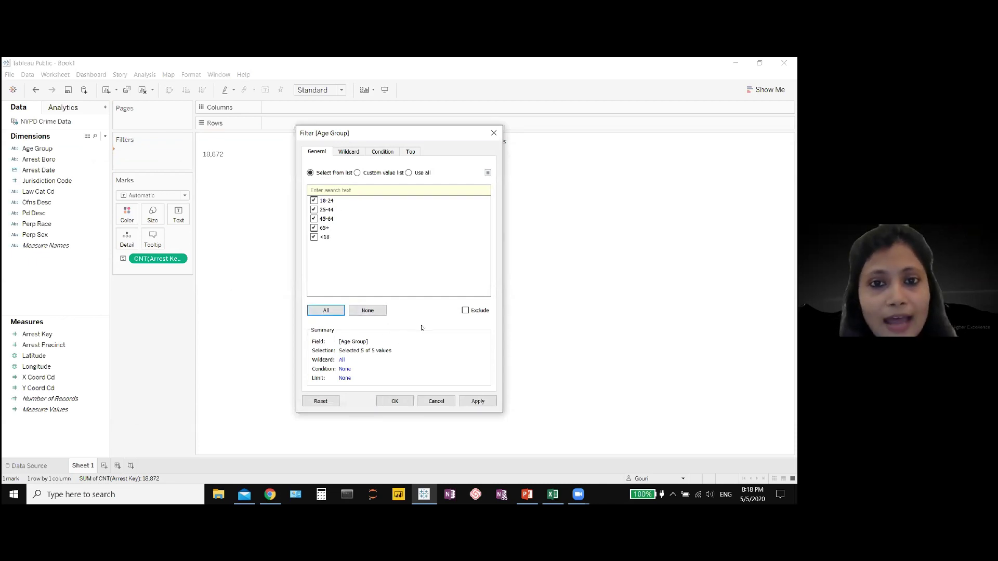
pyautogui.click(461, 401)
pyautogui.click(394, 401)
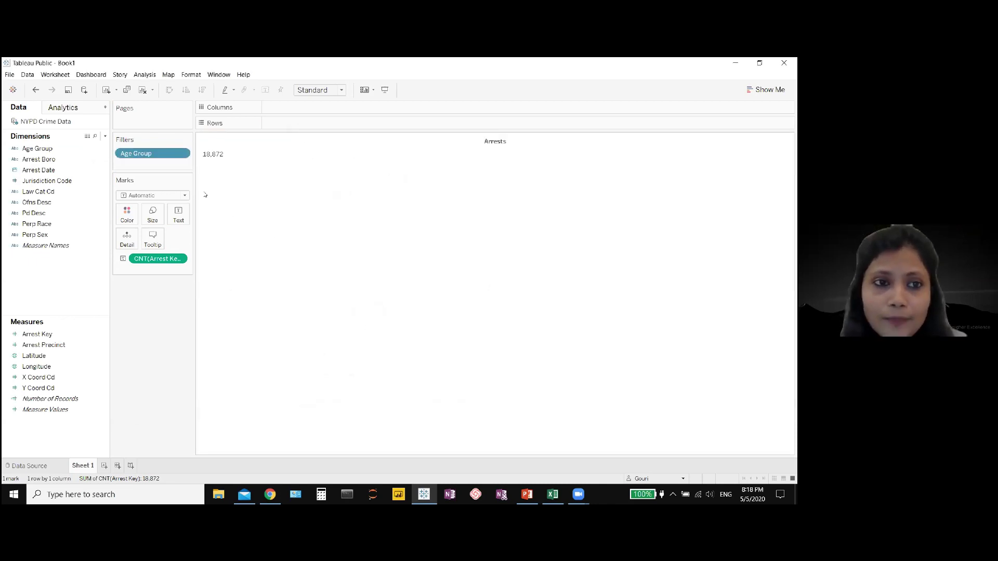
# Step: Show the Age Group filter beside the view as a single-value dropdown and set it to (All)
pyautogui.click(181, 154)
pyautogui.click(163, 179)
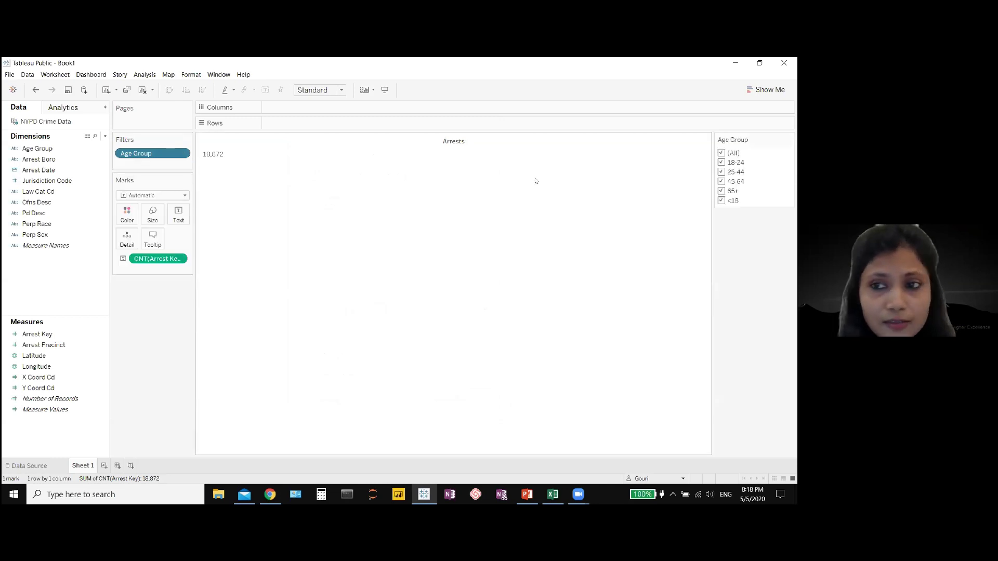
pyautogui.click(790, 140)
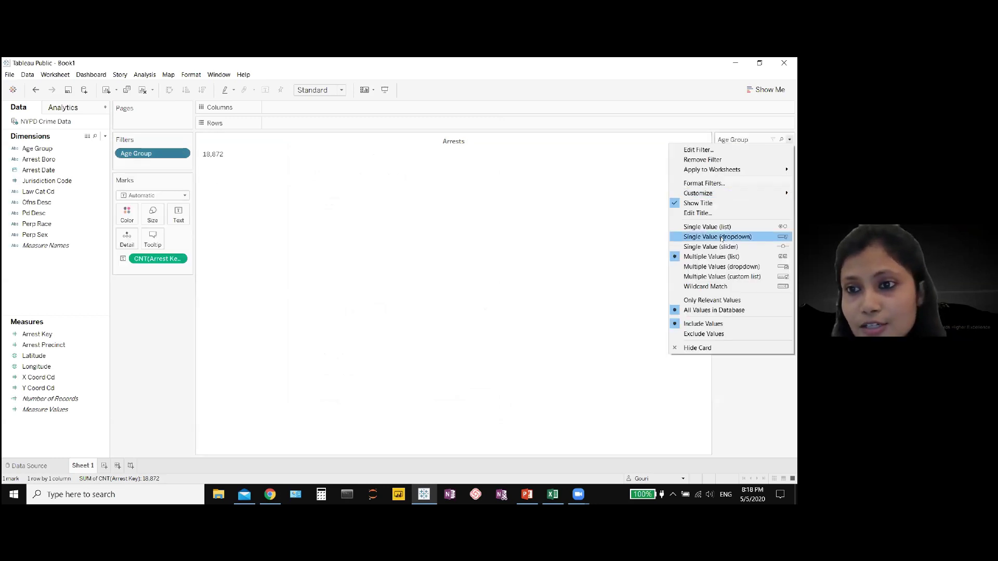
pyautogui.click(738, 234)
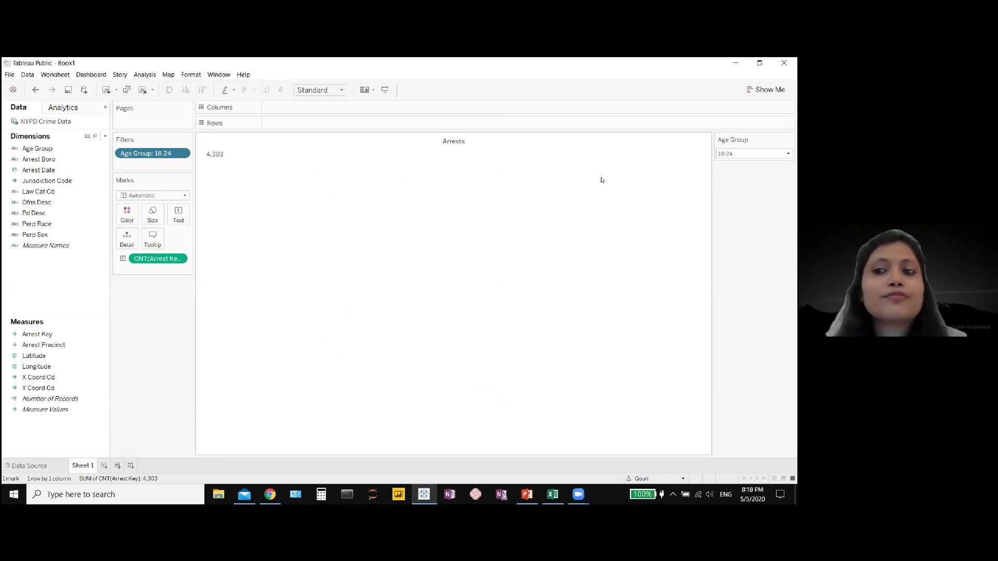
pyautogui.click(775, 140)
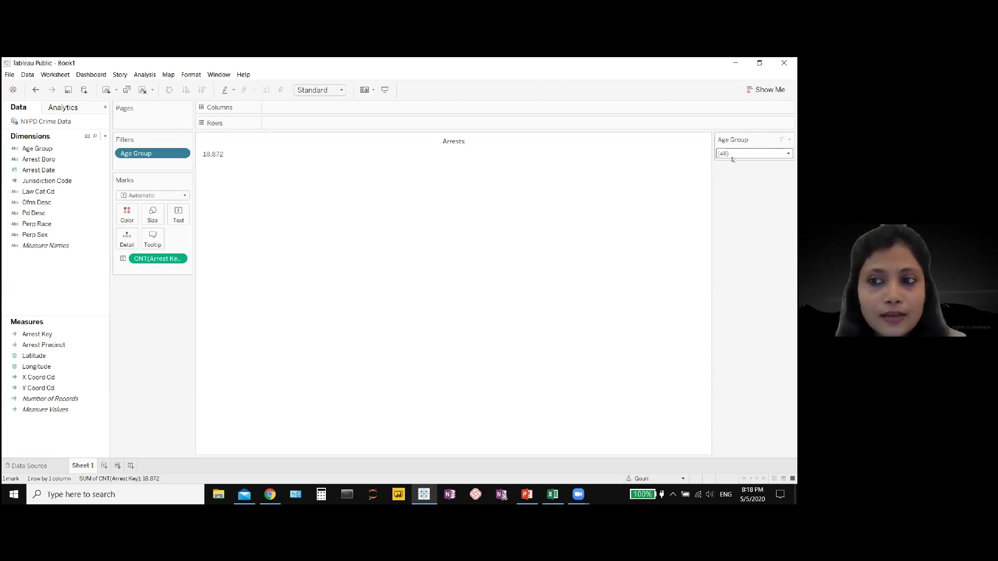
# Step: Add Perp Race as a filter on the sheet with all of its values selected
pyautogui.click(58, 191)
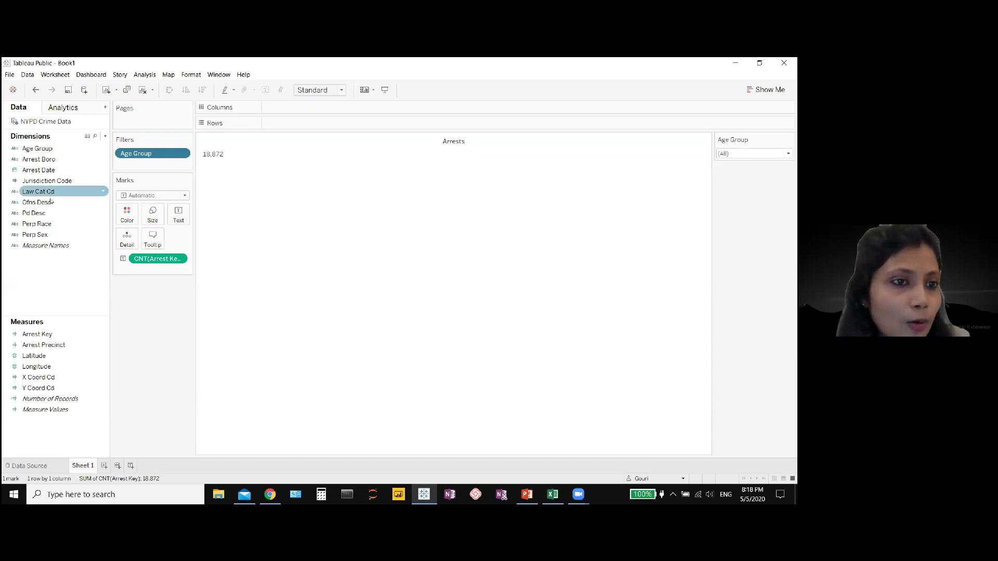
pyautogui.moveTo(52, 225); pyautogui.dragTo(135, 167)
pyautogui.click(326, 311)
pyautogui.click(478, 401)
pyautogui.click(395, 401)
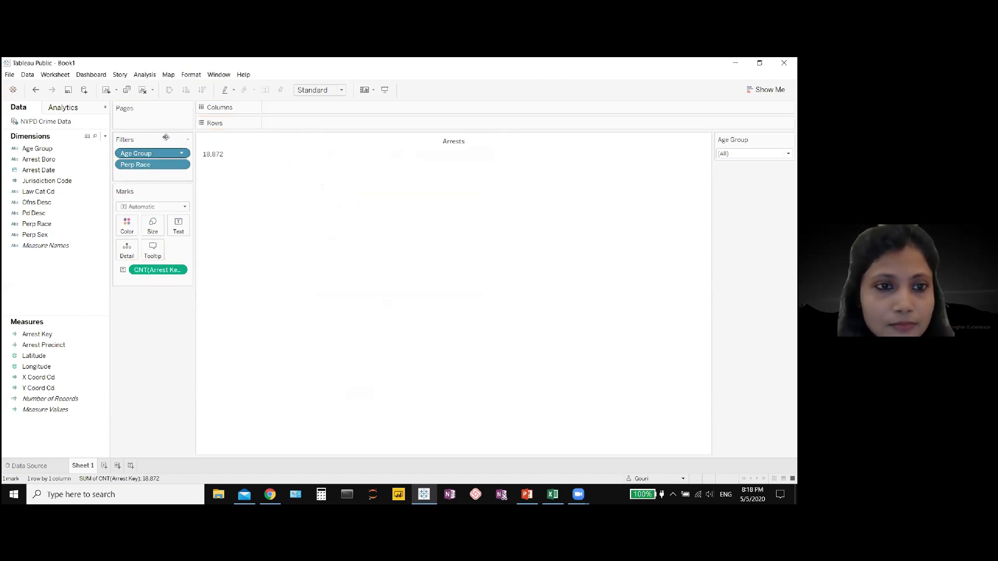
# Step: Show the Perp Race filter beside the view as a single-value dropdown
pyautogui.click(183, 164)
pyautogui.click(151, 189)
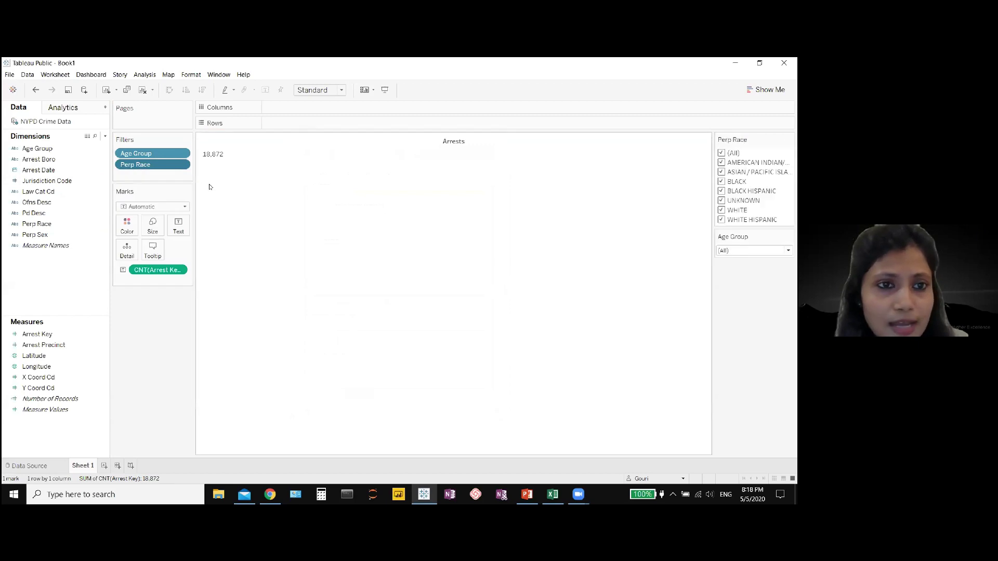
pyautogui.click(789, 140)
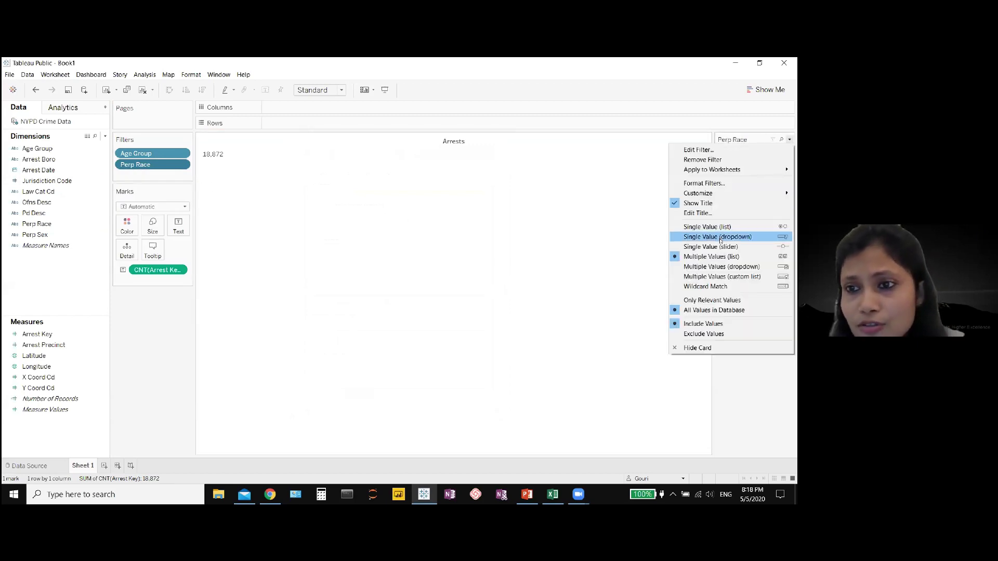
pyautogui.click(707, 235)
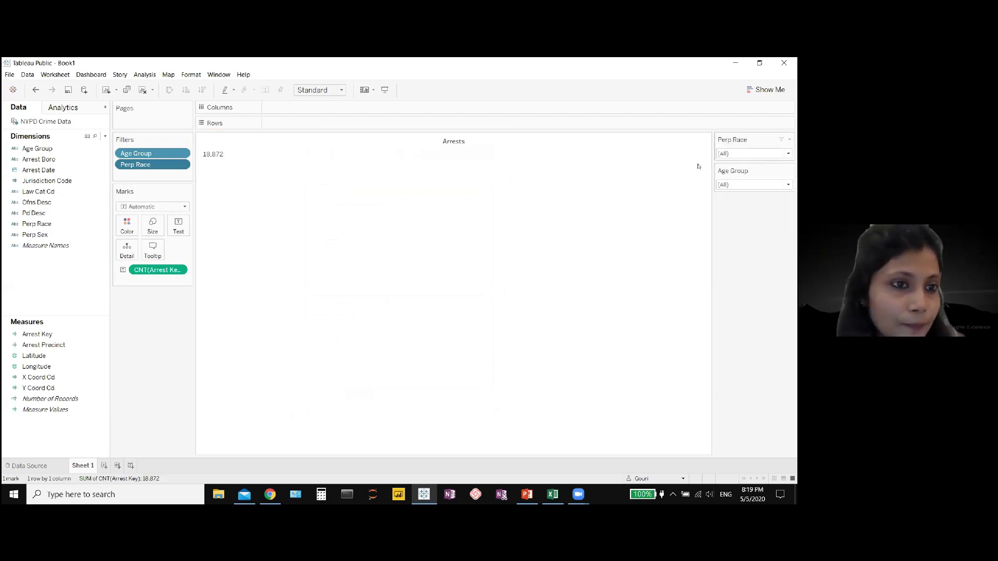
# Step: Add Perp Sex as a filter with both Female and Male selected
pyautogui.moveTo(37, 224); pyautogui.dragTo(137, 176)
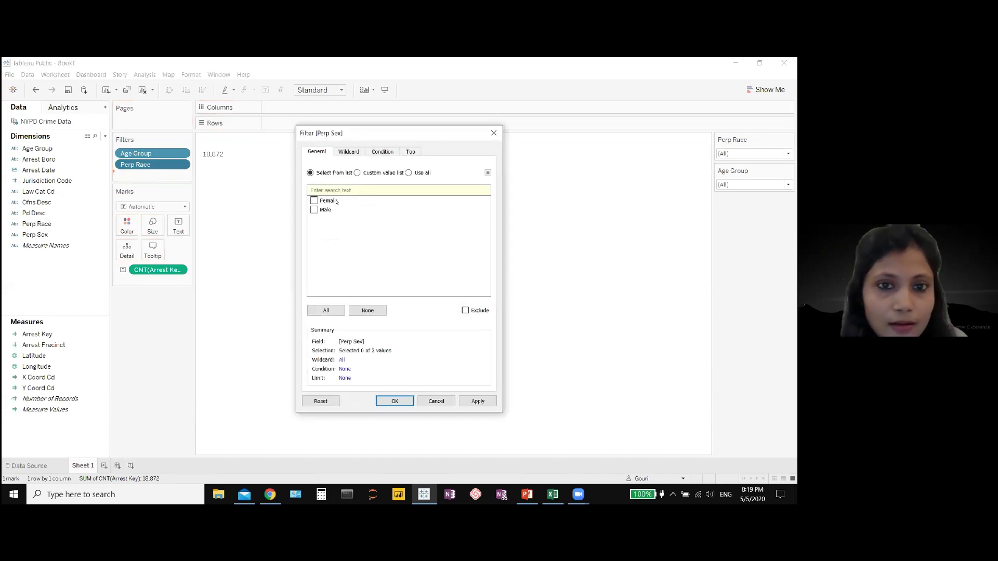
pyautogui.click(317, 312)
pyautogui.click(478, 401)
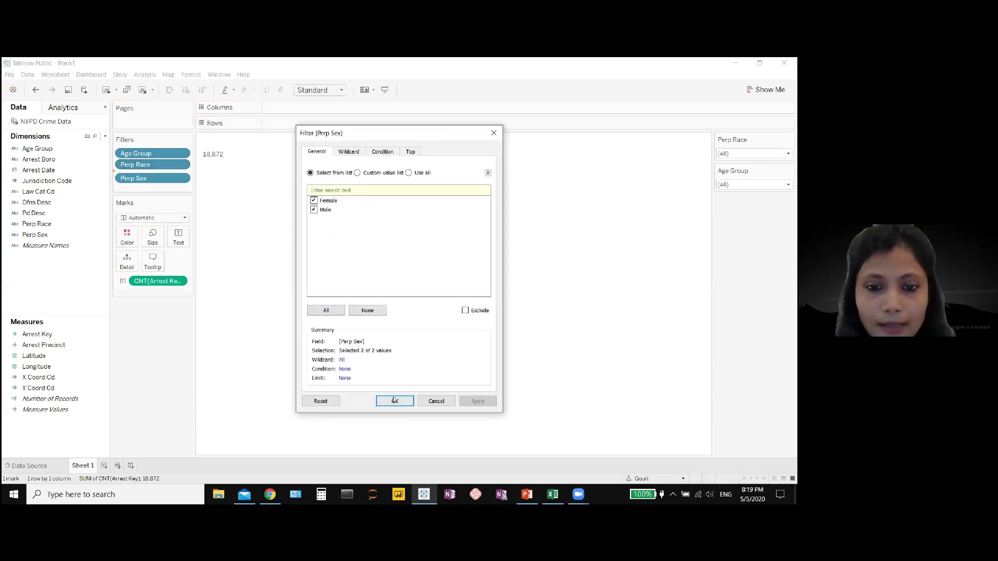
pyautogui.click(395, 401)
# Step: Show the Perp Sex filter beside the view as a single-value dropdown
pyautogui.click(182, 176)
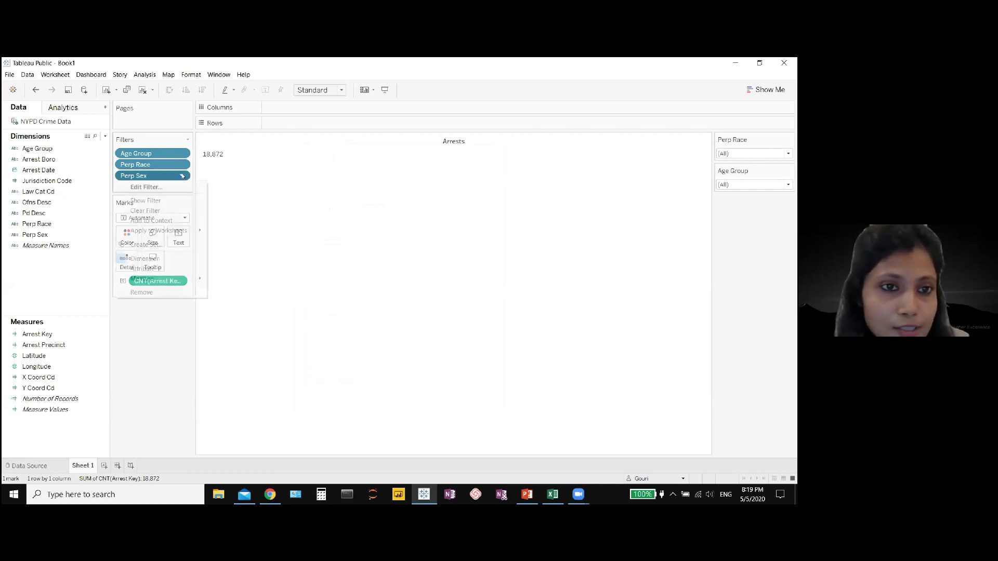
pyautogui.click(155, 200)
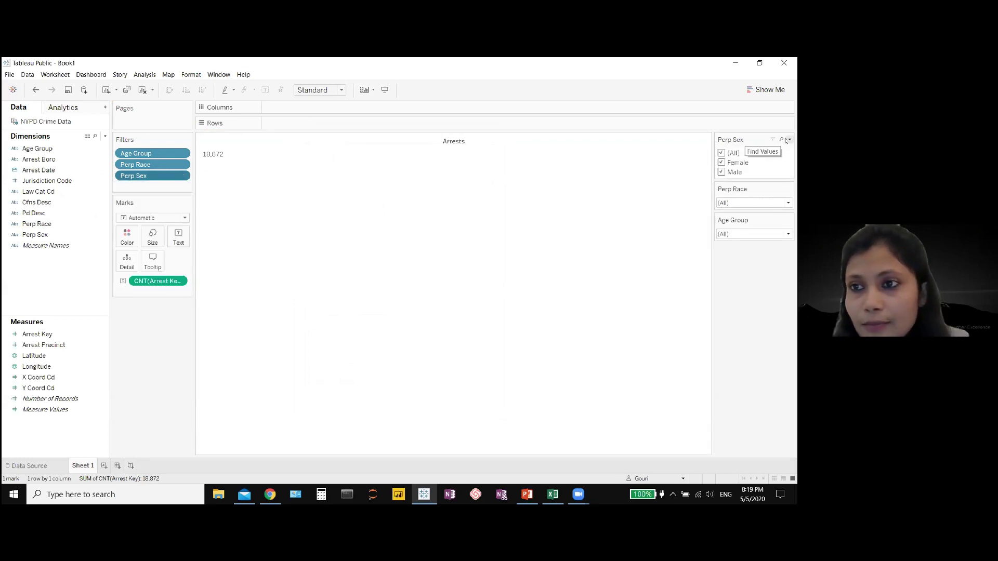
pyautogui.click(789, 139)
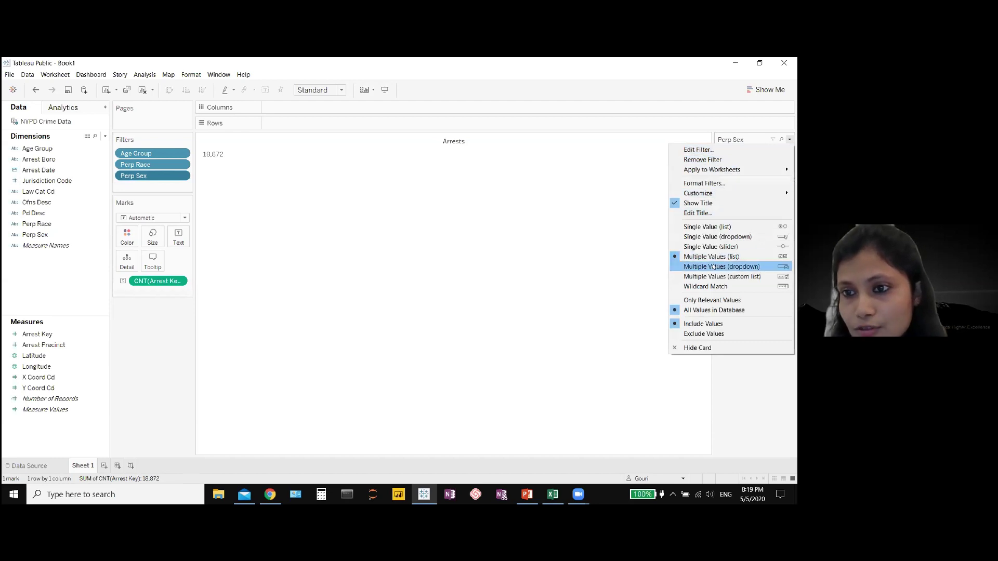
pyautogui.click(749, 238)
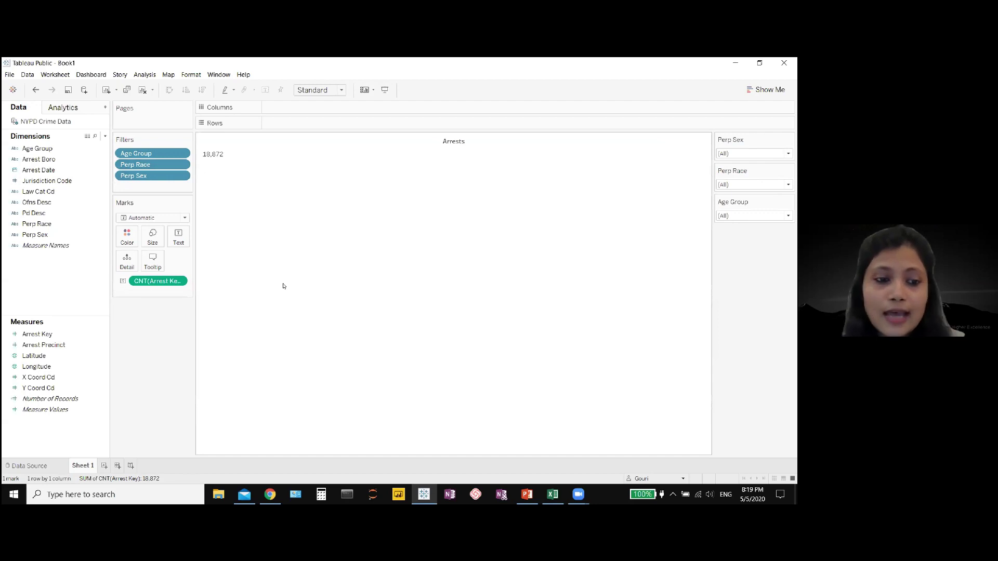
# Step: Rename the Sheet 1 worksheet as Arrests
pyautogui.rightClick(83, 466)
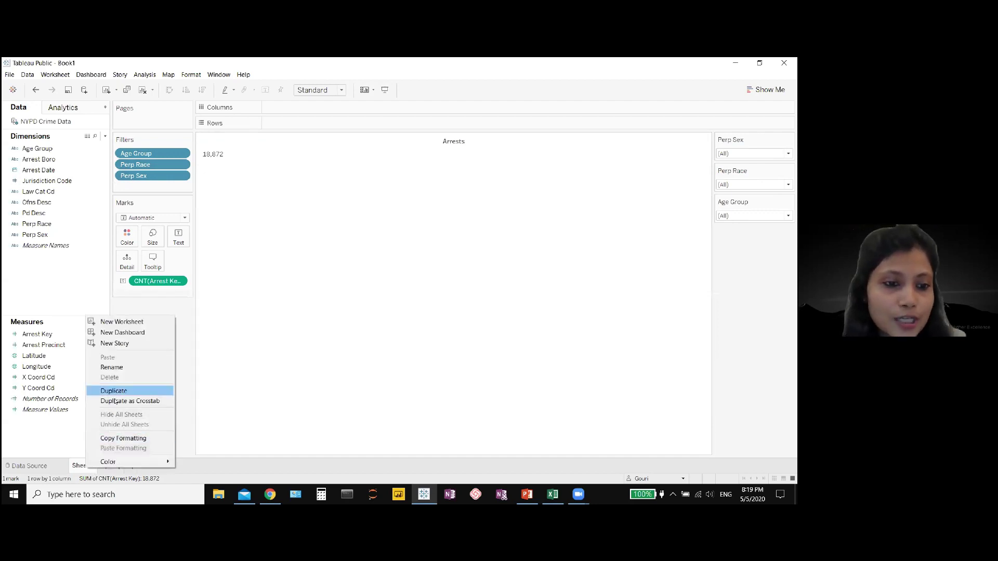
pyautogui.click(117, 368)
pyautogui.write('Arre')
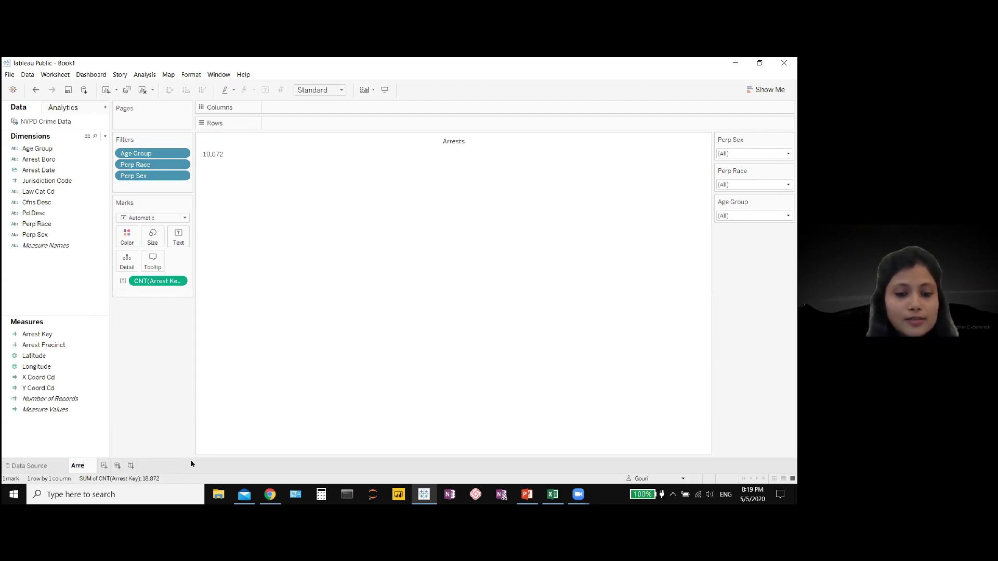
pyautogui.write('sts')
pyautogui.press('Return')
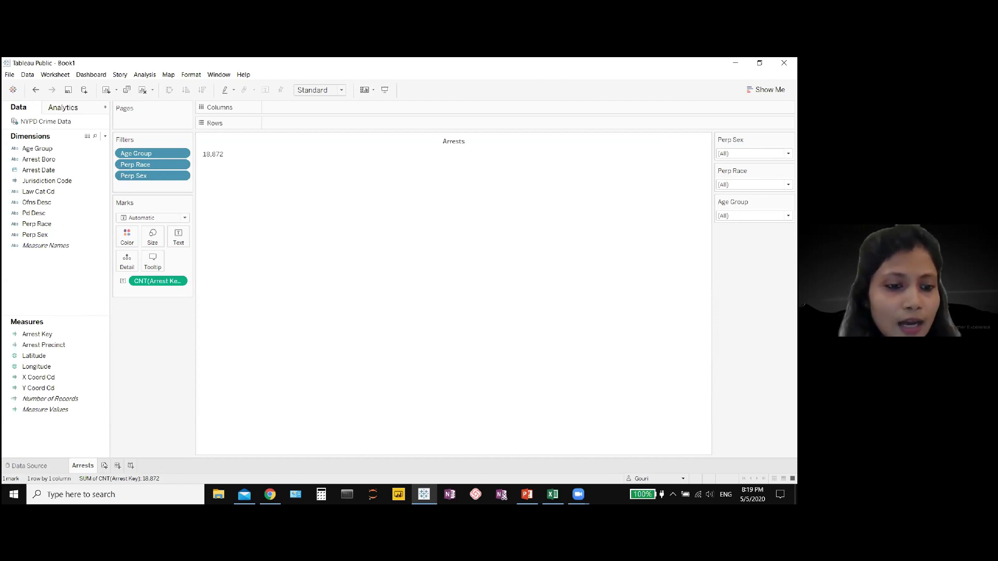
# Step: Create a new worksheet and chart it with Ofns Desc as rows and Arrest Key as columns
pyautogui.click(104, 466)
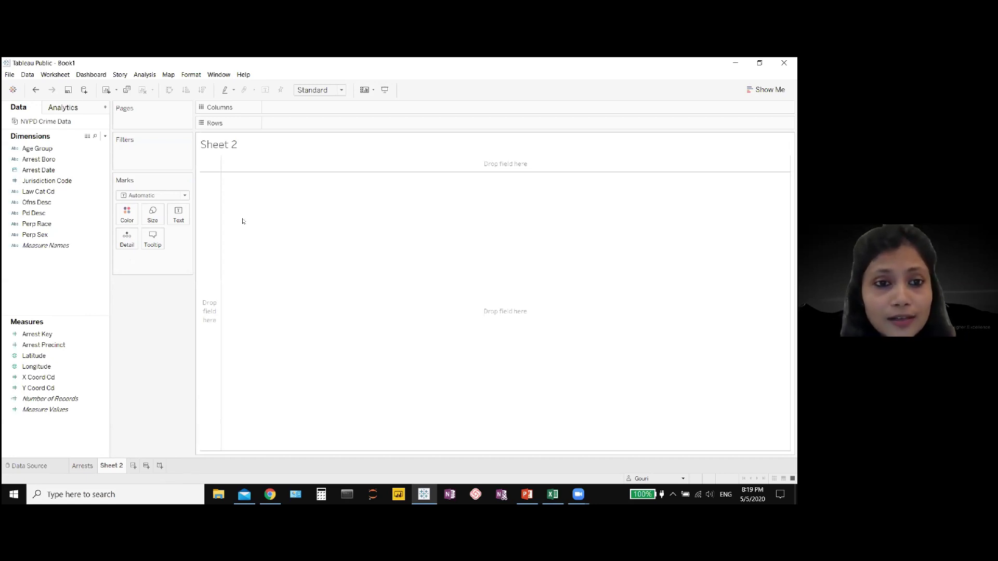
pyautogui.click(89, 171)
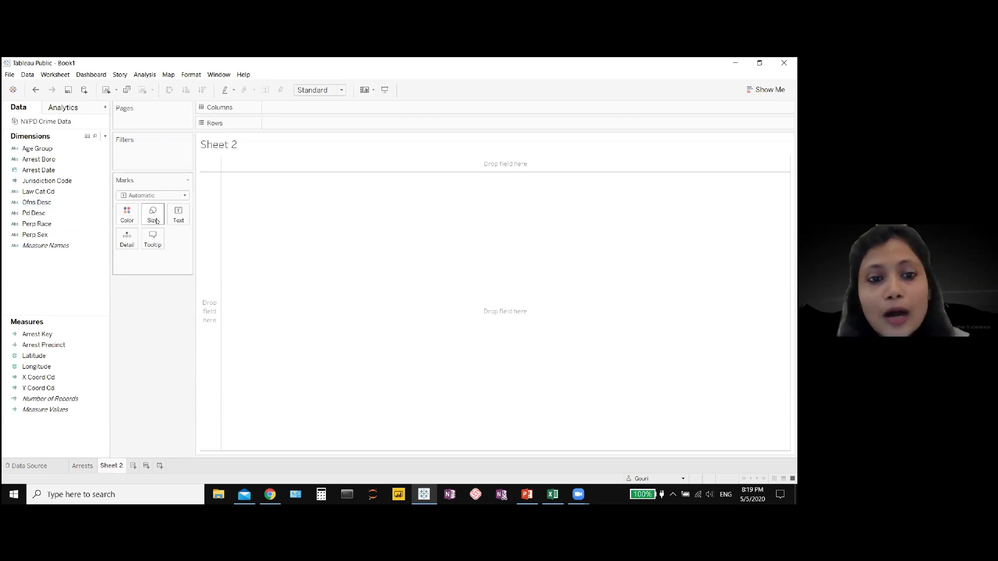
pyautogui.moveTo(52, 205); pyautogui.dragTo(303, 129)
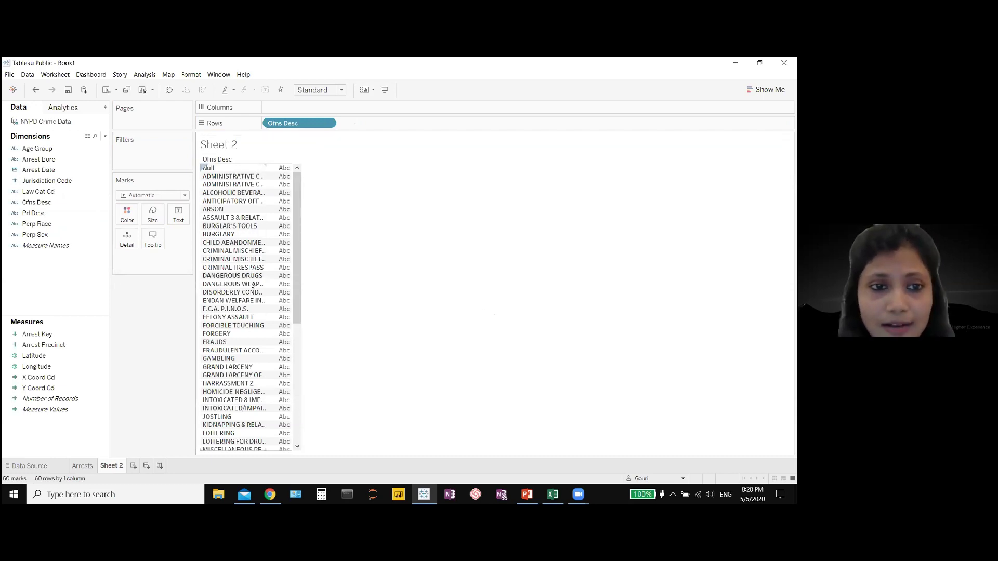
pyautogui.click(80, 337)
pyautogui.moveTo(62, 338); pyautogui.dragTo(305, 109)
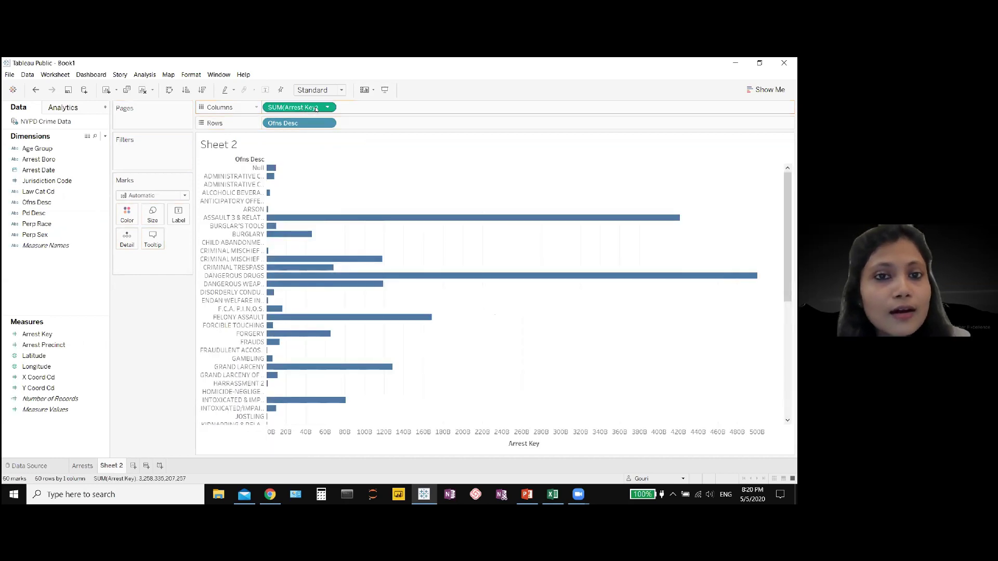
# Step: Change the charted Arrest Key aggregation to Count and sort the offence bars in descending order
pyautogui.click(326, 108)
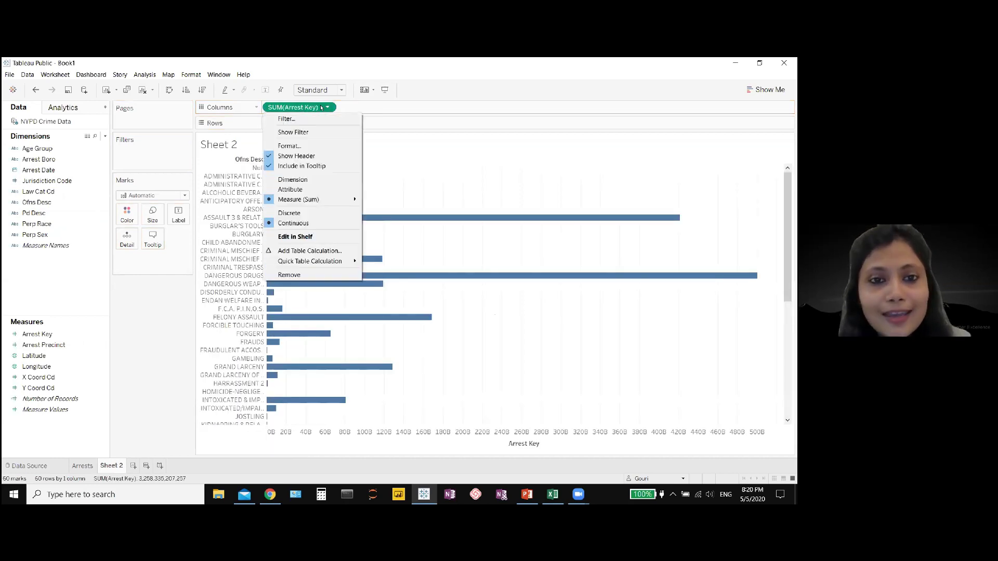
pyautogui.moveTo(343, 200)
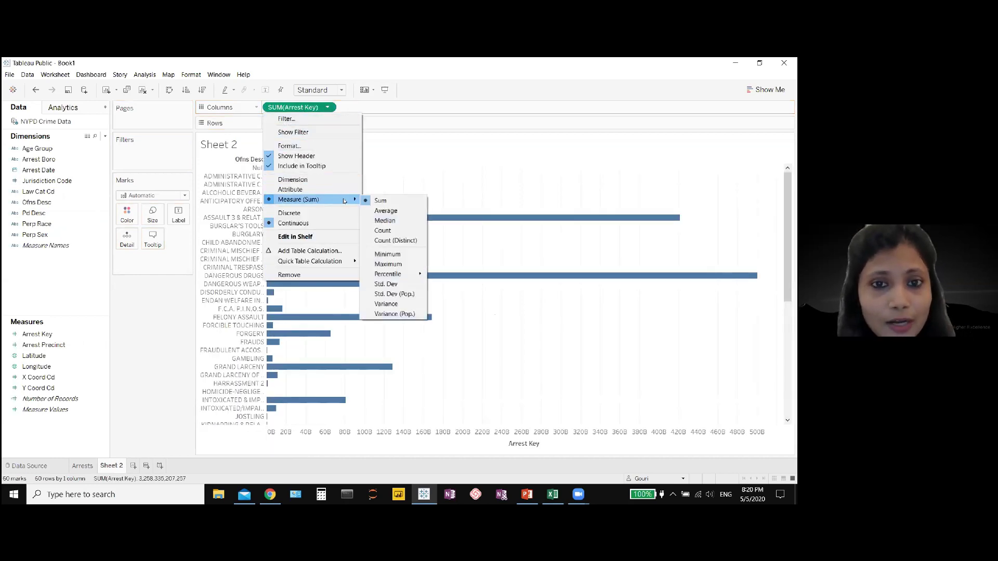
pyautogui.click(382, 232)
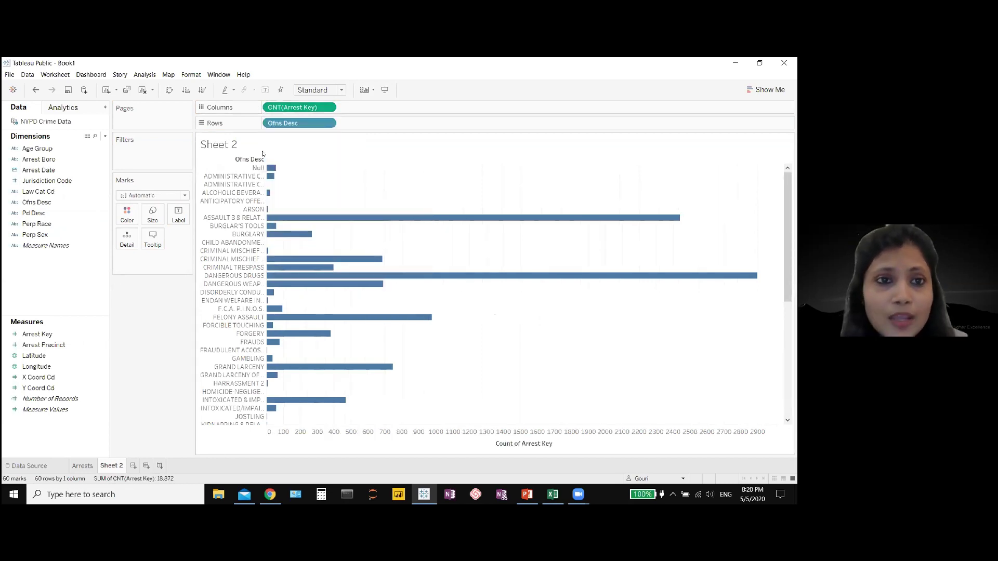
pyautogui.click(202, 90)
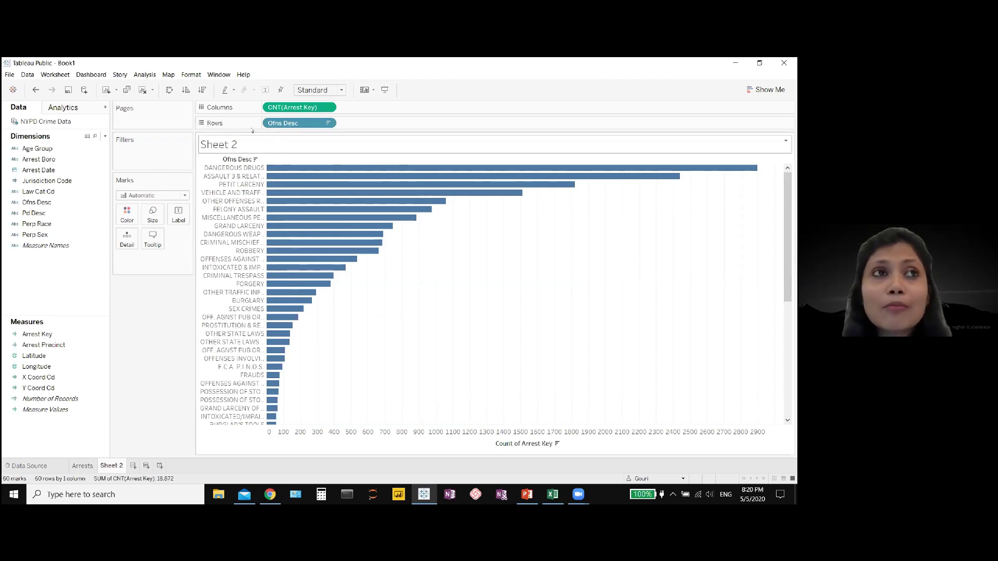
pyautogui.click(58, 238)
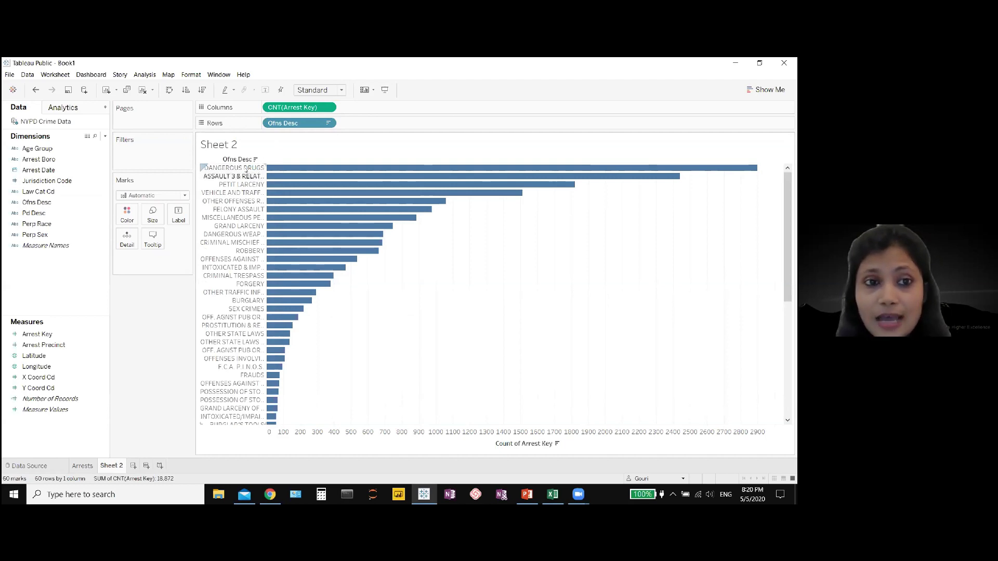
pyautogui.click(54, 203)
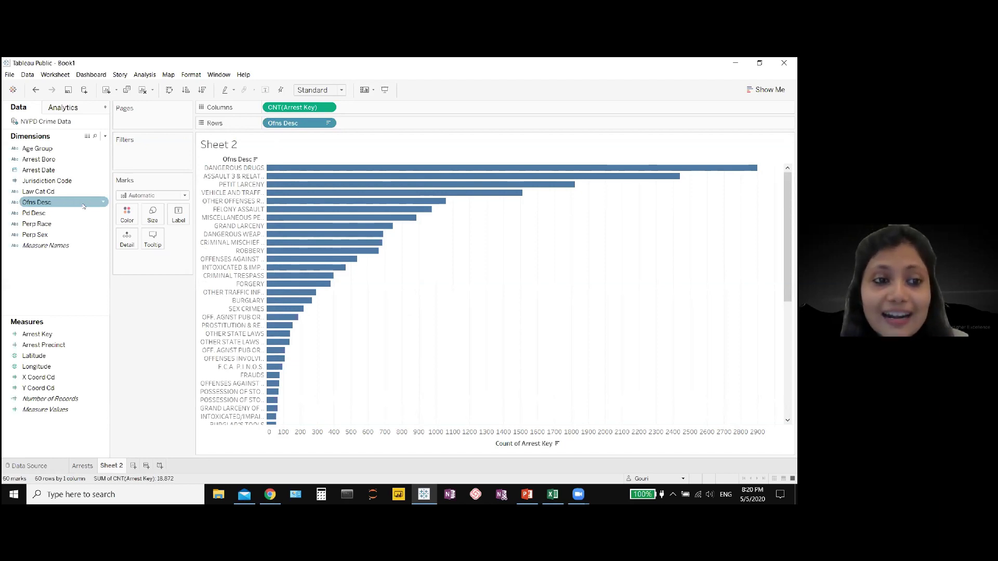
# Step: Create a hierarchy named ofns Hier from Ofns Desc and Pd Desc, and drill the chart down to Pd Desc and back up
pyautogui.click(104, 204)
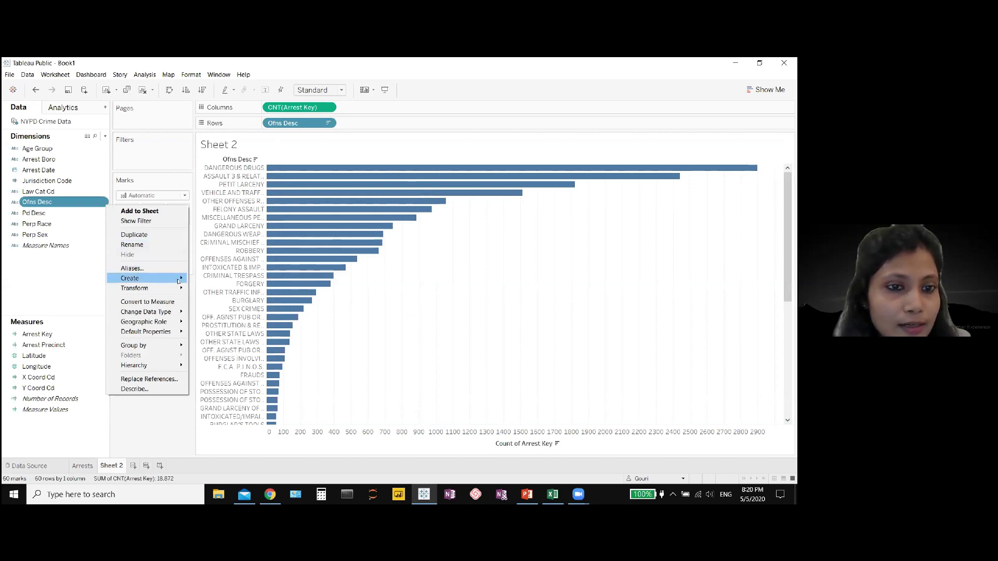
pyautogui.moveTo(151, 279)
pyautogui.click(76, 248)
pyautogui.moveTo(34, 213); pyautogui.dragTo(50, 207)
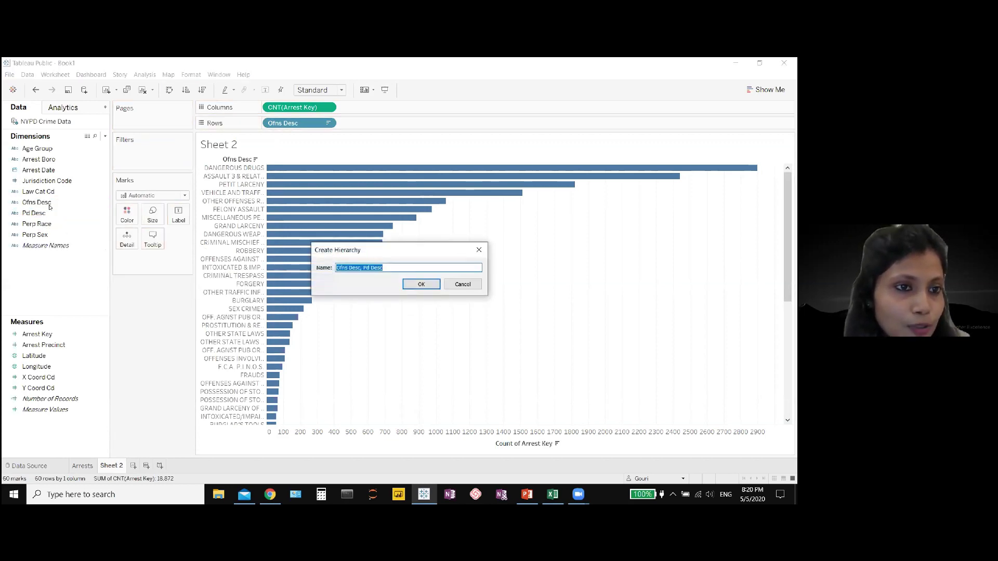
pyautogui.click(390, 267)
pyautogui.moveTo(391, 267); pyautogui.dragTo(314, 265)
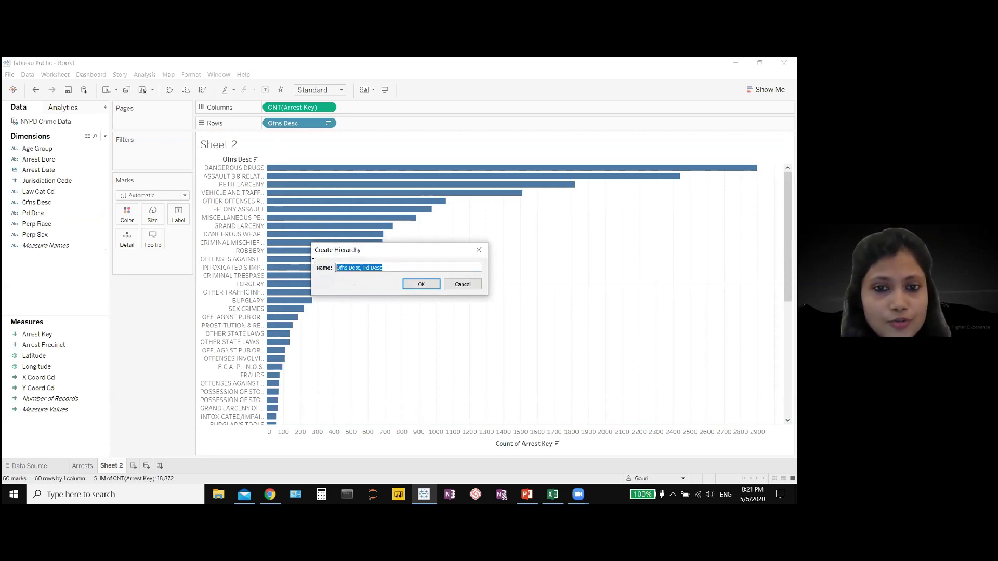
pyautogui.write('ofns Hier')
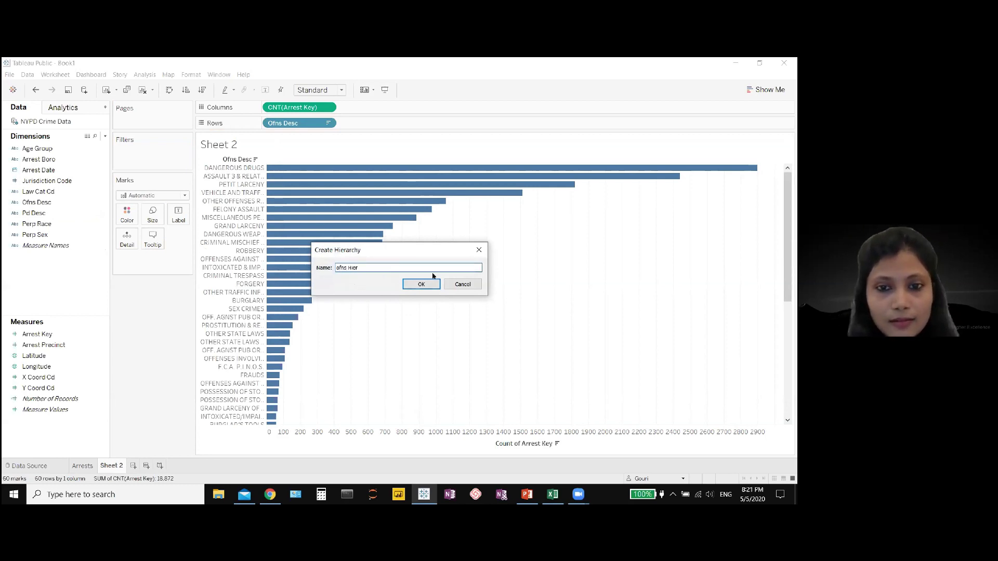
pyautogui.click(429, 284)
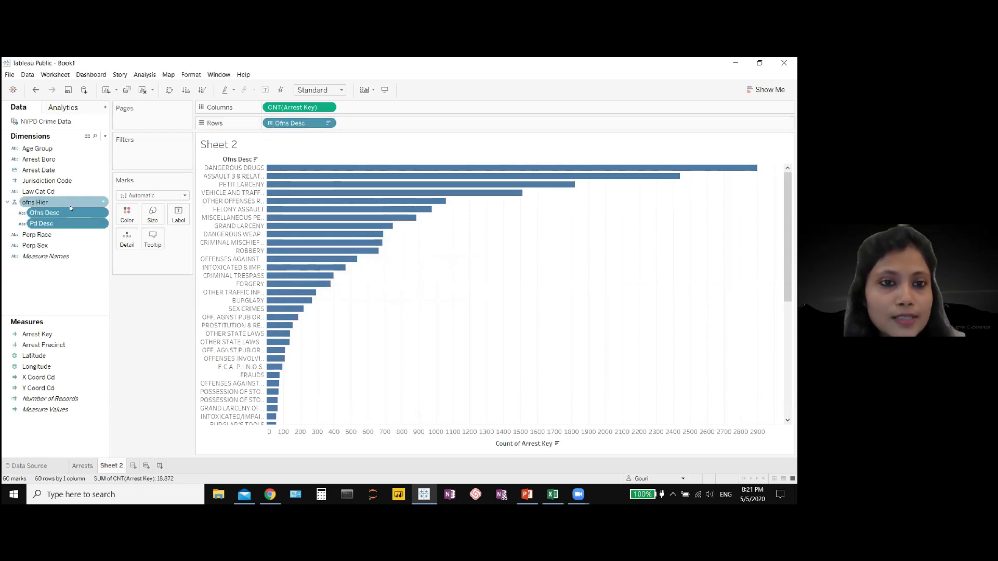
pyautogui.click(270, 124)
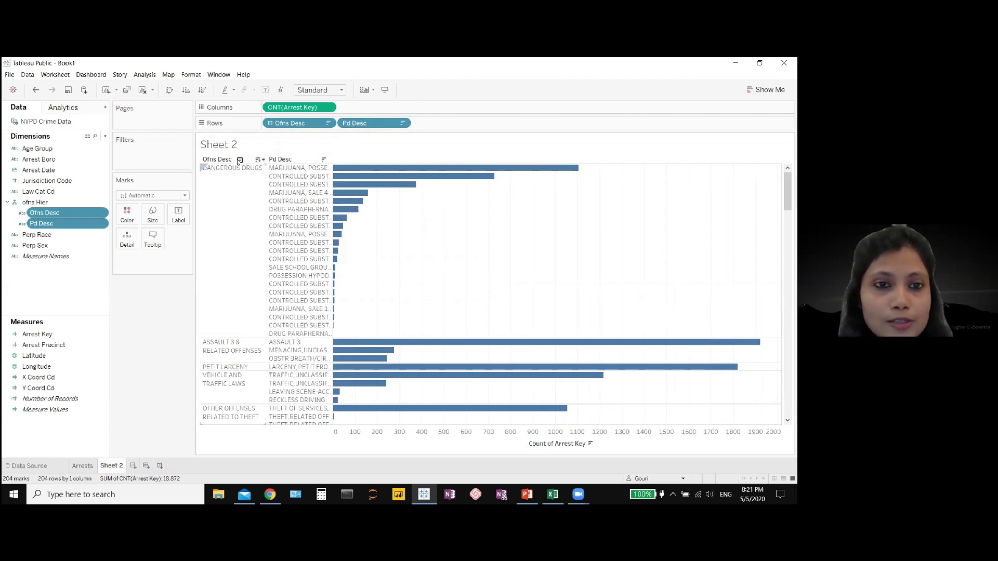
pyautogui.click(240, 160)
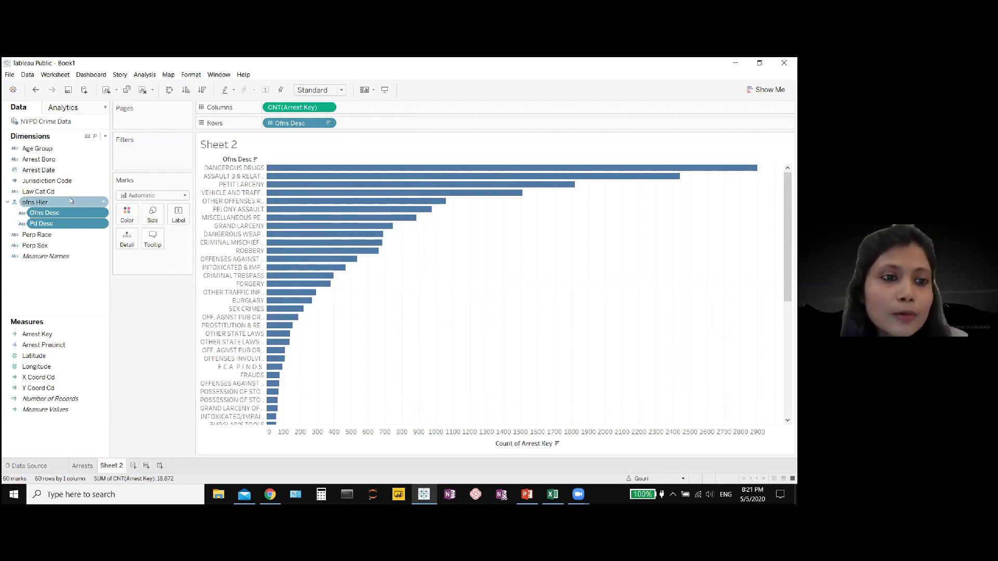
# Step: Colour the offence bars by Law Cat Cd
pyautogui.moveTo(61, 192); pyautogui.dragTo(128, 220)
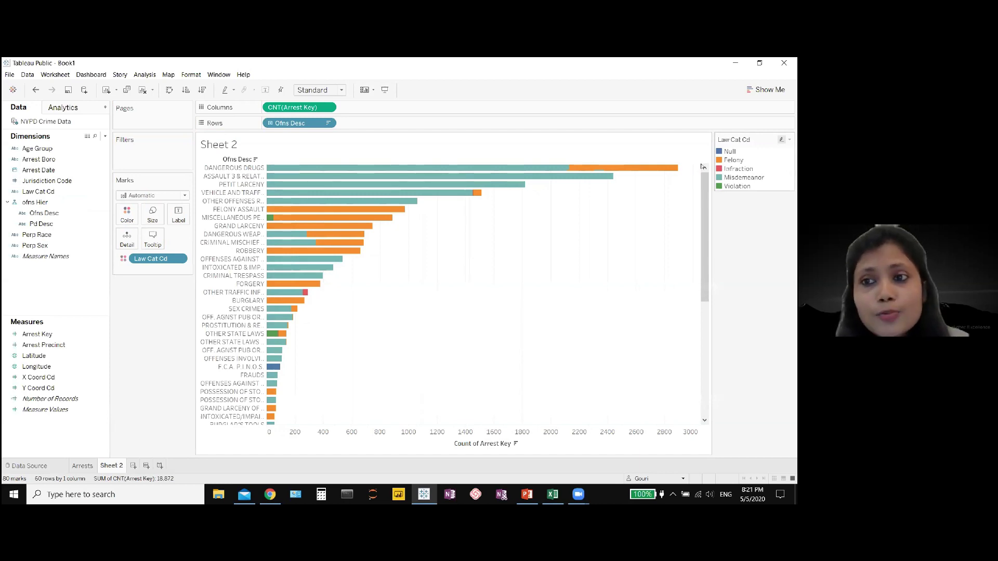
pyautogui.moveTo(522, 175)
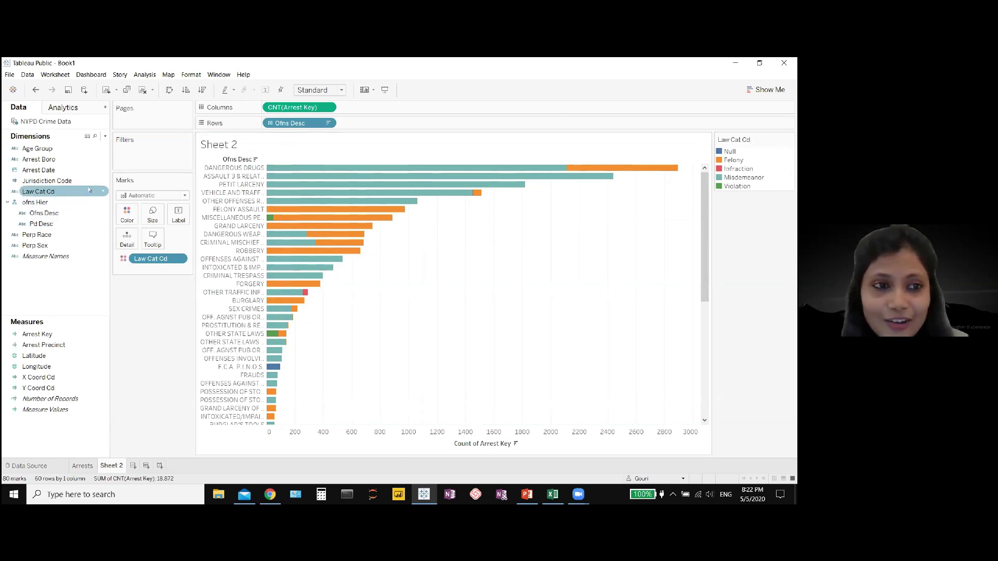
# Step: Filter Ofns Desc to the top 10 offences by count of Arrest Key
pyautogui.click(32, 203)
pyautogui.moveTo(32, 203); pyautogui.dragTo(131, 154)
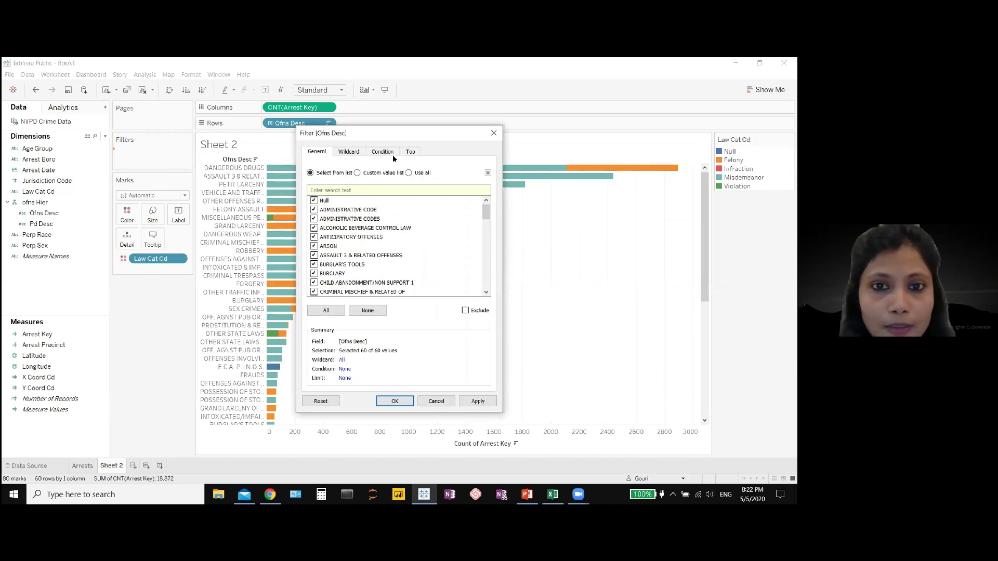
pyautogui.click(409, 152)
pyautogui.click(325, 177)
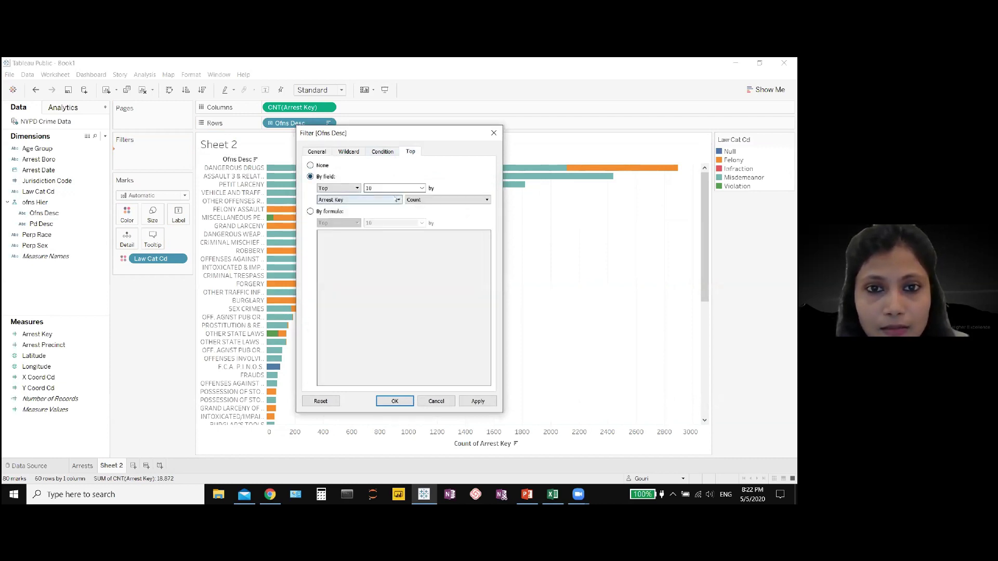
pyautogui.click(395, 402)
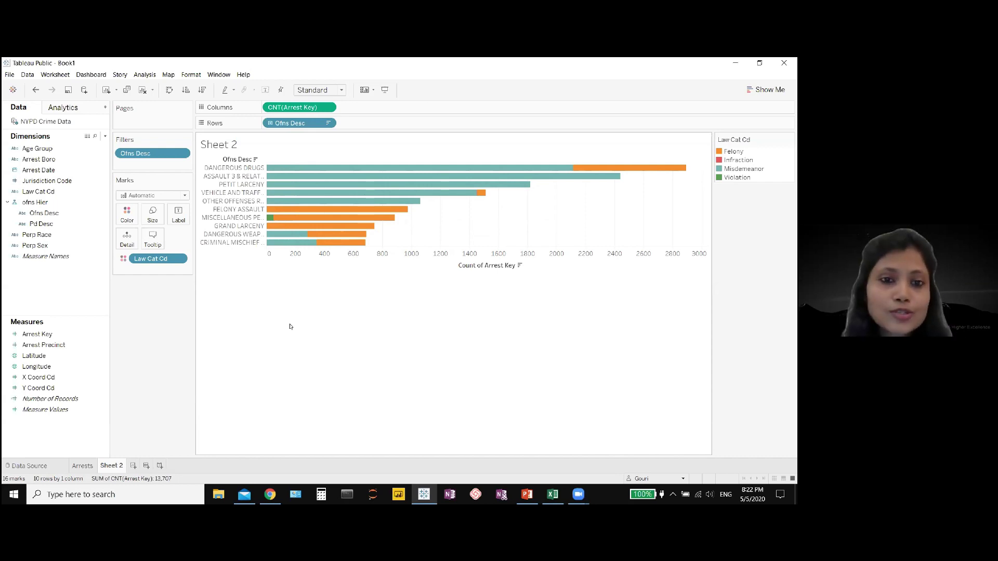
# Step: Replace the fixed limit in the Ofns Desc top filter with a new parameter named Top N, keeping its default range
pyautogui.click(183, 153)
pyautogui.click(146, 165)
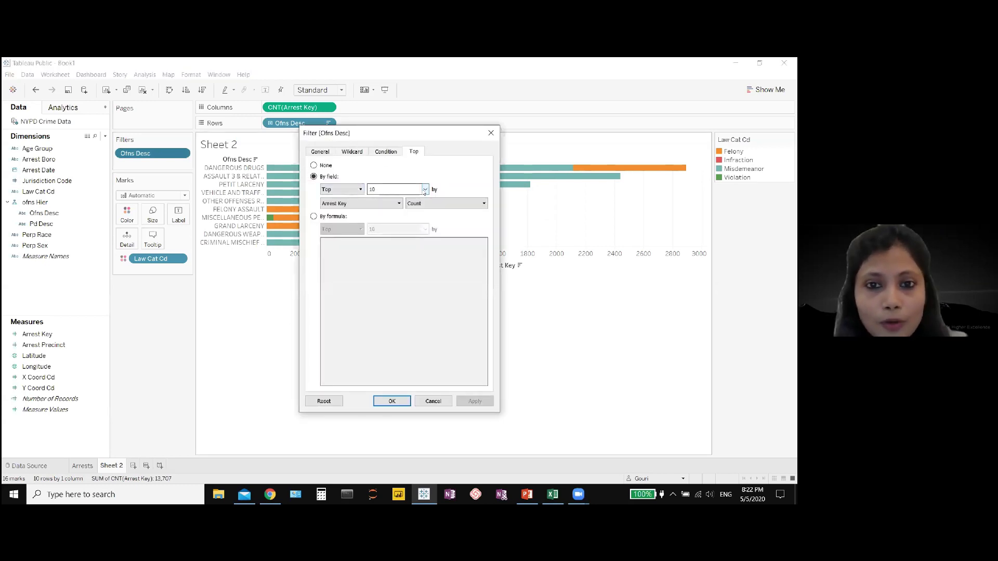
pyautogui.click(381, 189)
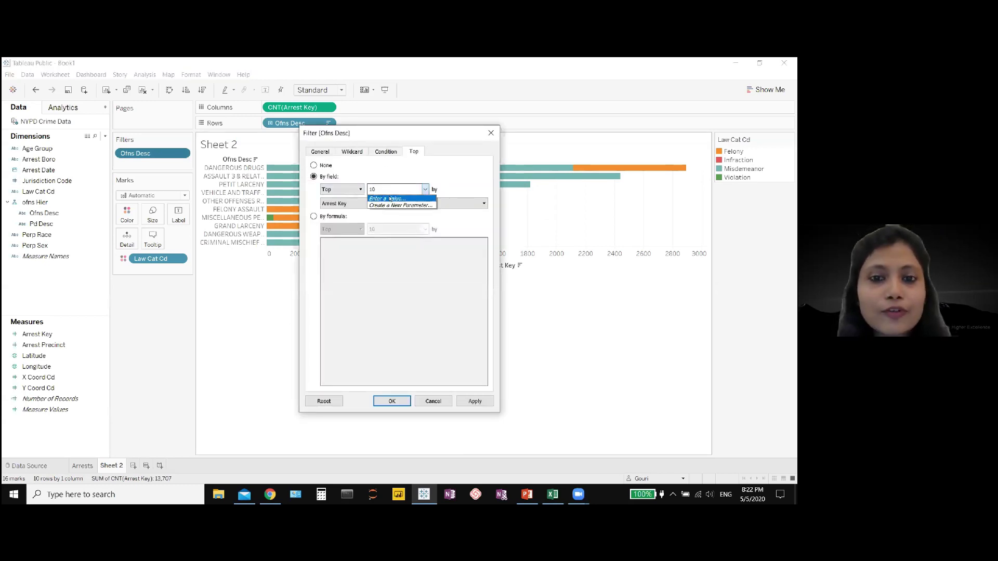
pyautogui.click(391, 205)
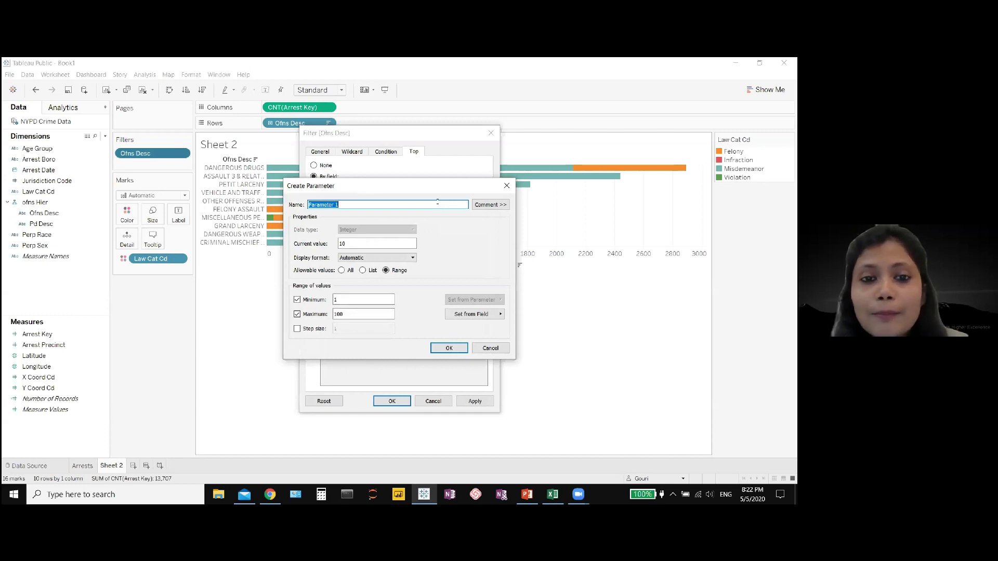
pyautogui.write('Top N')
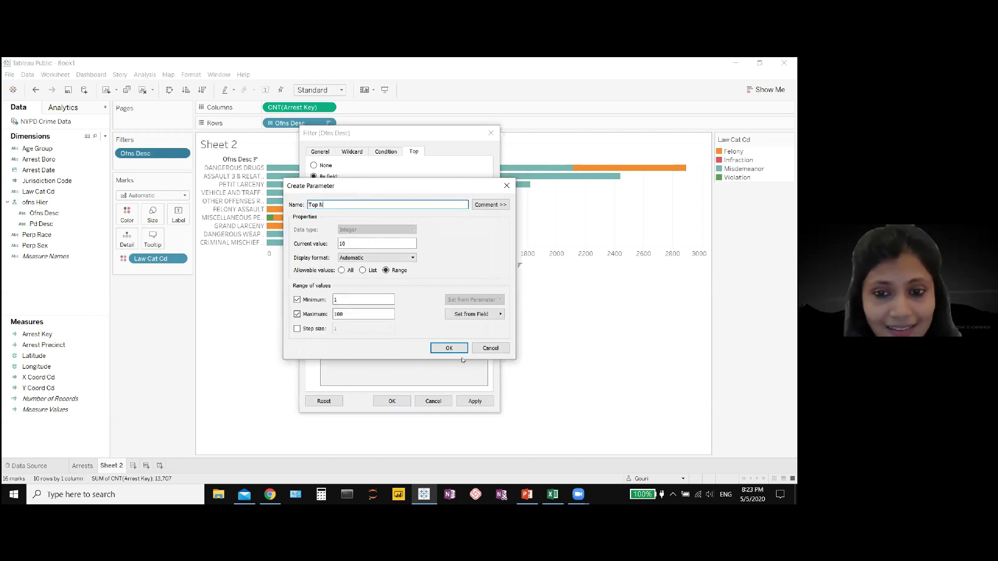
pyautogui.click(447, 348)
pyautogui.click(471, 402)
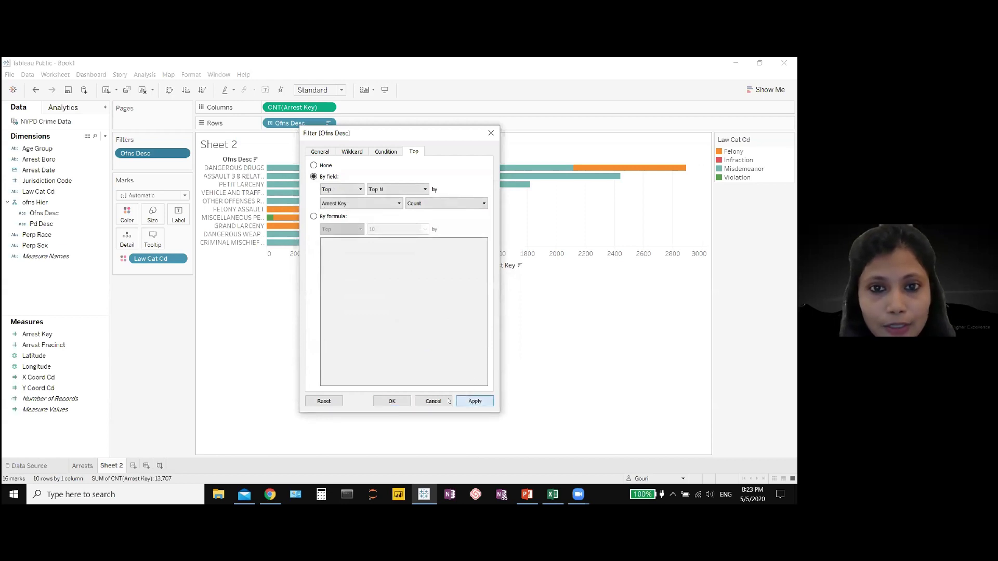
pyautogui.click(392, 401)
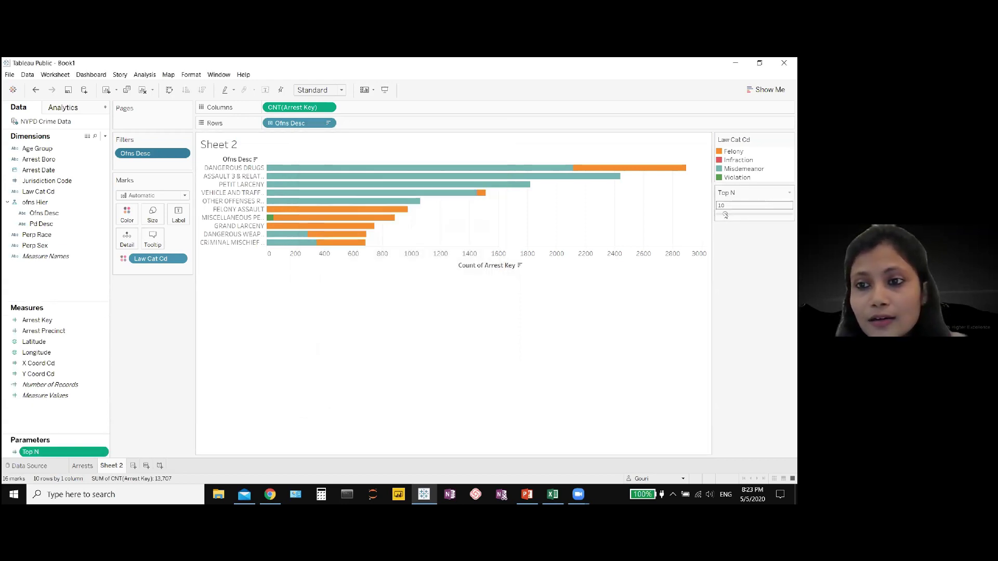
# Step: Try 5 as the Top N value, switch the parameter control from slider to Type In and set it to 10
pyautogui.moveTo(724, 211)
pyautogui.mouseDown()
pyautogui.moveTo(750, 222)
pyautogui.moveTo(723, 222)
pyautogui.mouseUp()
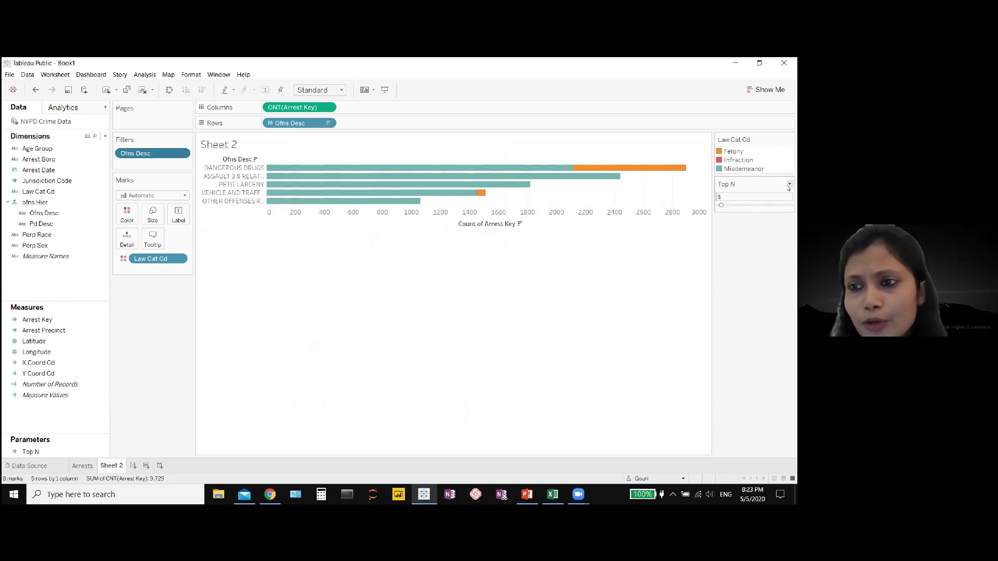
pyautogui.click(789, 182)
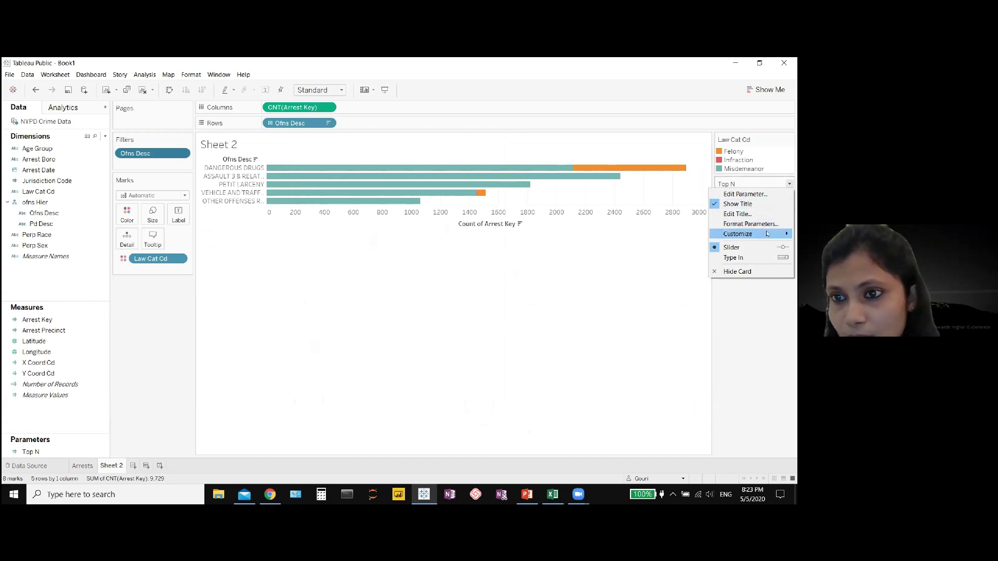
pyautogui.click(741, 257)
pyautogui.click(730, 199)
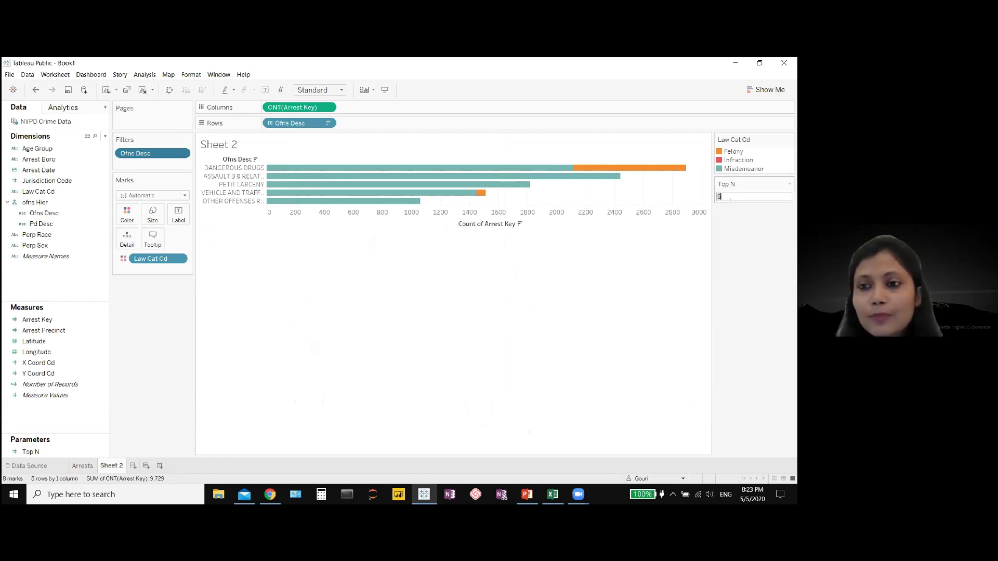
pyautogui.write('10')
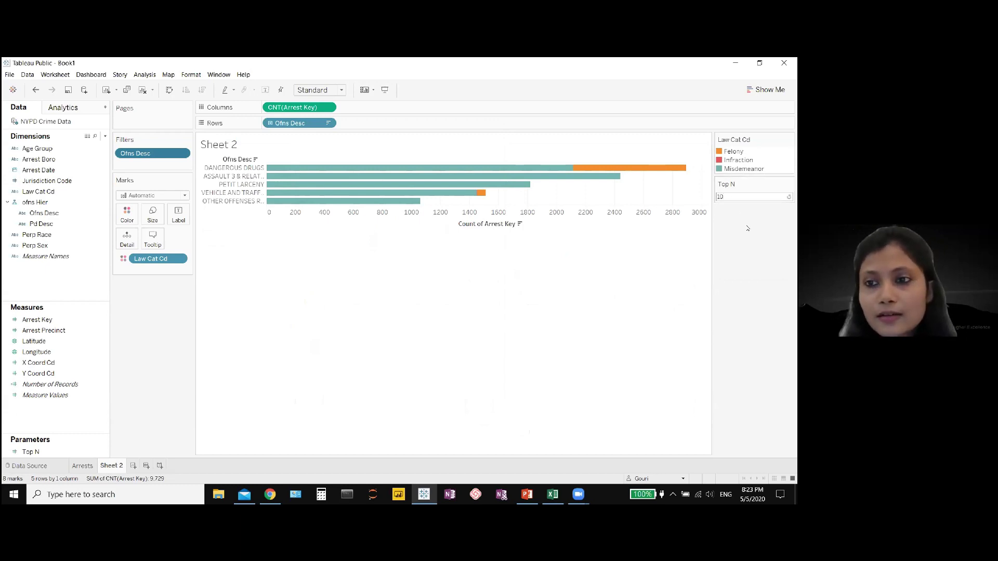
pyautogui.press('Return')
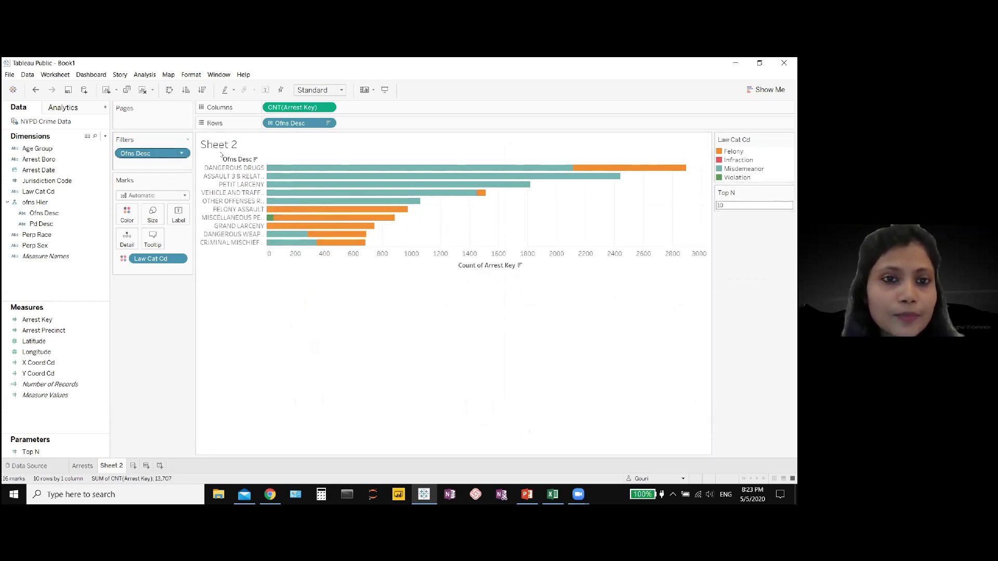
# Step: Change the chart title to Top <Parameters.Top N> Crimes, inserting the parameter as a dynamic value
pyautogui.doubleClick(243, 147)
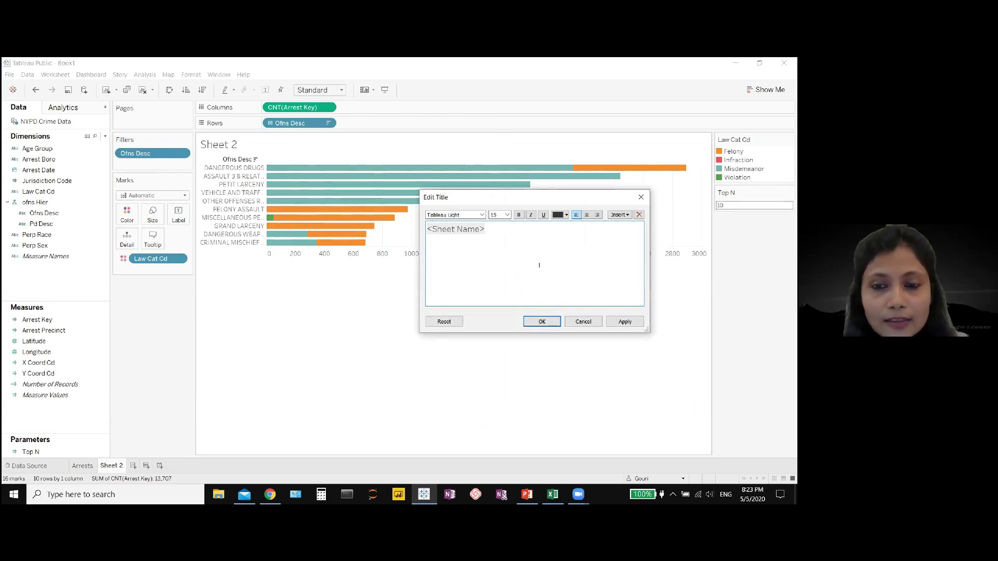
pyautogui.hotkey('ctrl', 'a')
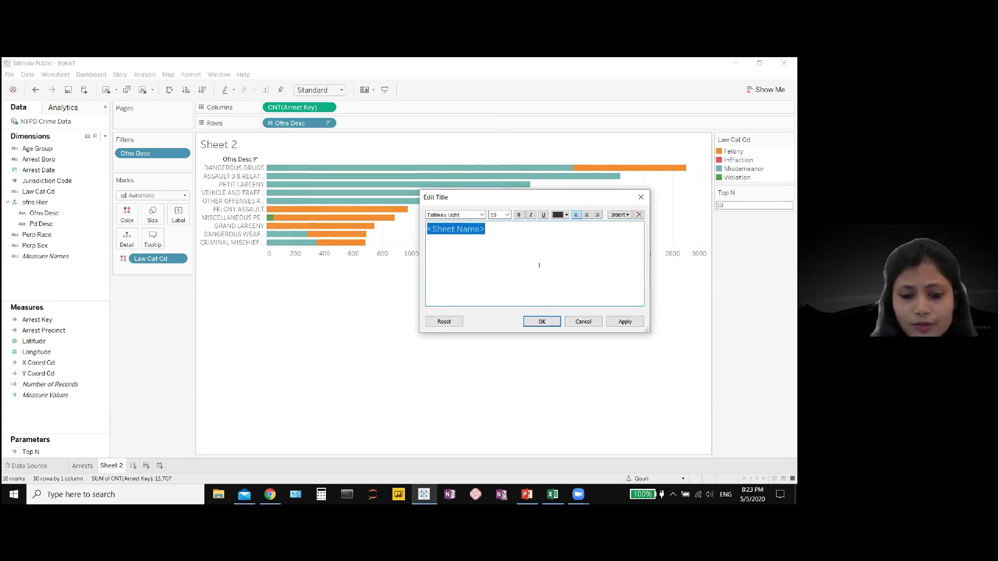
pyautogui.write('Top')
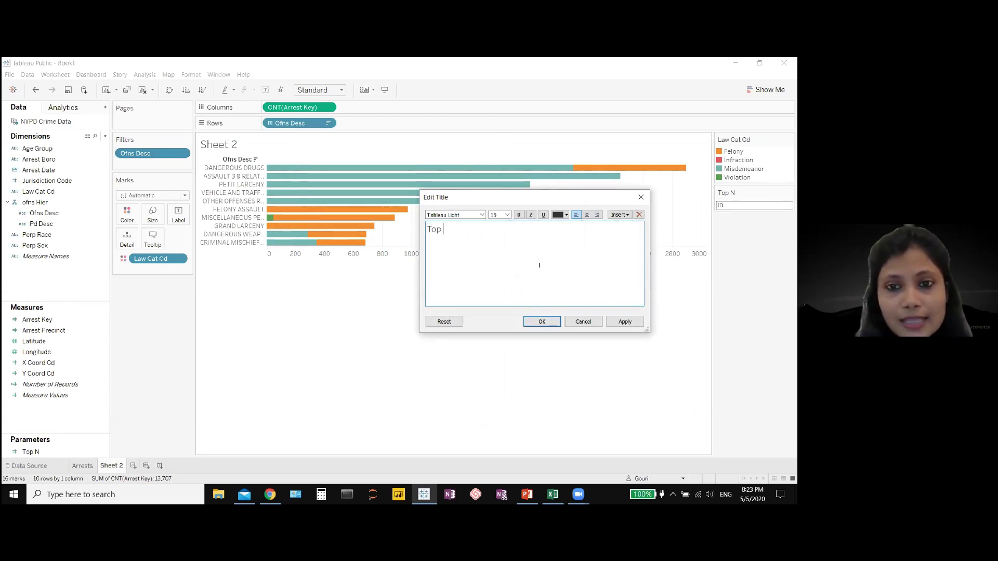
pyautogui.click(619, 215)
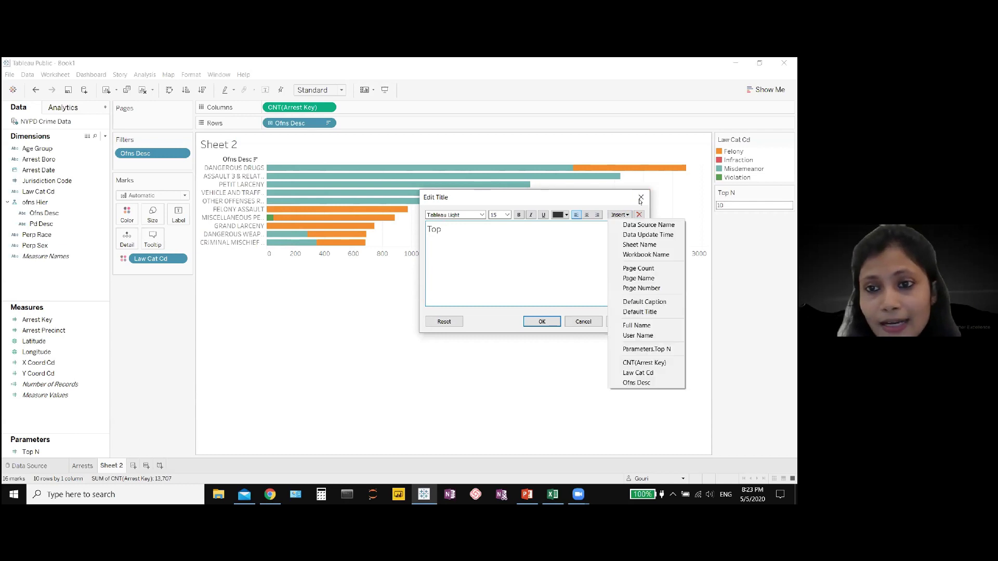
pyautogui.click(636, 349)
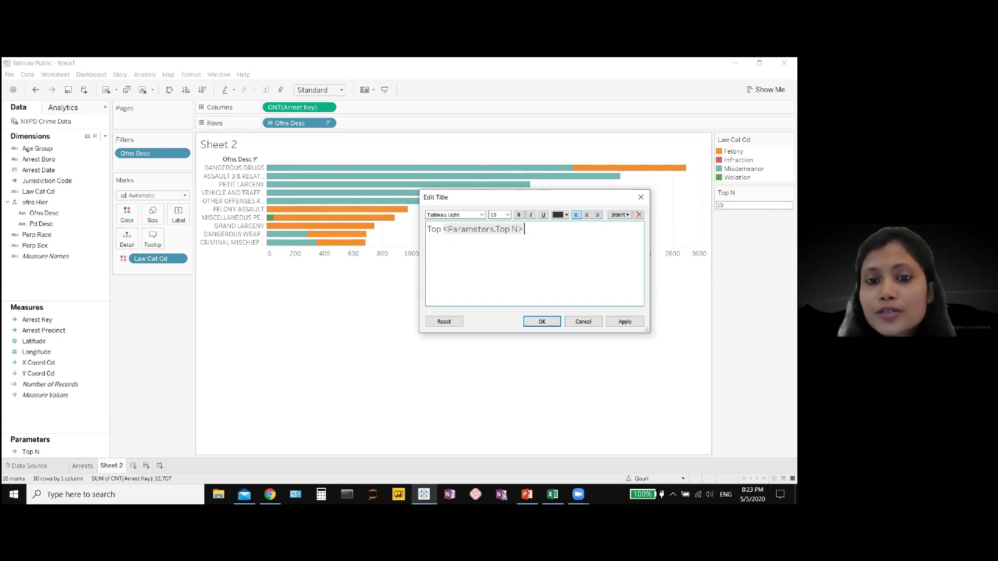
pyautogui.write('Crimes')
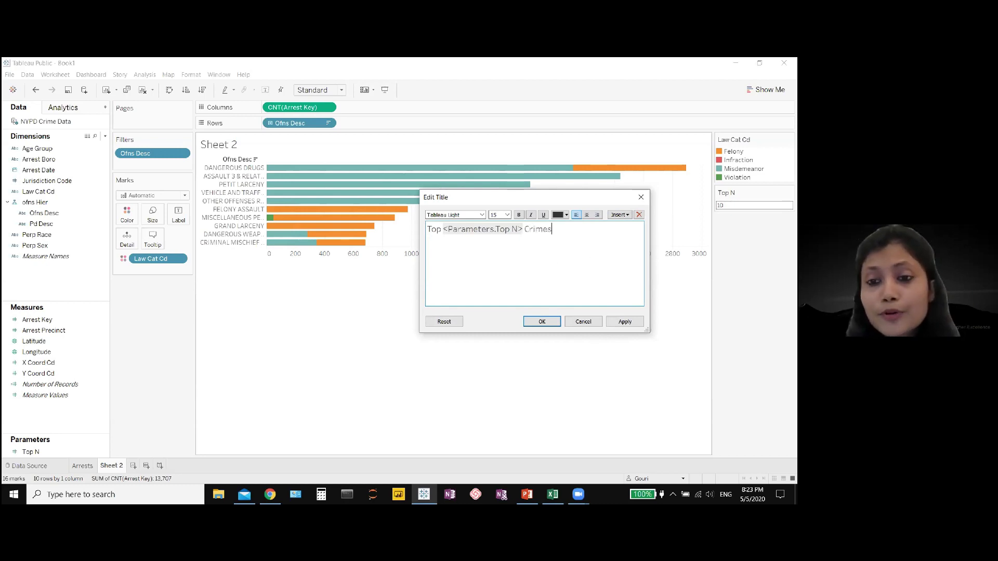
pyautogui.click(625, 321)
pyautogui.click(542, 322)
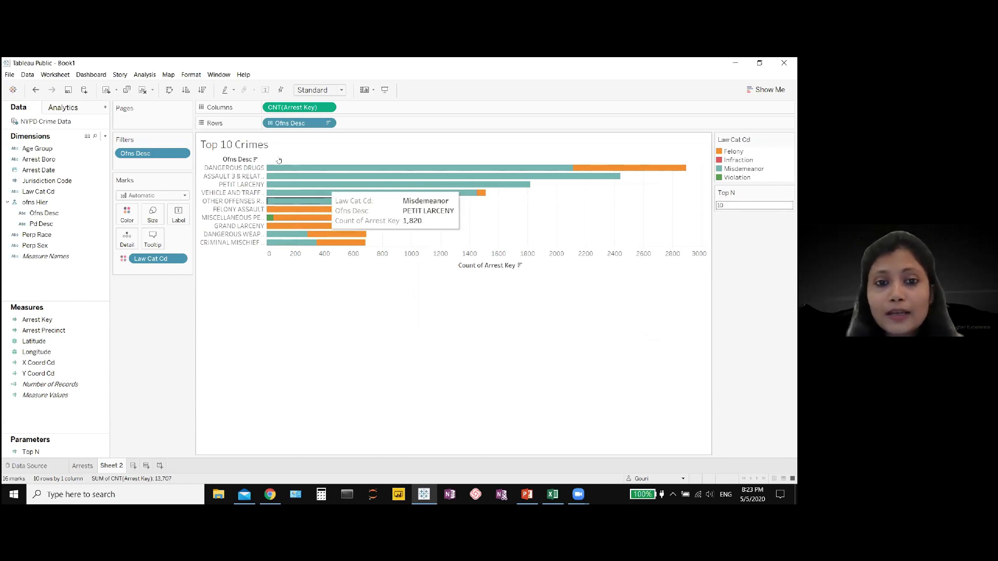
# Step: Make the whole chart title bold and centred
pyautogui.doubleClick(452, 144)
pyautogui.hotkey('ctrl', 'a')
pyautogui.hotkey('ctrl', 'b')
pyautogui.hotkey('ctrl', 'e')
pyautogui.click(625, 321)
pyautogui.click(542, 321)
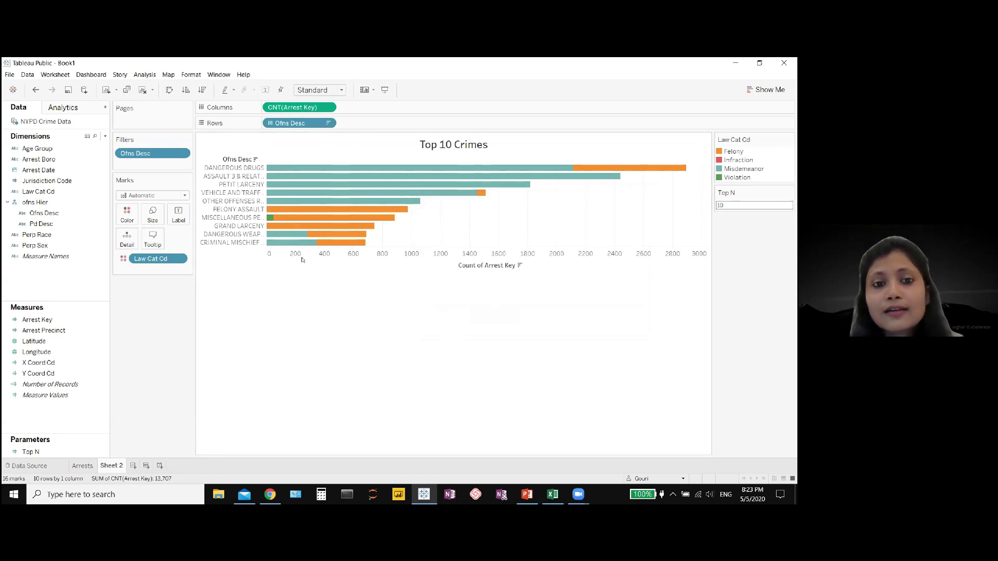
# Step: Rename the Sheet 2 worksheet as Top and create a new blank worksheet
pyautogui.moveTo(352, 169)
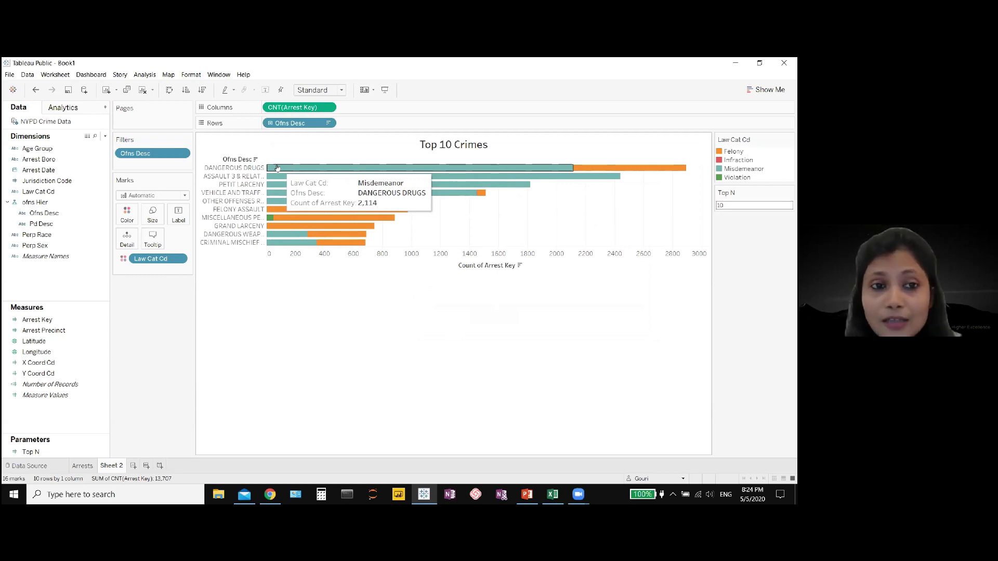
pyautogui.rightClick(110, 467)
pyautogui.click(140, 413)
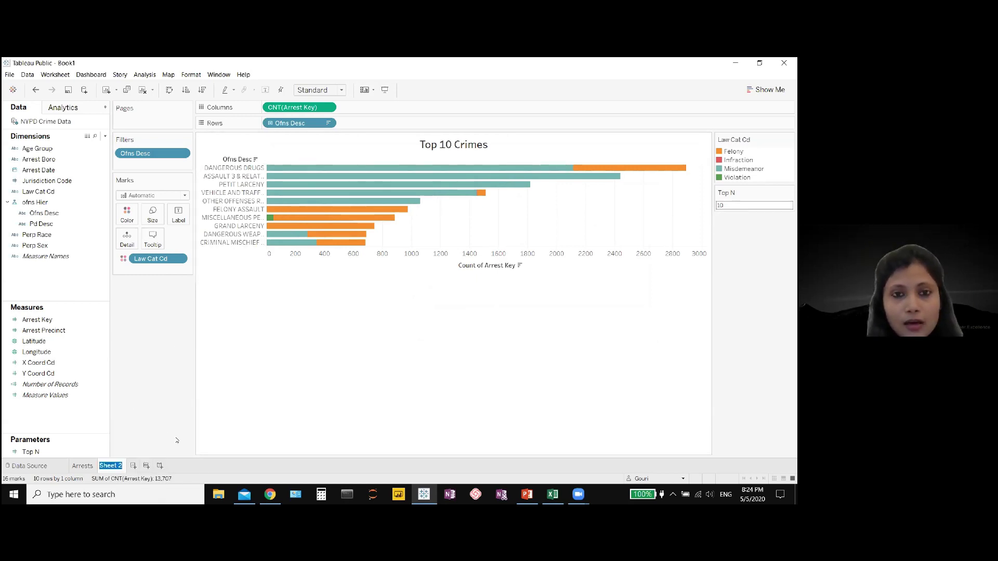
pyautogui.write('Top')
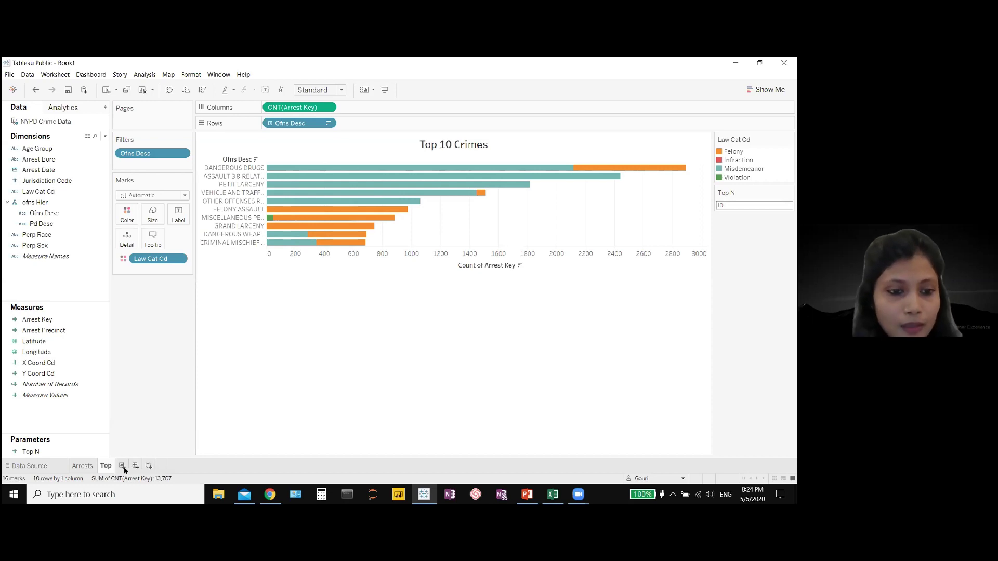
pyautogui.click(133, 466)
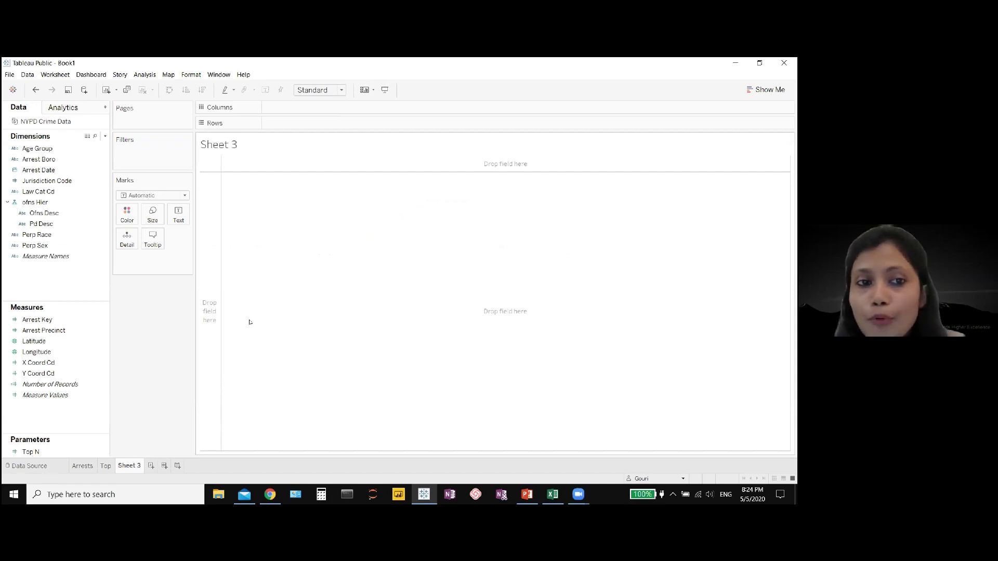
# Step: Start a new group from the Jurisdiction Code dimension and group code 0 under the name Patrol
pyautogui.click(88, 203)
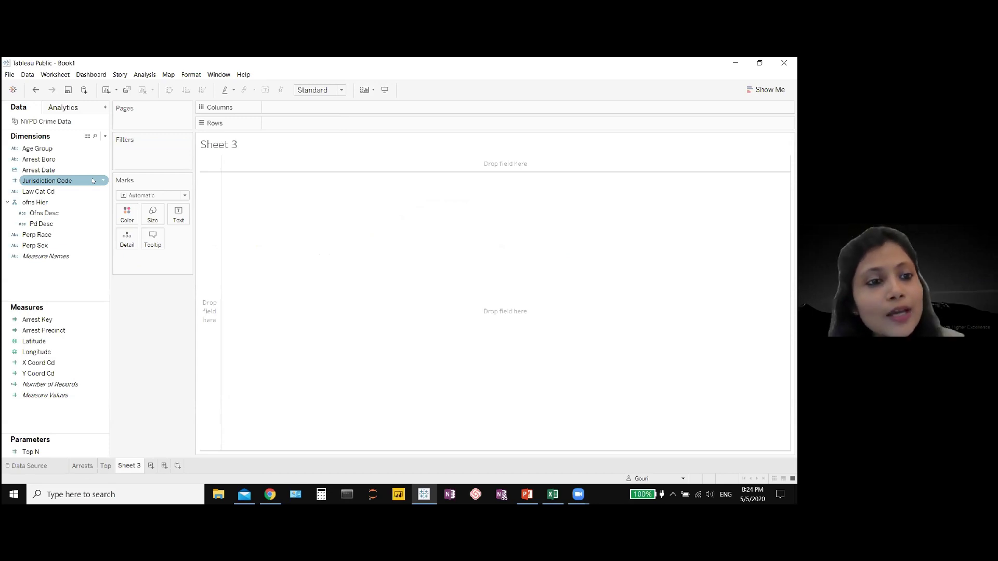
pyautogui.click(98, 181)
pyautogui.rightClick(102, 182)
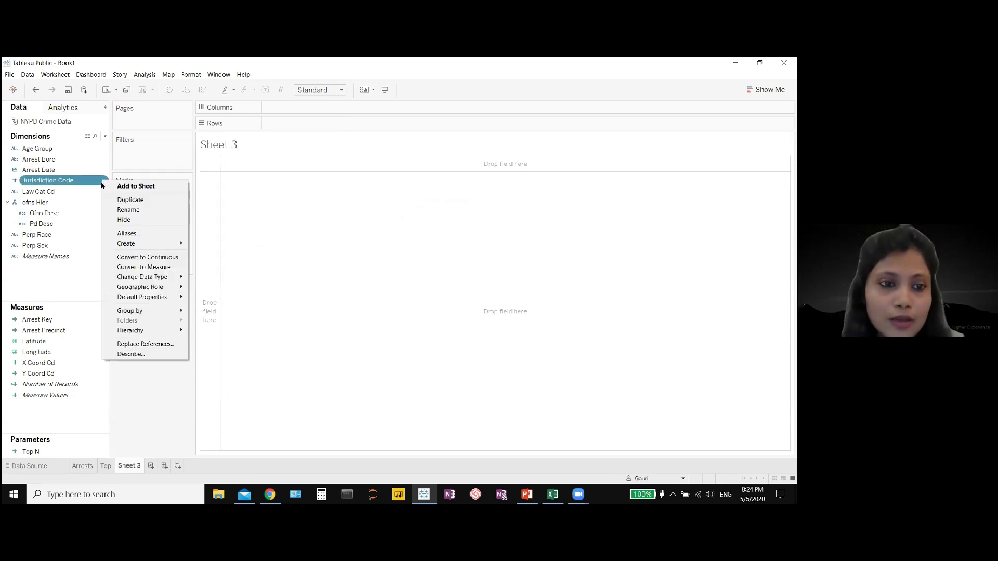
pyautogui.moveTo(127, 244)
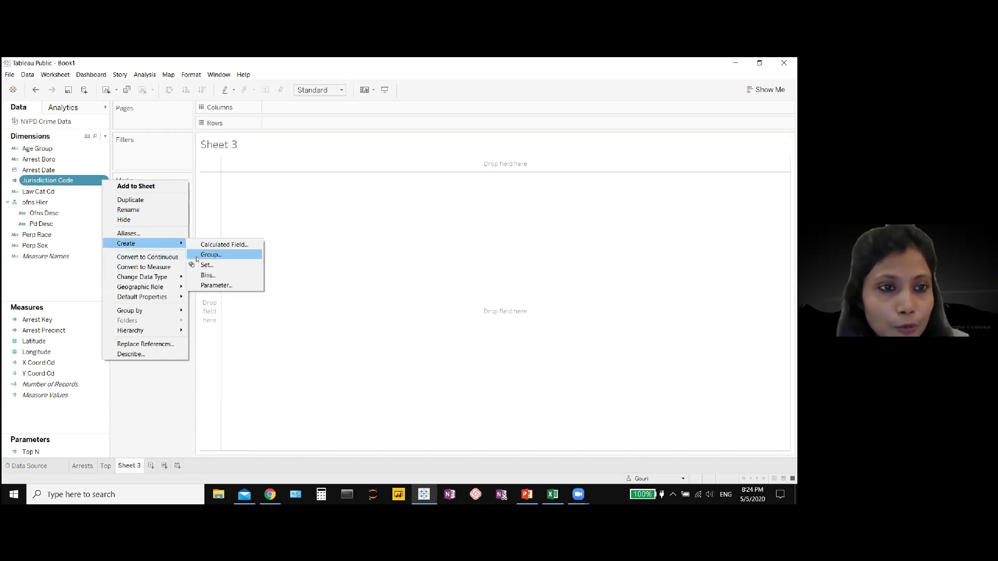
pyautogui.click(224, 255)
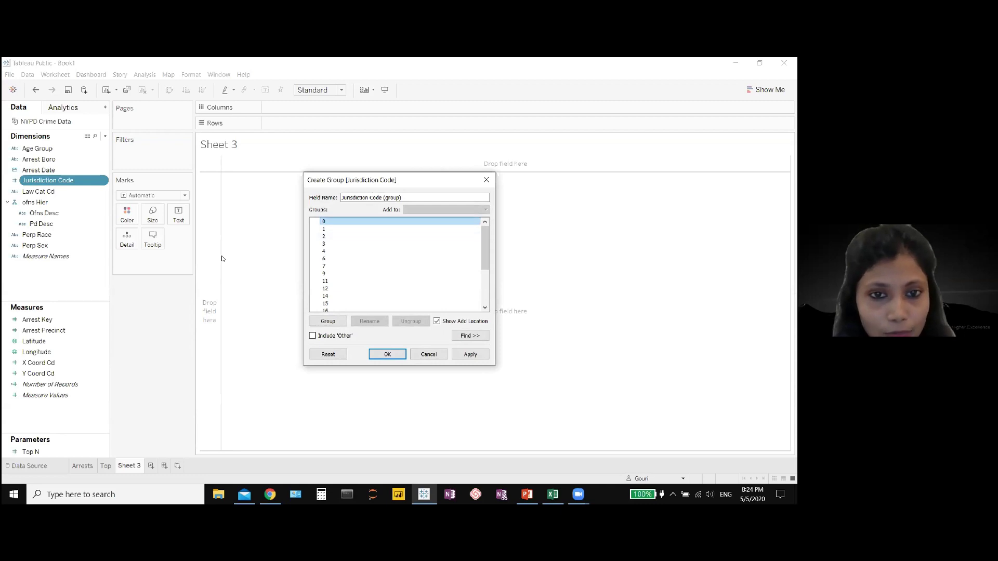
pyautogui.click(328, 322)
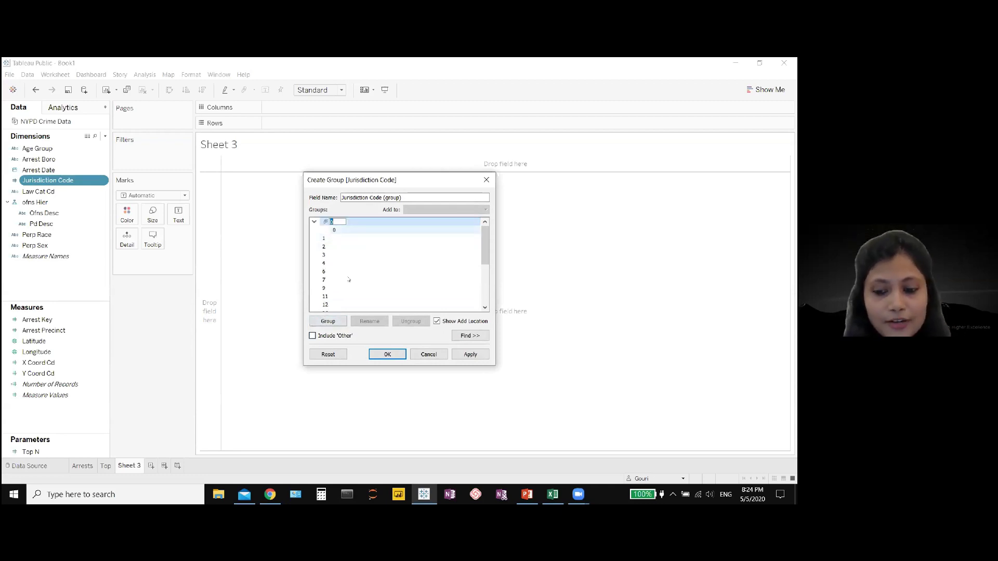
pyautogui.write('Patrol')
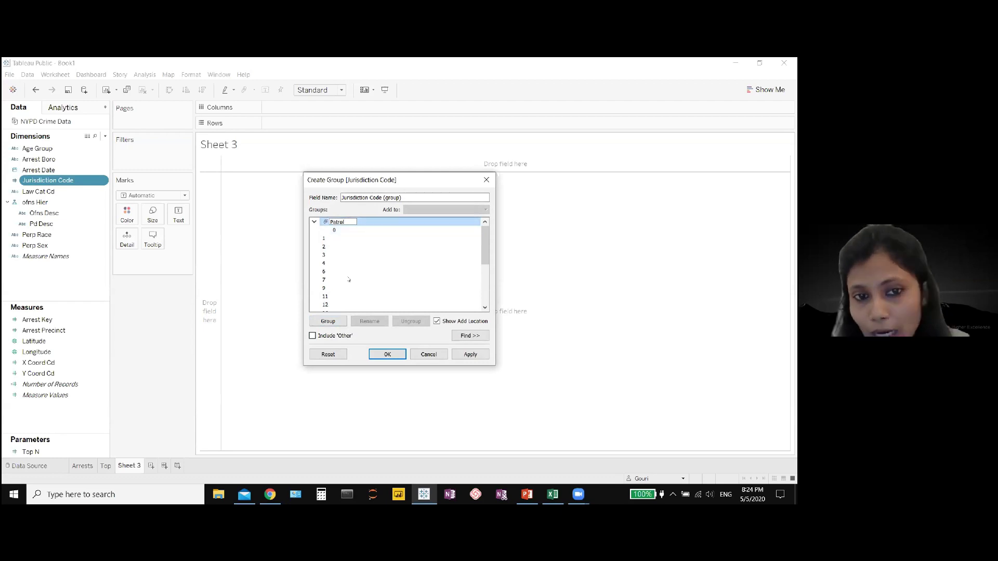
# Step: Group jurisdiction code 1 as Housing and code 2 as Transit
pyautogui.click(335, 239)
pyautogui.click(327, 322)
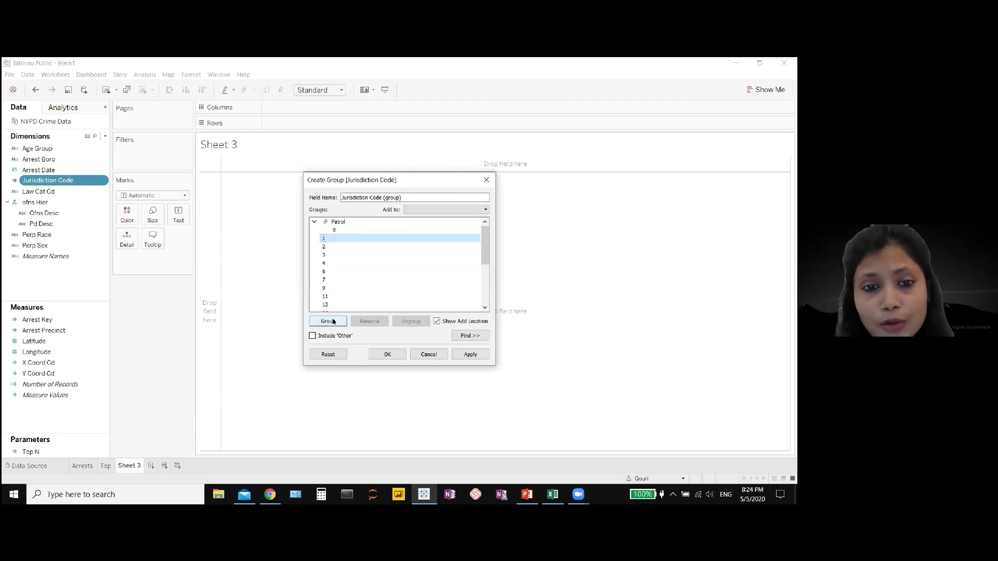
pyautogui.write('Housing')
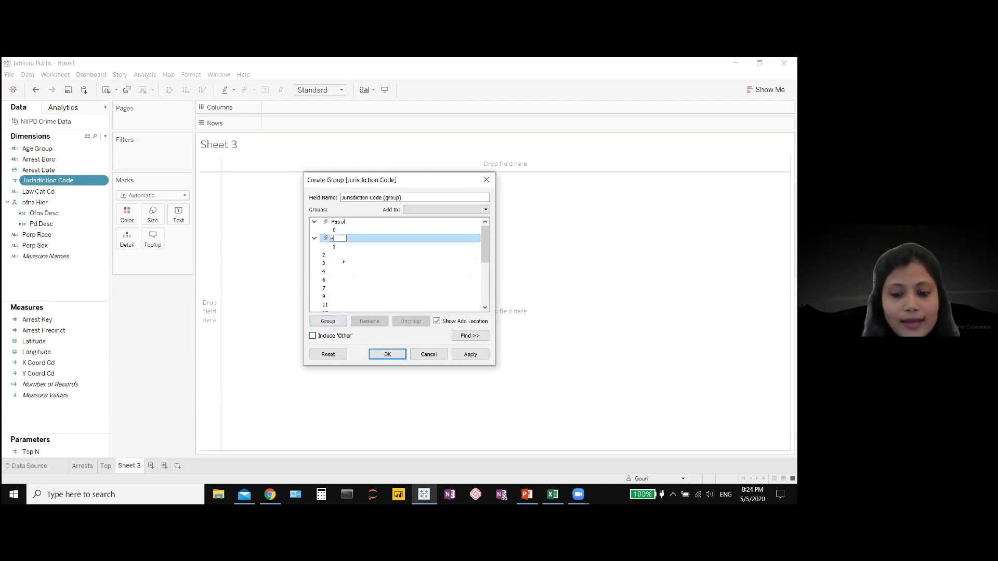
pyautogui.click(342, 259)
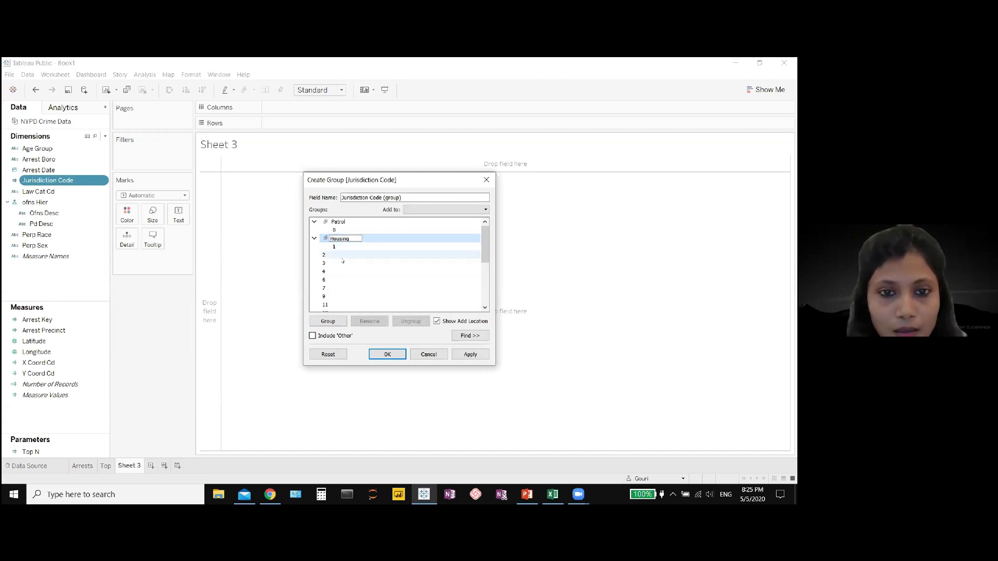
pyautogui.click(340, 321)
pyautogui.write('Transit')
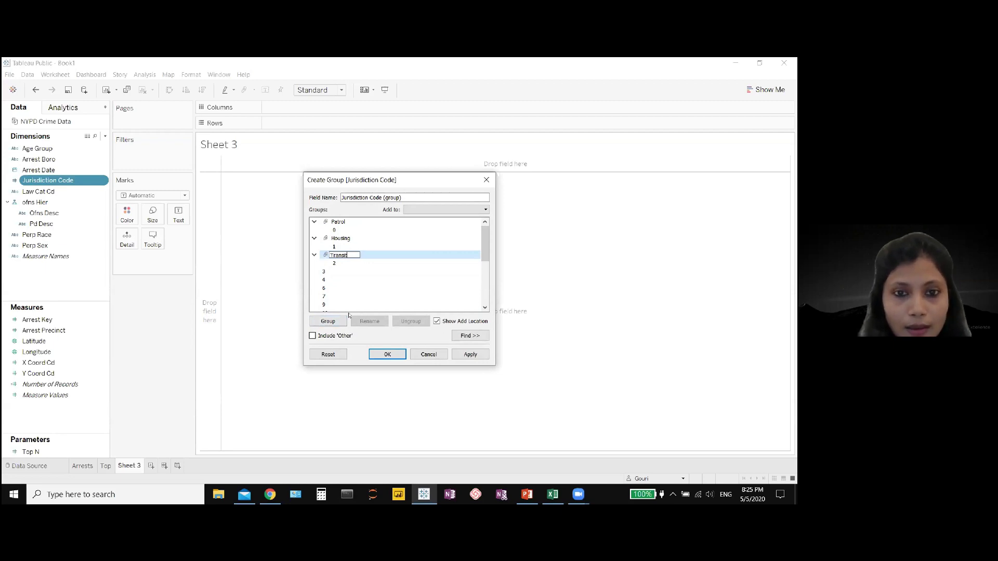
# Step: Group all remaining jurisdiction codes from 3 onward as Non NYPD and create the grouped field
pyautogui.moveTo(359, 271); pyautogui.dragTo(389, 274)
pyautogui.click(328, 321)
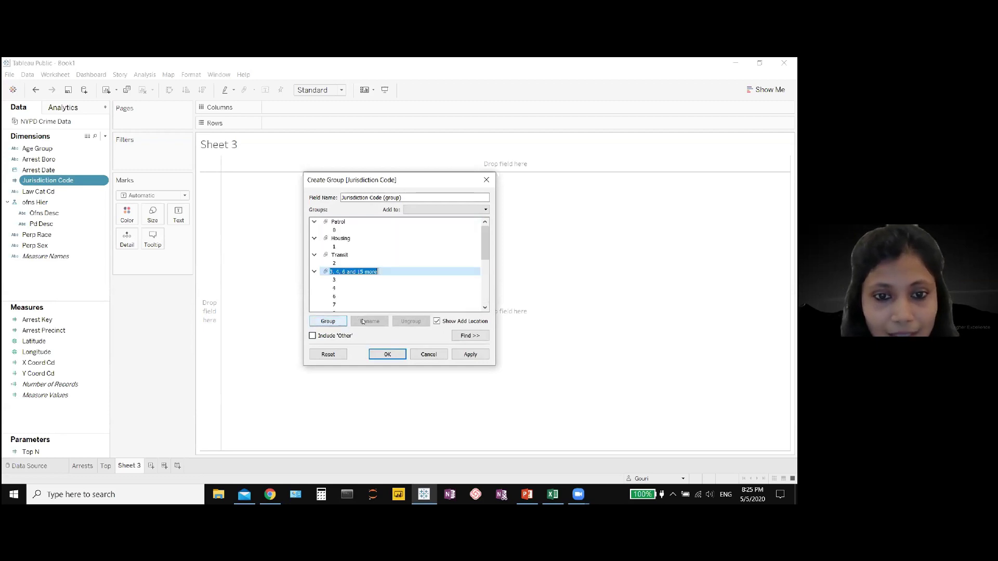
pyautogui.write('NY')
pyautogui.press('BackSpace')
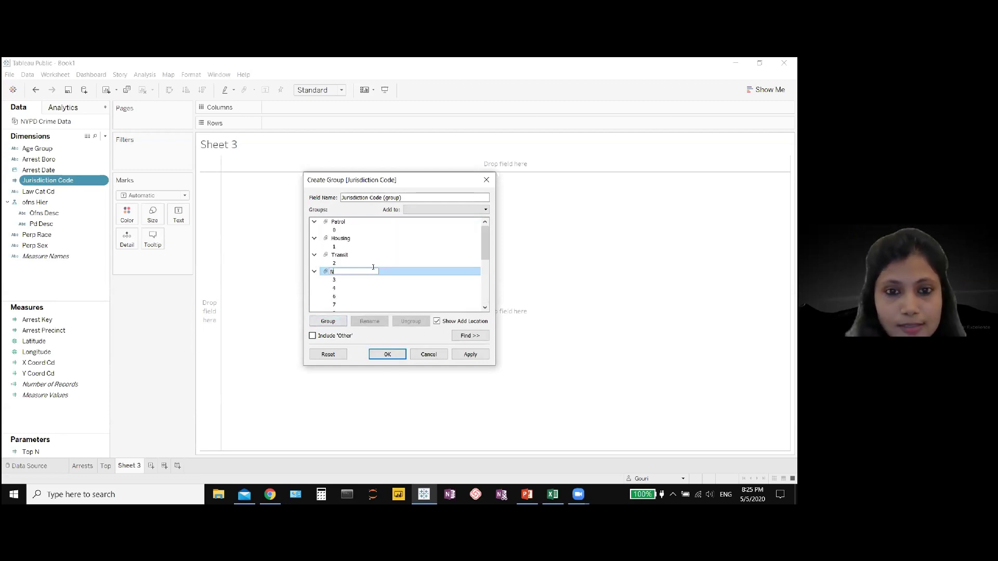
pyautogui.write('on NY')
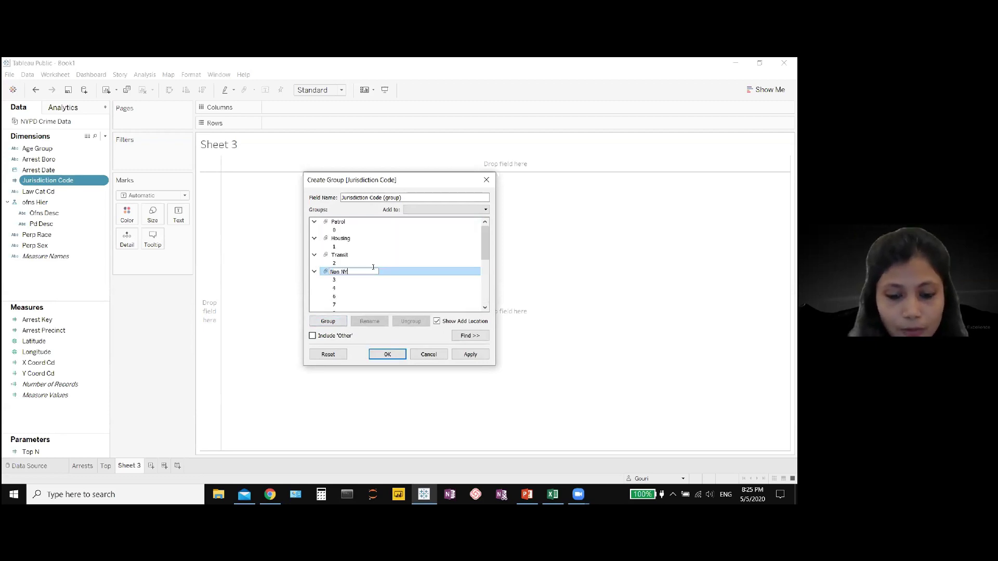
pyautogui.write('PD')
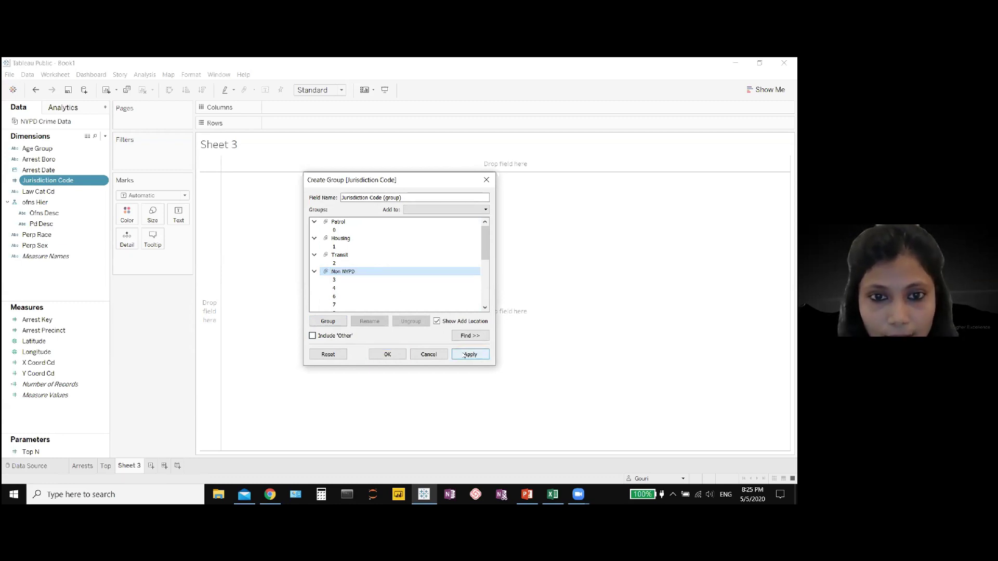
pyautogui.click(470, 354)
pyautogui.click(389, 352)
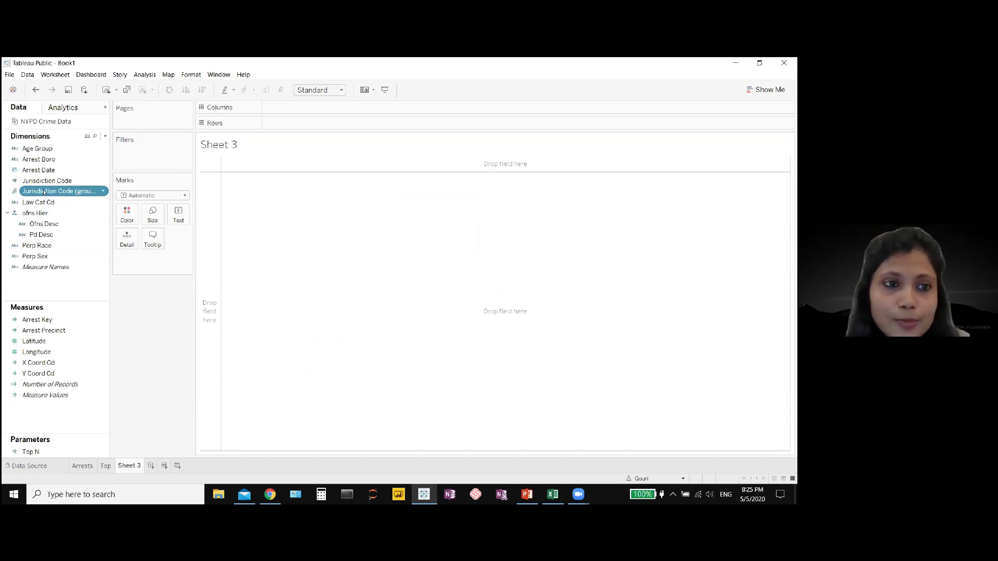
# Step: Place Arrest Boro and the Jurisdiction Code group on Columns, with the borough first
pyautogui.moveTo(38, 159); pyautogui.dragTo(299, 108)
pyautogui.moveTo(58, 192); pyautogui.dragTo(383, 112)
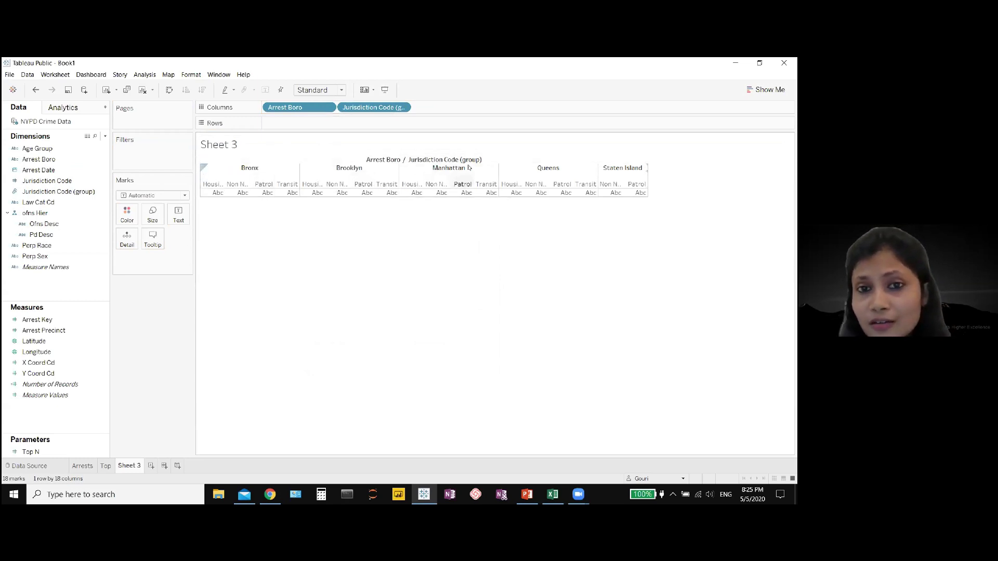
pyautogui.moveTo(262, 195)
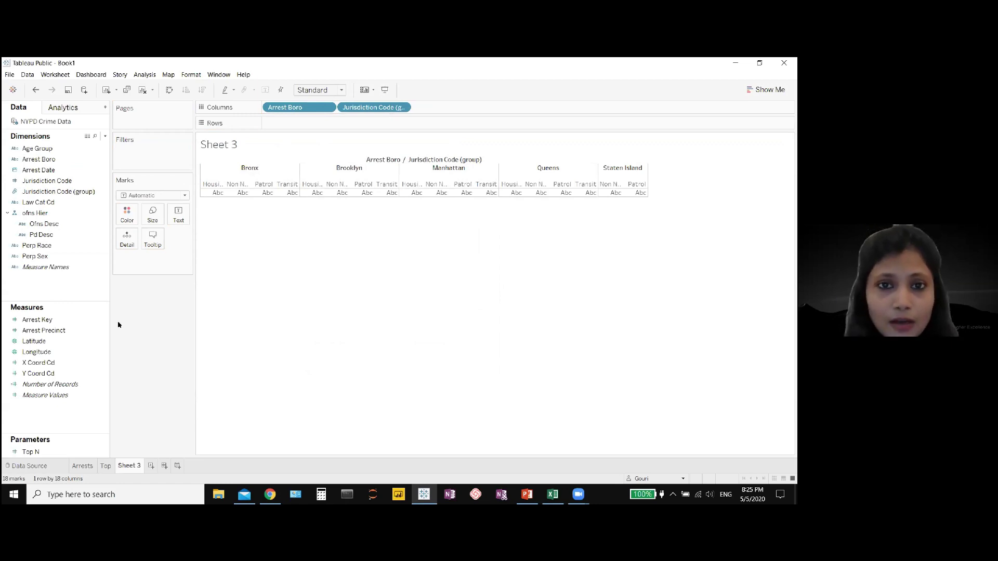
# Step: Add Arrest Key to Rows and change its aggregation to Count
pyautogui.click(85, 322)
pyautogui.moveTo(68, 323)
pyautogui.mouseDown()
pyautogui.moveTo(289, 161)
pyautogui.moveTo(309, 124)
pyautogui.mouseUp()
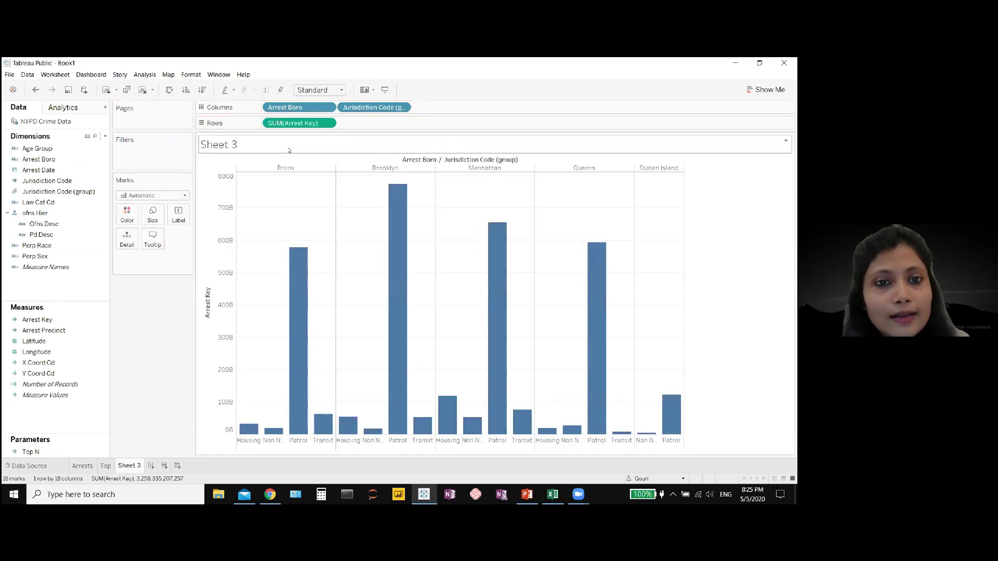
pyautogui.click(327, 124)
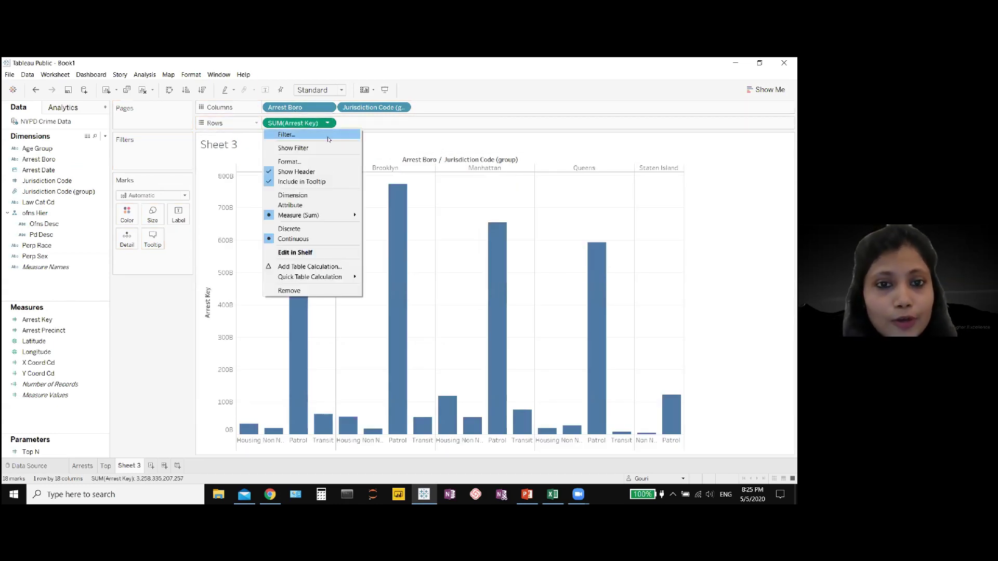
pyautogui.moveTo(341, 215)
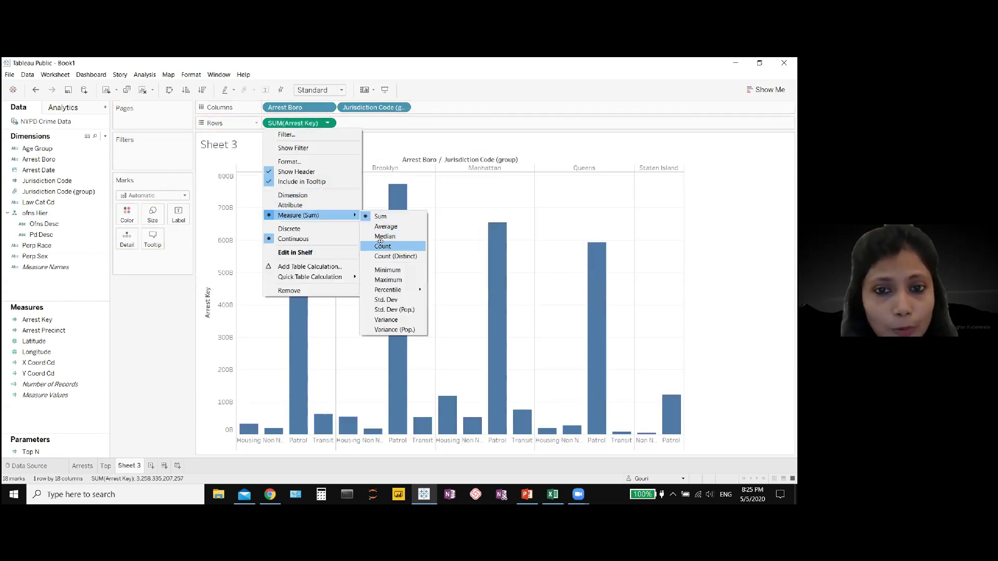
pyautogui.click(382, 246)
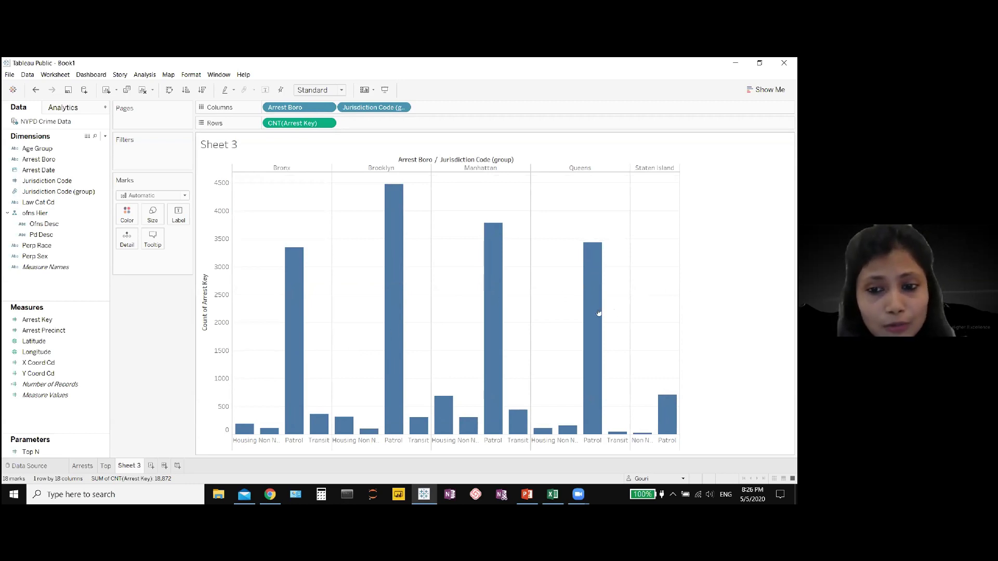
pyautogui.moveTo(587, 293)
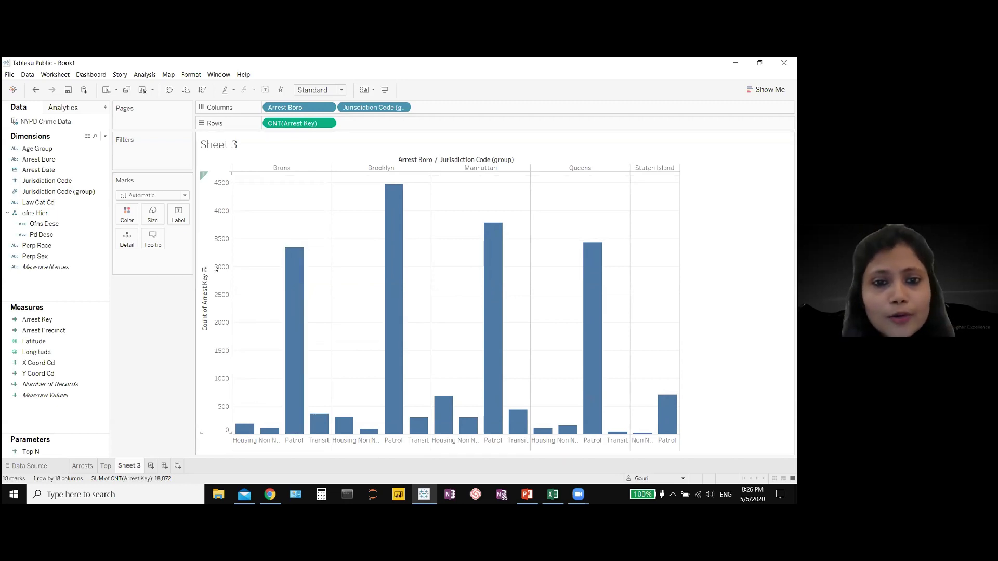
# Step: Colour the marks by Jurisdiction Code (group), switch the mark type to Shape and assign the same group to shape
pyautogui.moveTo(60, 192); pyautogui.dragTo(125, 214)
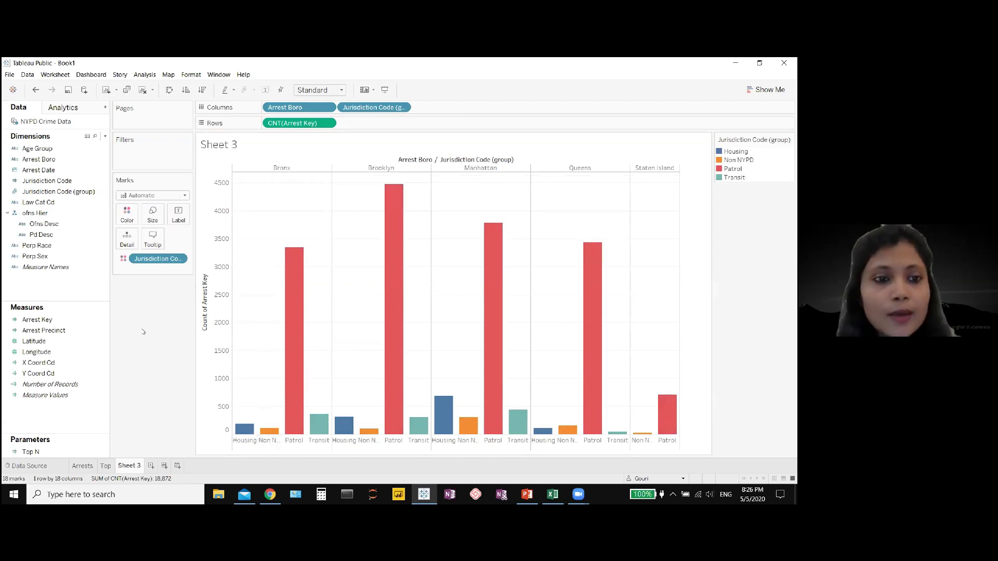
pyautogui.click(145, 196)
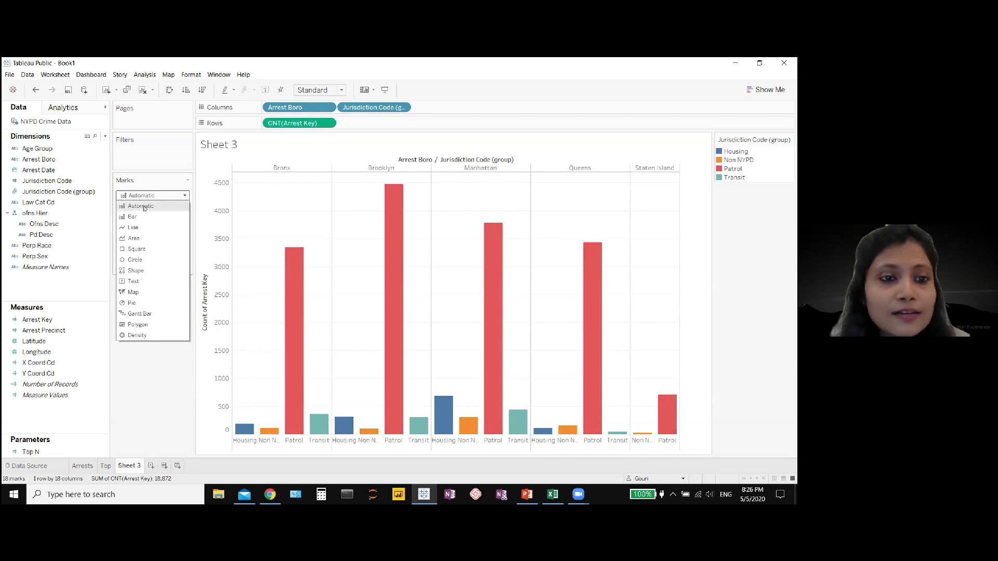
pyautogui.click(135, 270)
pyautogui.moveTo(51, 201); pyautogui.dragTo(177, 241)
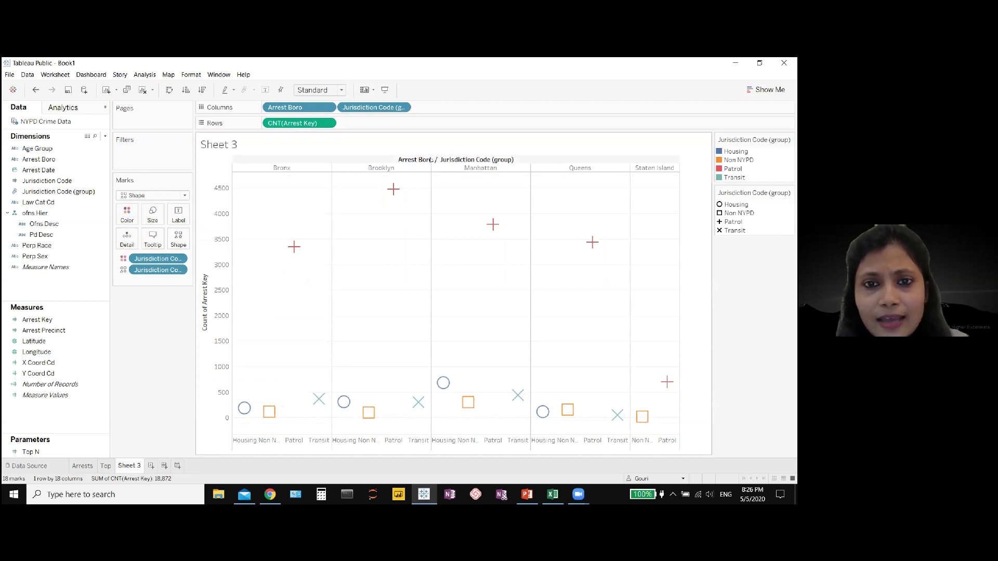
# Step: Hide the column field labels and change the sheet title to "Arrests per Jurisdiction and Borrough"
pyautogui.rightClick(430, 161)
pyautogui.press('Escape')
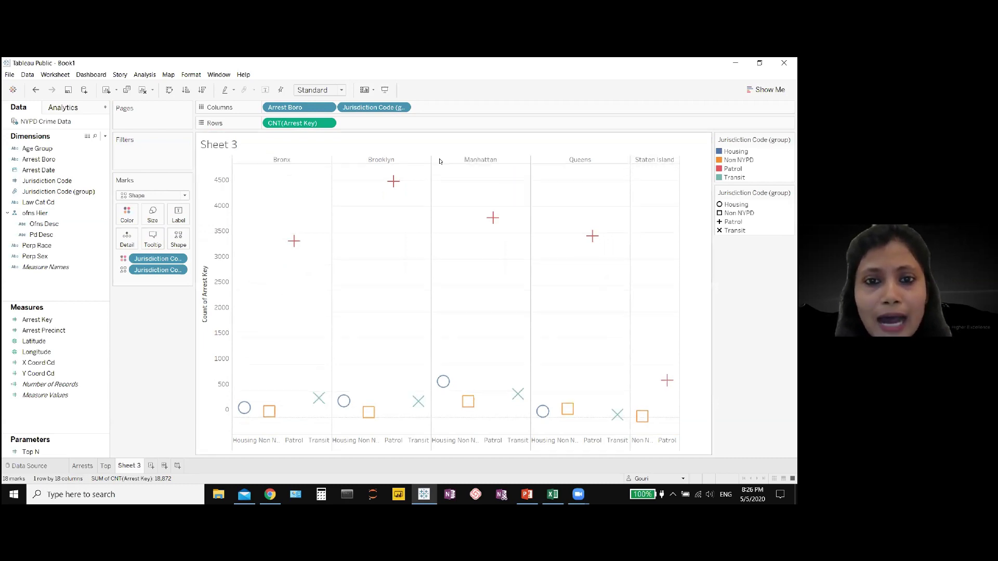
pyautogui.doubleClick(223, 145)
pyautogui.hotkey('ctrl', 'a')
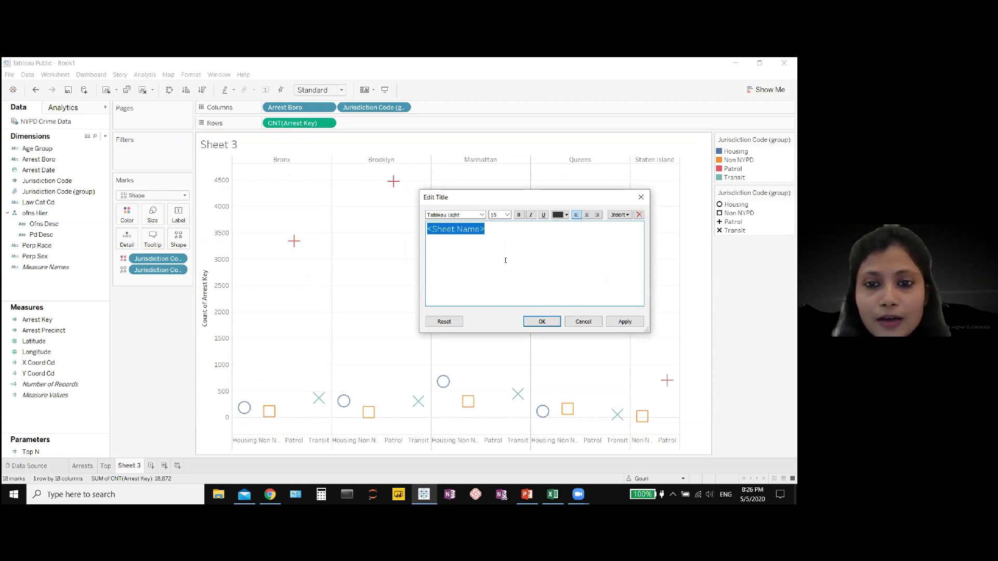
pyautogui.write('Arres')
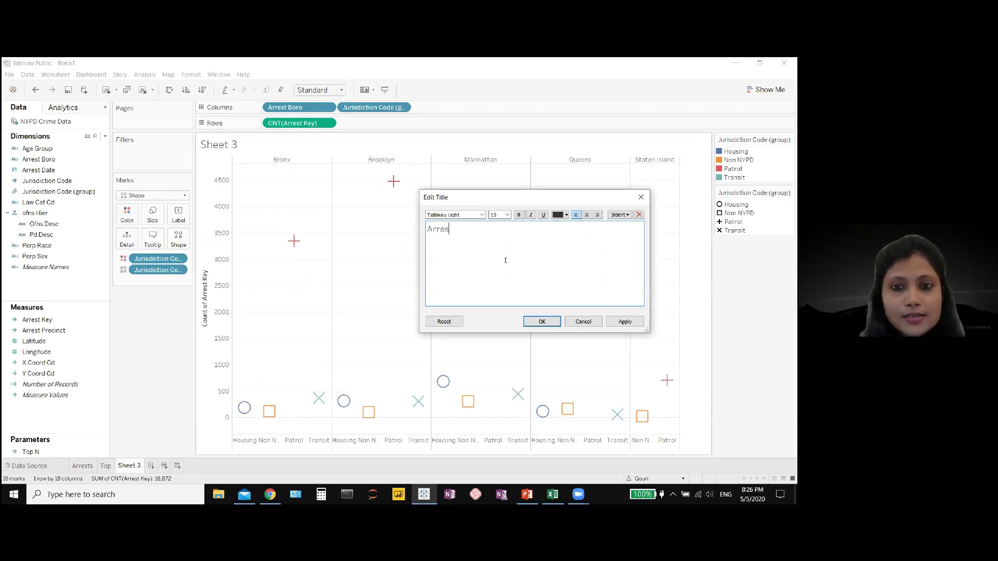
pyautogui.write('ts per ')
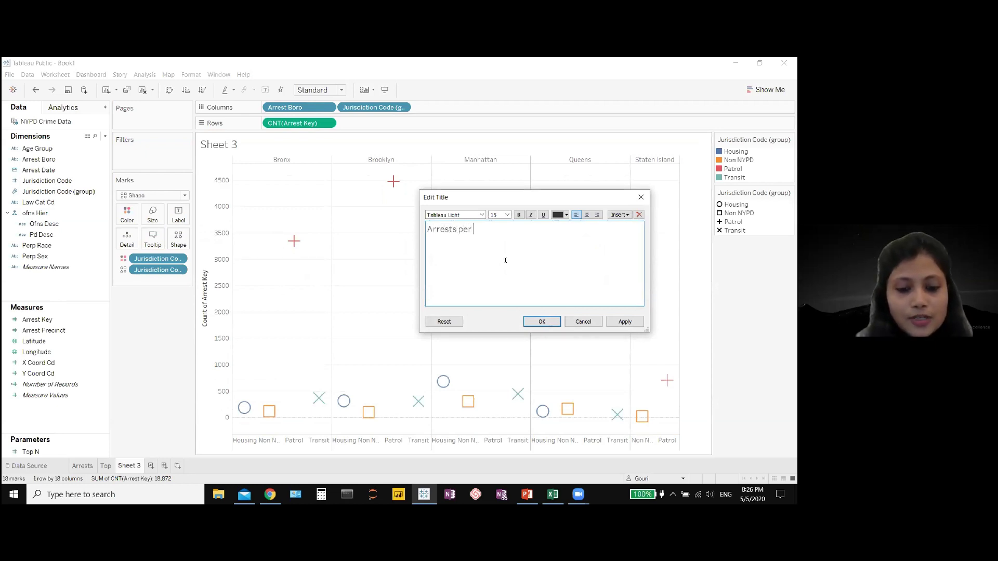
pyautogui.write('Jurisdic')
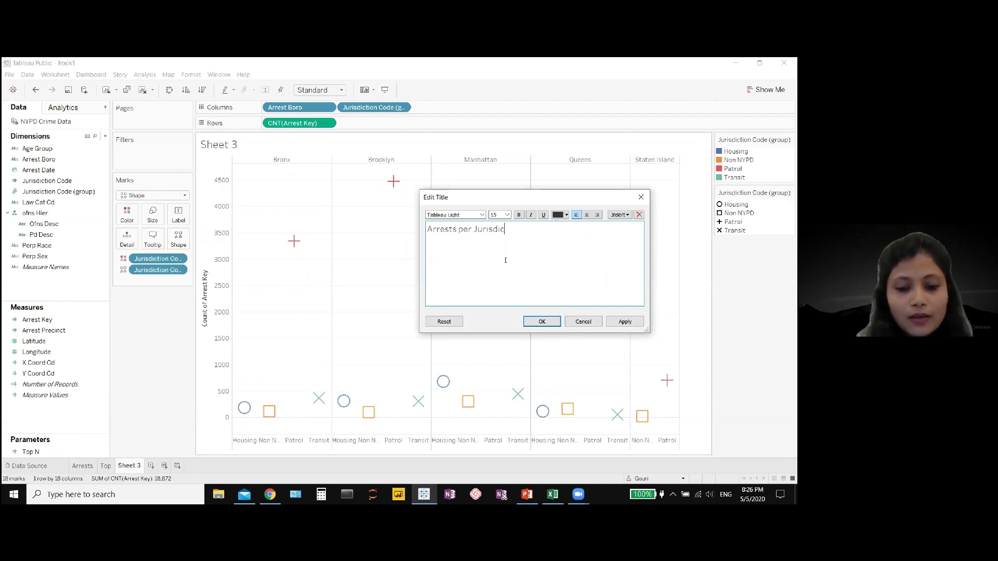
pyautogui.write('tion and')
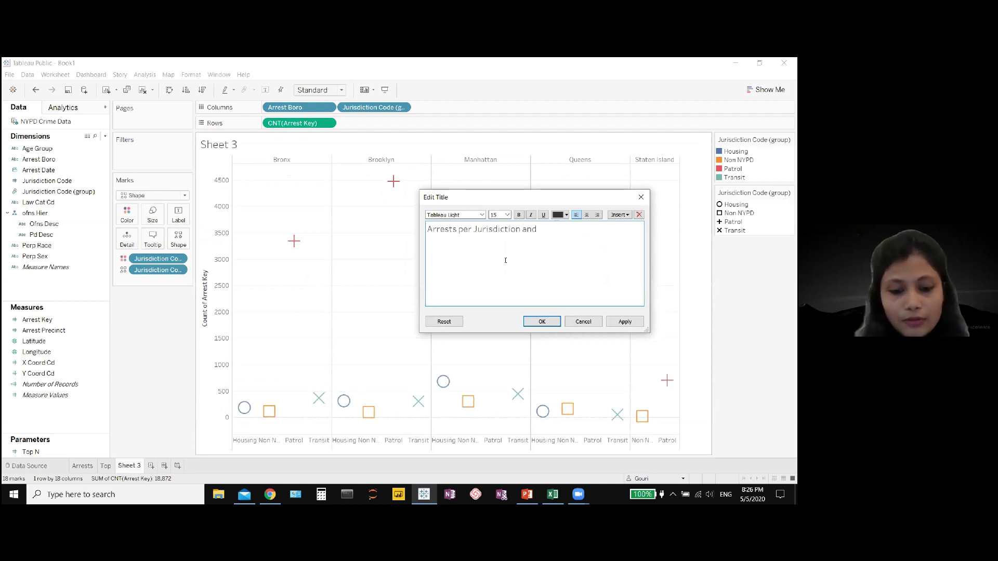
pyautogui.write(' Borroug')
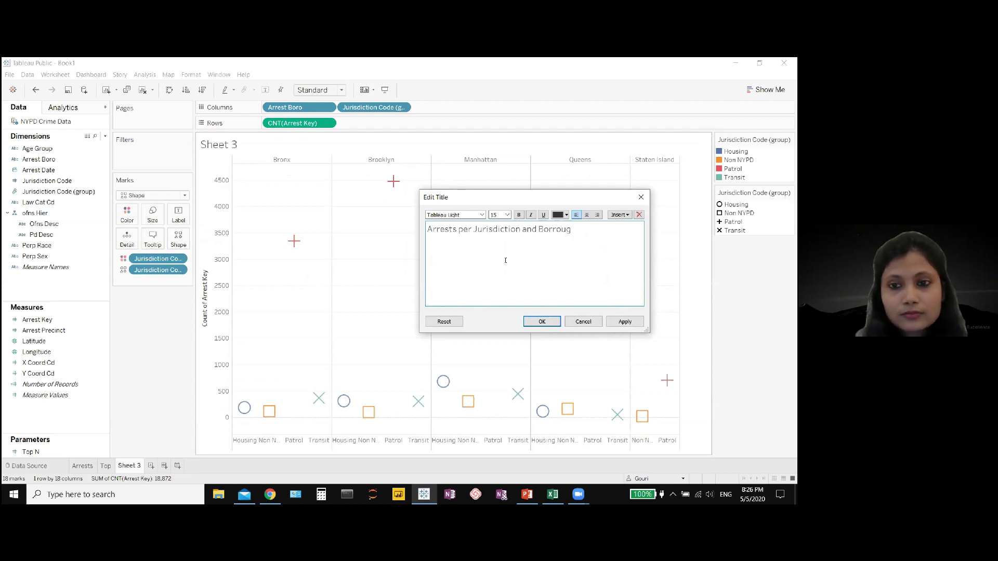
pyautogui.write('h')
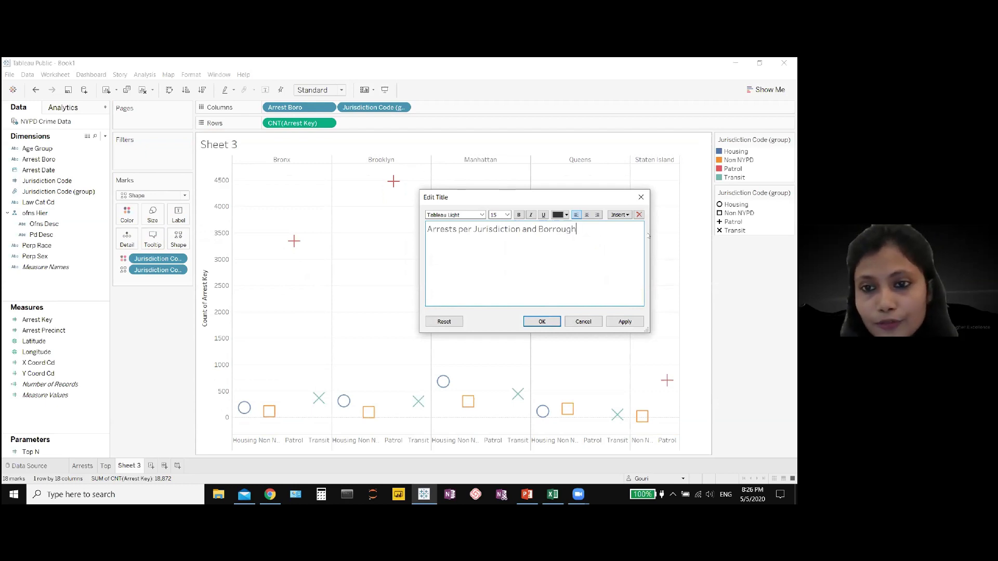
# Step: Make the whole sheet title bold and centred and apply the formatting
pyautogui.hotkey('ctrl', 'shift', 'Left')
pyautogui.hotkey('ctrl', 'shift', 'Left')
pyautogui.hotkey('ctrl', 'shift', 'Left')
pyautogui.hotkey('ctrl', 'shift', 'Left')
pyautogui.hotkey('ctrl', 'shift', 'Left')
pyautogui.hotkey('ctrl', 'b')
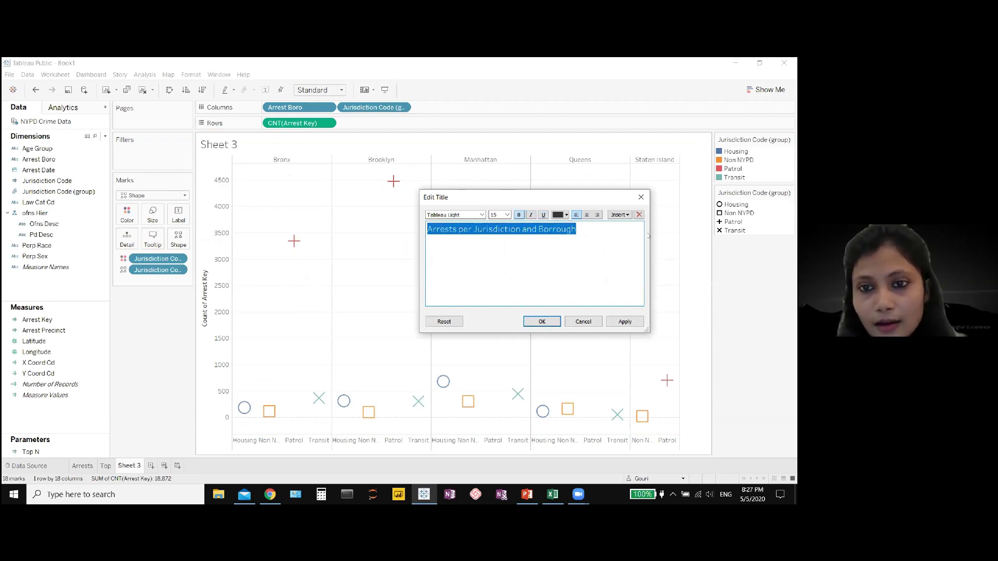
pyautogui.hotkey('ctrl', 'e')
pyautogui.click(625, 322)
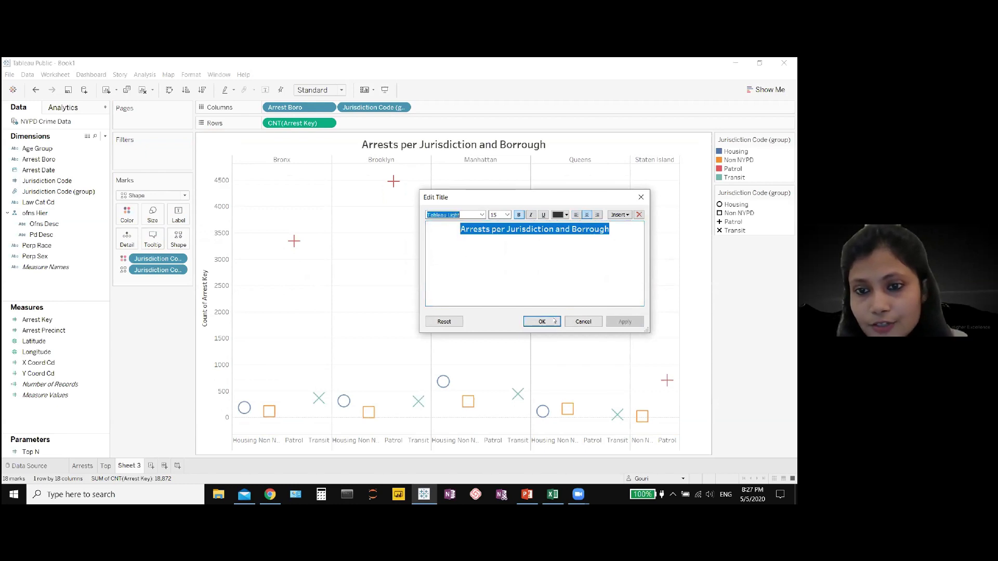
# Step: Confirm the sheet title formatting and clear the title of the Count of Arrest Key axis
pyautogui.click(541, 322)
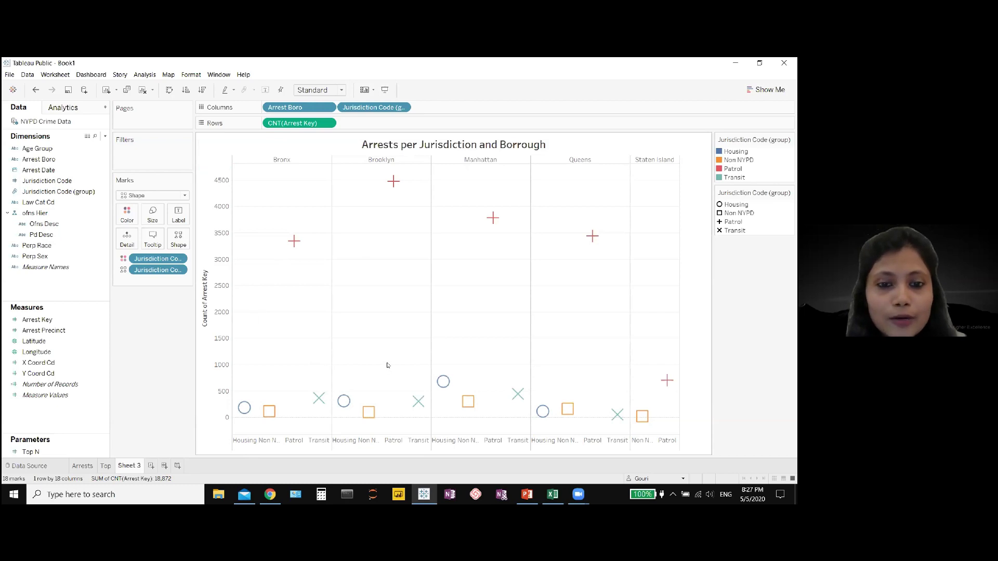
pyautogui.rightClick(206, 315)
pyautogui.click(223, 318)
pyautogui.tripleClick(345, 340)
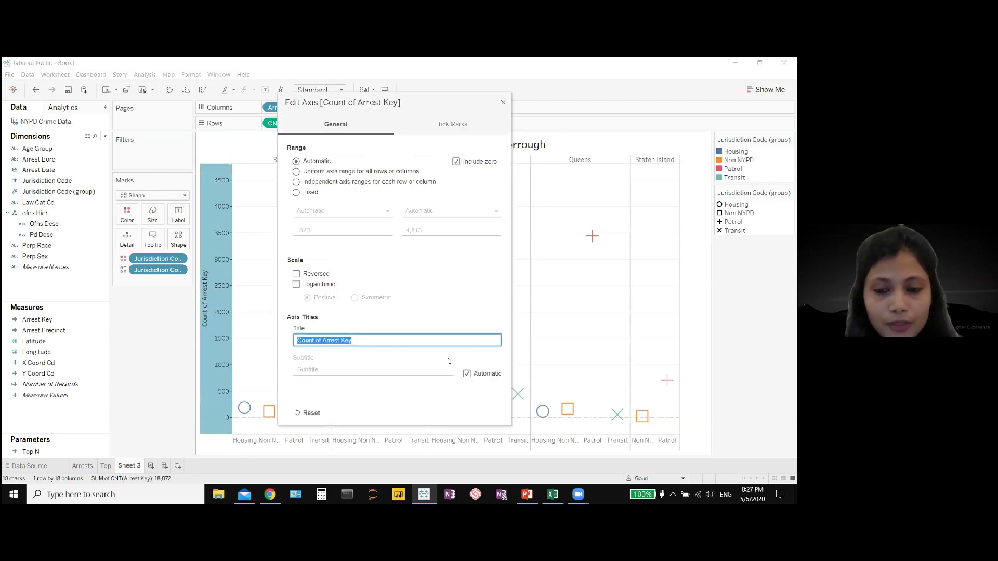
pyautogui.press('BackSpace')
pyautogui.click(502, 105)
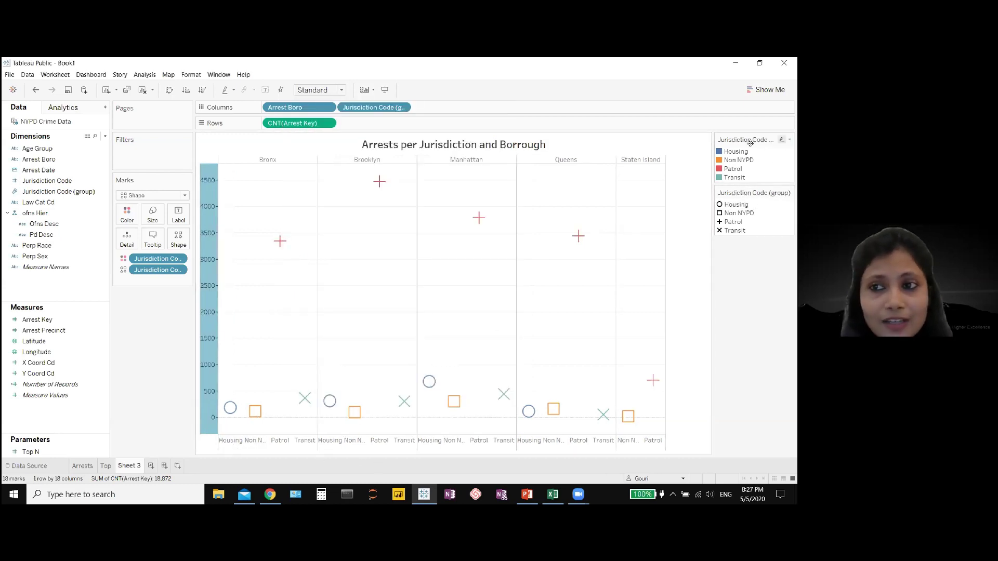
# Step: Hide the jurisdiction group headers below the chart
pyautogui.rightClick(230, 445)
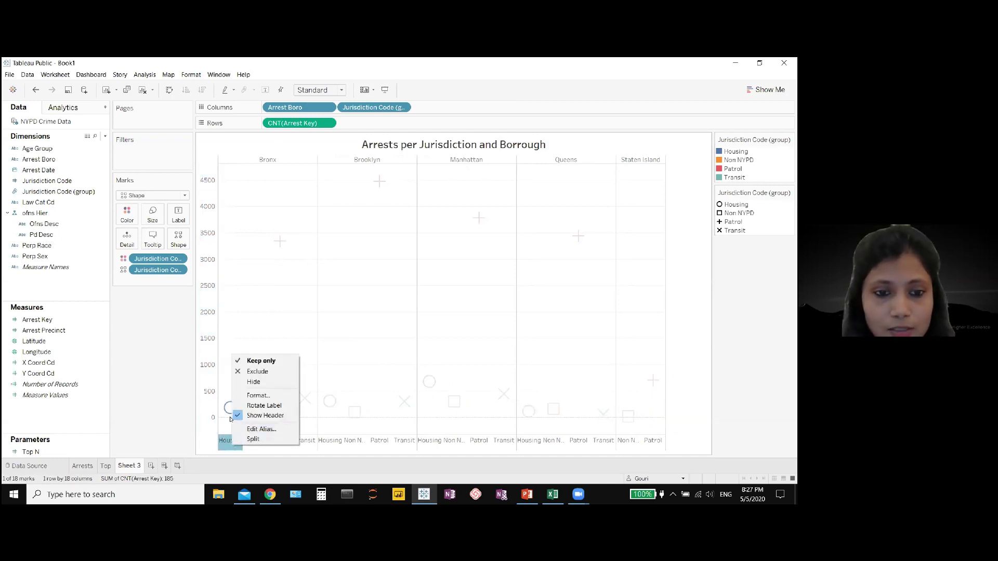
pyautogui.click(238, 418)
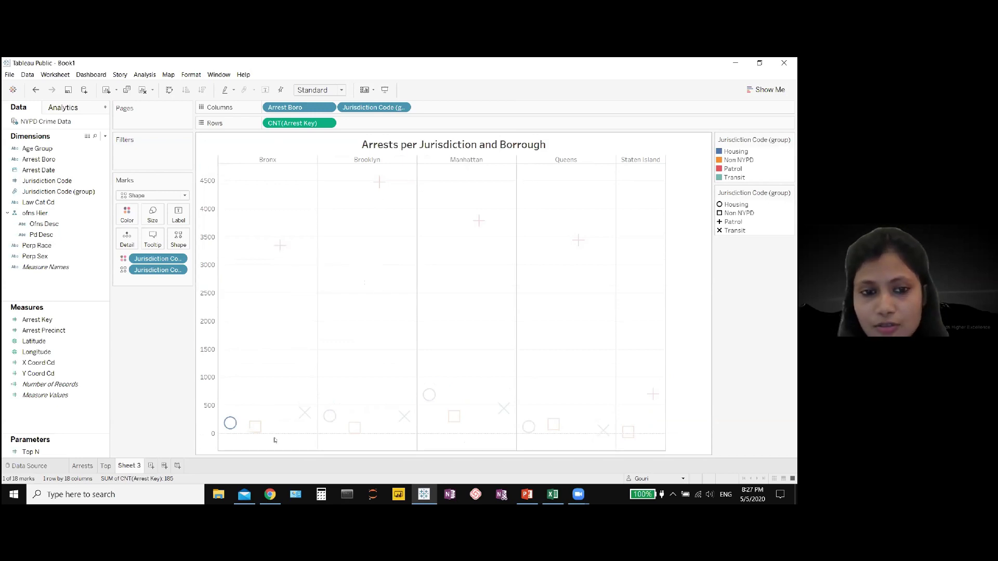
pyautogui.moveTo(230, 426)
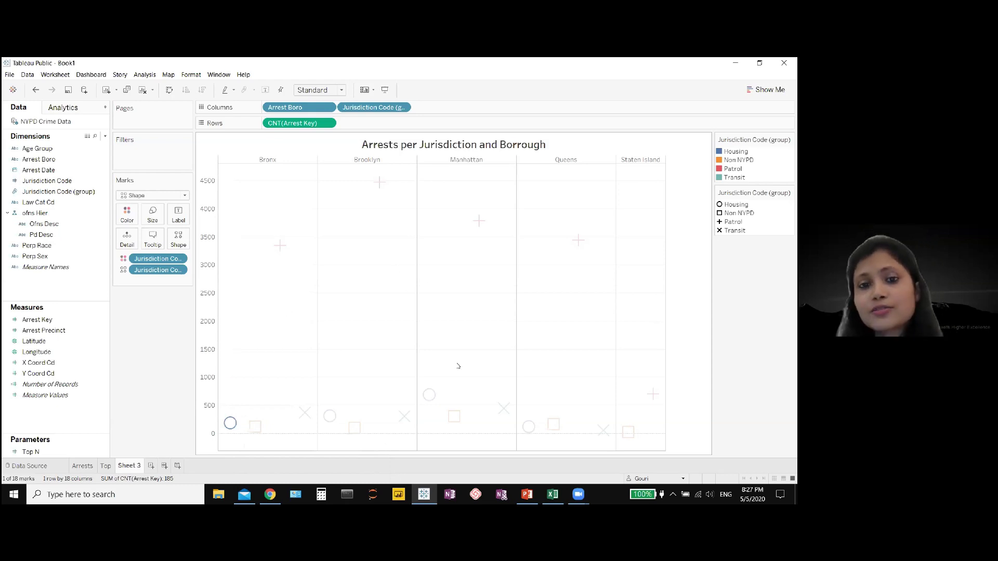
# Step: Add an average line per pane to the chart so each borough gets its own average
pyautogui.click(68, 109)
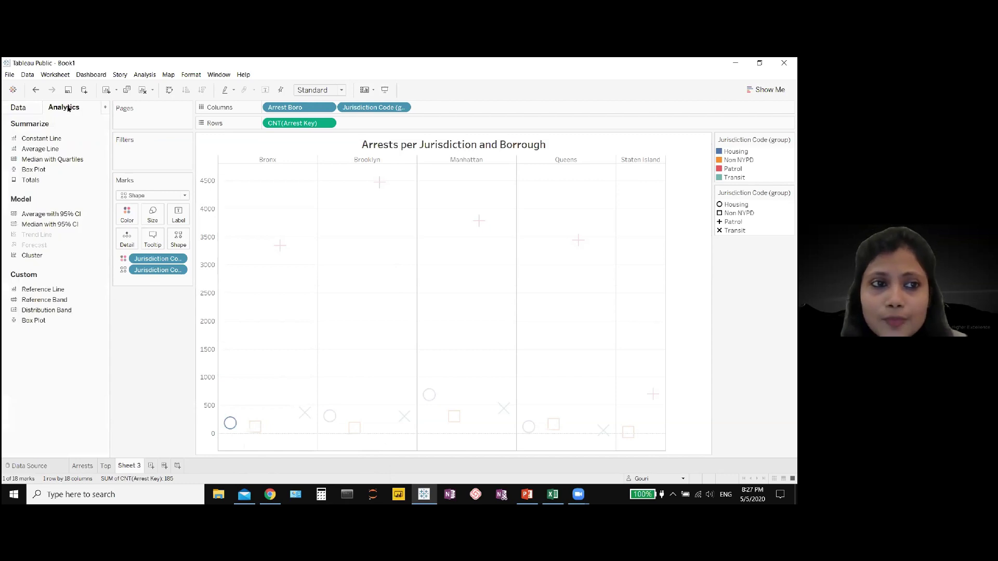
pyautogui.moveTo(40, 149); pyautogui.dragTo(304, 178)
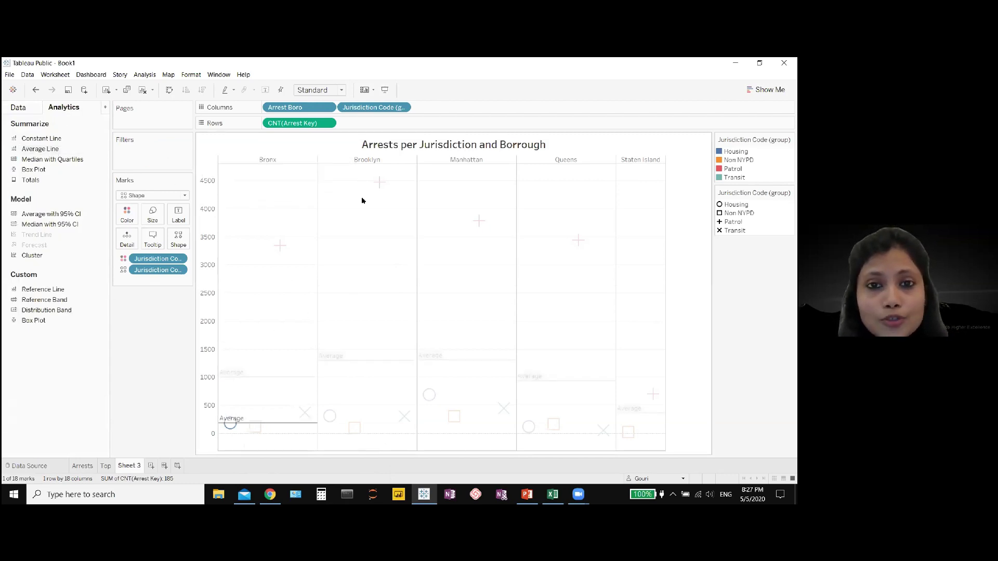
pyautogui.click(183, 349)
# Step: Give the average reference line a custom label made of the computation and the value, separated by a colon
pyautogui.moveTo(247, 375)
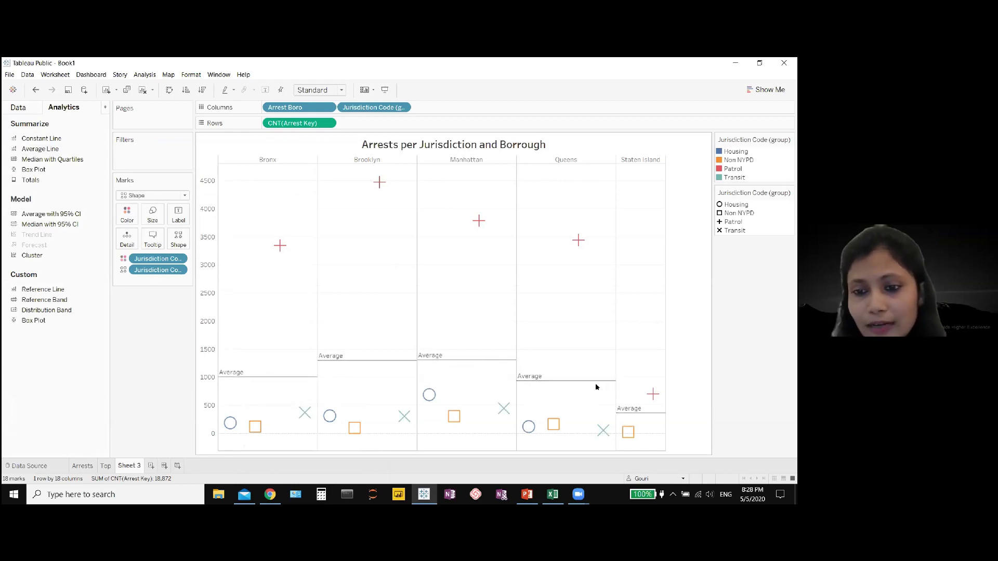
pyautogui.click(255, 377)
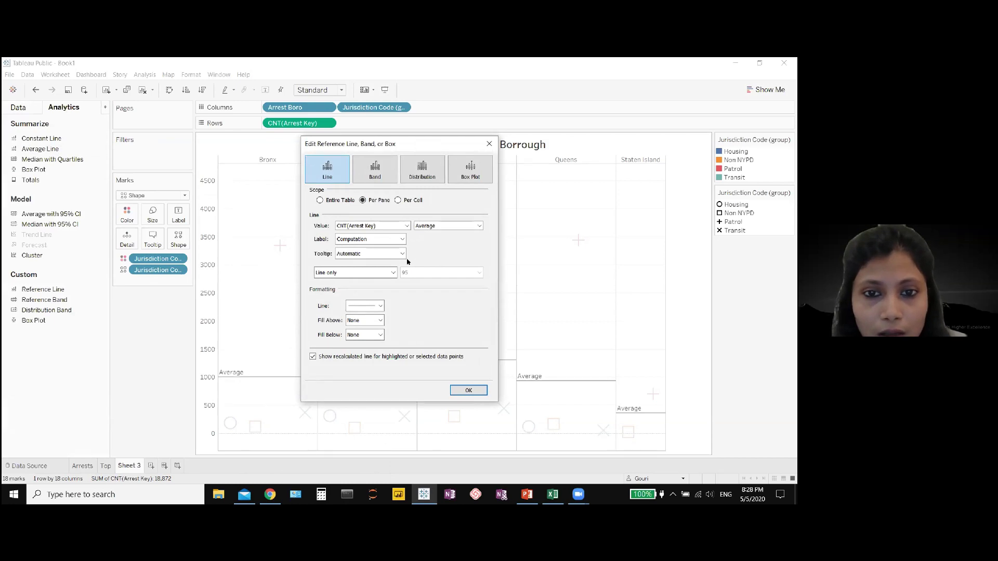
pyautogui.click(402, 240)
pyautogui.click(385, 249)
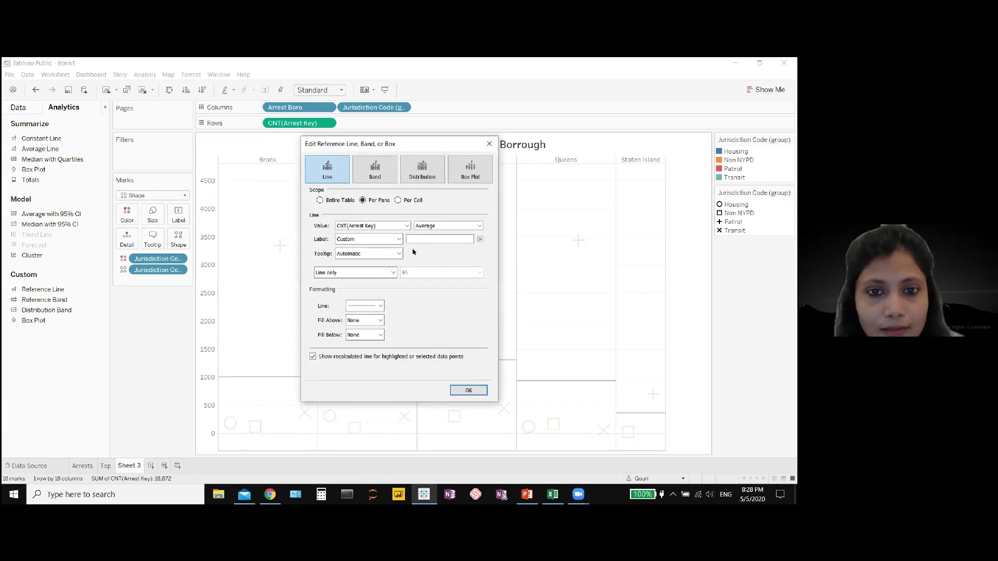
pyautogui.click(446, 239)
pyautogui.click(479, 239)
pyautogui.click(480, 261)
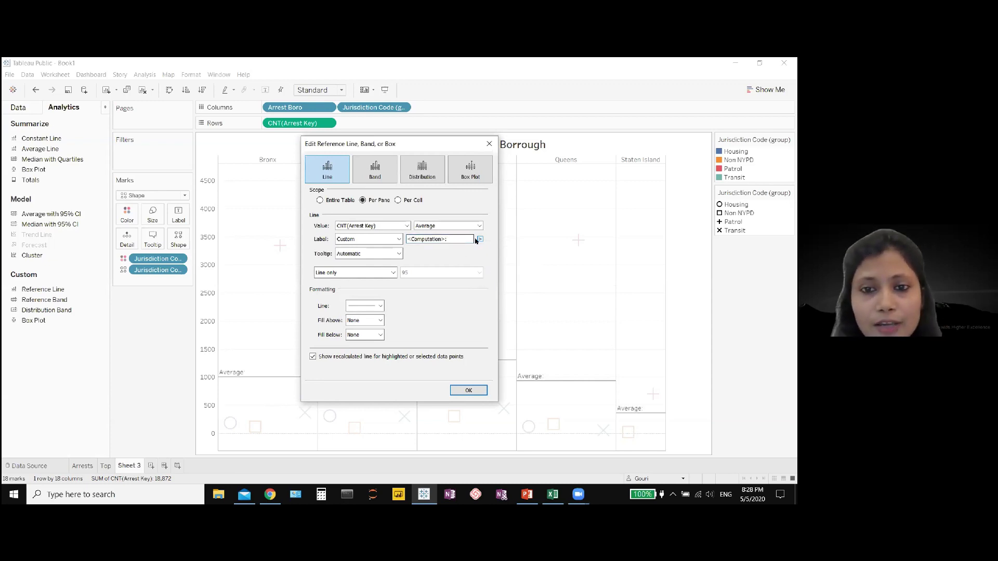
pyautogui.click(480, 240)
pyautogui.click(494, 277)
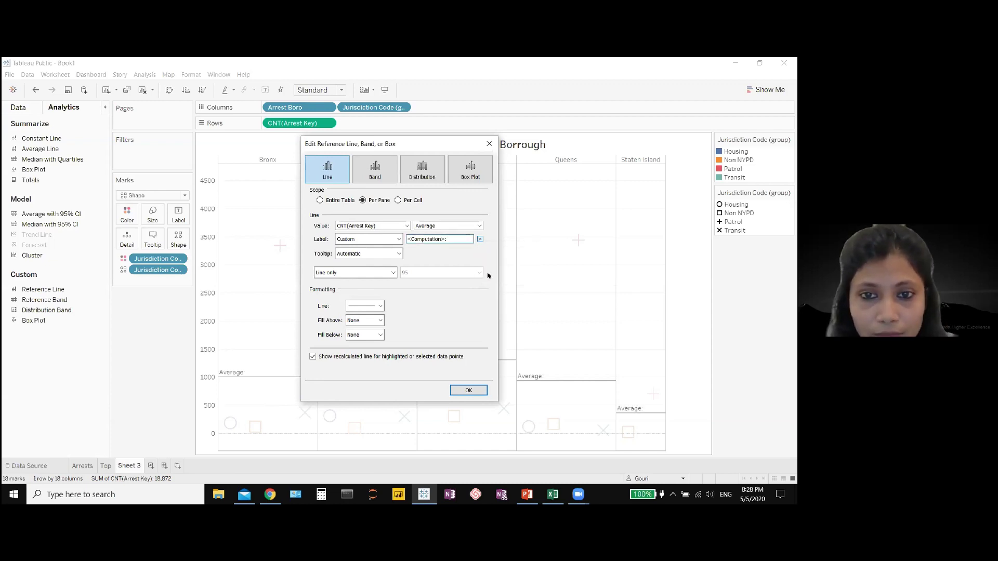
pyautogui.click(468, 390)
# Step: Format the average line's label numbers as Number (Custom) with no decimal places
pyautogui.moveTo(238, 381)
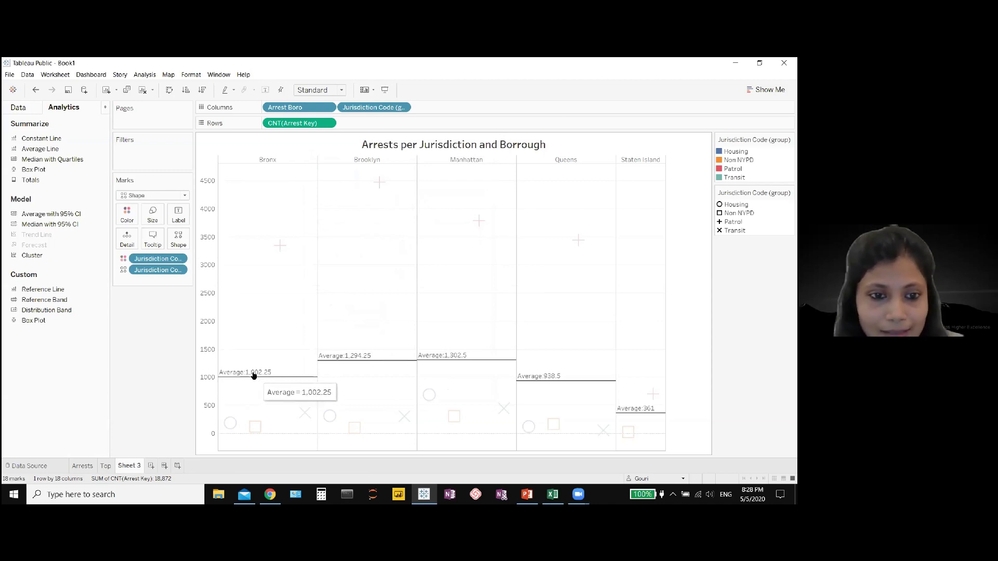
pyautogui.click(254, 375)
pyautogui.rightClick(254, 375)
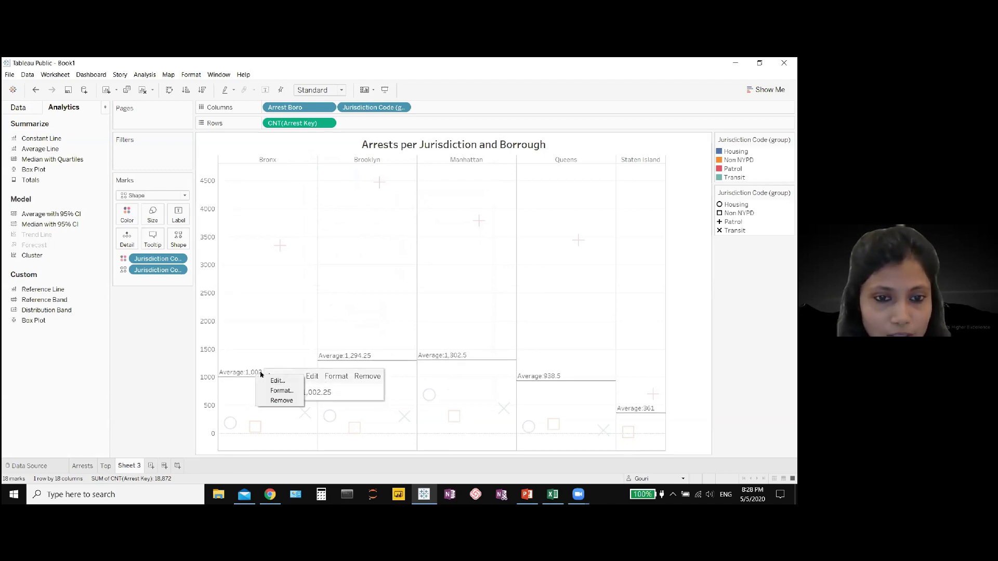
pyautogui.click(271, 390)
pyautogui.click(95, 227)
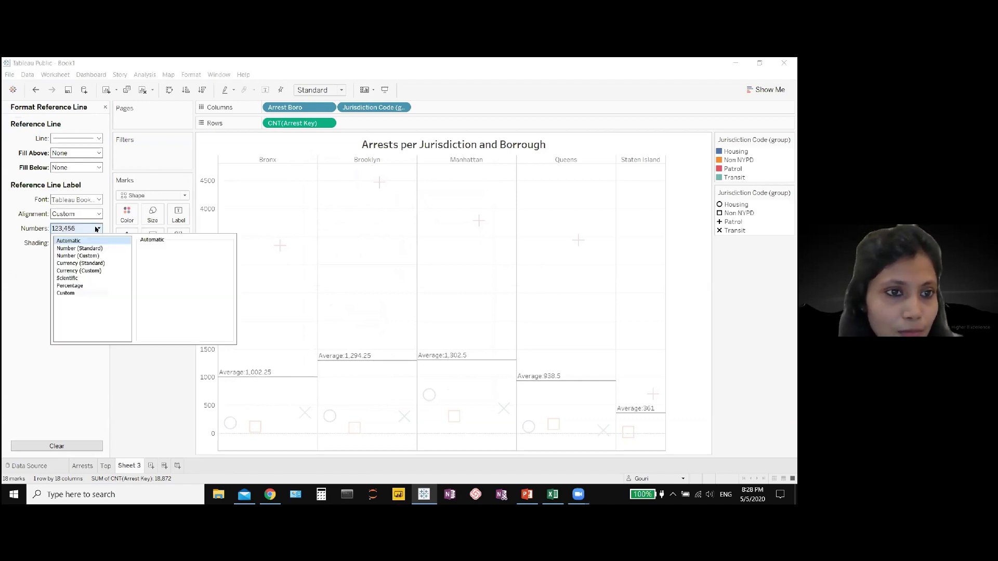
pyautogui.click(94, 249)
pyautogui.click(95, 262)
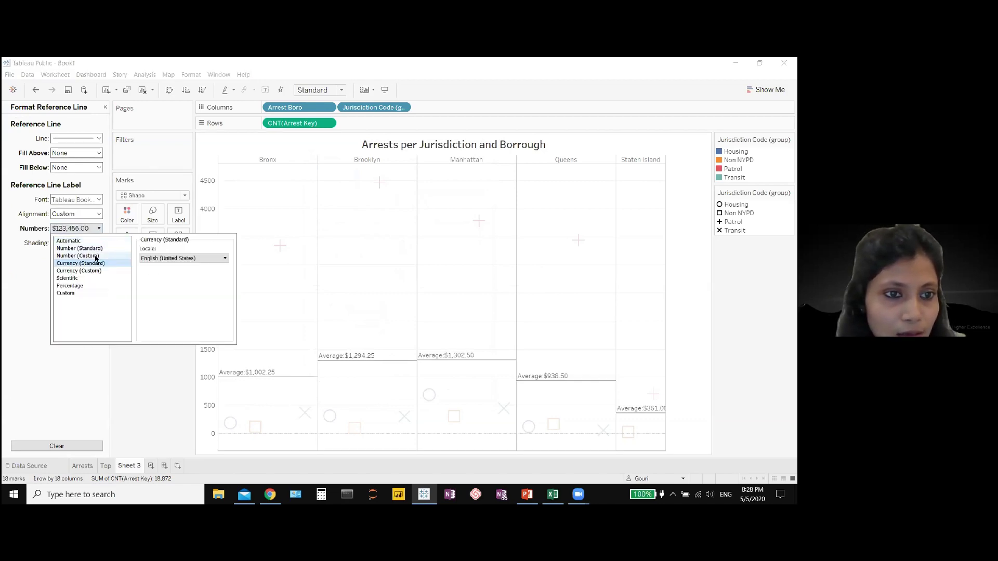
pyautogui.click(94, 256)
pyautogui.click(161, 260)
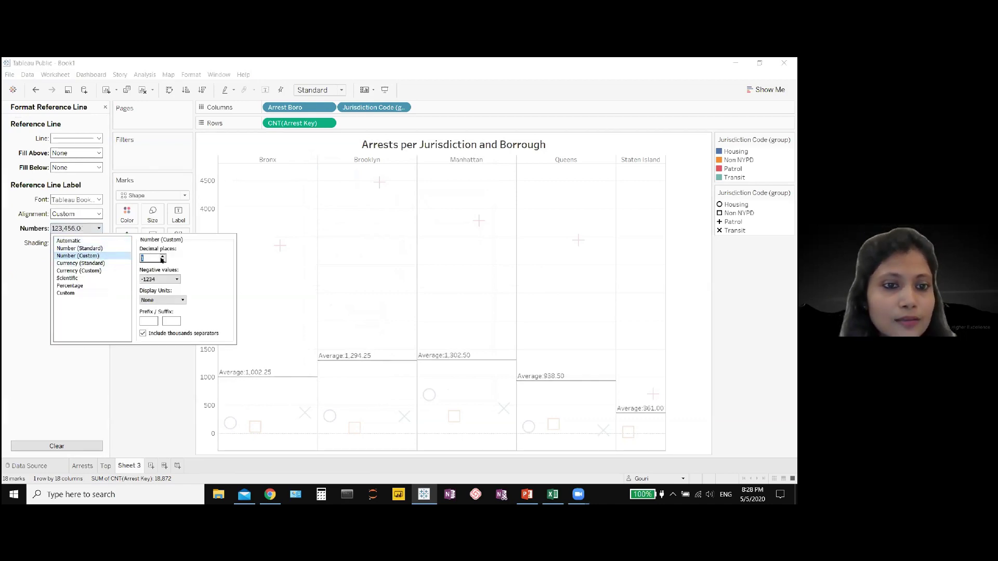
pyautogui.click(164, 360)
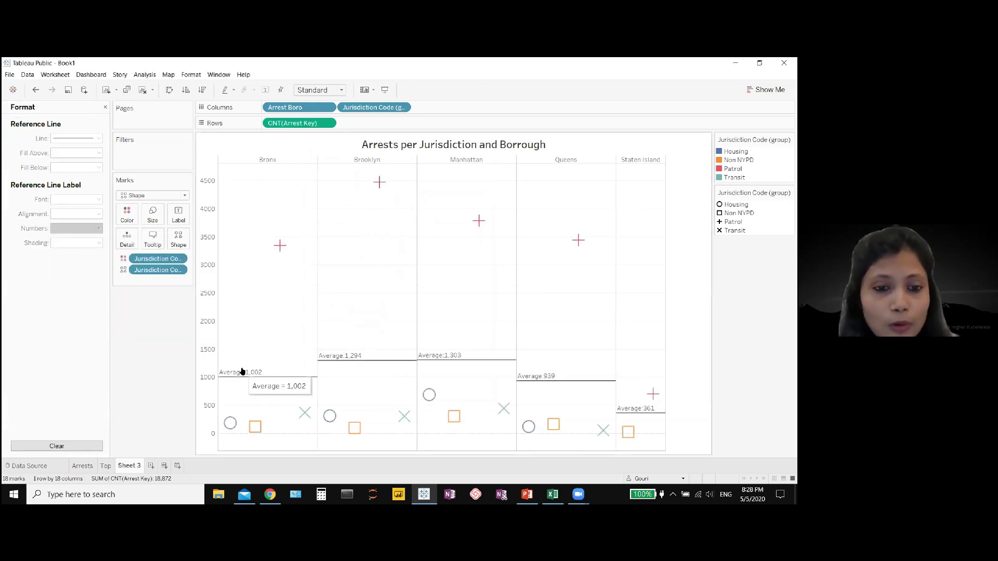
# Step: Rename Sheet 3 as "Arrests Jurisdiction" and close the reference line formatting
pyautogui.moveTo(278, 375)
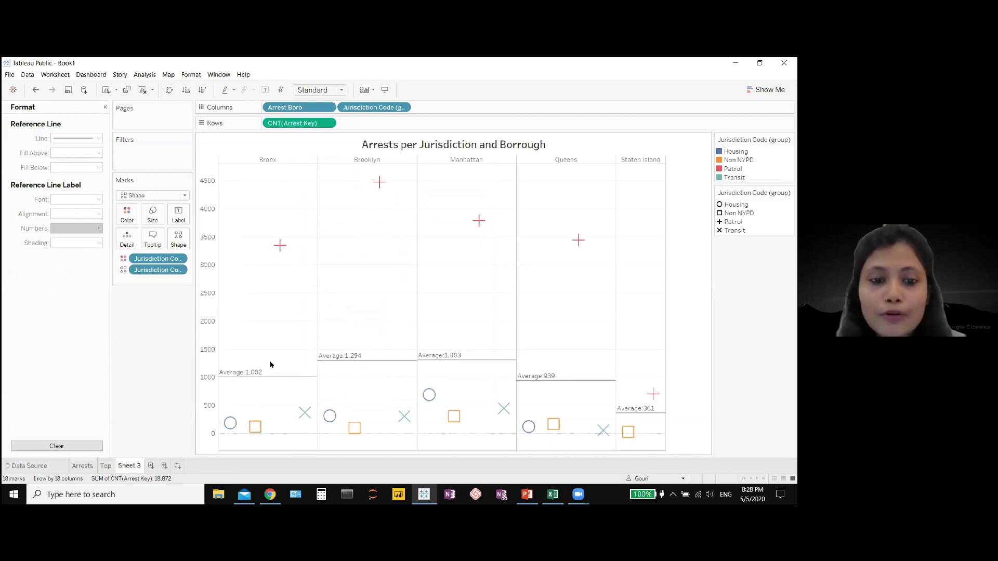
pyautogui.rightClick(128, 466)
pyautogui.click(150, 405)
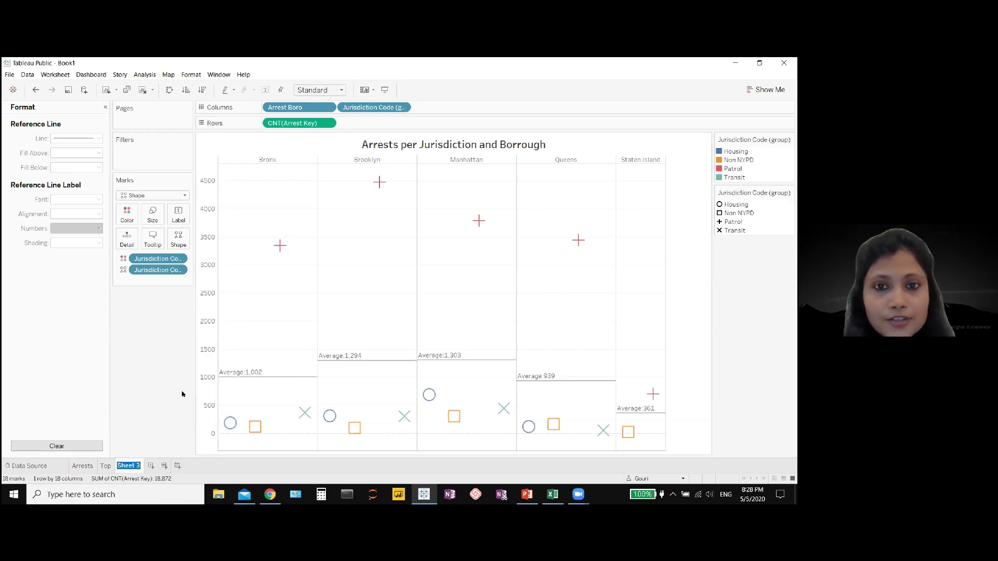
pyautogui.write('Arrests Jurisdiction')
pyautogui.press('Return')
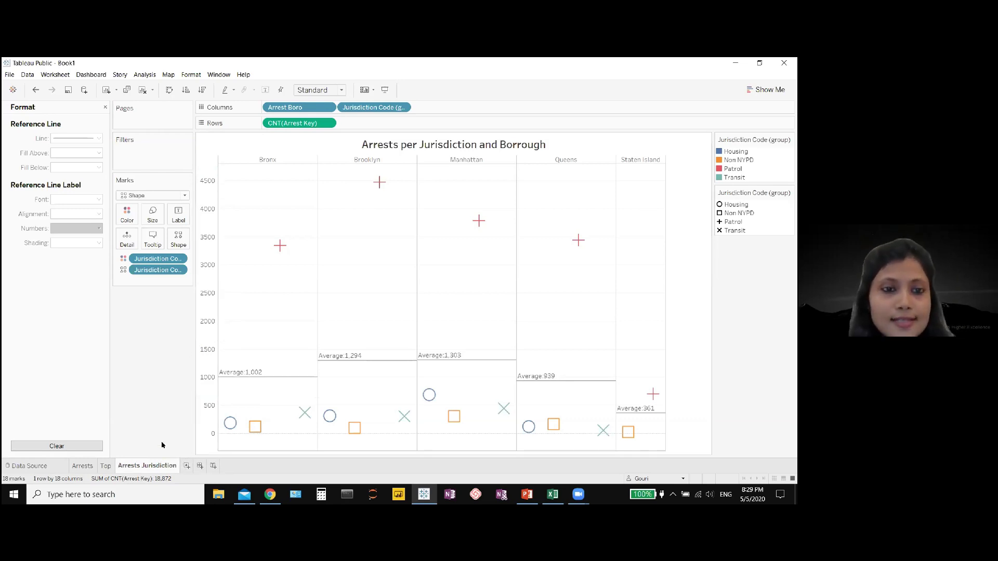
pyautogui.click(105, 106)
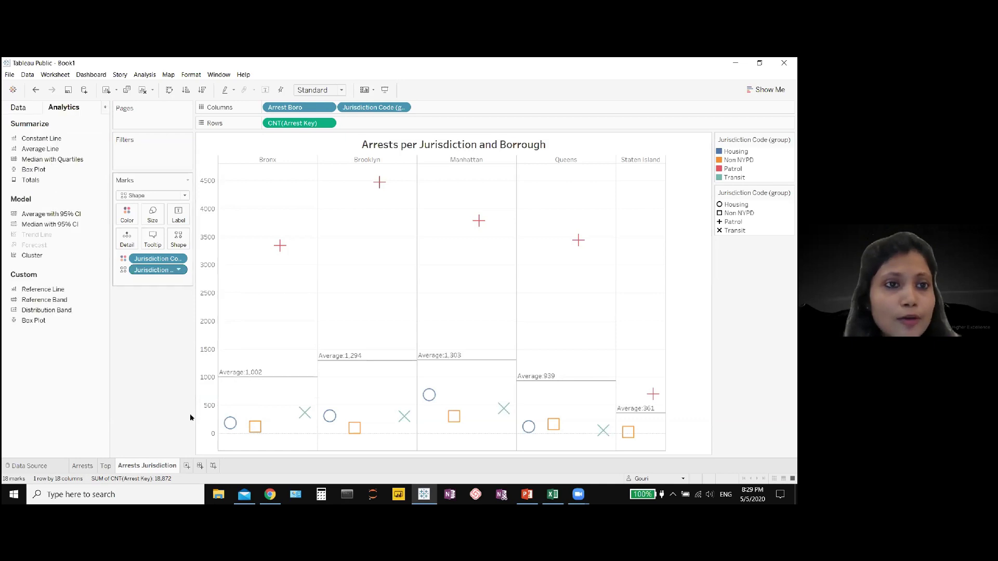
# Step: Create a new worksheet and name it "Arrest over Time"
pyautogui.click(186, 466)
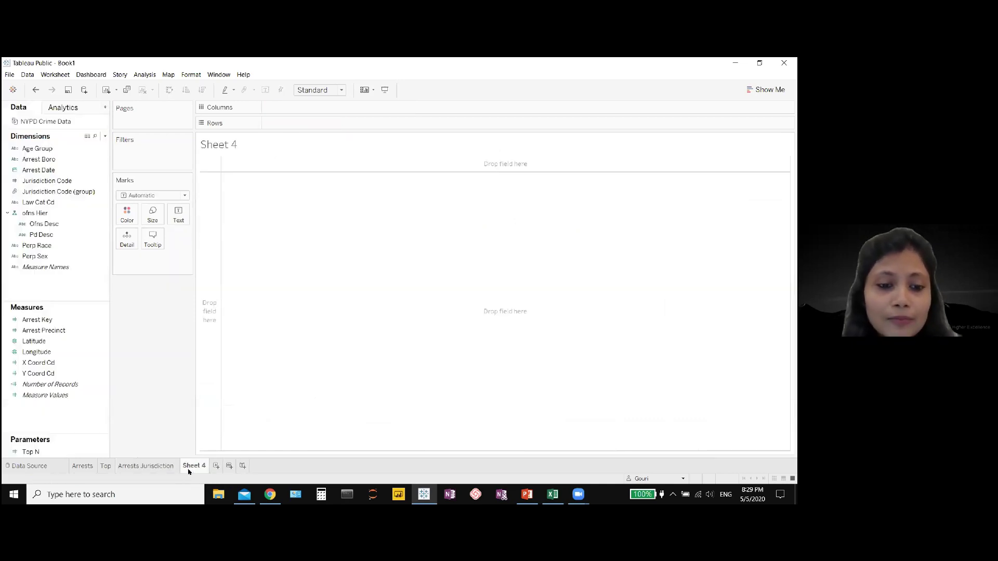
pyautogui.rightClick(195, 464)
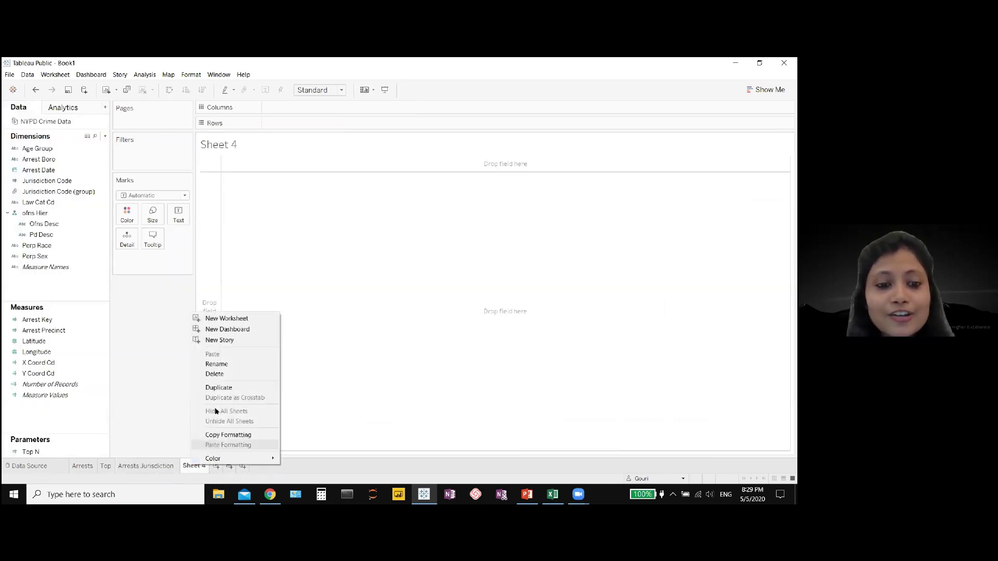
pyautogui.click(217, 366)
pyautogui.write('A')
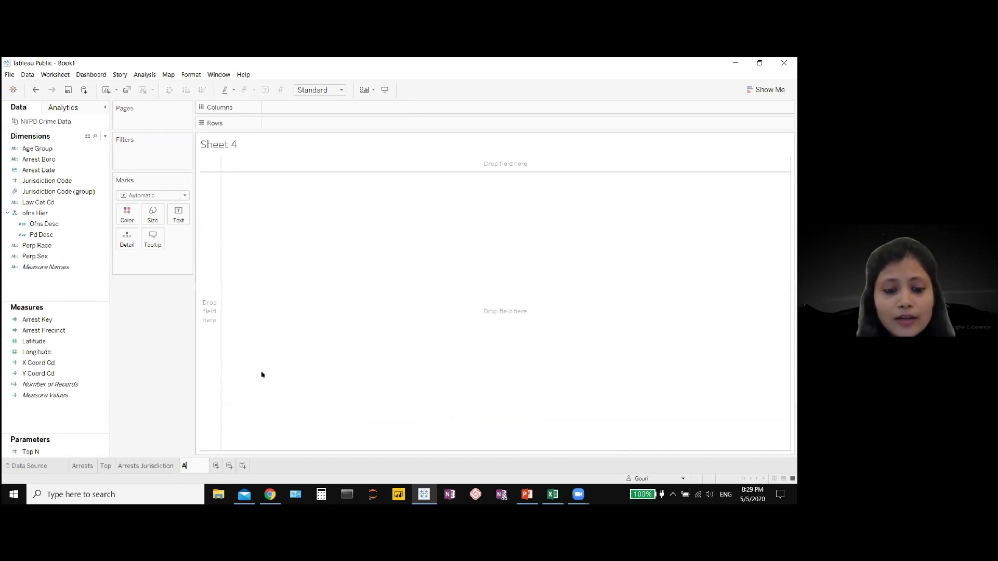
pyautogui.write('rrest over Time')
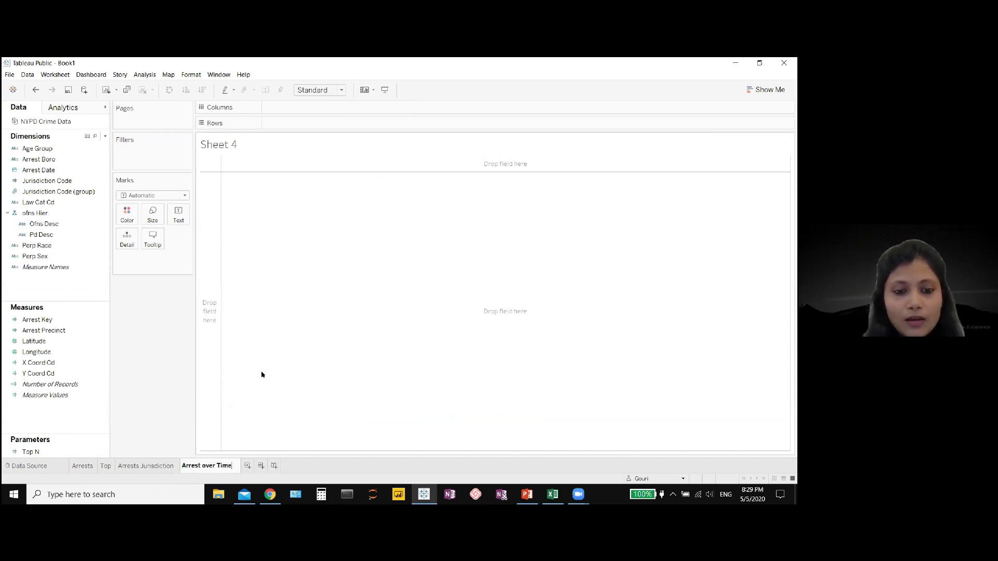
pyautogui.press('Return')
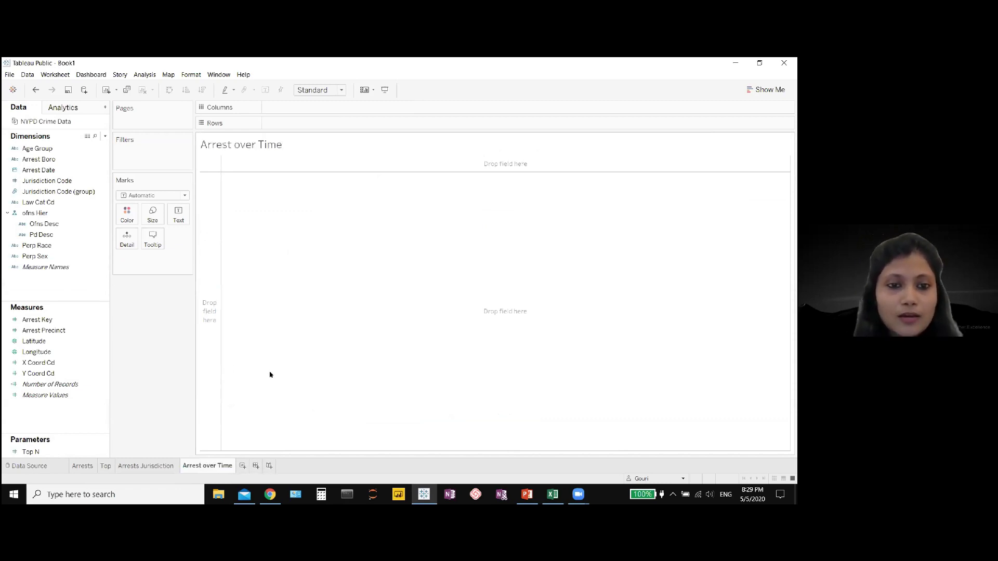
# Step: Add Arrest Key to Rows and change its aggregation to Count
pyautogui.click(82, 170)
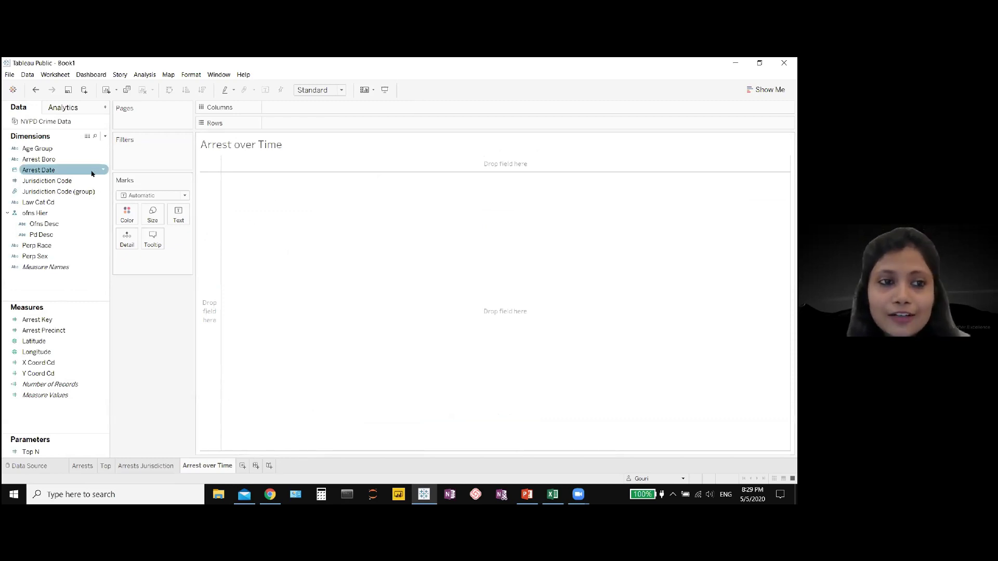
pyautogui.click(75, 321)
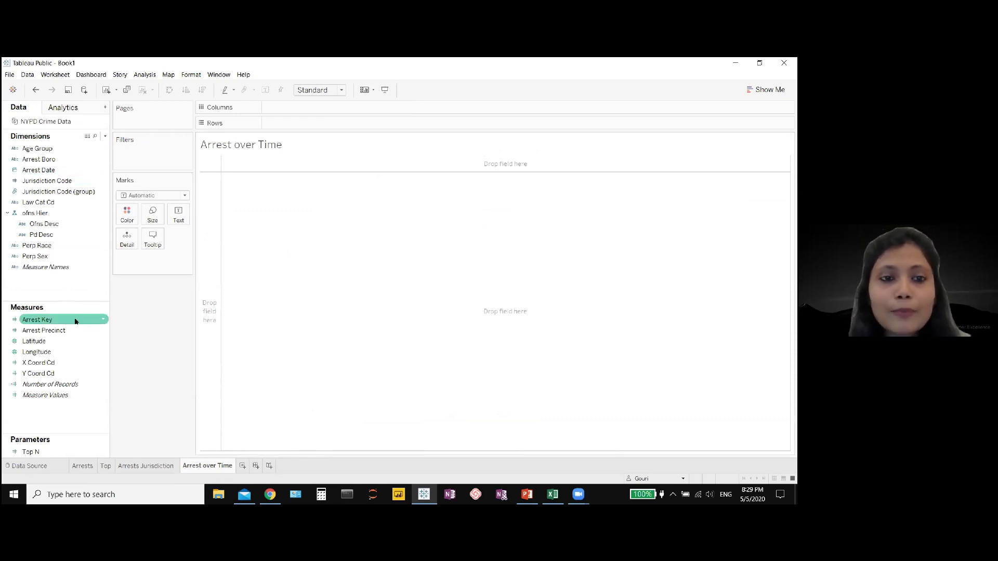
pyautogui.moveTo(65, 319); pyautogui.dragTo(291, 123)
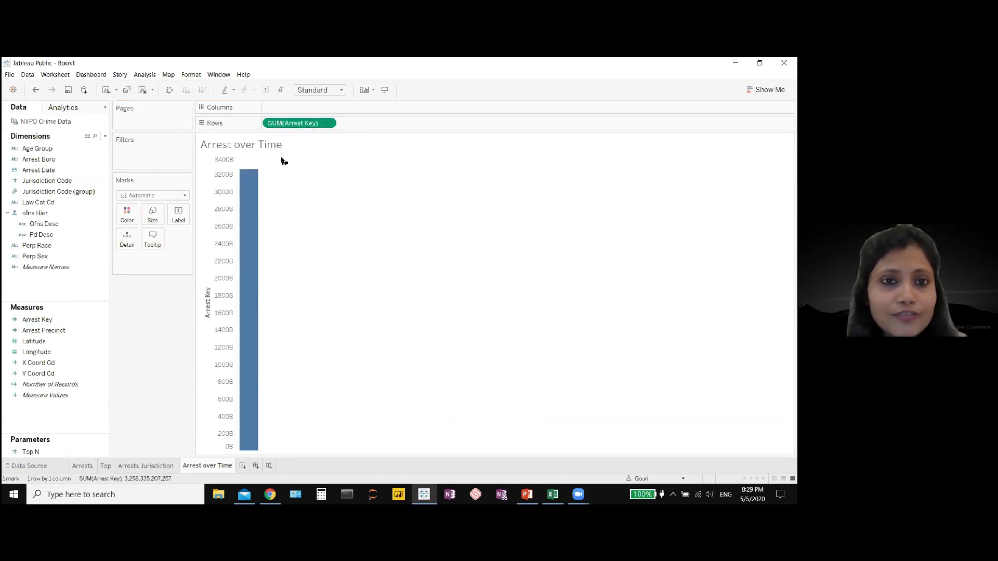
pyautogui.click(327, 122)
pyautogui.moveTo(327, 215)
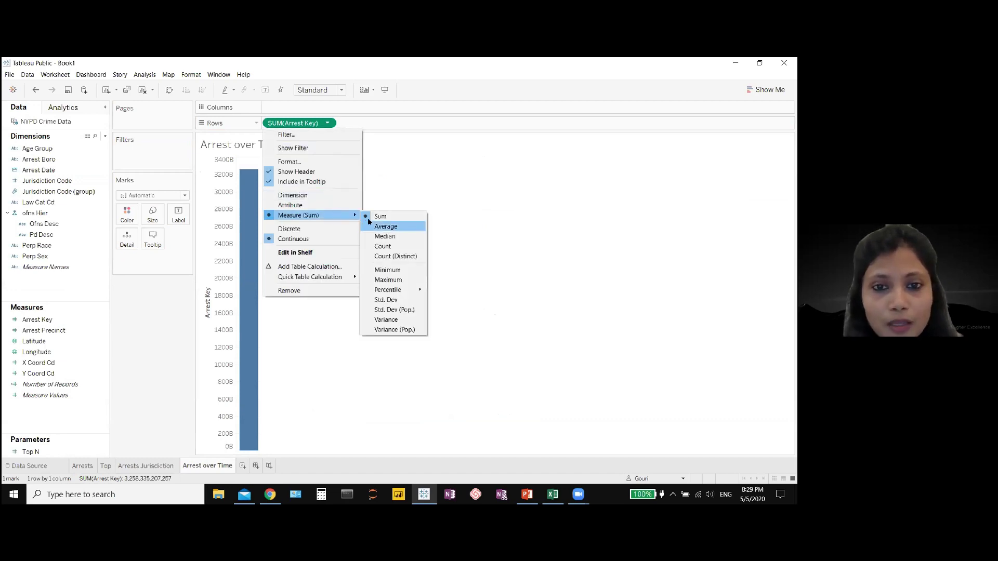
pyautogui.click(388, 247)
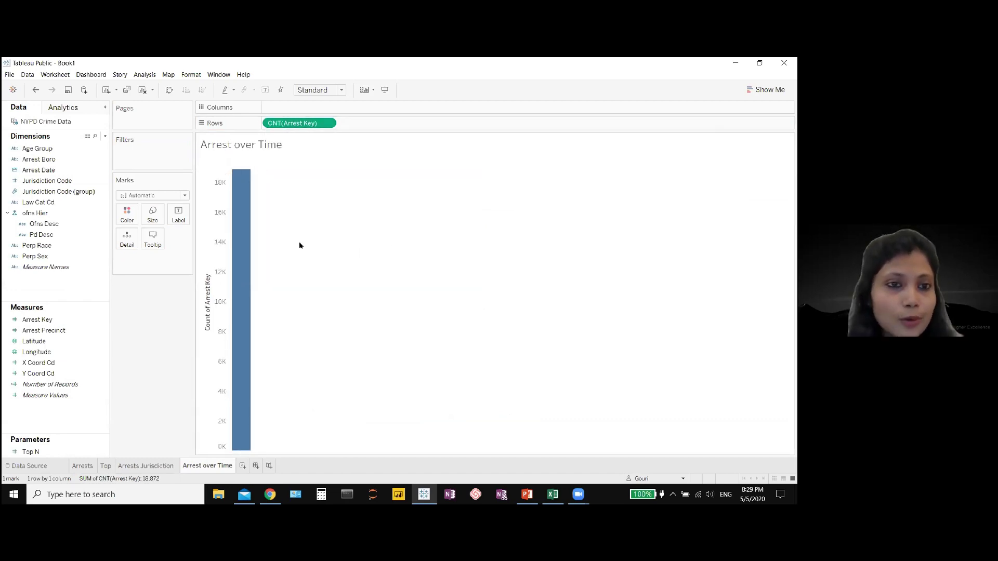
# Step: Add Arrest Date to Columns at the year level and exclude the Null year from the chart
pyautogui.click(58, 175)
pyautogui.moveTo(57, 172); pyautogui.dragTo(268, 108)
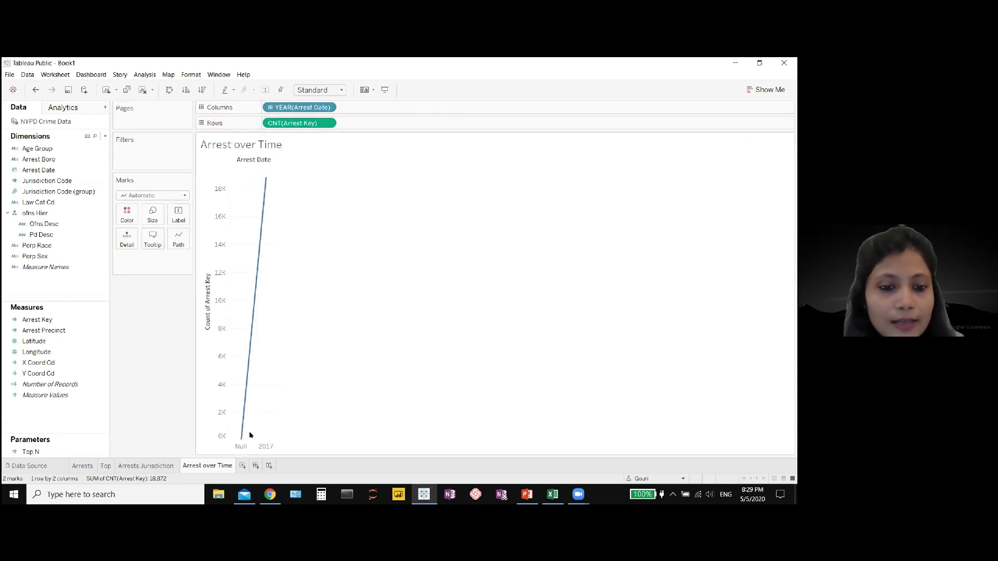
pyautogui.rightClick(240, 446)
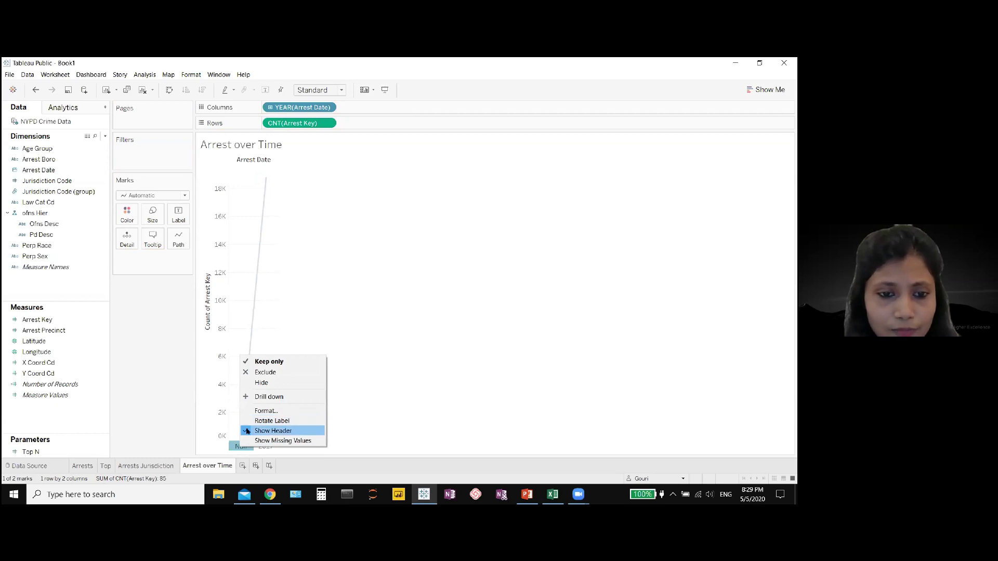
pyautogui.click(262, 373)
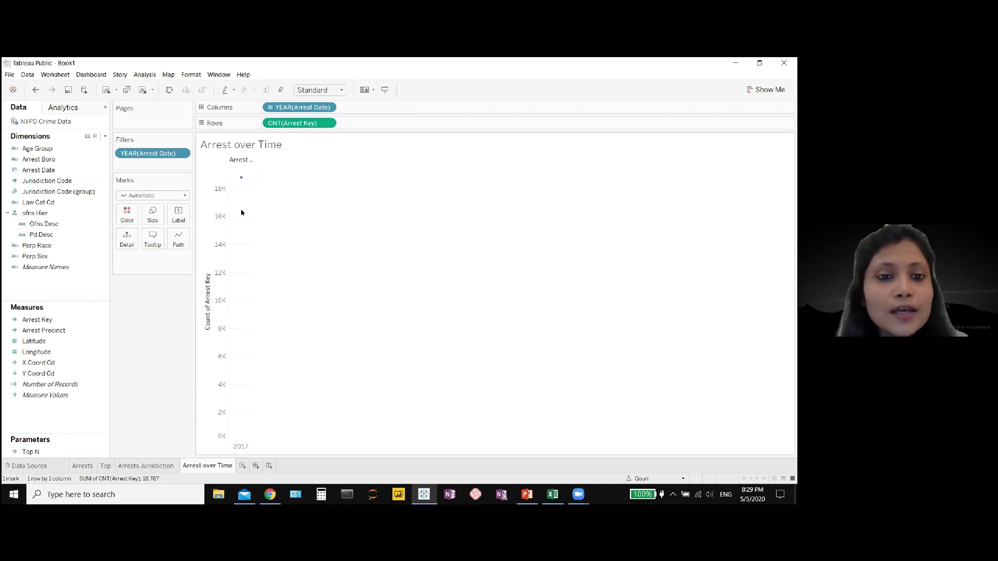
# Step: Change Arrest Date in Columns from year to the continuous Day level
pyautogui.moveTo(243, 179)
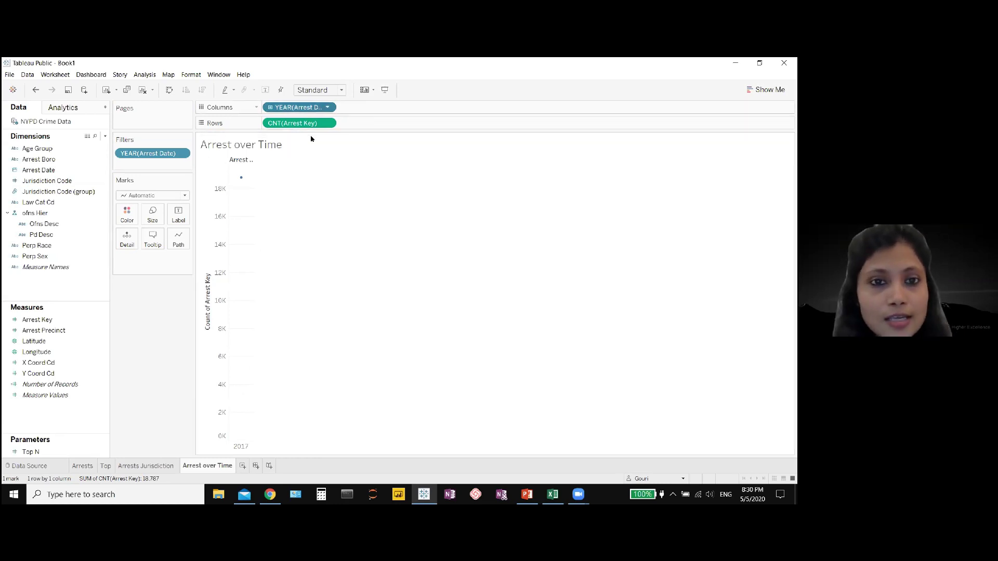
pyautogui.click(327, 107)
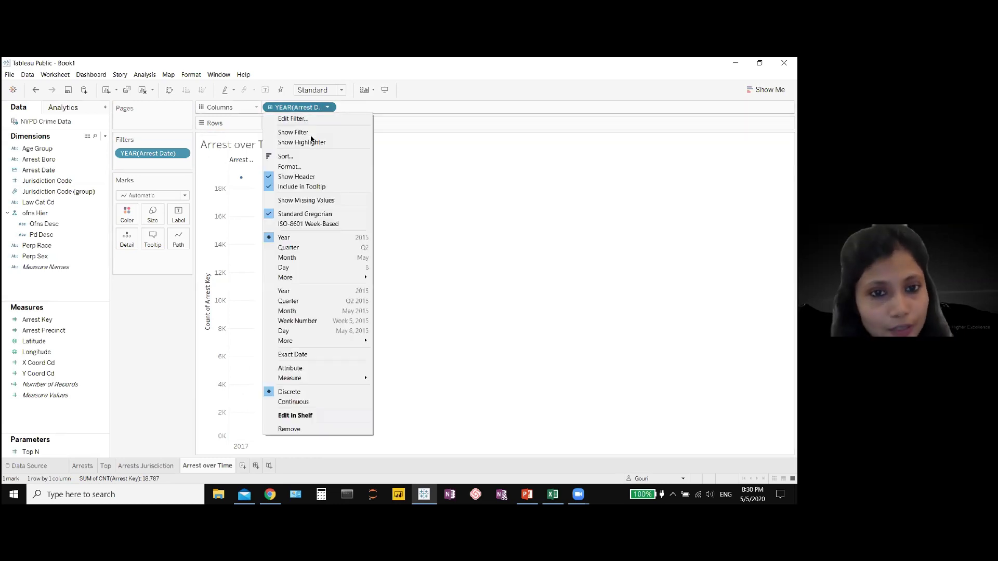
pyautogui.click(297, 333)
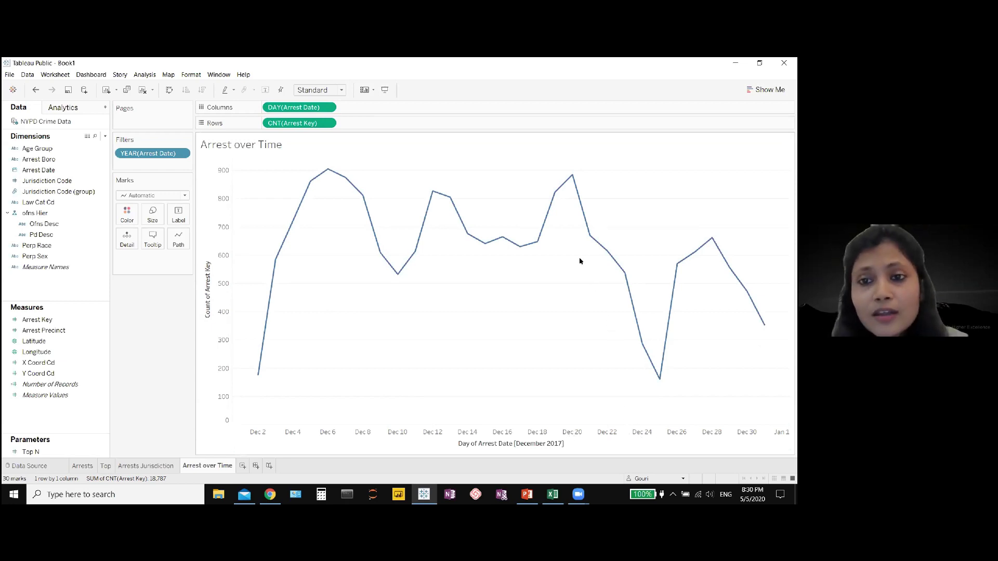
pyautogui.moveTo(572, 192)
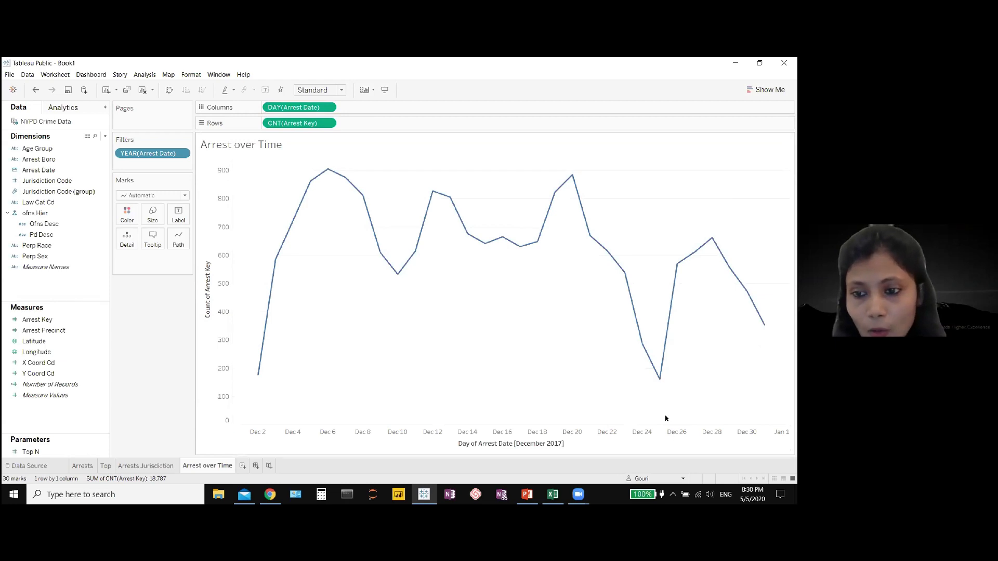
pyautogui.moveTo(658, 387)
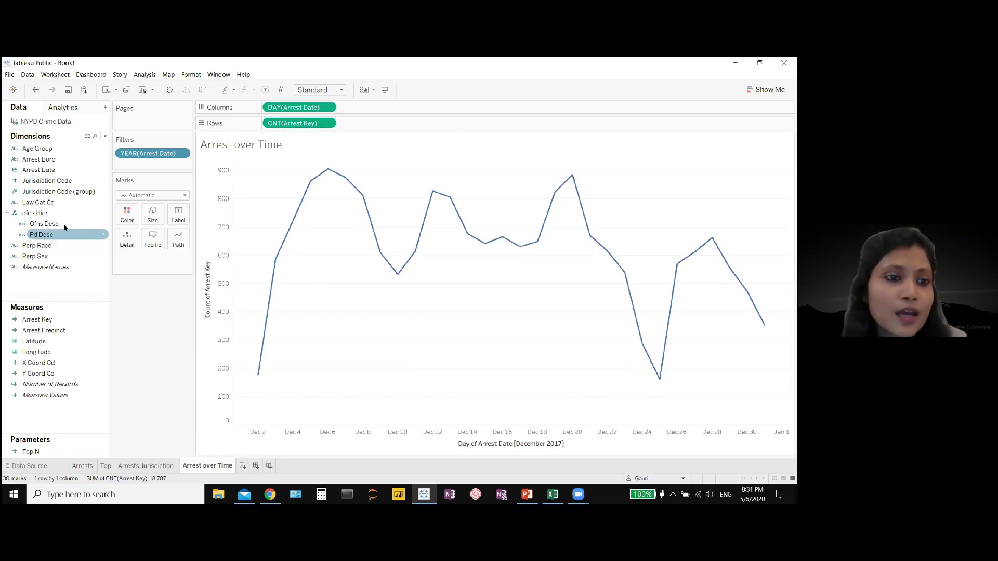
# Step: Color the arrest lines by Arrest Boro so each borough has its own line
pyautogui.click(50, 183)
pyautogui.click(44, 170)
pyautogui.click(43, 160)
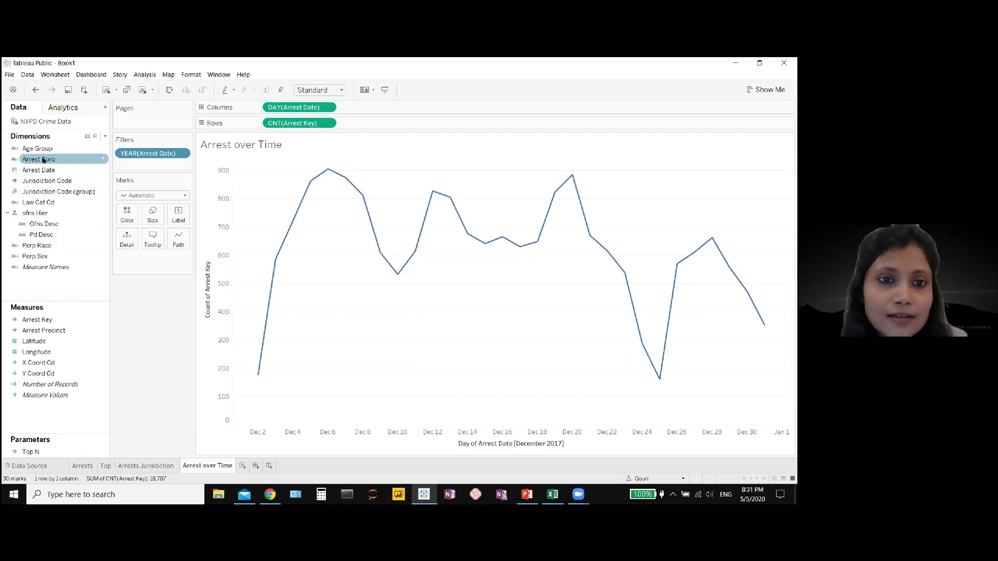
pyautogui.moveTo(43, 160); pyautogui.dragTo(130, 216)
pyautogui.moveTo(572, 315)
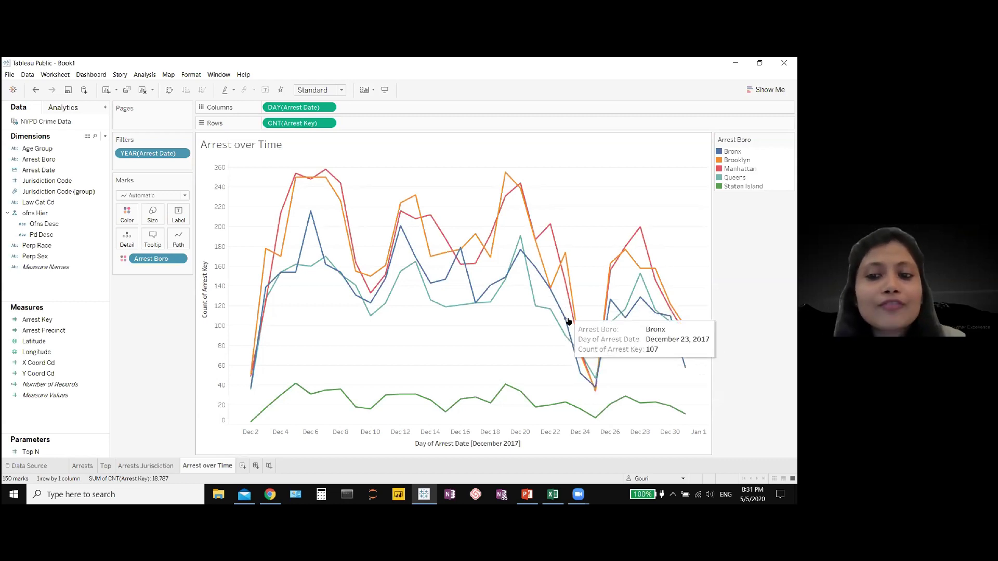
pyautogui.moveTo(594, 393)
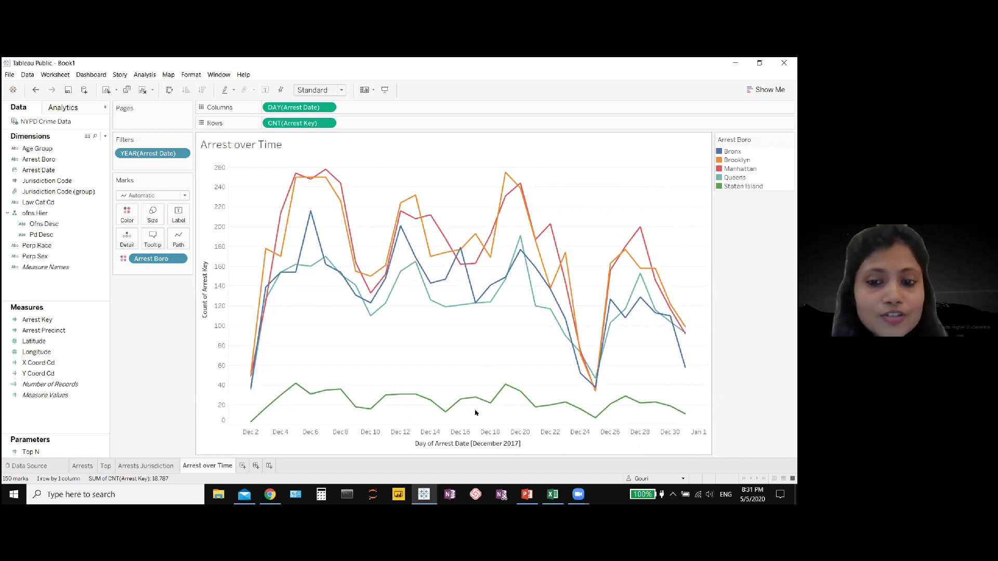
pyautogui.moveTo(422, 405)
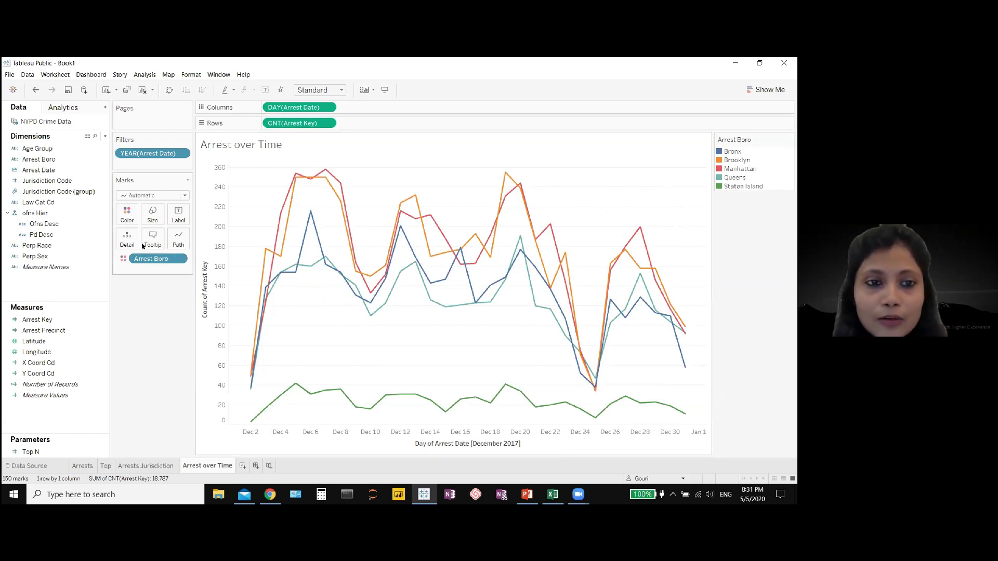
pyautogui.moveTo(344, 260)
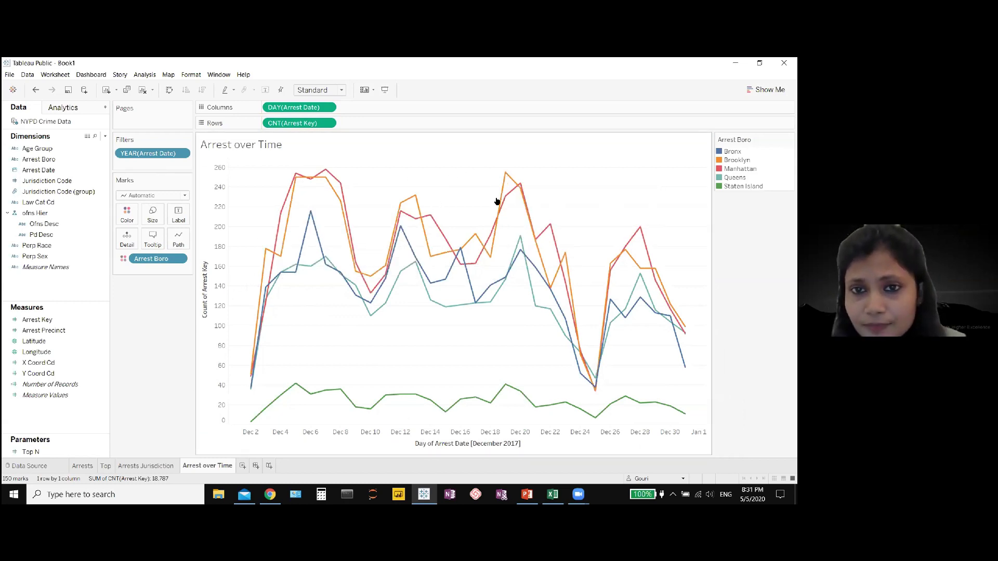
# Step: Try labeling the borough lines with the sum of Arrest Key, and remove that label field again
pyautogui.moveTo(41, 320); pyautogui.dragTo(178, 214)
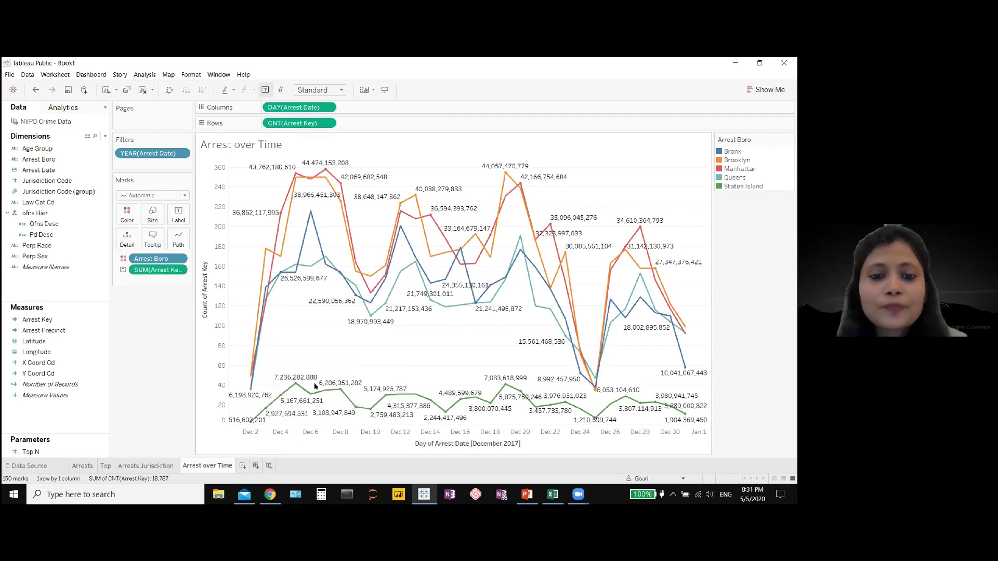
pyautogui.moveTo(291, 418)
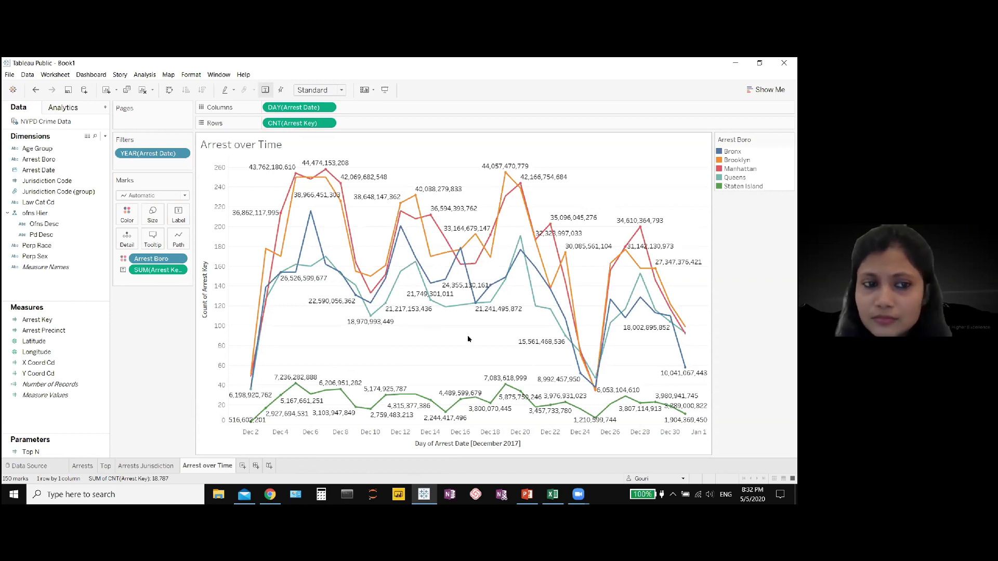
pyautogui.moveTo(156, 269); pyautogui.dragTo(149, 340)
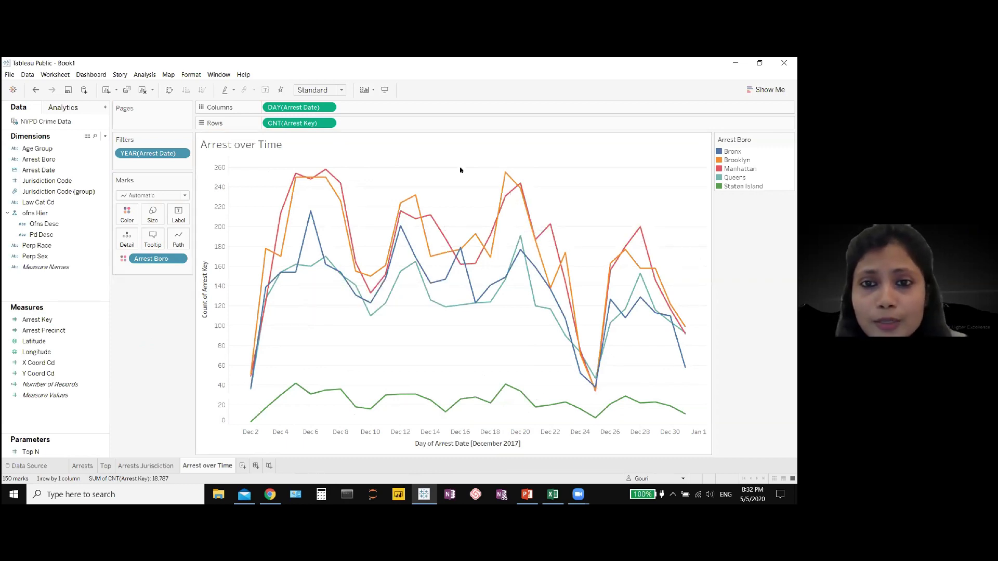
# Step: Set the mark labels to Always Show for Brooklyn's December 19 peak and Manhattan's December 7 peak
pyautogui.rightClick(506, 173)
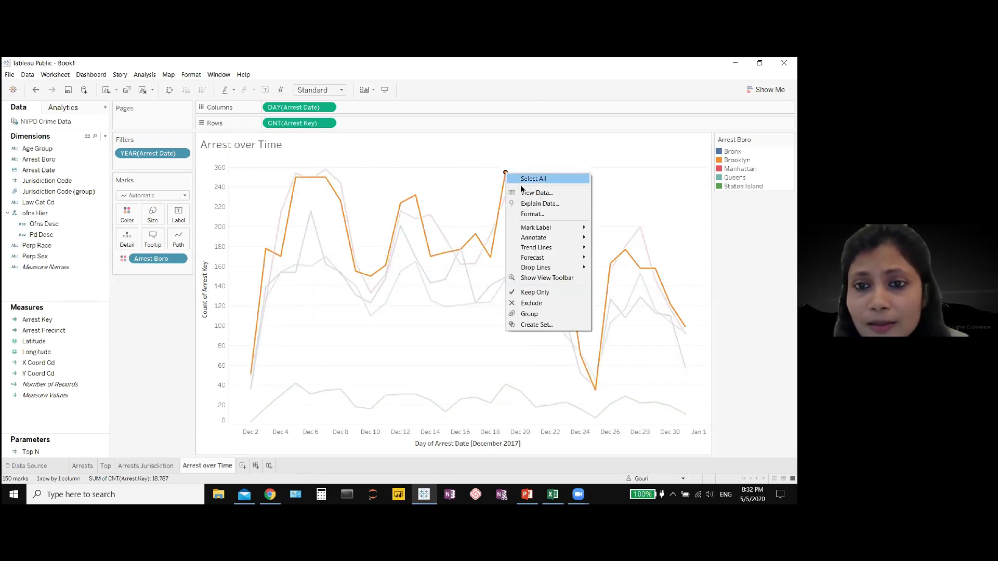
pyautogui.moveTo(542, 227)
pyautogui.click(614, 242)
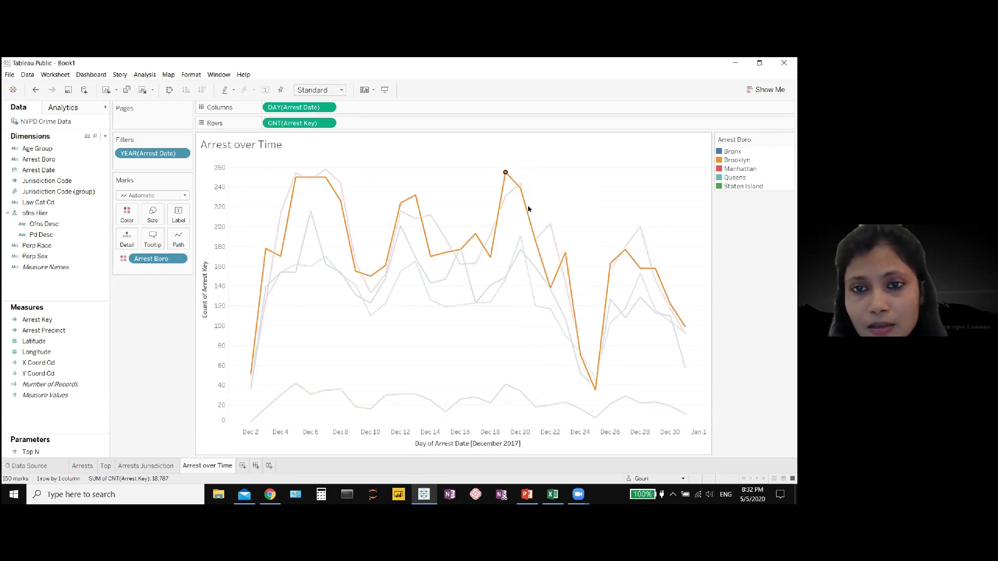
pyautogui.click(589, 207)
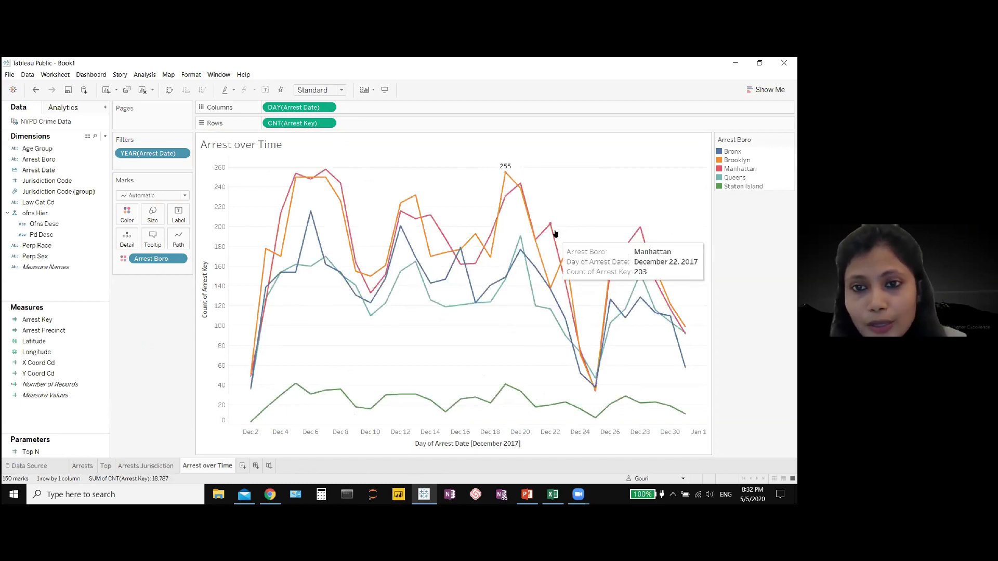
pyautogui.rightClick(325, 171)
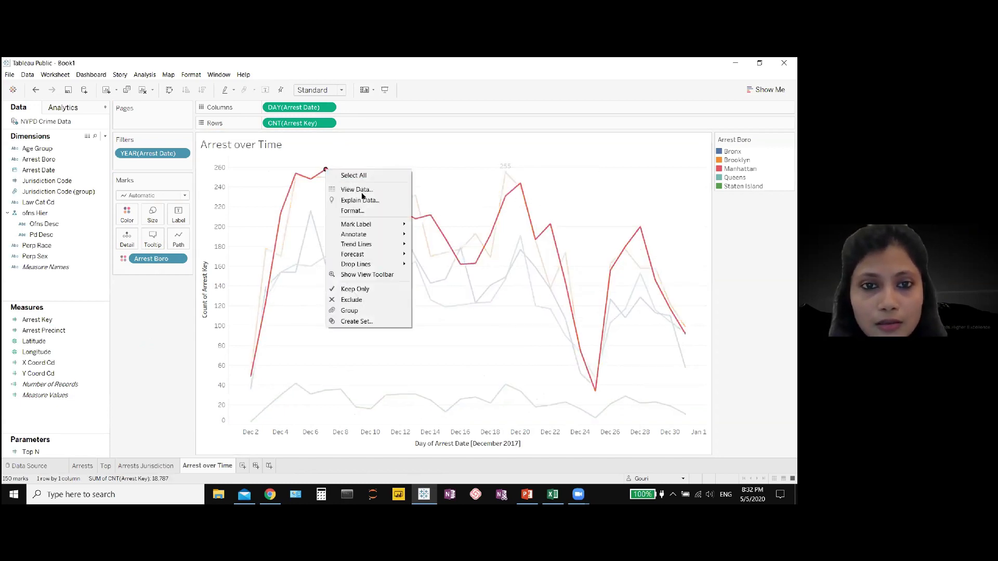
pyautogui.moveTo(391, 225)
pyautogui.click(435, 239)
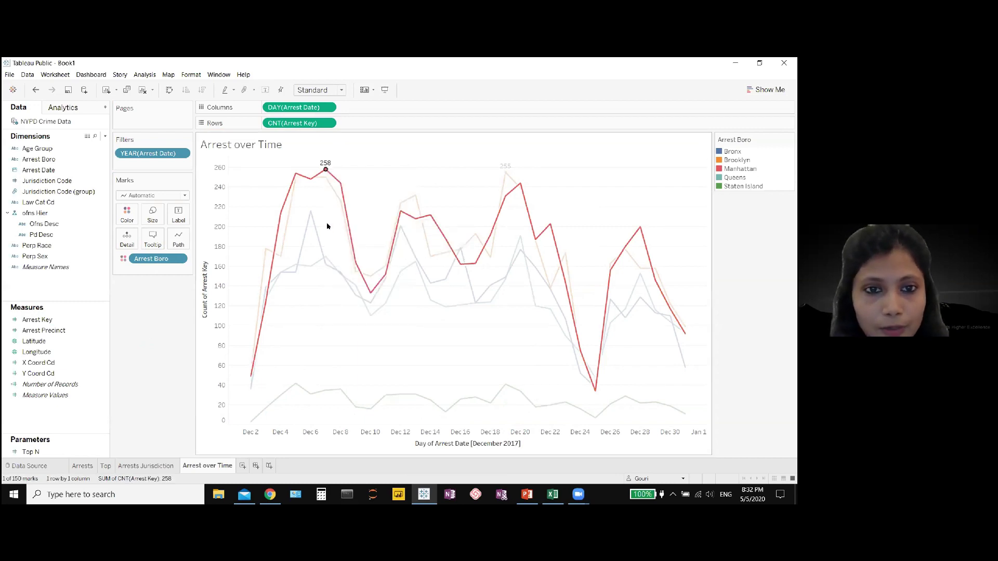
pyautogui.click(329, 222)
# Step: Set the mark labels to Always Show for the Bronx's December 6 peak and Staten Island's December 5 peak
pyautogui.click(310, 211)
pyautogui.rightClick(310, 211)
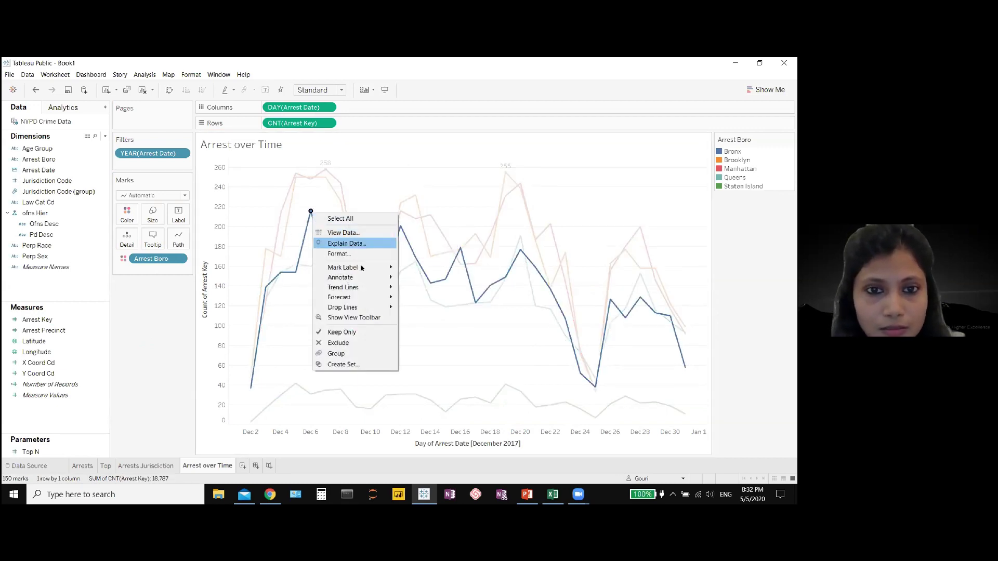
pyautogui.moveTo(374, 270)
pyautogui.click(426, 281)
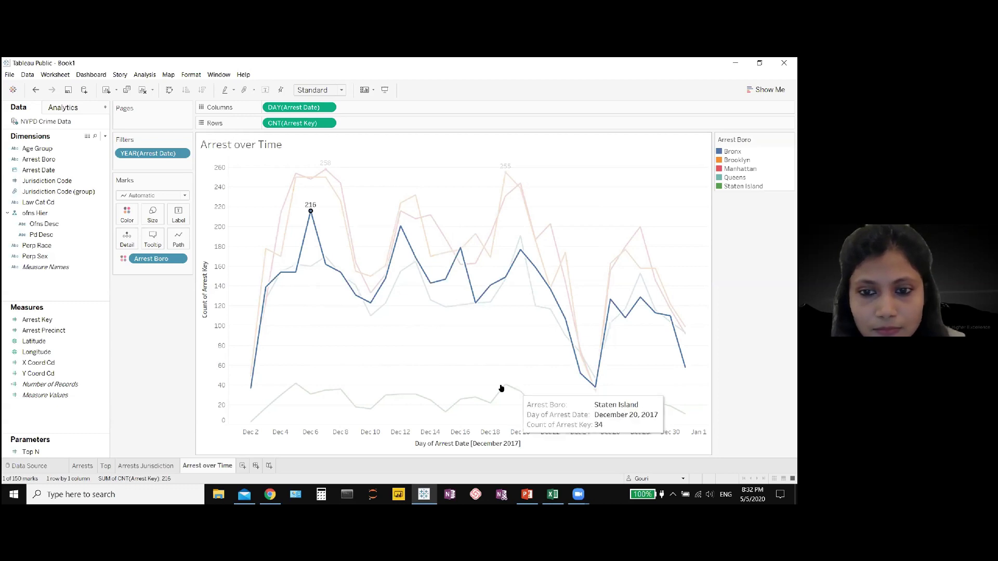
pyautogui.rightClick(296, 386)
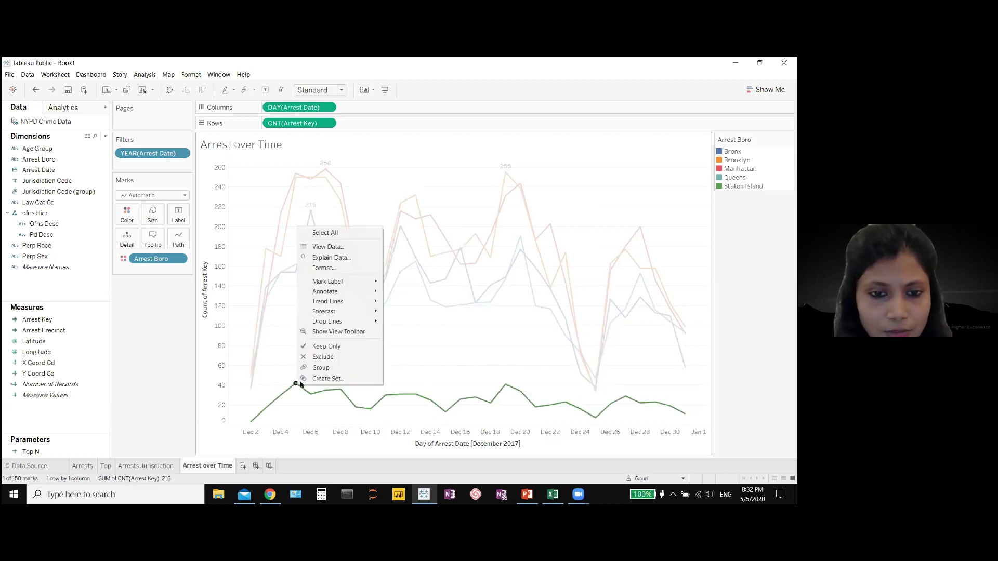
pyautogui.moveTo(367, 281)
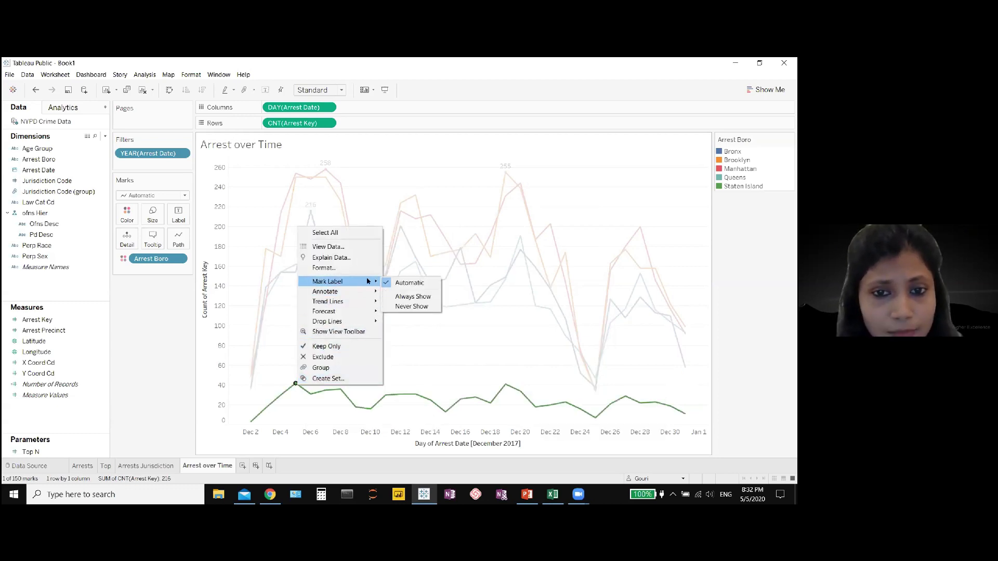
pyautogui.click(411, 297)
pyautogui.click(423, 168)
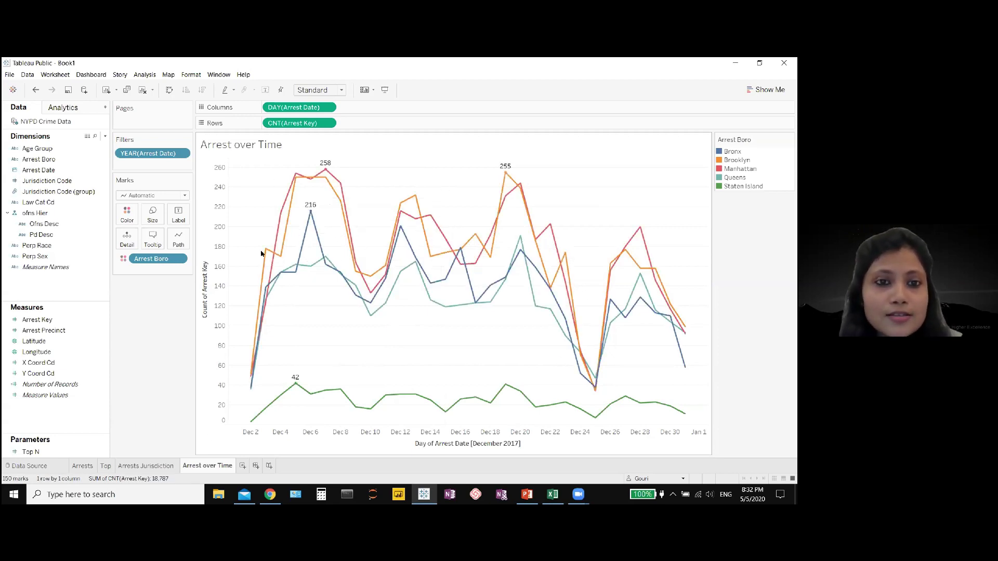
# Step: Format the "Arrest over Time" worksheet title as bold and centered
pyautogui.doubleClick(254, 145)
pyautogui.tripleClick(498, 227)
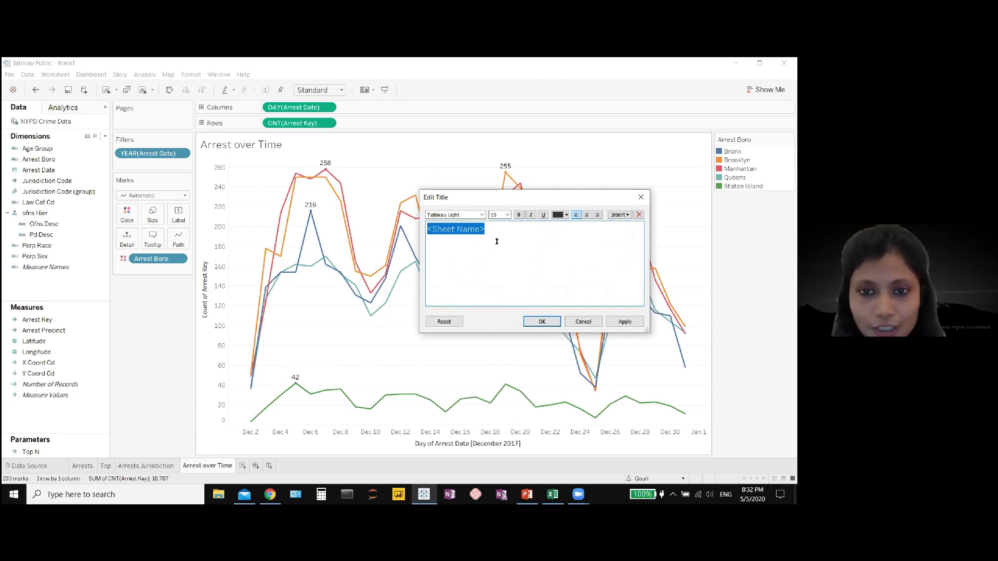
pyautogui.click(505, 269)
pyautogui.moveTo(486, 230); pyautogui.dragTo(427, 230)
pyautogui.click(518, 215)
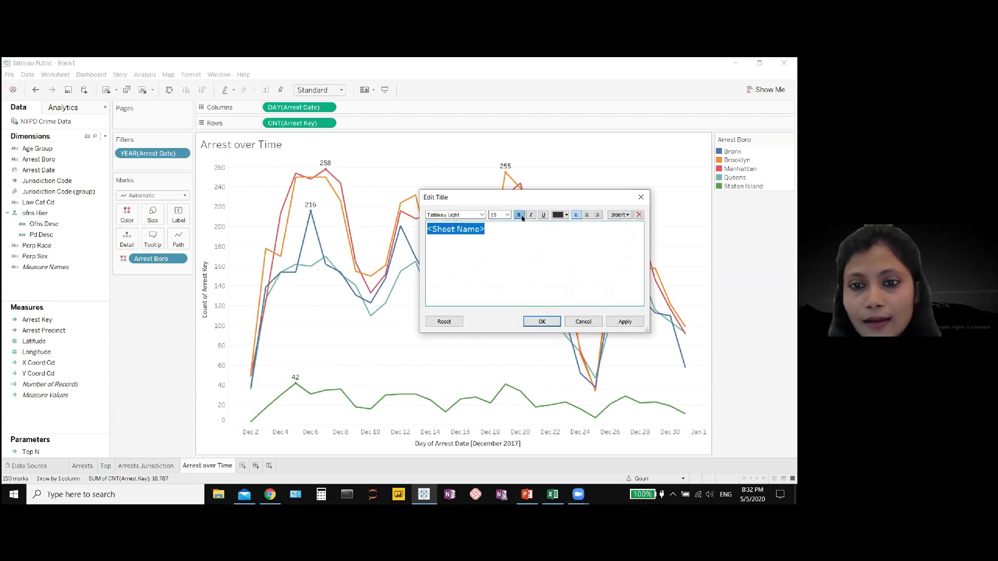
pyautogui.click(587, 215)
pyautogui.click(624, 322)
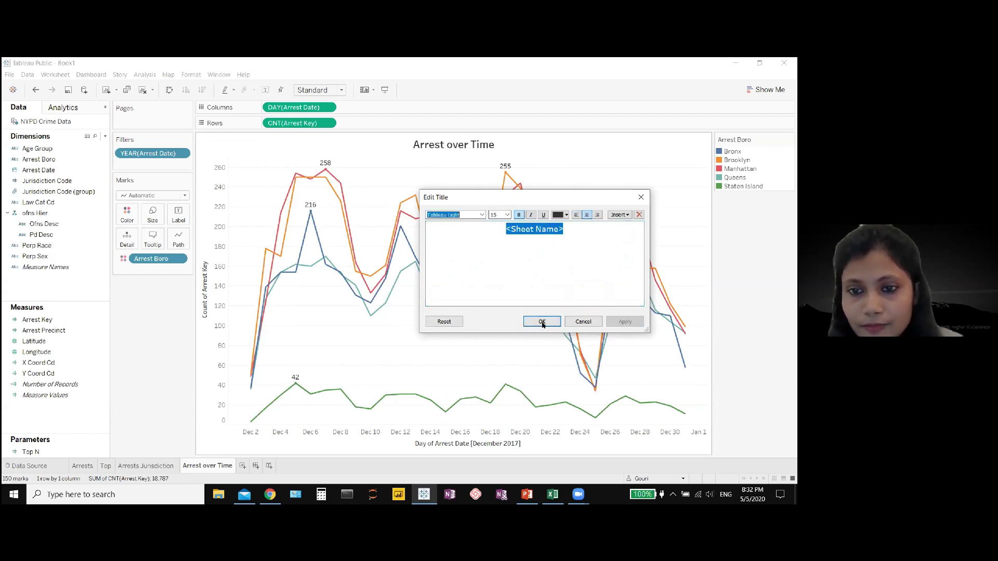
pyautogui.click(542, 322)
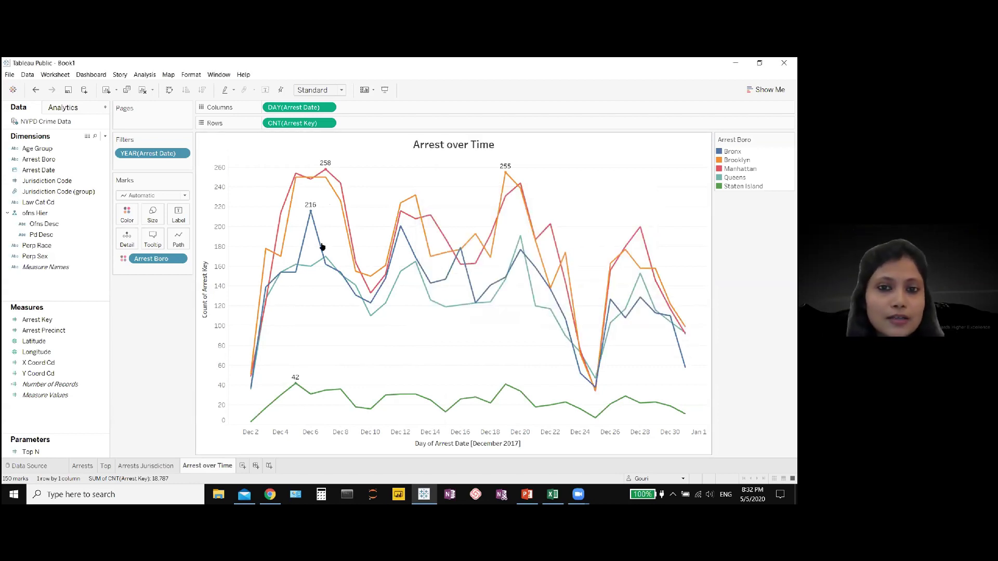
# Step: Create a new worksheet and convert the Latitude and Longitude measures to dimensions
pyautogui.click(243, 466)
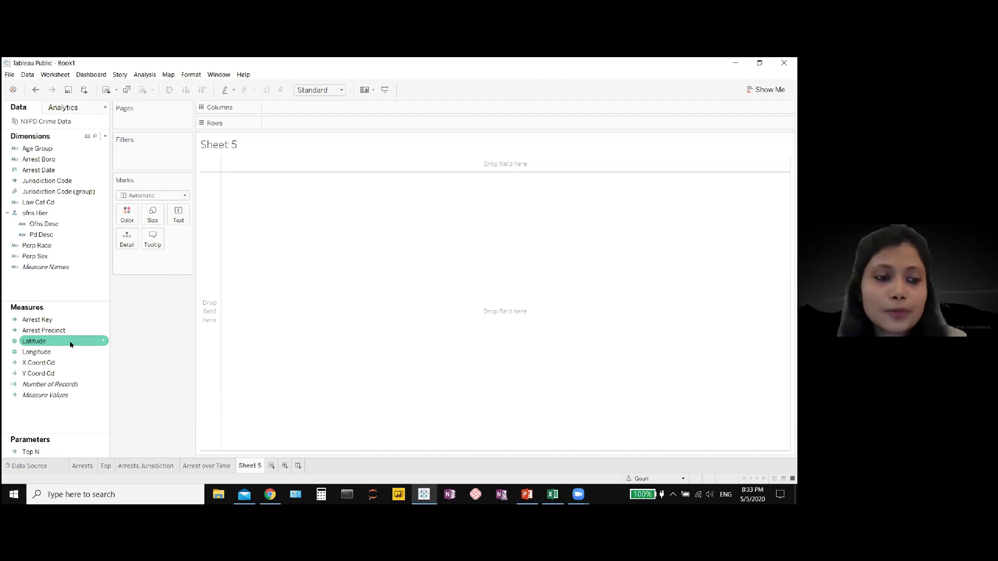
pyautogui.rightClick(101, 341)
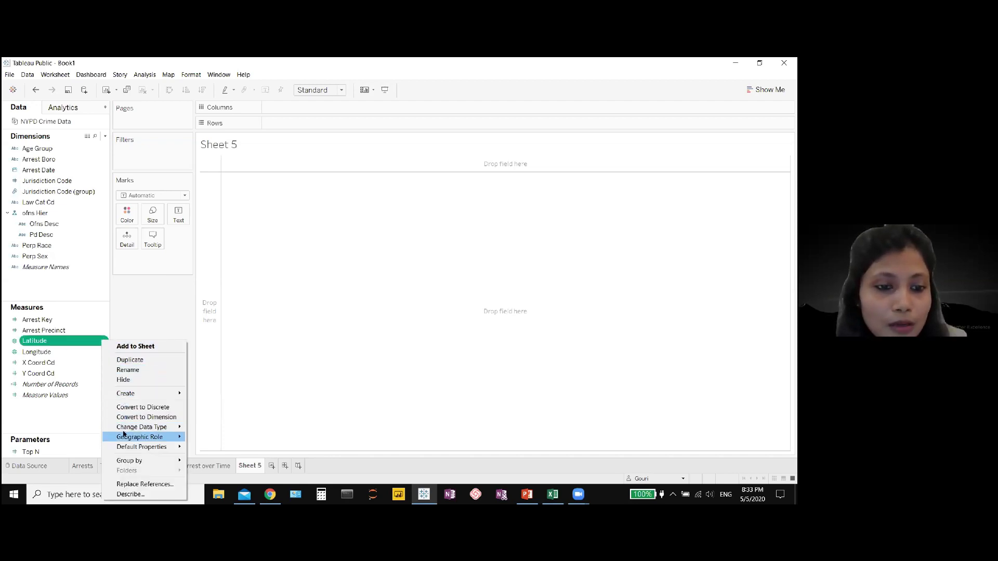
pyautogui.click(131, 417)
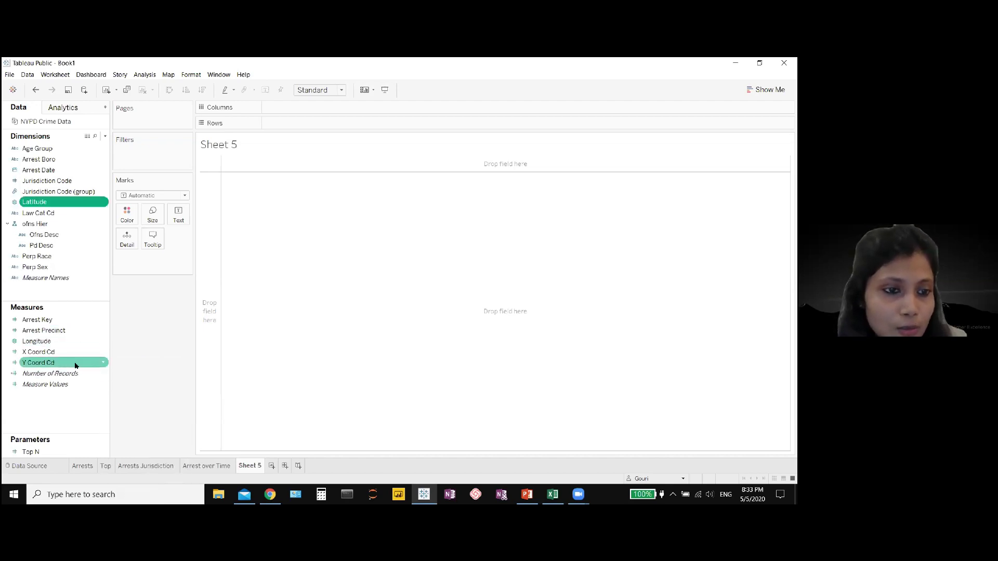
pyautogui.rightClick(102, 341)
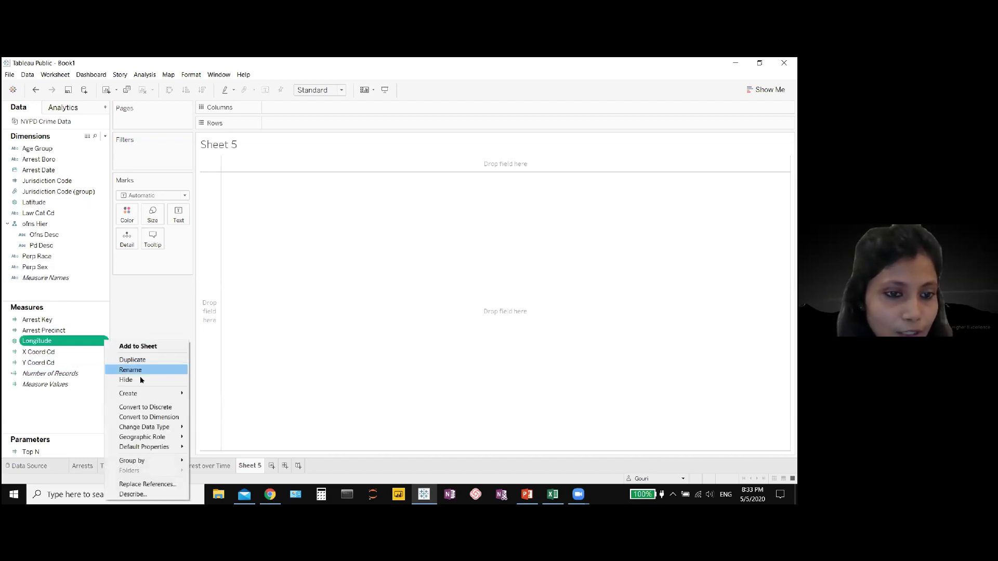
pyautogui.click(143, 417)
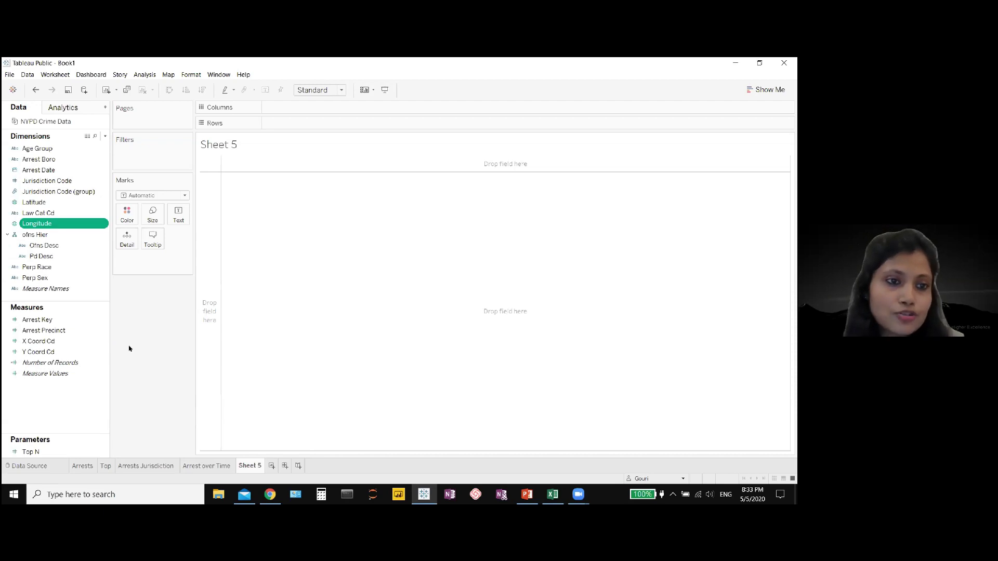
# Step: Plot the arrest locations on a map with Longitude on columns and Latitude on rows
pyautogui.doubleClick(62, 225)
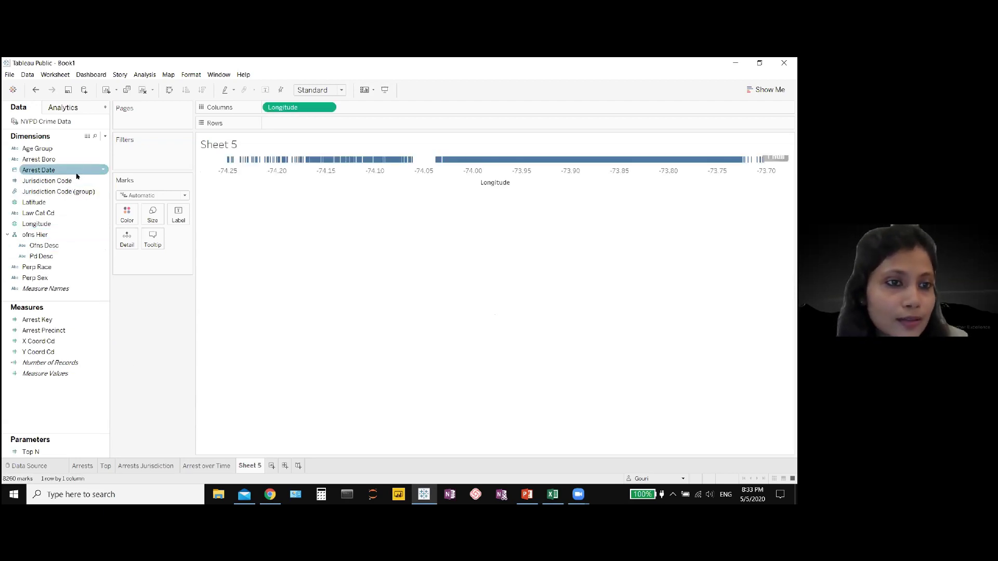
pyautogui.click(64, 203)
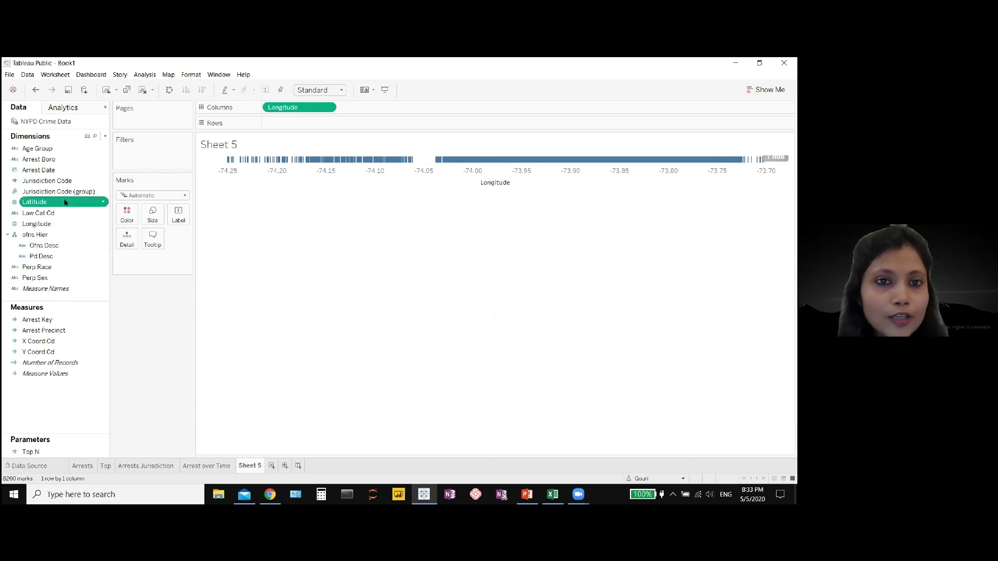
pyautogui.doubleClick(64, 202)
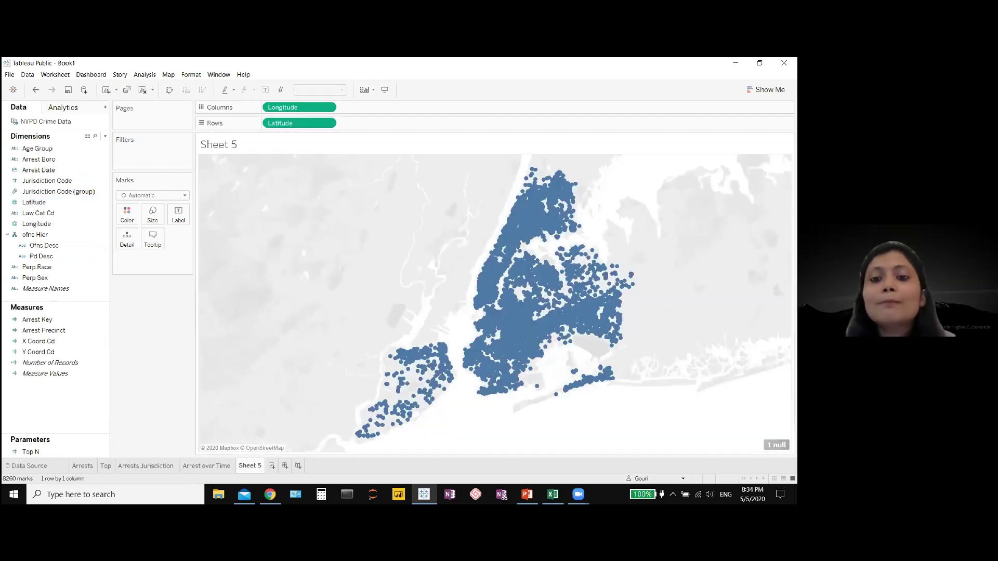
# Step: Set the mark type to Map and color the marks by Age Group
pyautogui.click(156, 196)
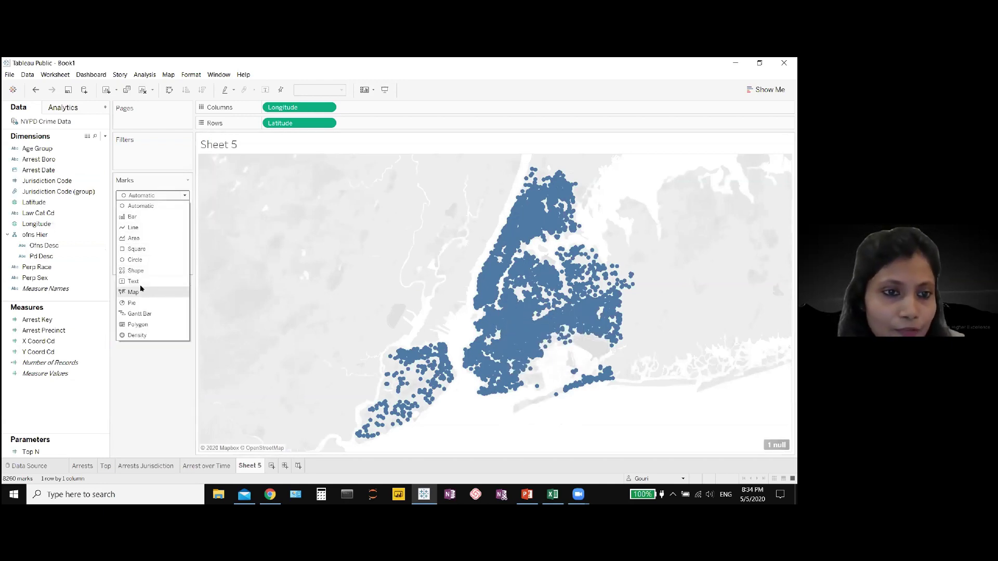
pyautogui.press('Escape')
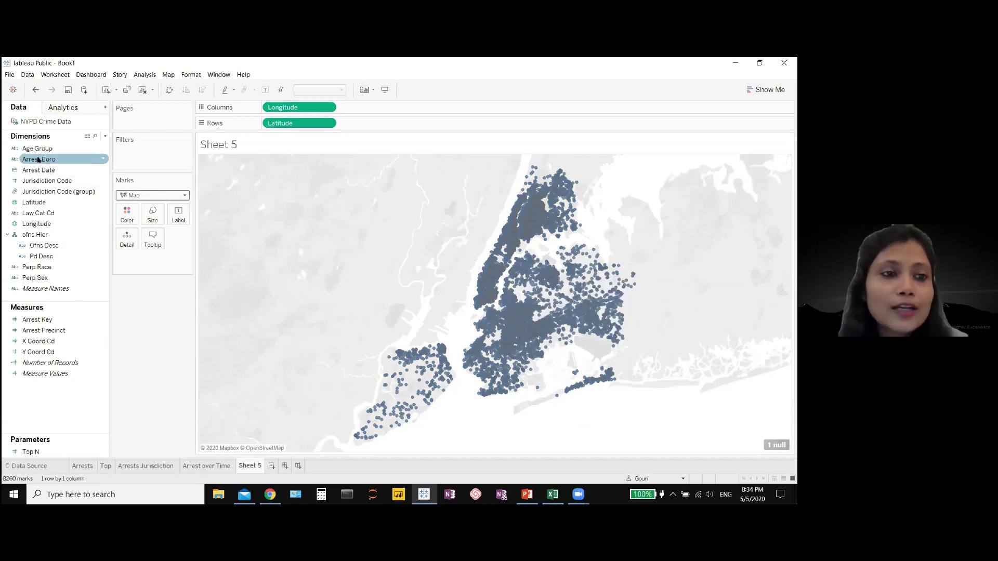
pyautogui.moveTo(35, 148); pyautogui.dragTo(128, 215)
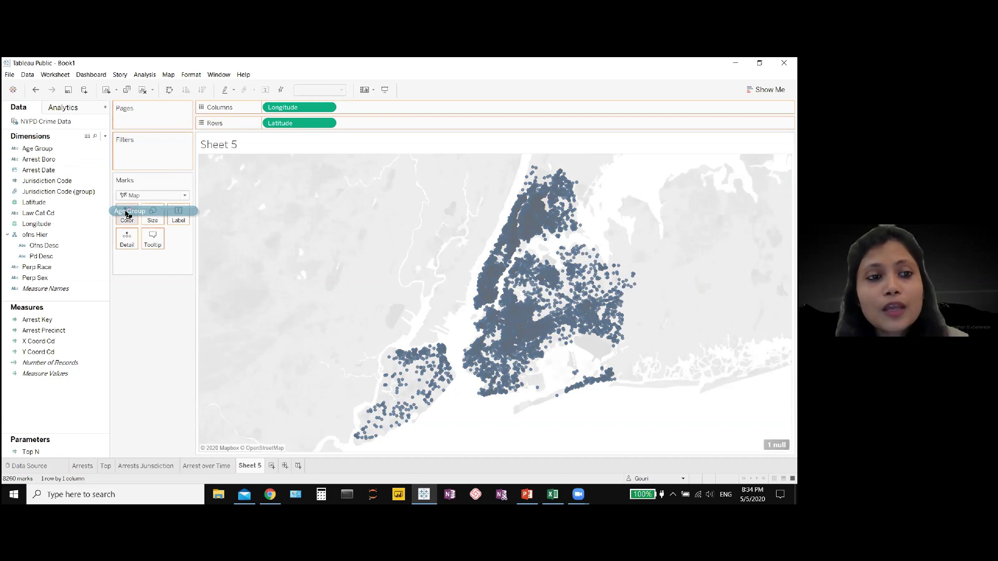
pyautogui.moveTo(125, 213); pyautogui.dragTo(128, 214)
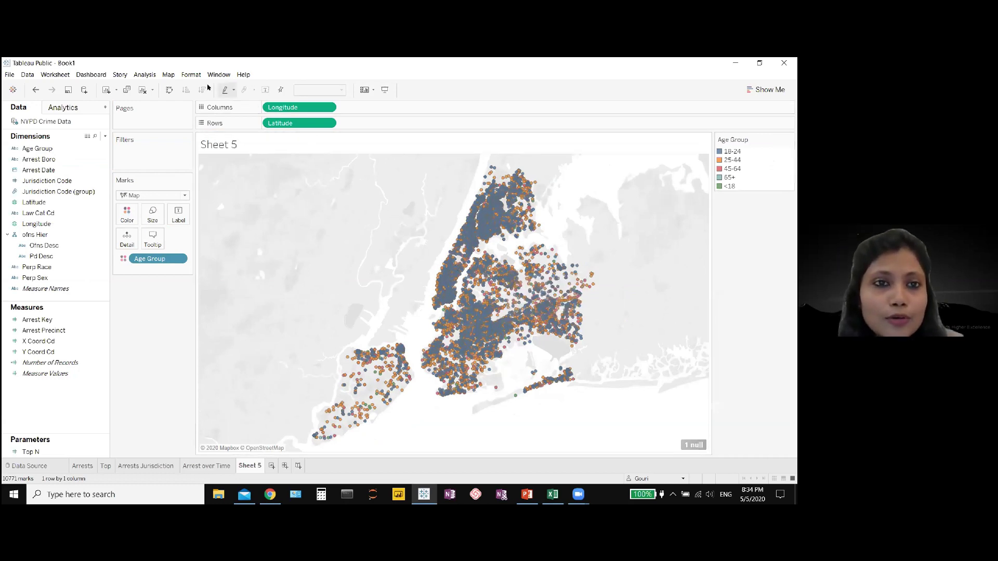
# Step: Change the worksheet's background map style to Streets
pyautogui.click(168, 75)
pyautogui.click(167, 75)
pyautogui.click(168, 75)
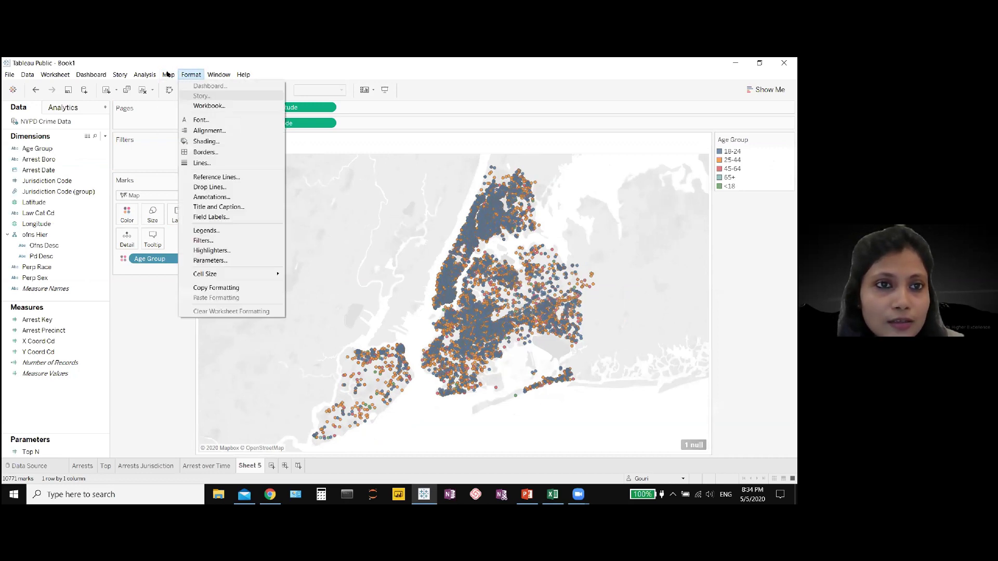
pyautogui.moveTo(232, 86)
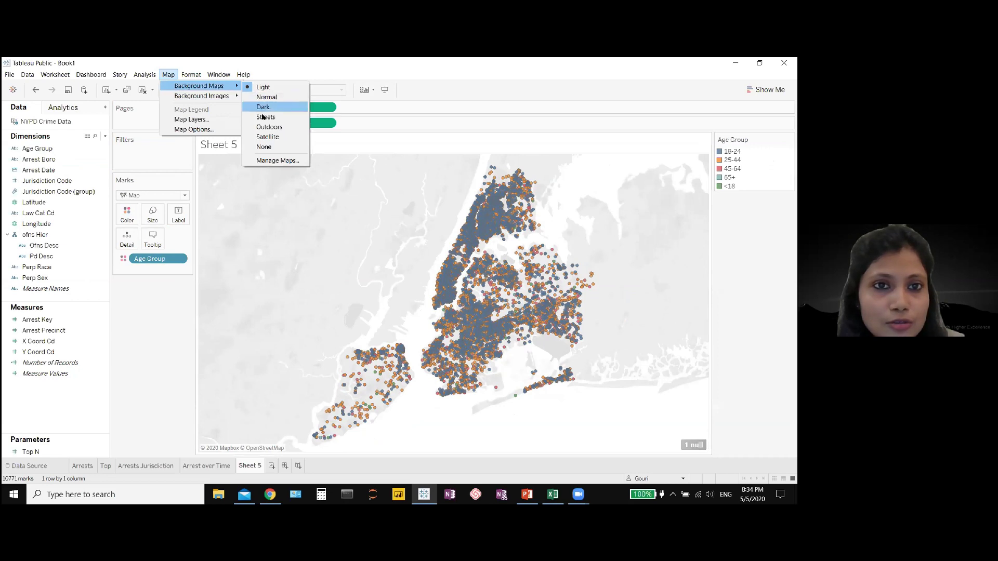
pyautogui.press('Return')
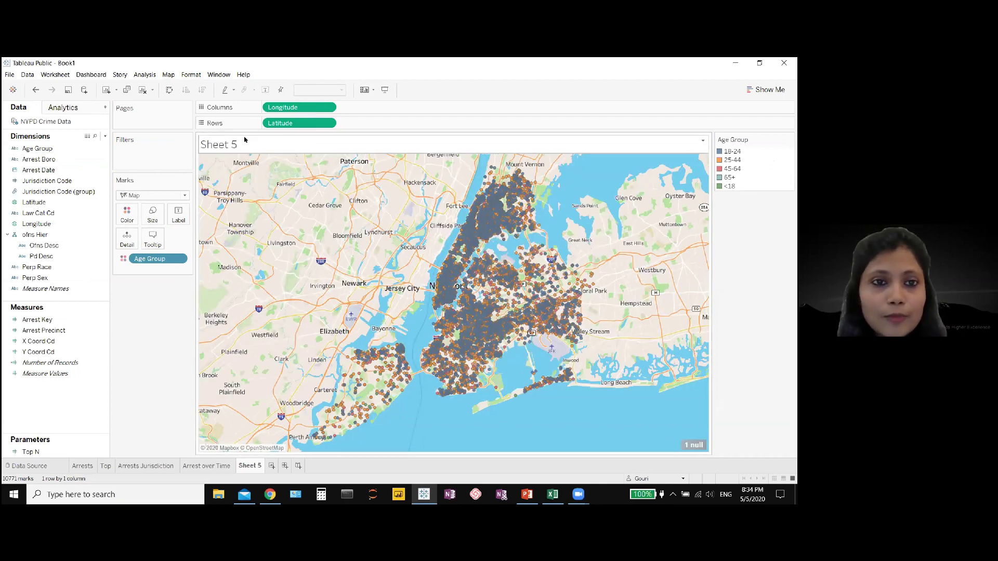
# Step: Replace the map worksheet's title with "Arrests by Age", formatted bold and centered
pyautogui.doubleClick(261, 142)
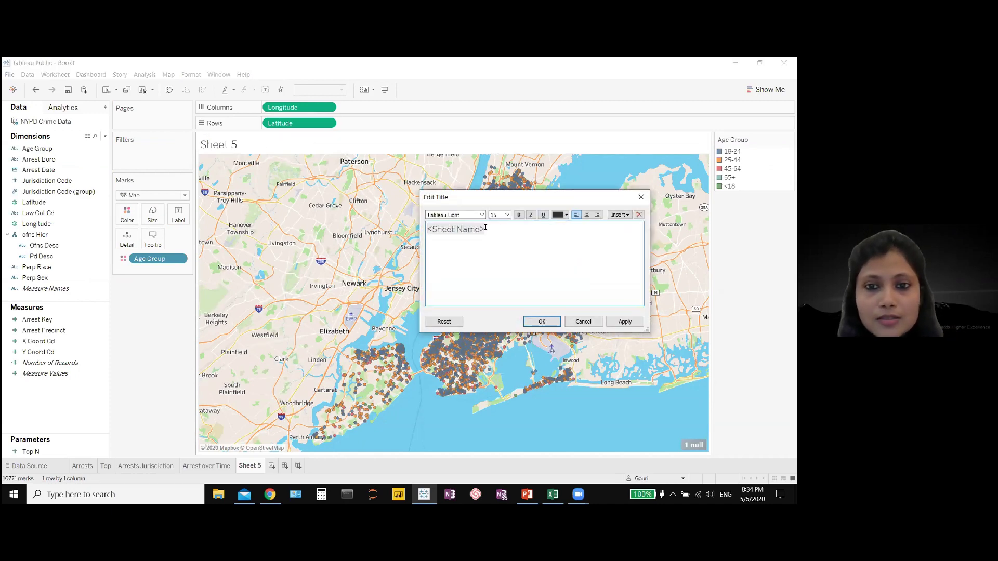
pyautogui.hotkey('ctrl', 'a')
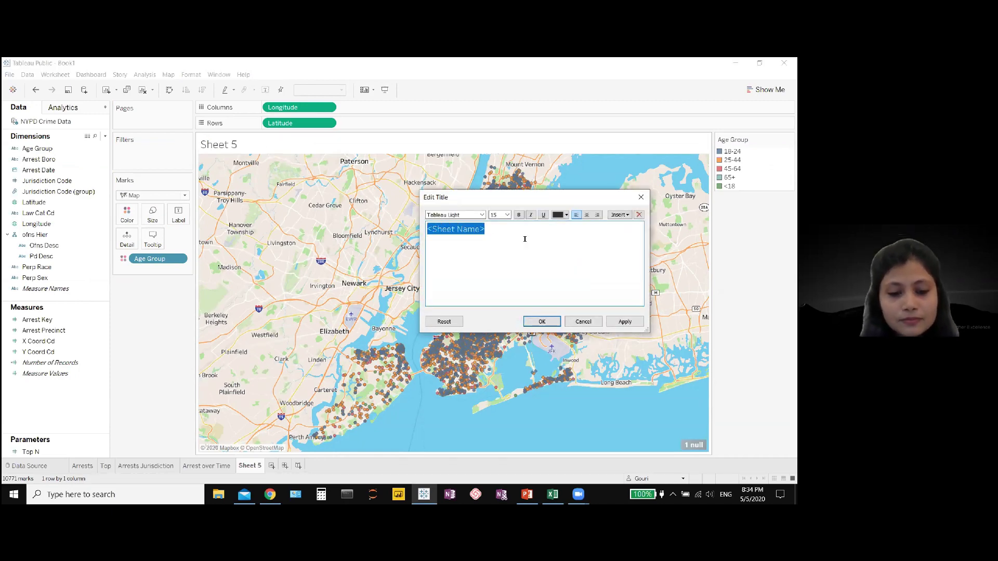
pyautogui.write('Arrests ')
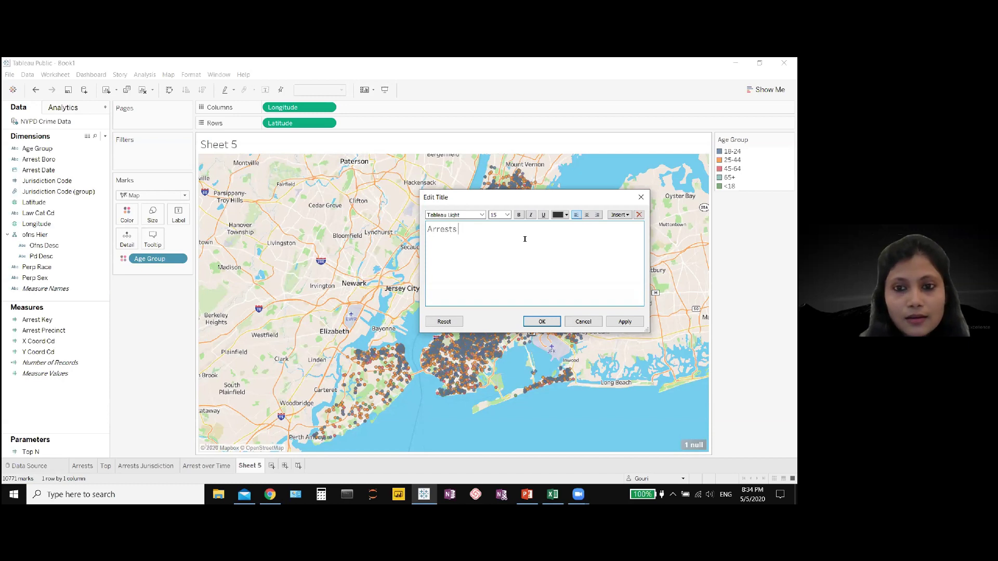
pyautogui.write('by Age')
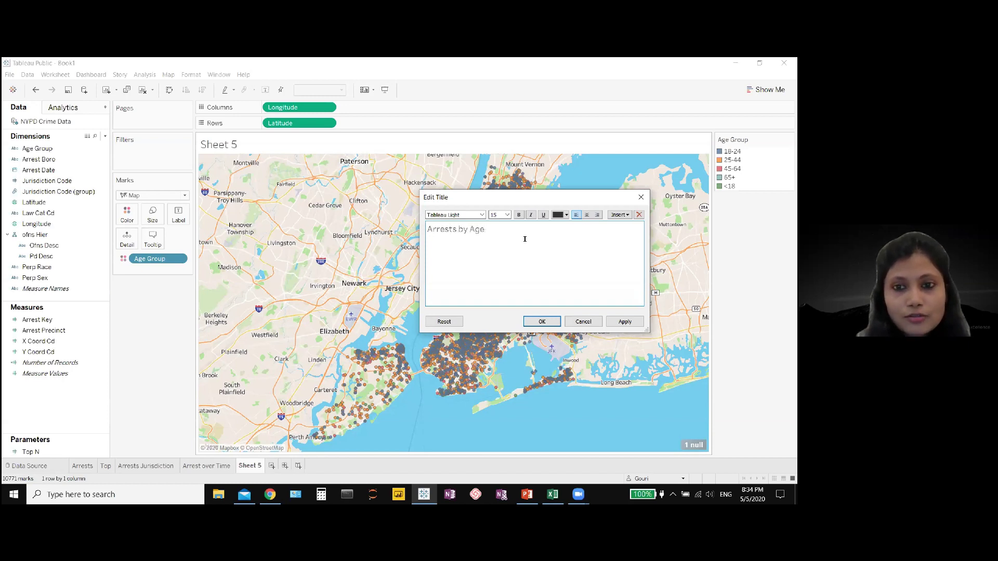
pyautogui.moveTo(485, 229); pyautogui.dragTo(427, 229)
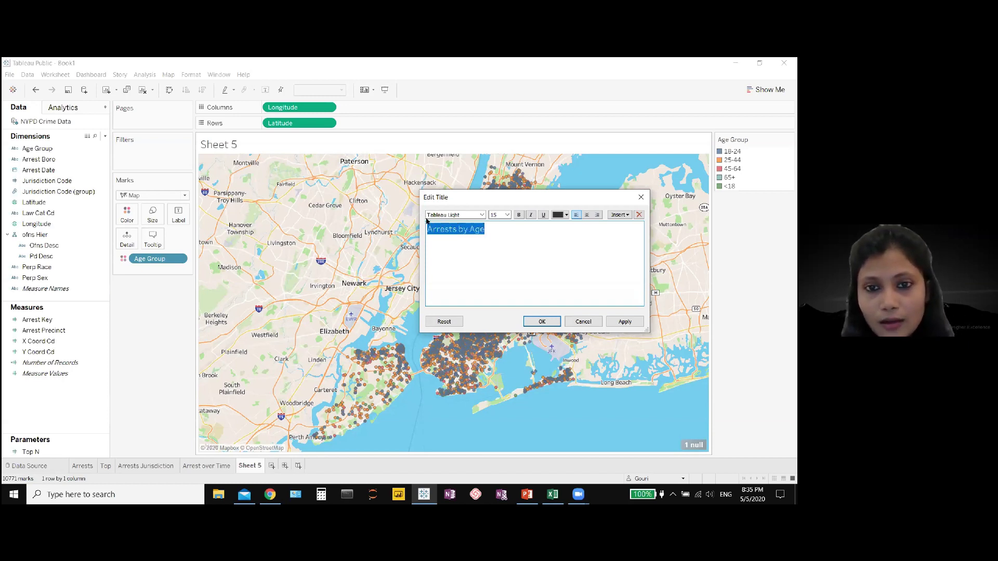
pyautogui.click(519, 215)
pyautogui.click(587, 215)
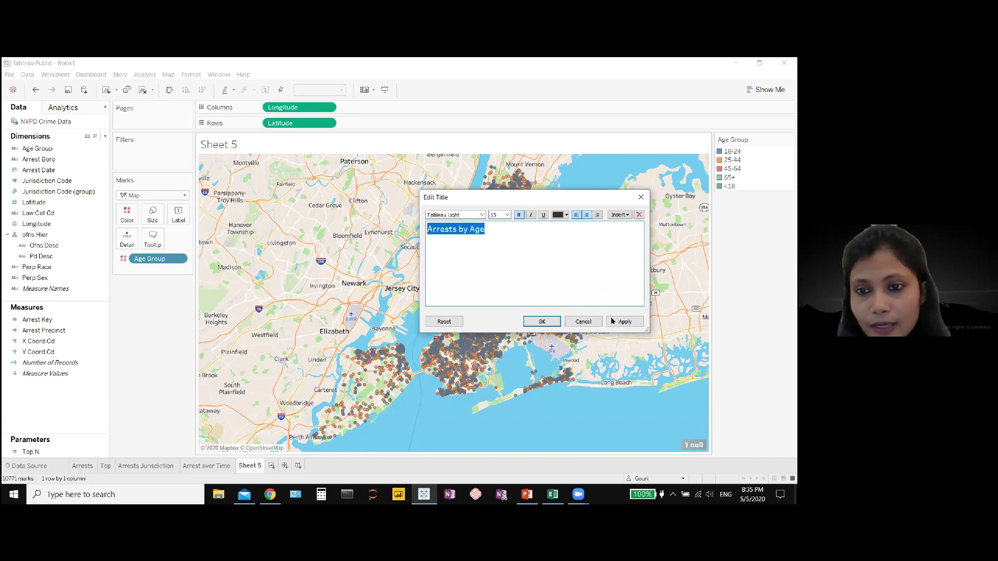
pyautogui.click(625, 321)
pyautogui.click(555, 321)
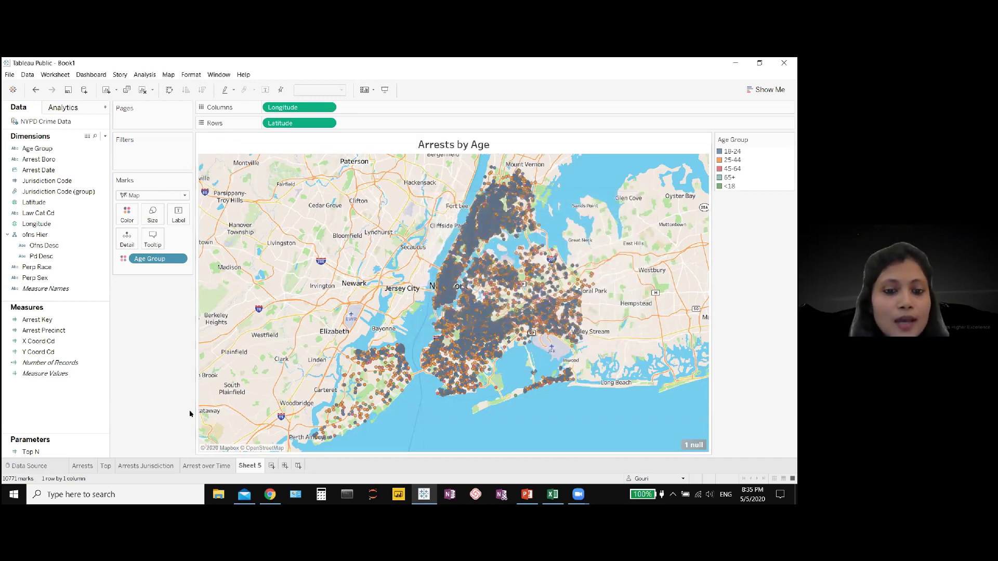
# Step: Rename the Sheet 5 worksheet as "Age"
pyautogui.rightClick(249, 465)
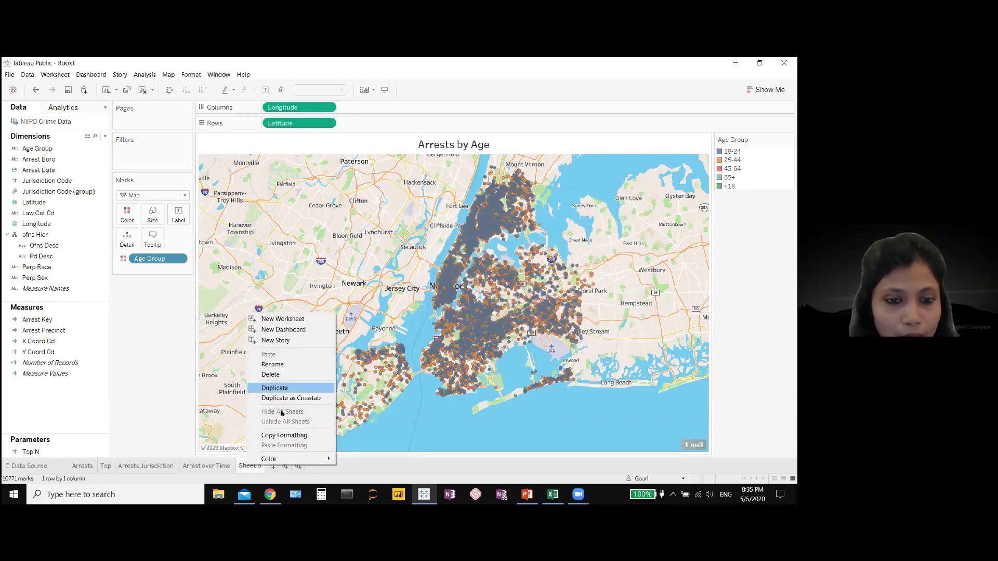
pyautogui.click(272, 364)
pyautogui.write('Age')
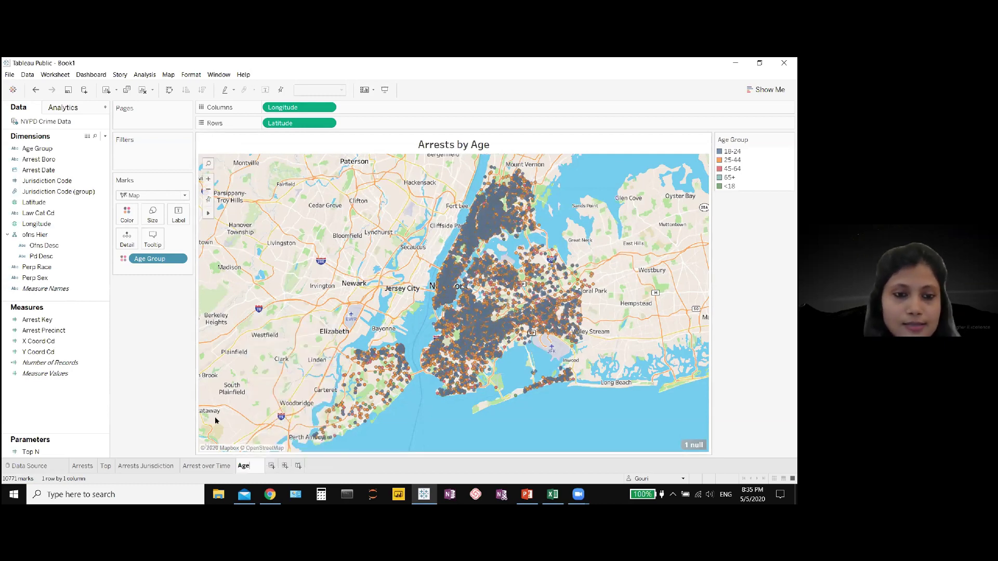
pyautogui.press('Return')
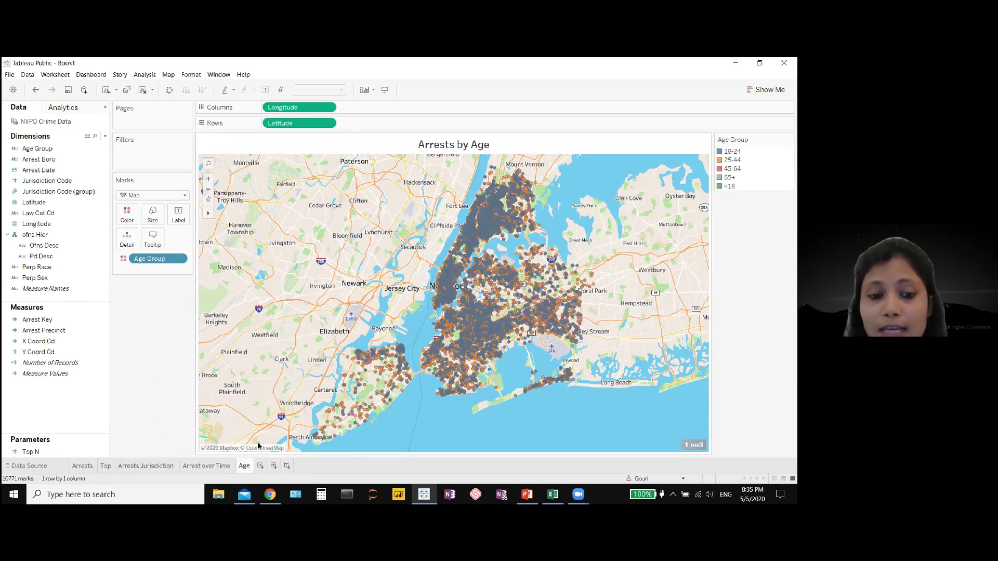
# Step: Create a new dashboard and set its size to Automatic
pyautogui.click(274, 466)
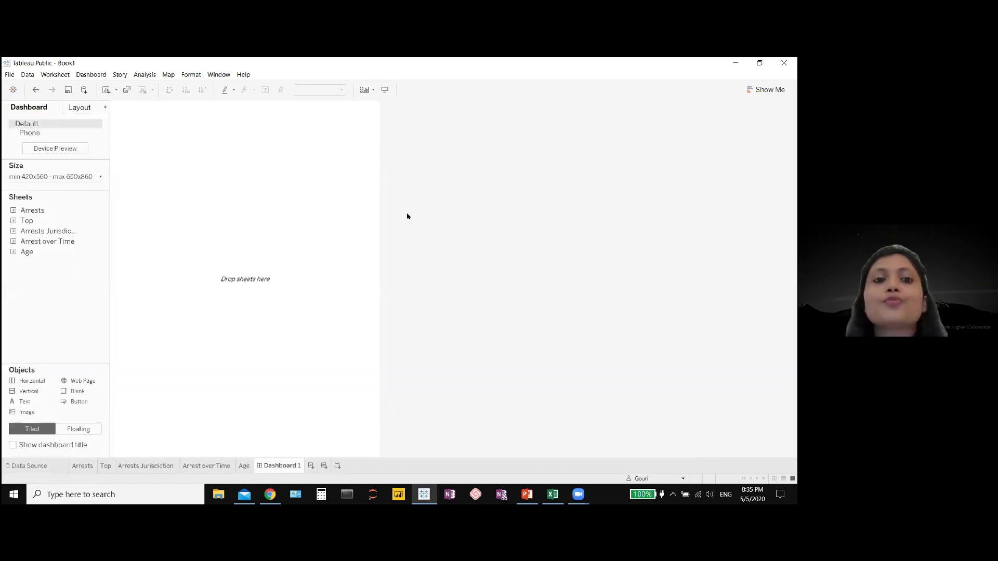
pyautogui.click(92, 176)
pyautogui.click(60, 194)
pyautogui.click(58, 209)
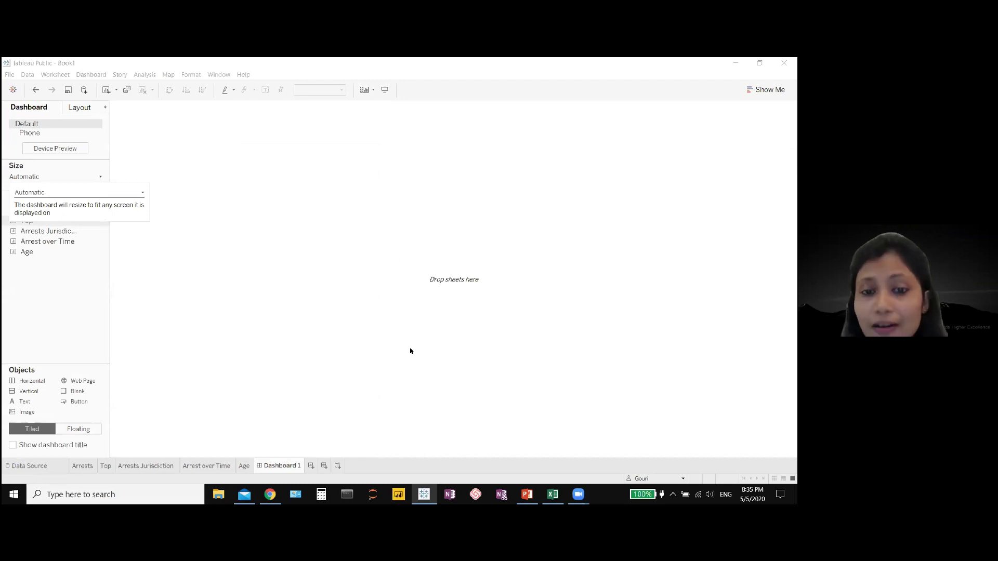
pyautogui.click(83, 237)
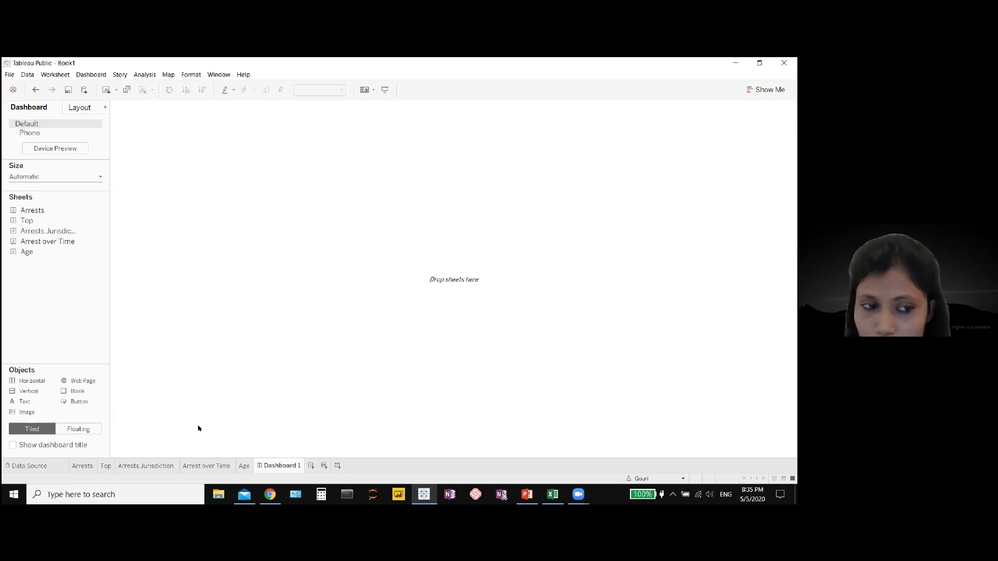
# Step: Show the dashboard title and replace its text with "NY Crime Analysis"
pyautogui.click(43, 446)
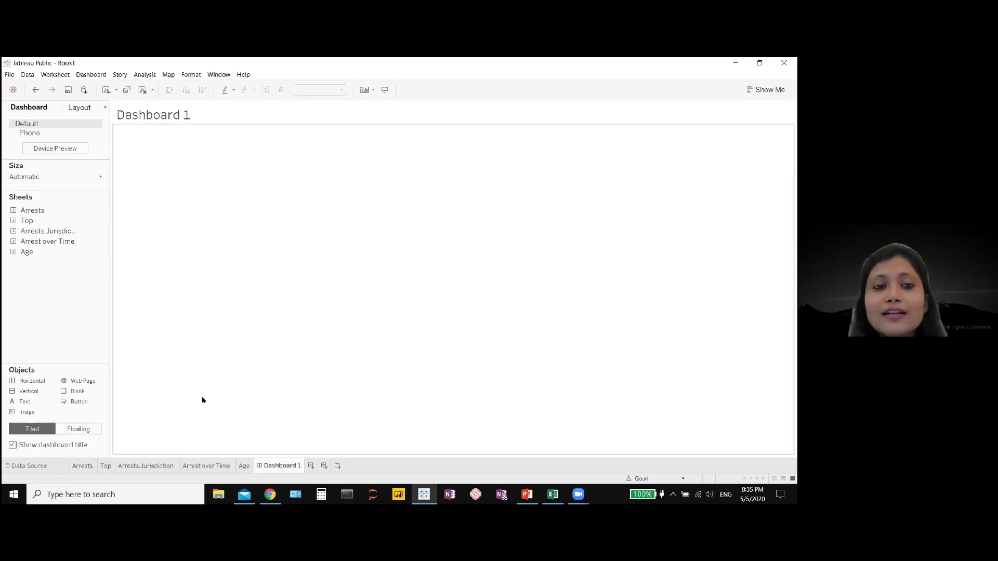
pyautogui.doubleClick(339, 121)
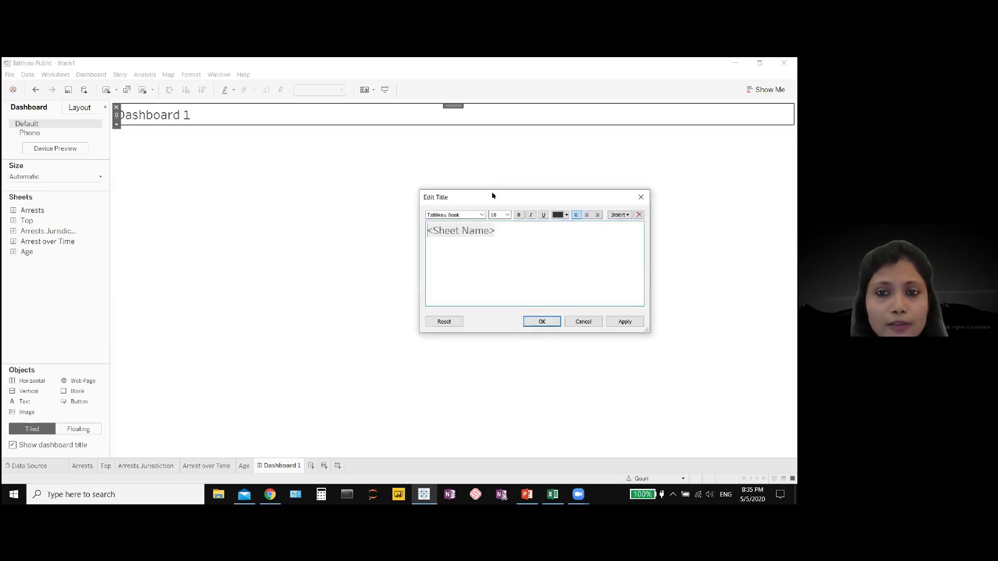
pyautogui.moveTo(508, 227); pyautogui.dragTo(450, 229)
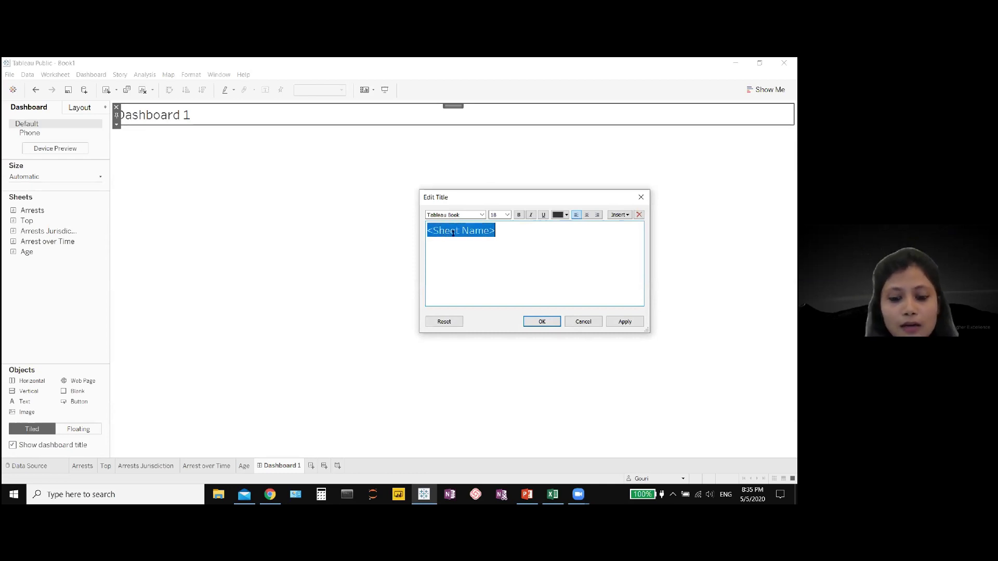
pyautogui.write('NY Crime')
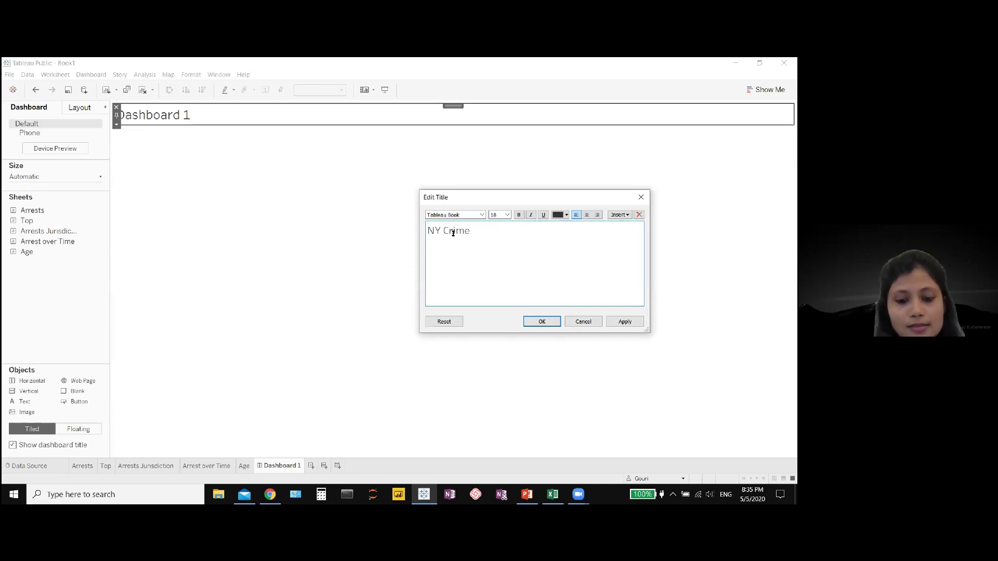
pyautogui.write(' Analysis')
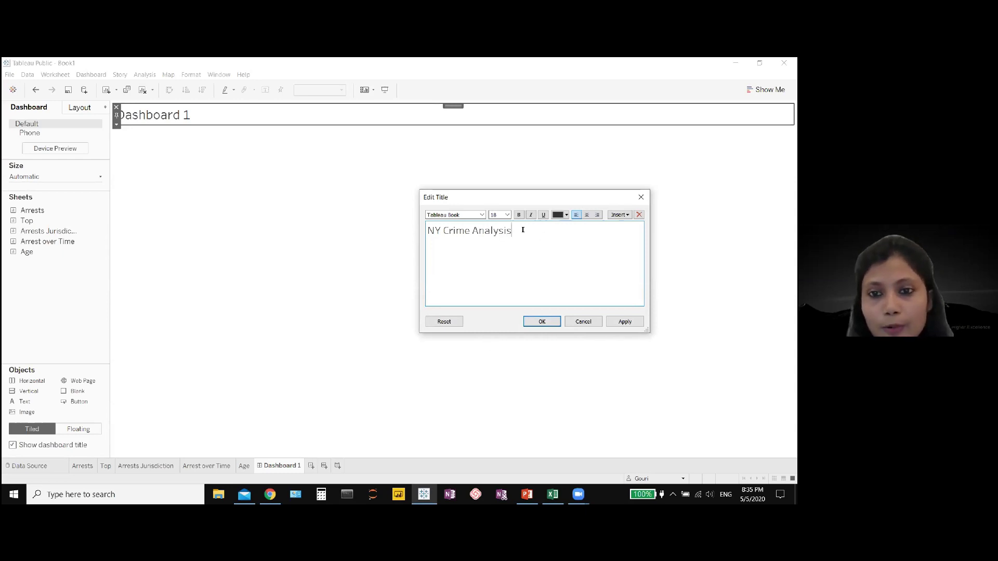
# Step: Format the dashboard title as bold and centered, and increase the height of the title area
pyautogui.moveTo(523, 230); pyautogui.dragTo(419, 227)
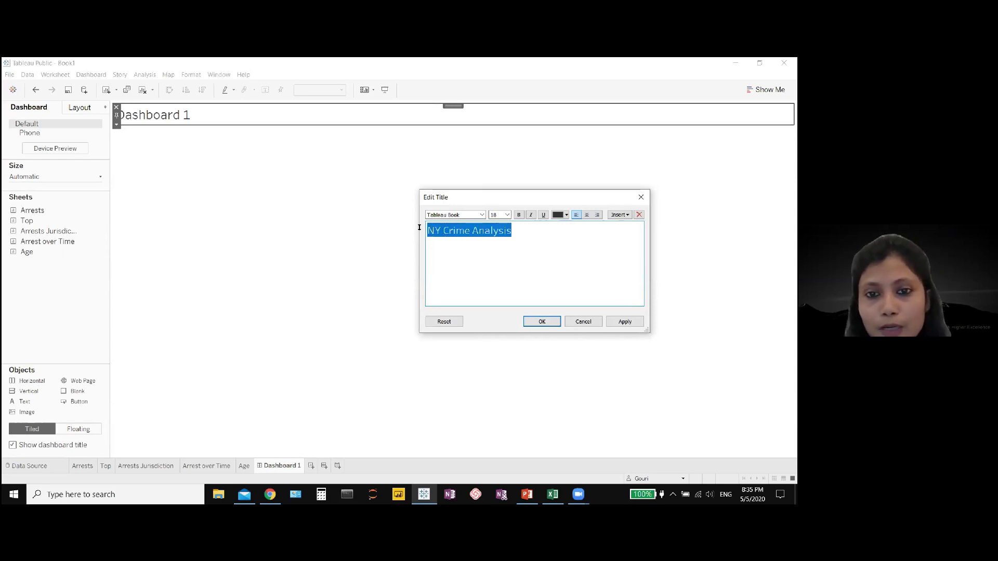
pyautogui.click(519, 214)
pyautogui.click(587, 215)
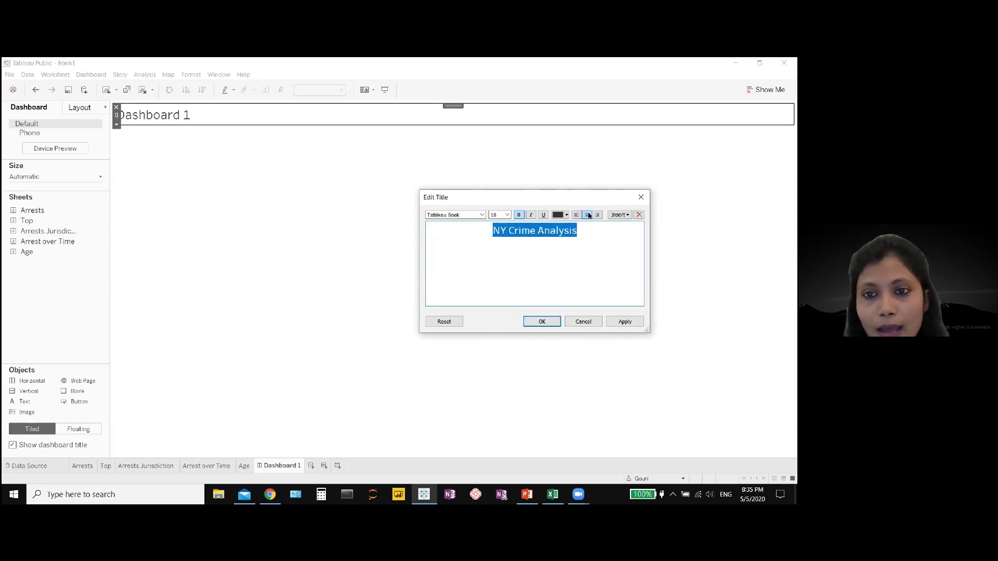
pyautogui.click(625, 321)
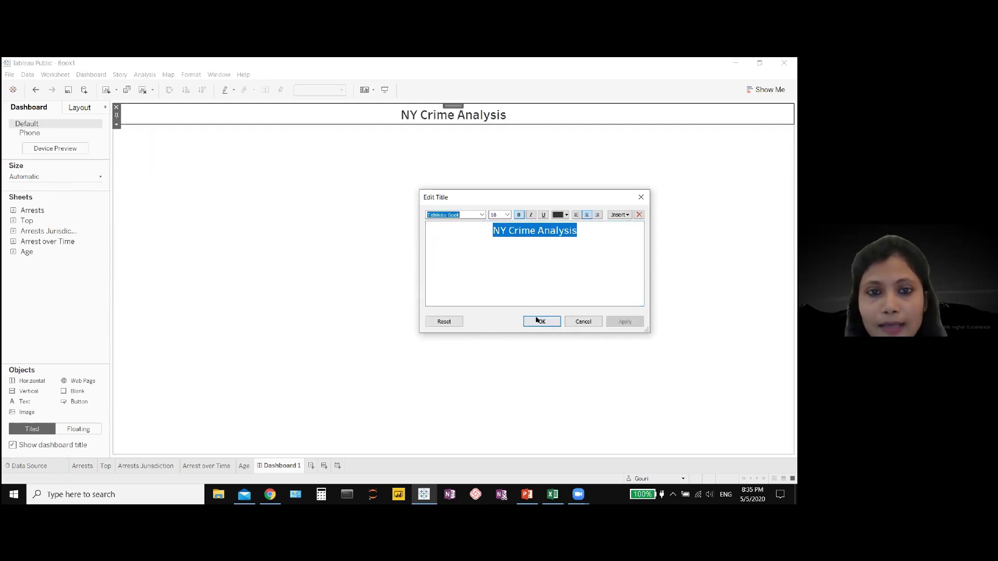
pyautogui.click(541, 321)
pyautogui.moveTo(490, 124); pyautogui.dragTo(488, 144)
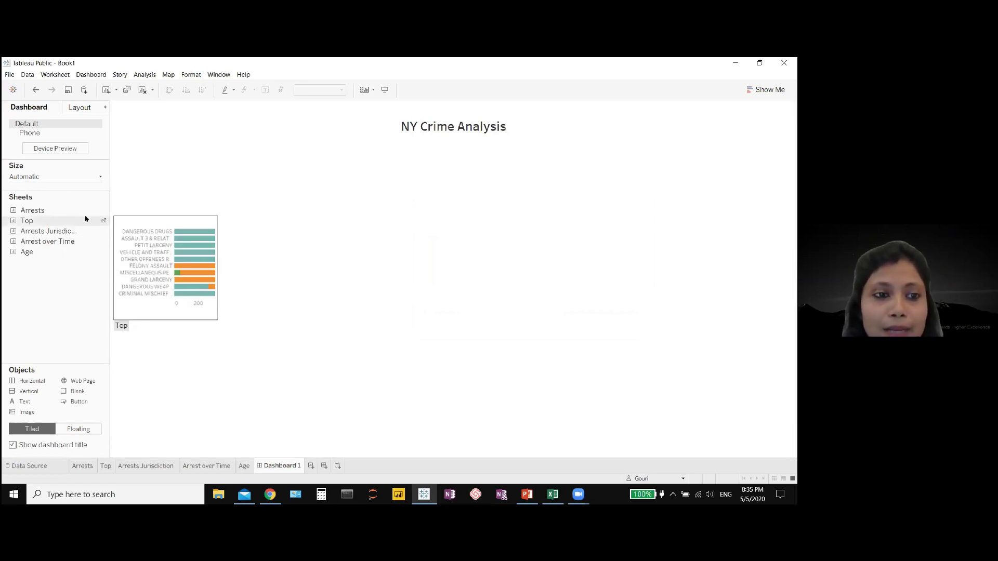
# Step: Place the Top worksheet on the dashboard below the title
pyautogui.moveTo(86, 219); pyautogui.dragTo(400, 223)
pyautogui.moveTo(393, 272); pyautogui.dragTo(31, 219)
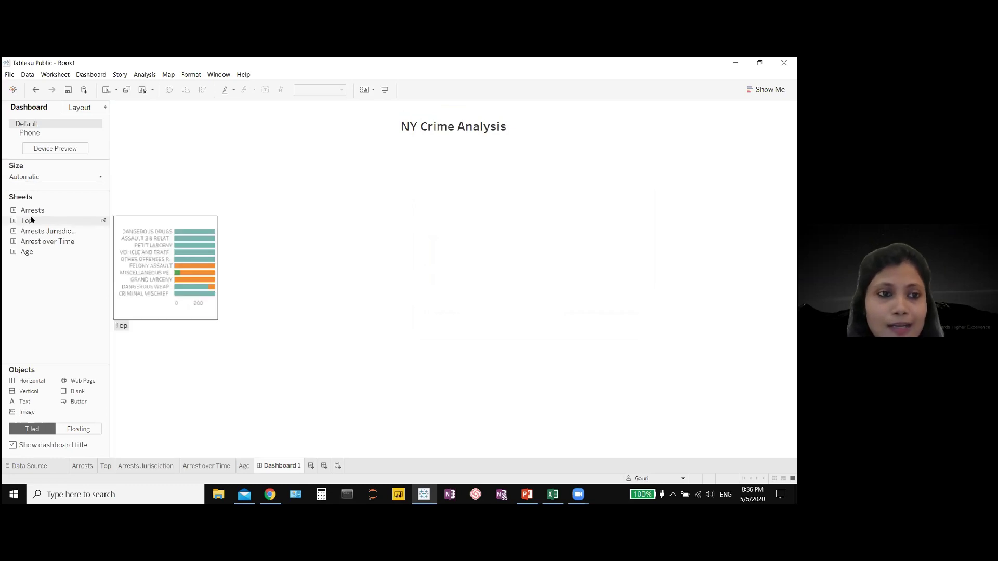
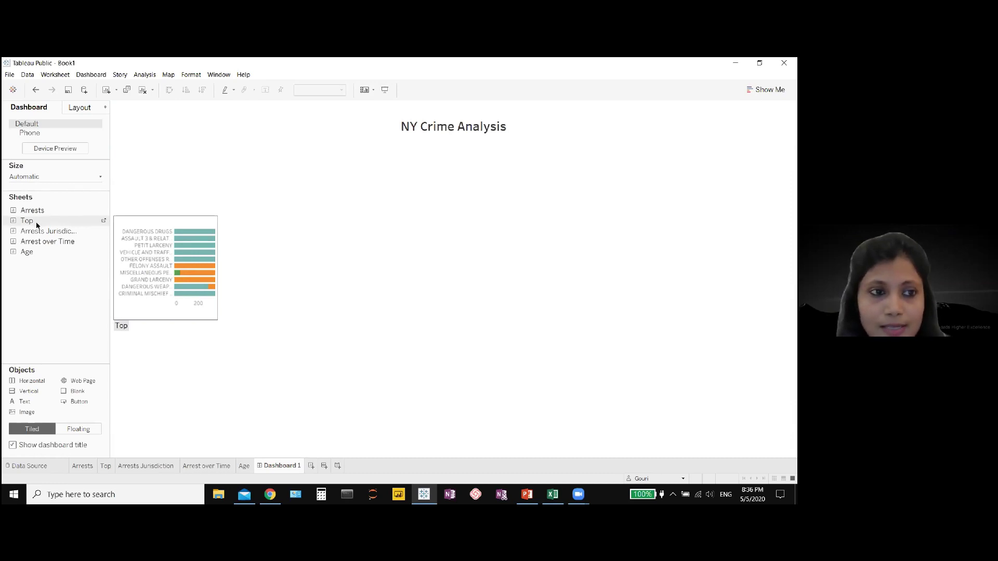
pyautogui.moveTo(36, 224); pyautogui.dragTo(221, 221)
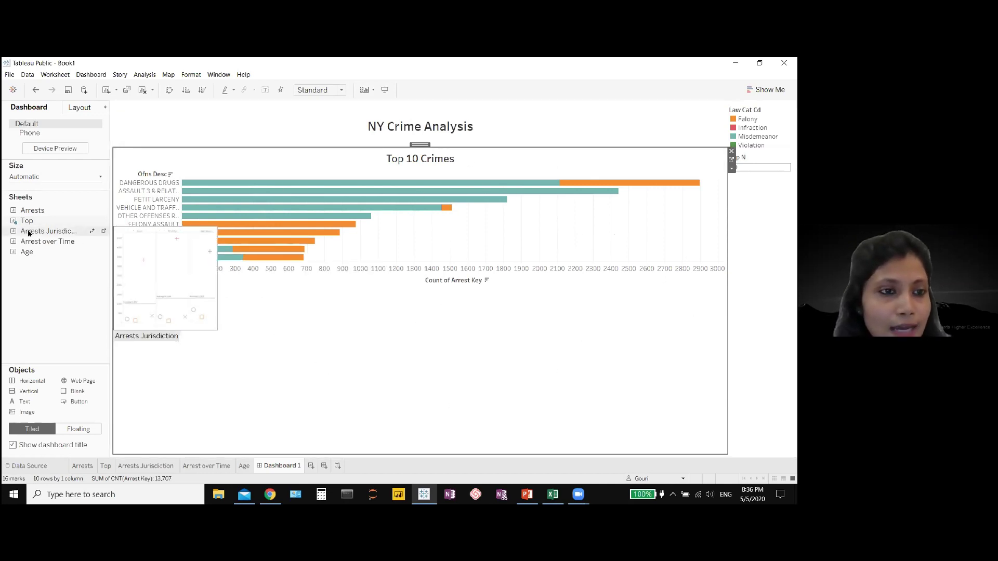
# Step: Place the Arrests Jurisdiction, Arrest over Time and Age worksheets on the dashboard with the Top sheet in a two-by-two layout
pyautogui.moveTo(29, 234); pyautogui.dragTo(641, 258)
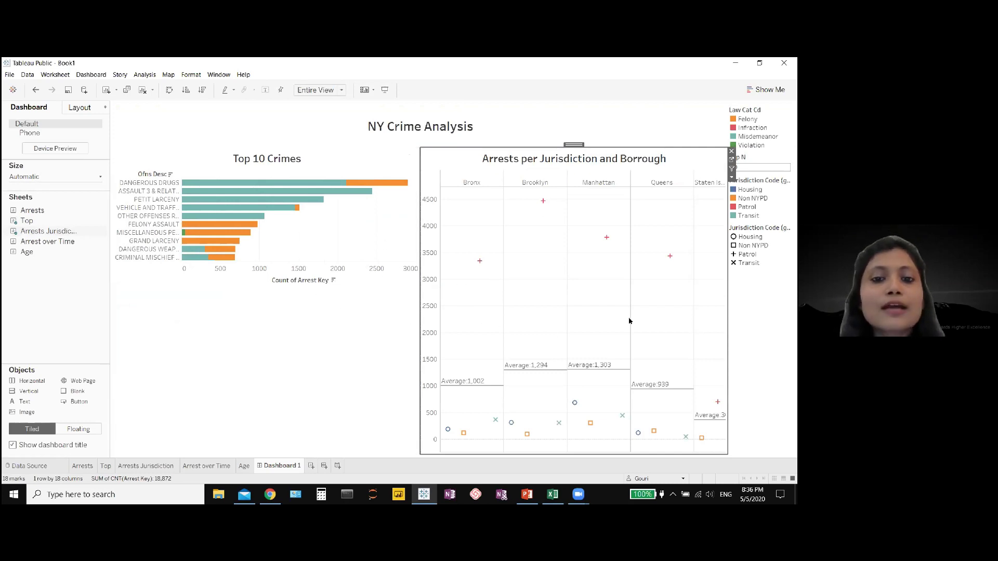
pyautogui.moveTo(47, 241); pyautogui.dragTo(165, 325)
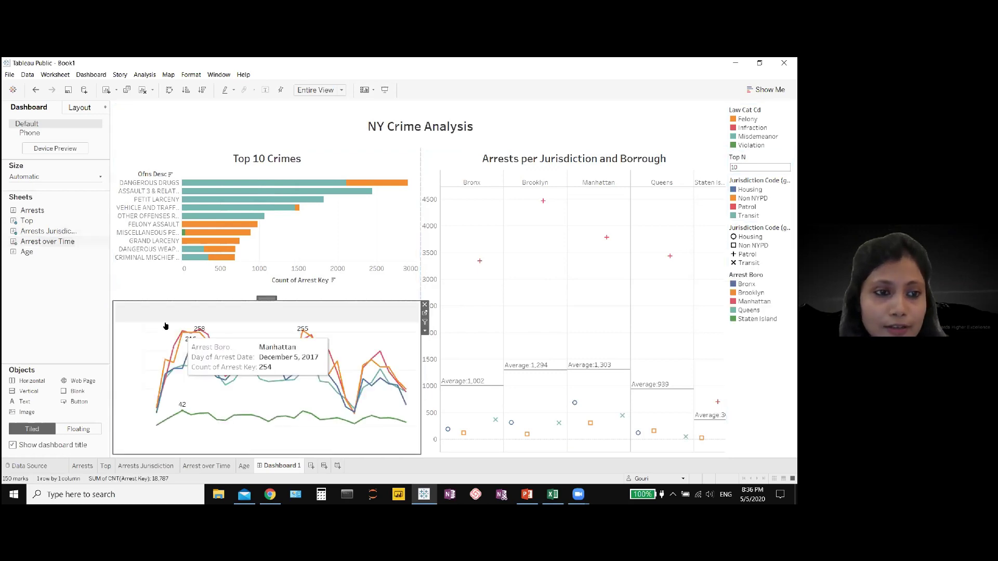
pyautogui.moveTo(115, 276); pyautogui.dragTo(562, 386)
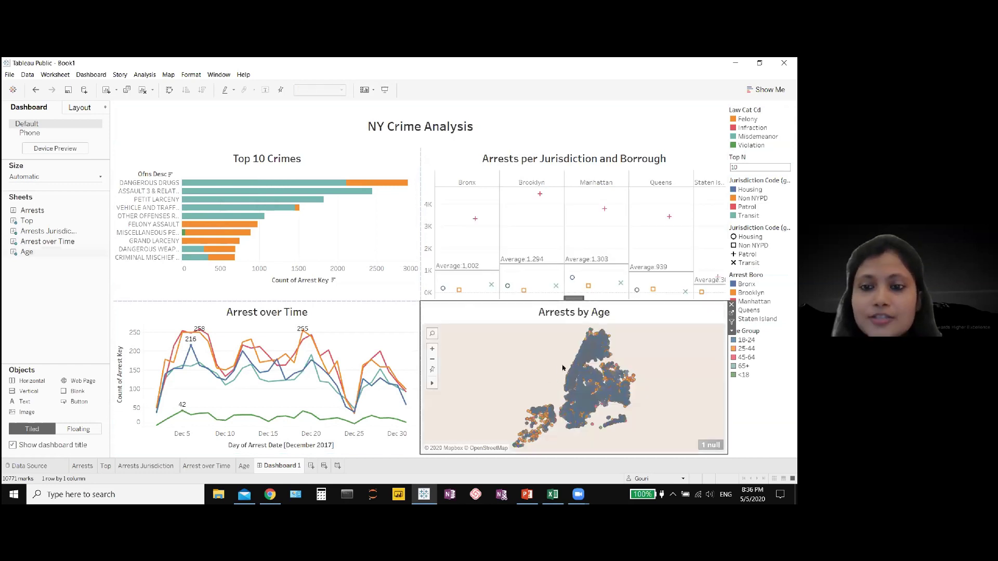
pyautogui.click(769, 428)
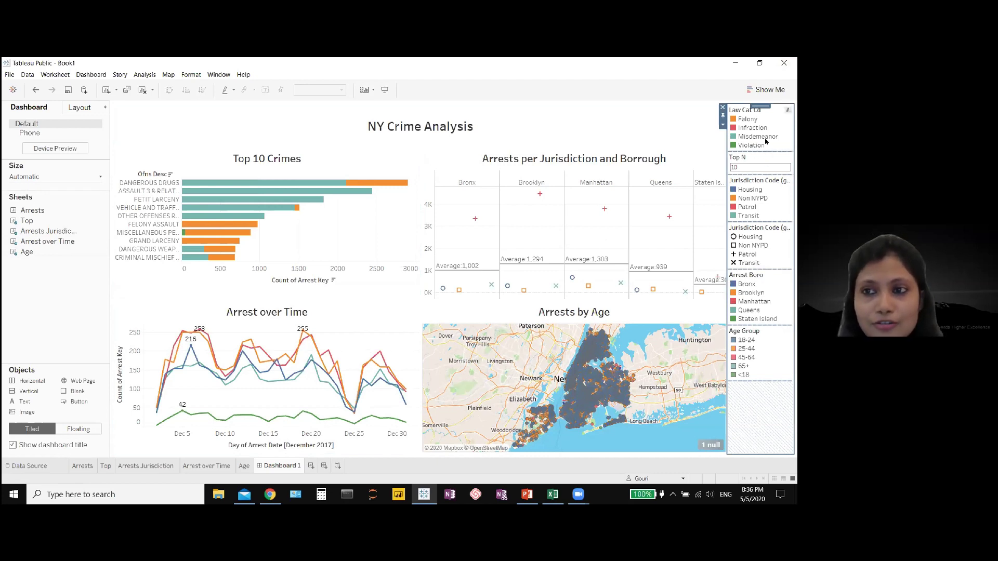
pyautogui.moveTo(758, 101); pyautogui.dragTo(229, 274)
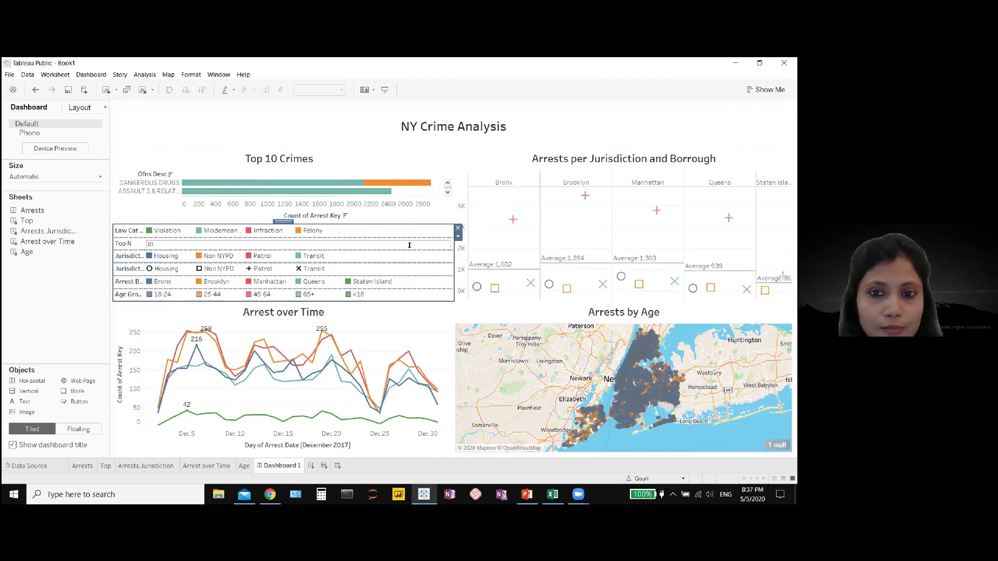
pyautogui.click(458, 228)
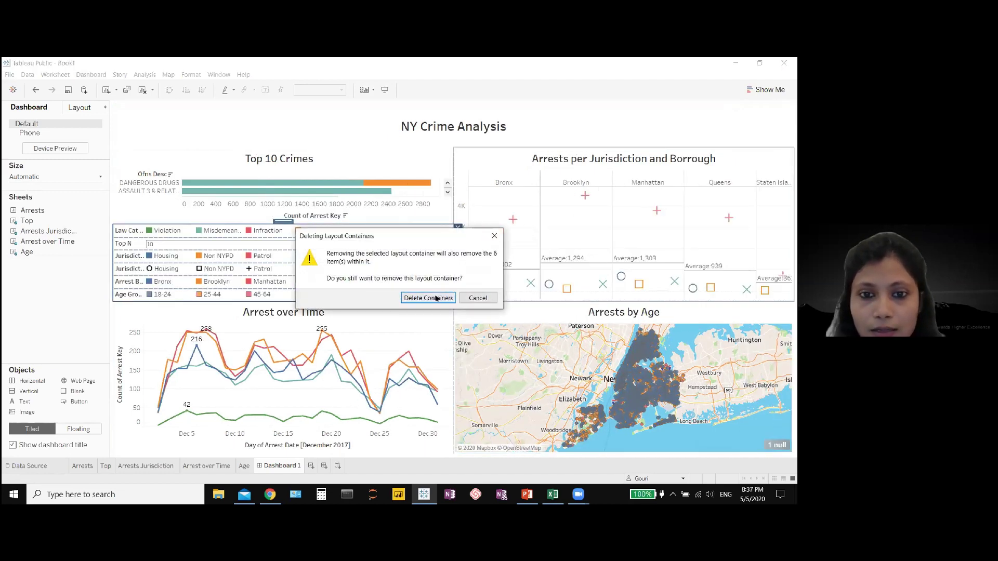
pyautogui.click(494, 235)
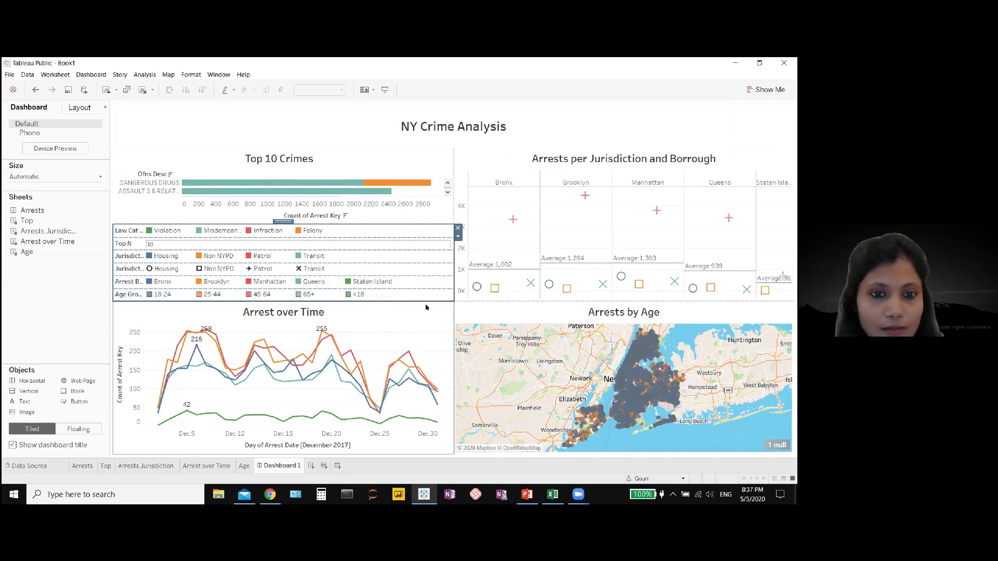
pyautogui.hotkey('ctrl', 'z')
# Step: Move the Law Cat Cd legend below the Top 10 Crimes chart and the Jurisdiction Code color legend below its chart, each in one compact row
pyautogui.click(760, 112)
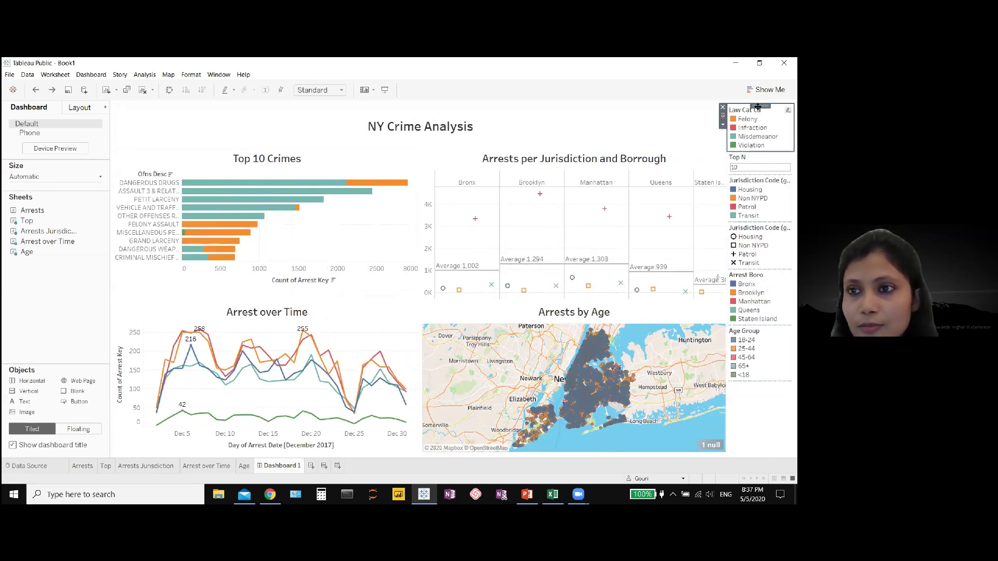
pyautogui.moveTo(760, 112); pyautogui.dragTo(232, 263)
pyautogui.moveTo(308, 274); pyautogui.dragTo(295, 276)
pyautogui.click(738, 172)
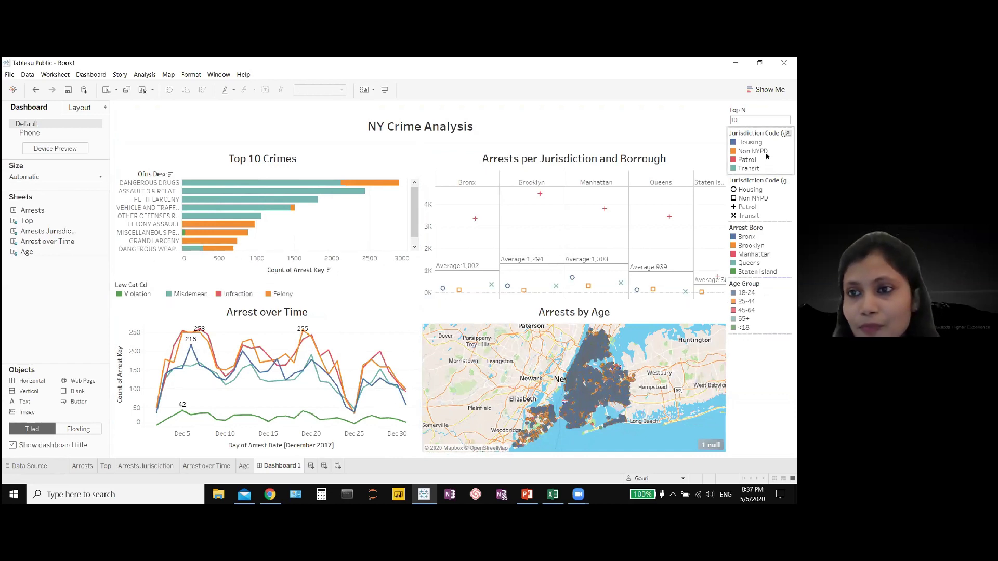
pyautogui.moveTo(758, 121); pyautogui.dragTo(560, 275)
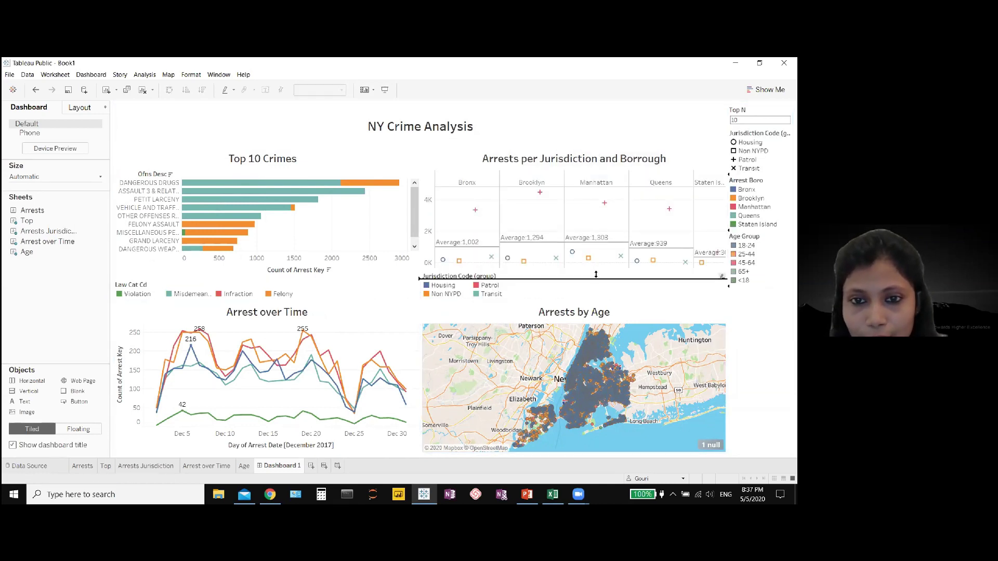
pyautogui.click(779, 345)
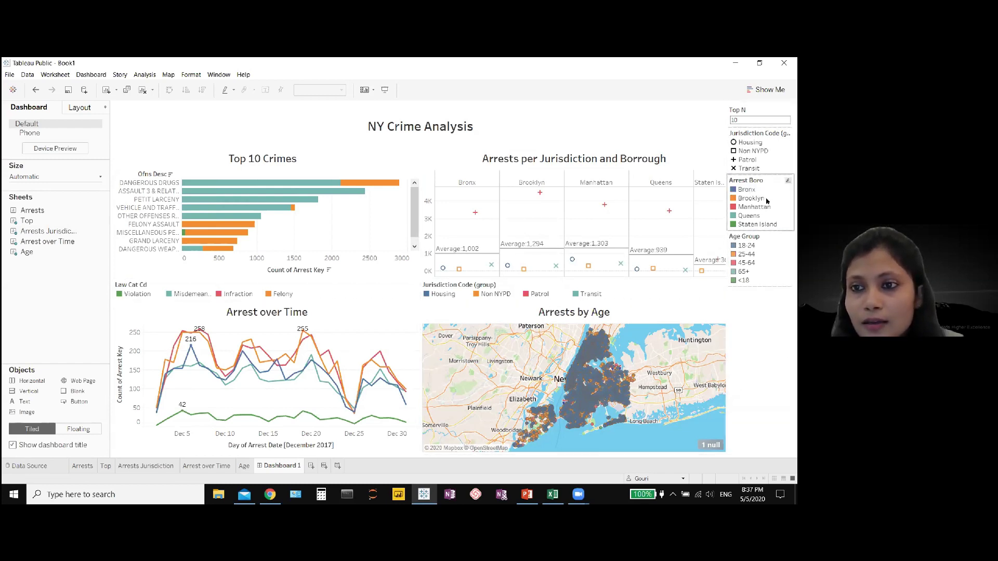
# Step: Move the Age Group legend below the Arrests by Age map and the Arrest Boro legend below the Arrest over Time chart
pyautogui.click(747, 240)
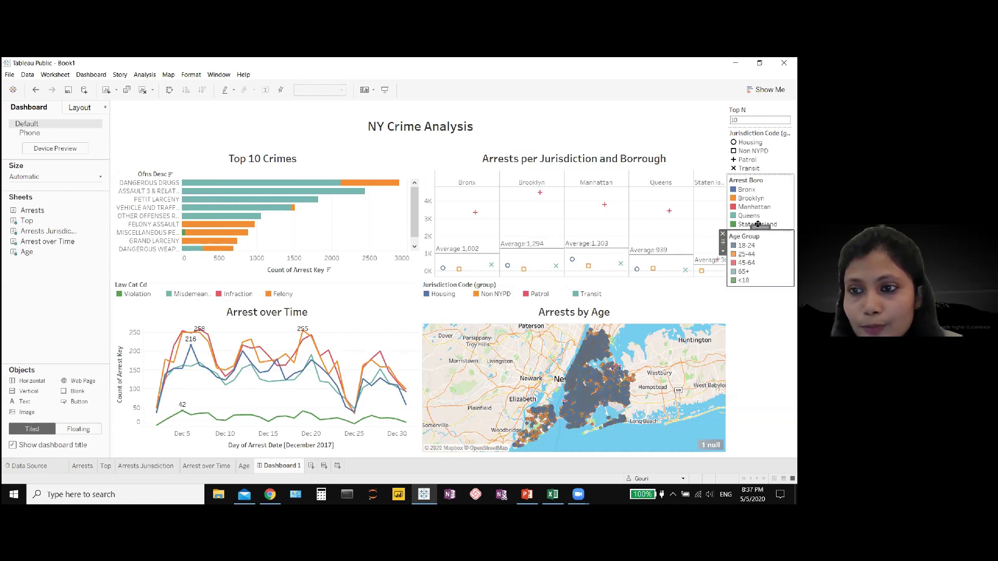
pyautogui.moveTo(747, 241); pyautogui.dragTo(619, 429)
pyautogui.click(748, 187)
pyautogui.moveTo(747, 178); pyautogui.dragTo(203, 409)
pyautogui.moveTo(228, 421); pyautogui.dragTo(298, 429)
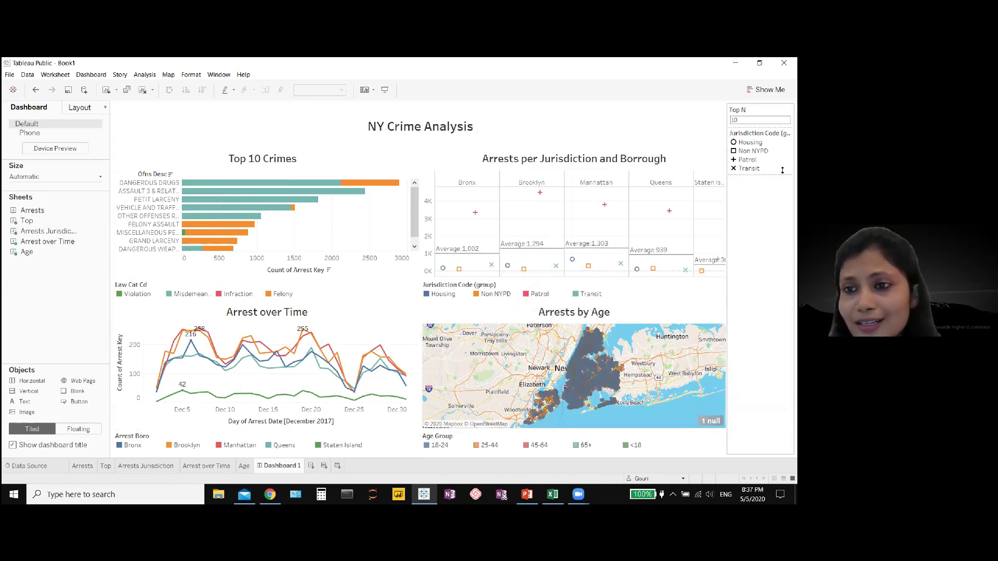
# Step: Remove the Jurisdiction Code shape legend and float the Top N parameter control beside the Top 10 Crimes title
pyautogui.click(763, 167)
pyautogui.click(723, 130)
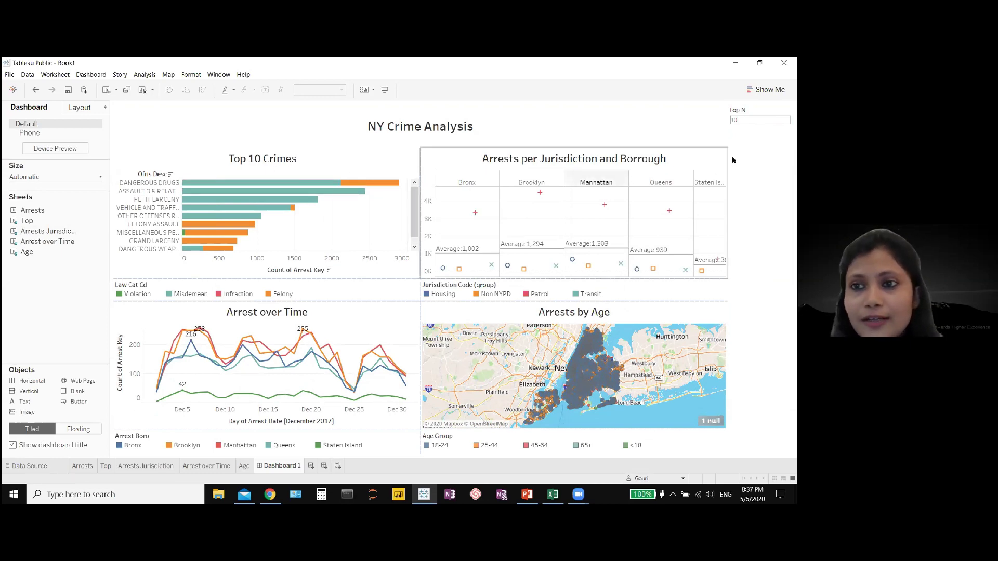
pyautogui.click(759, 114)
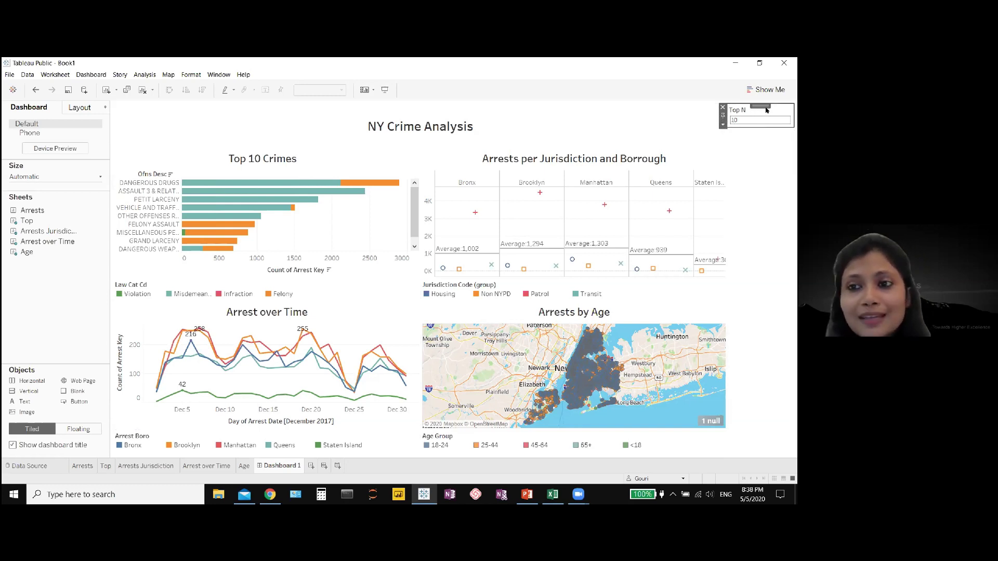
pyautogui.click(722, 126)
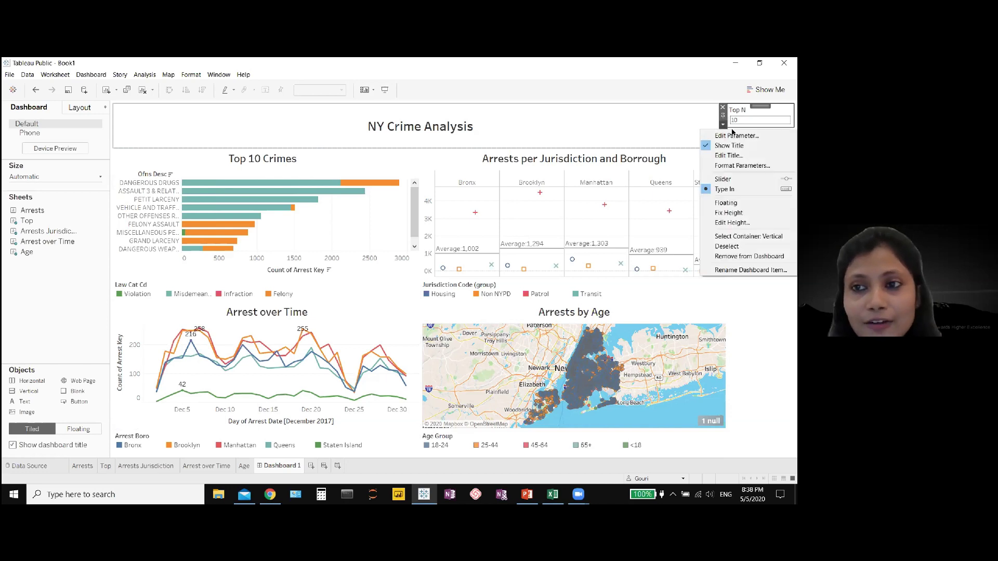
pyautogui.click(730, 203)
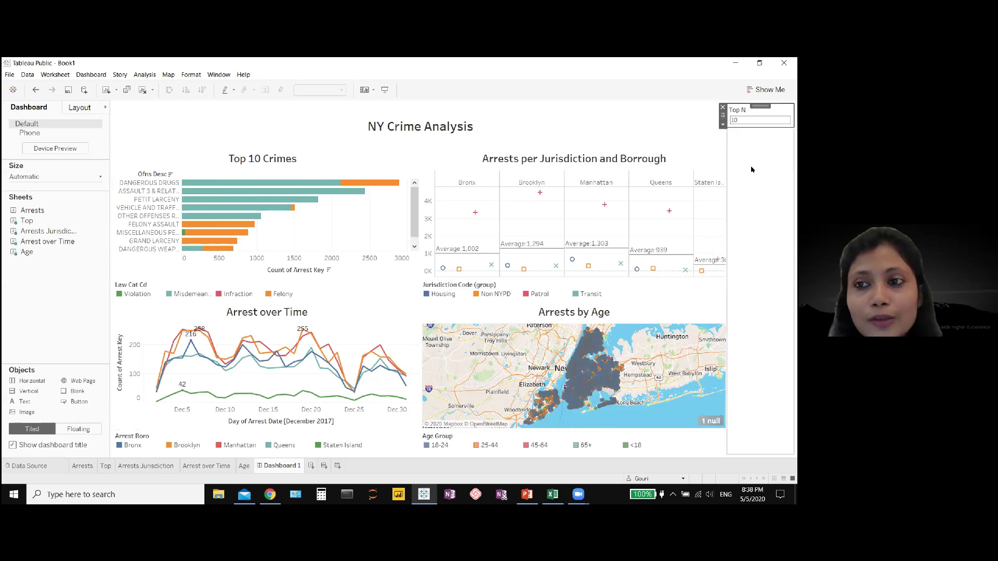
pyautogui.moveTo(745, 110); pyautogui.dragTo(358, 158)
pyautogui.click(375, 156)
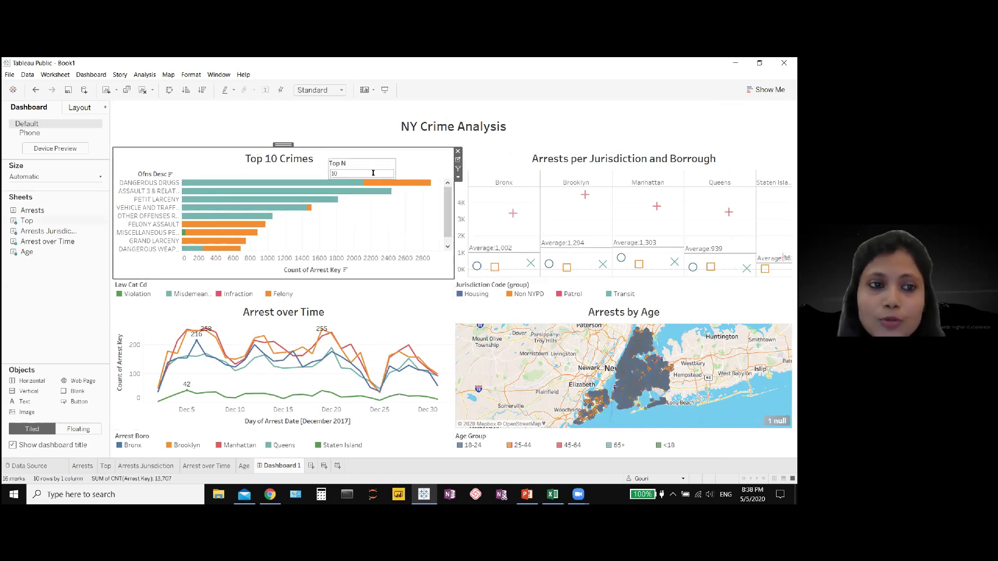
# Step: Format the dashboard title with light gray shading and a black font
pyautogui.click(419, 139)
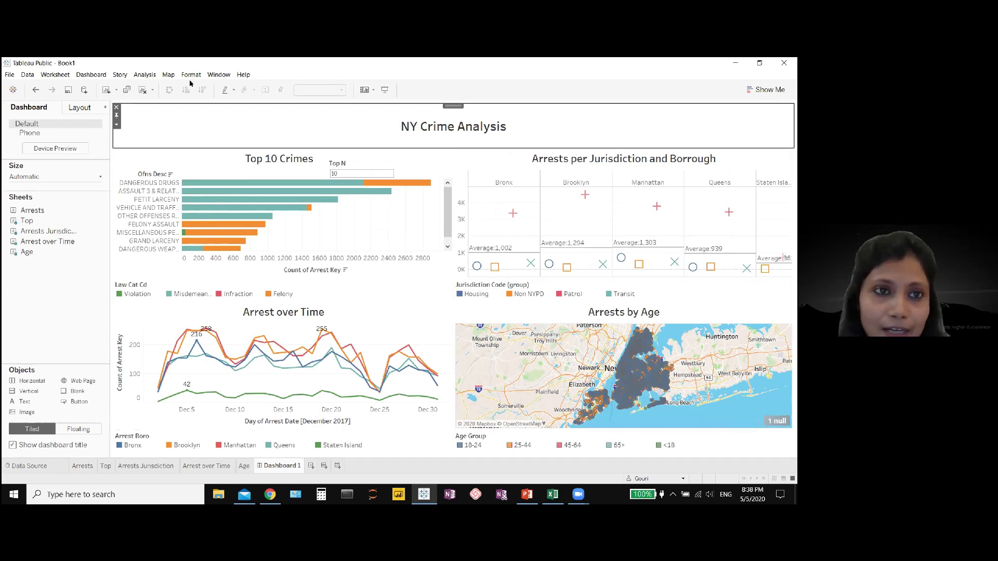
pyautogui.click(90, 75)
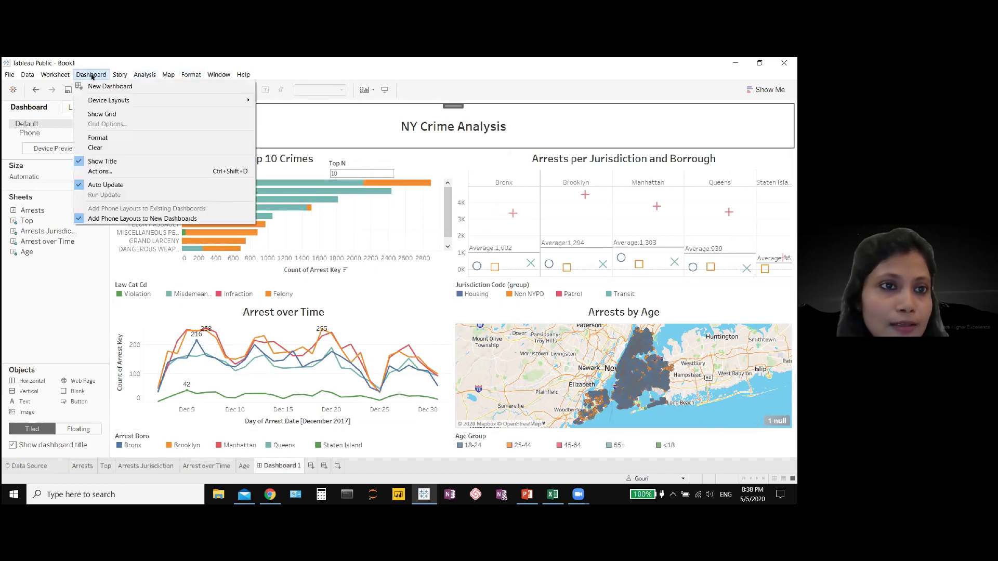
pyautogui.click(97, 138)
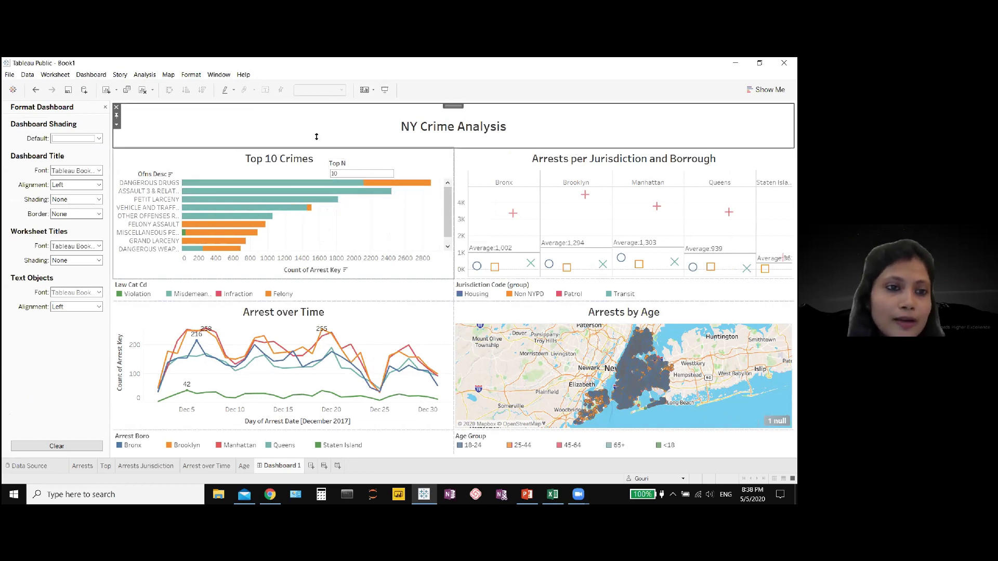
pyautogui.click(67, 200)
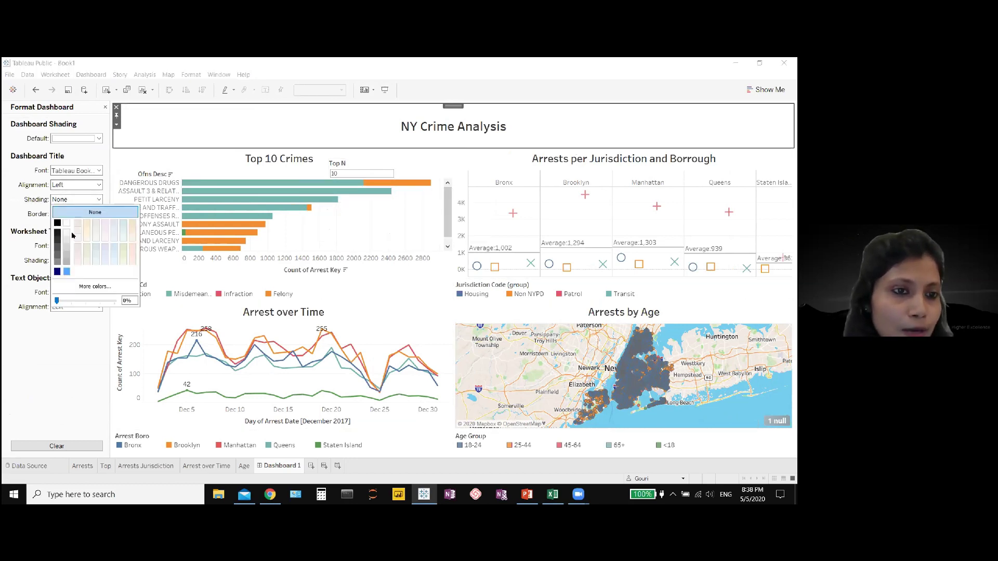
pyautogui.click(68, 251)
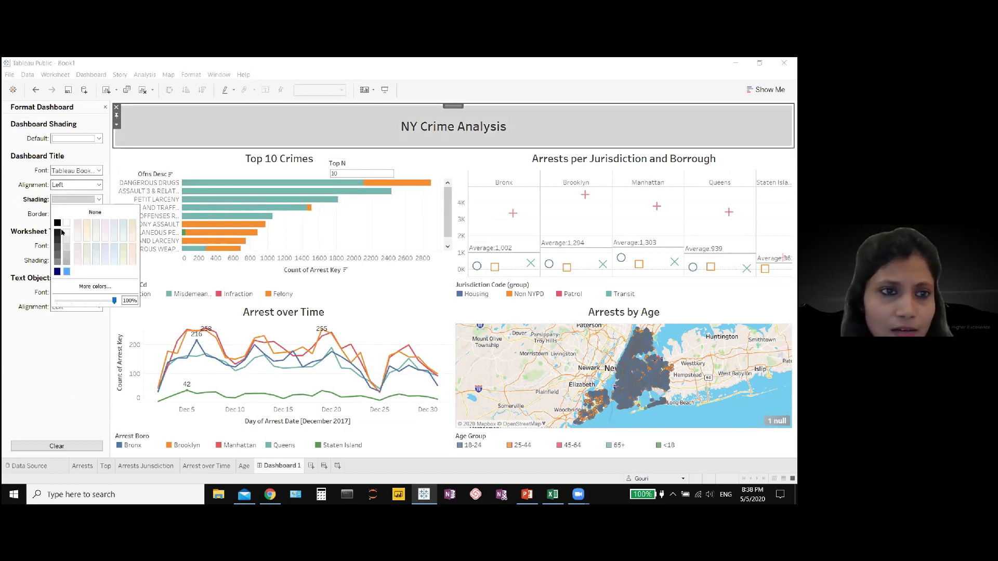
pyautogui.click(85, 171)
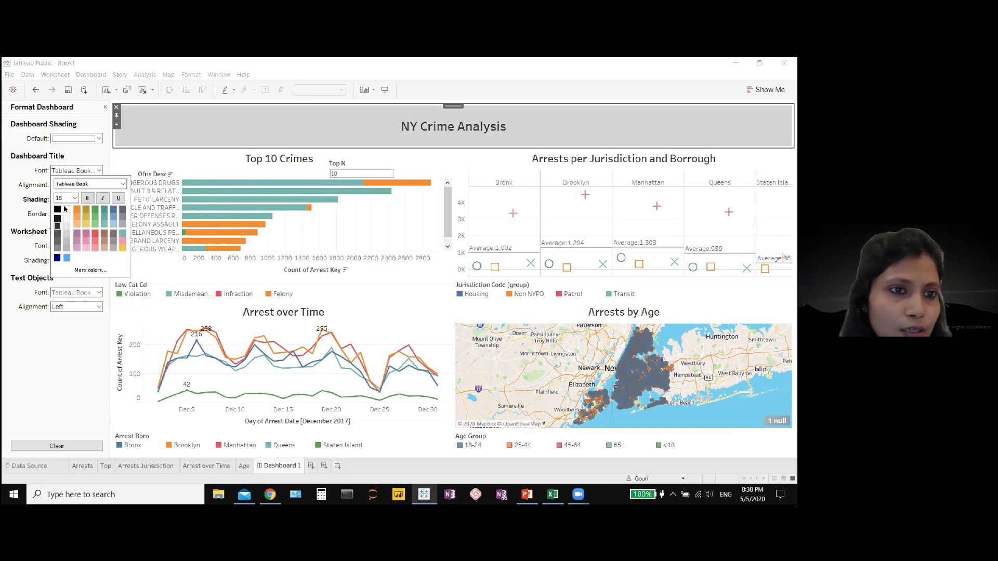
pyautogui.click(65, 209)
pyautogui.click(57, 210)
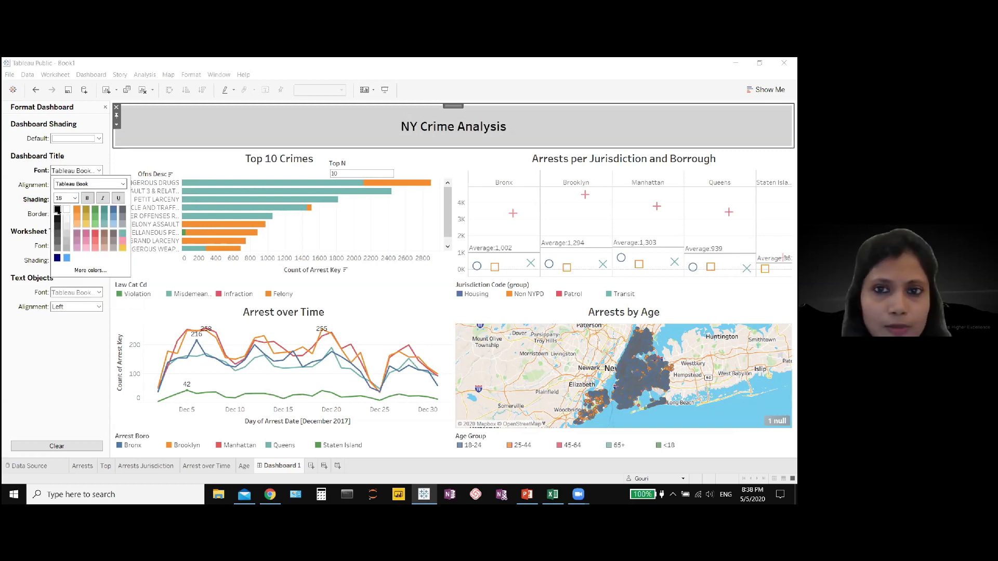
pyautogui.click(62, 331)
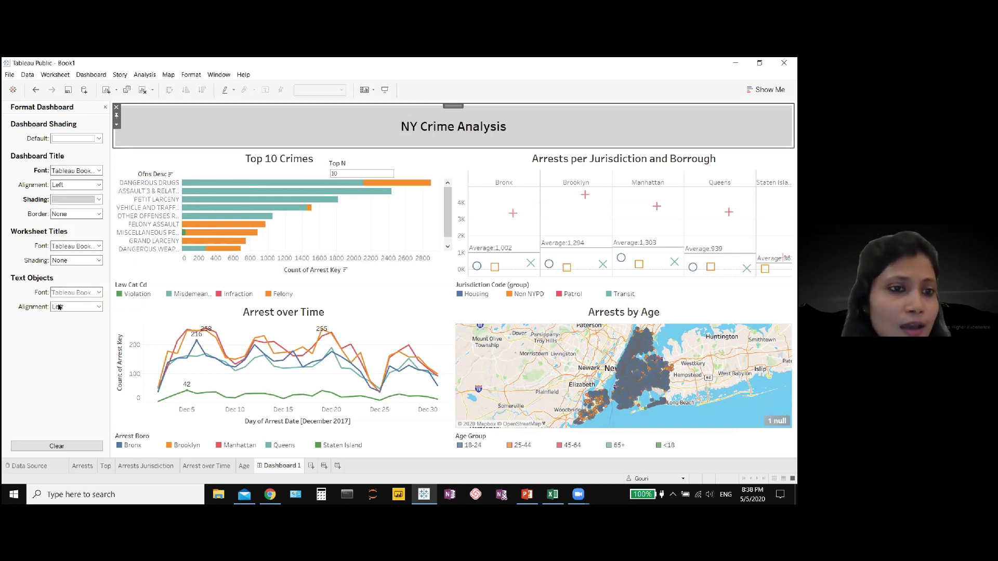
# Step: Apply light gray shading to the worksheet titles and close the dashboard formatting options
pyautogui.click(64, 261)
pyautogui.click(68, 310)
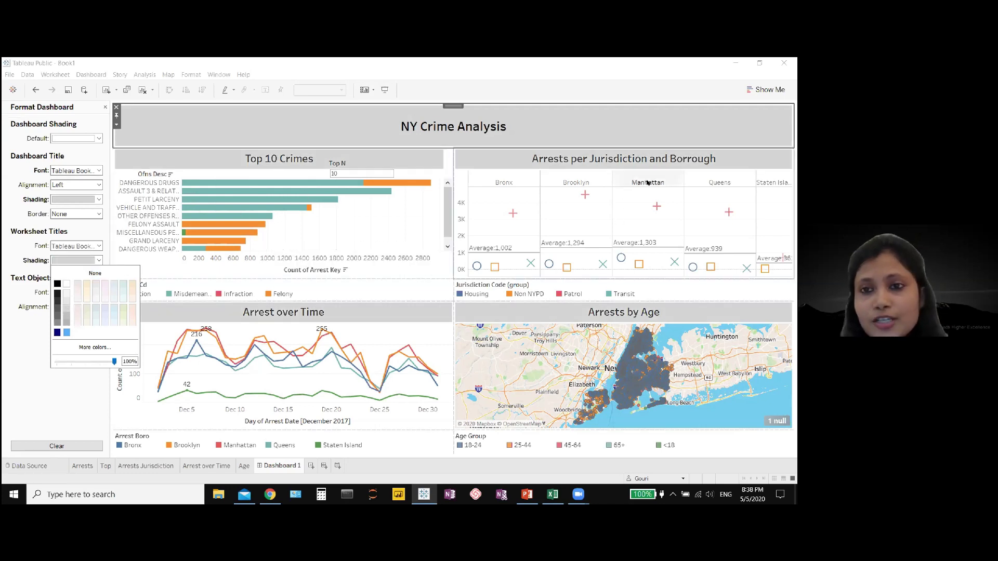
pyautogui.click(116, 178)
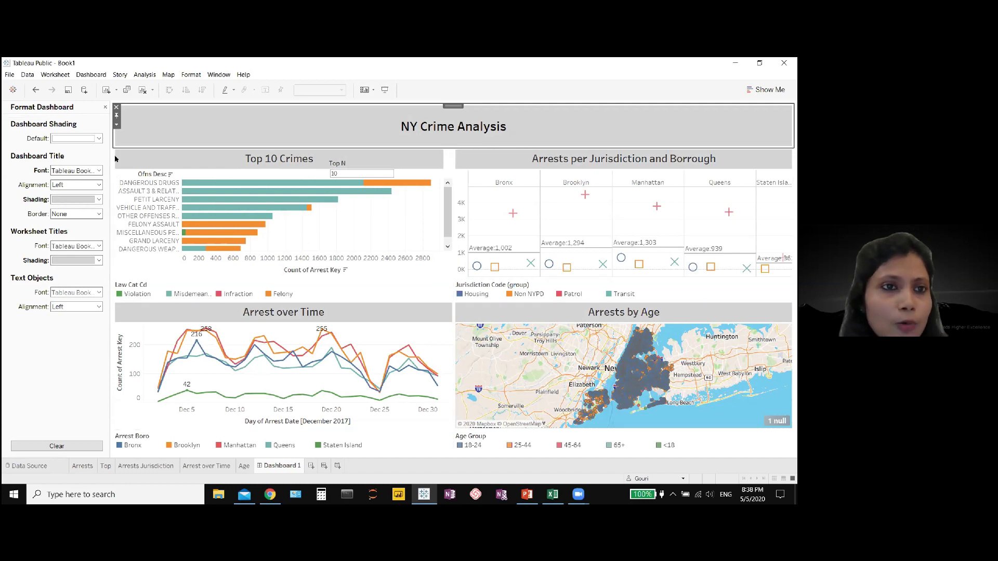
pyautogui.click(105, 107)
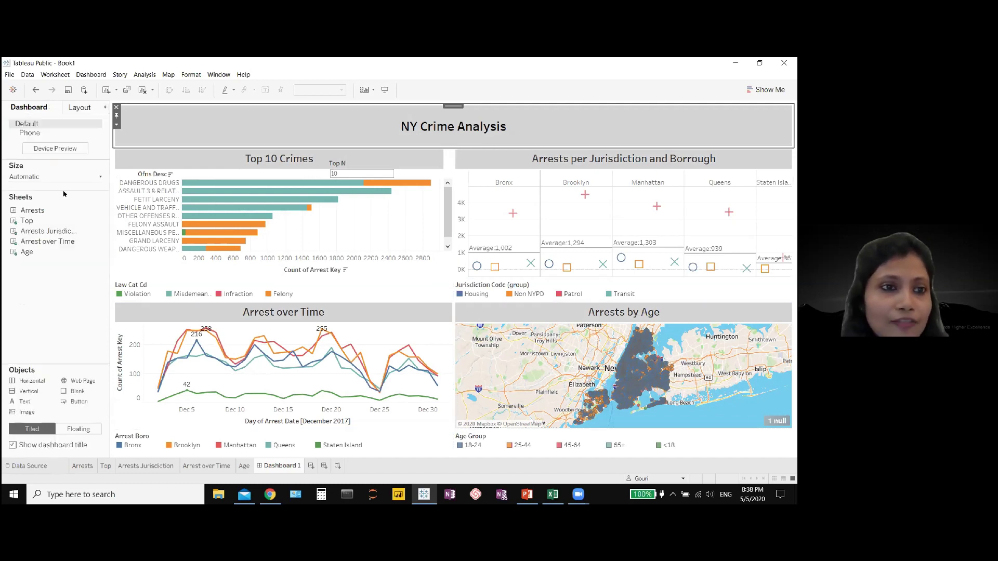
# Step: Add the Arrests worksheet to the dashboard as a floating object, place it over the right end of the title band, and narrow it to fit
pyautogui.moveTo(48, 212)
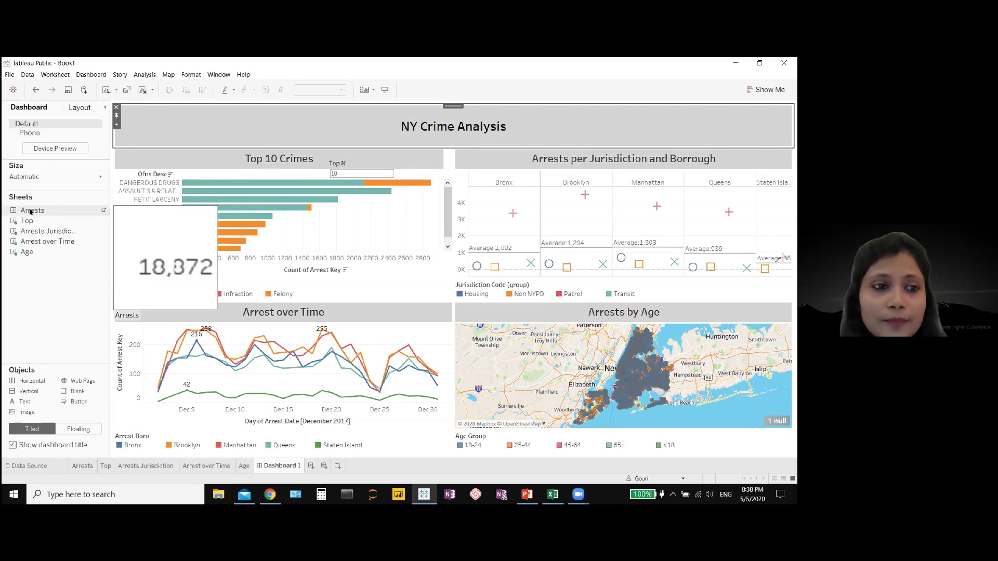
pyautogui.click(42, 212)
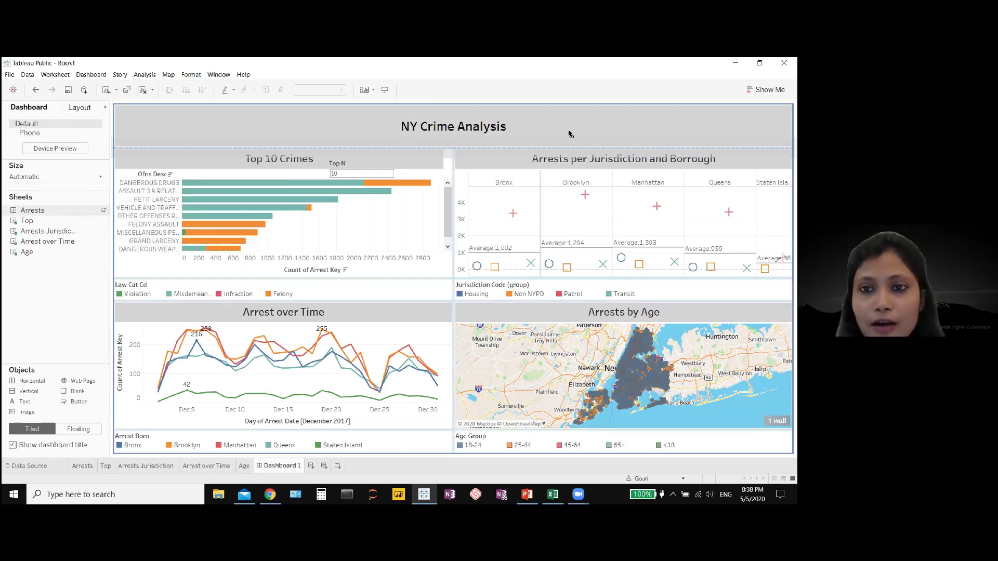
pyautogui.moveTo(569, 134); pyautogui.dragTo(569, 131)
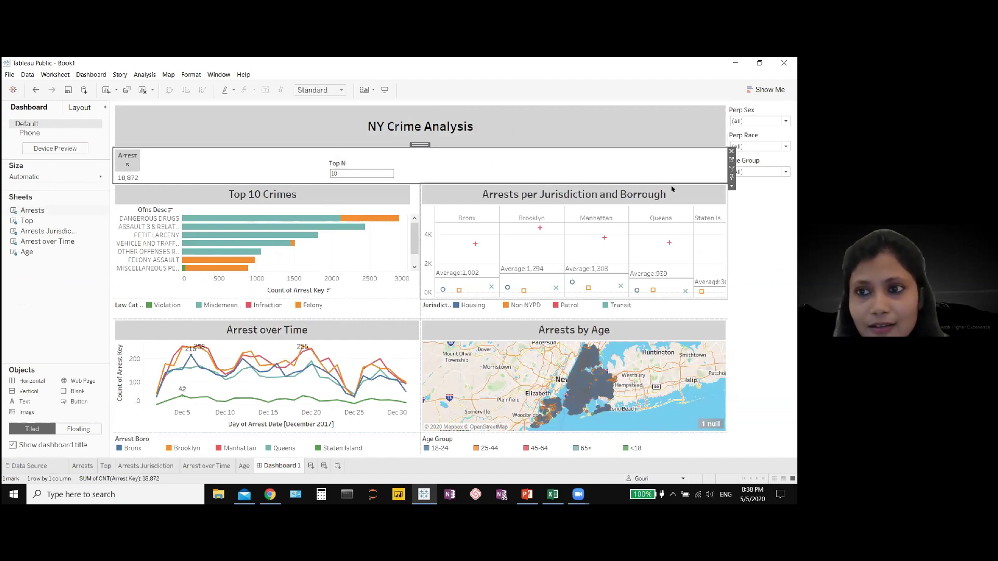
pyautogui.click(732, 186)
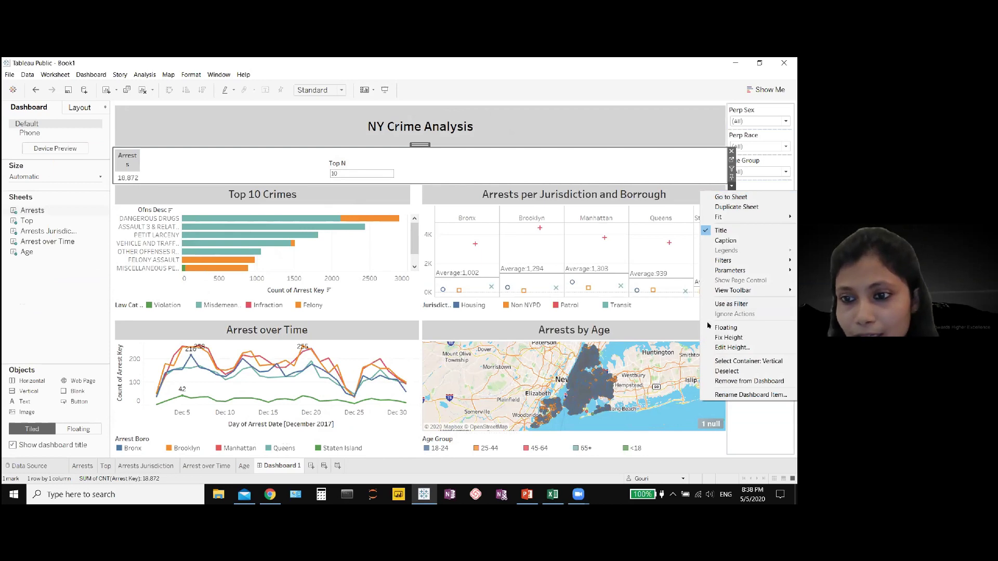
pyautogui.click(726, 328)
pyautogui.moveTo(241, 143); pyautogui.dragTo(689, 108)
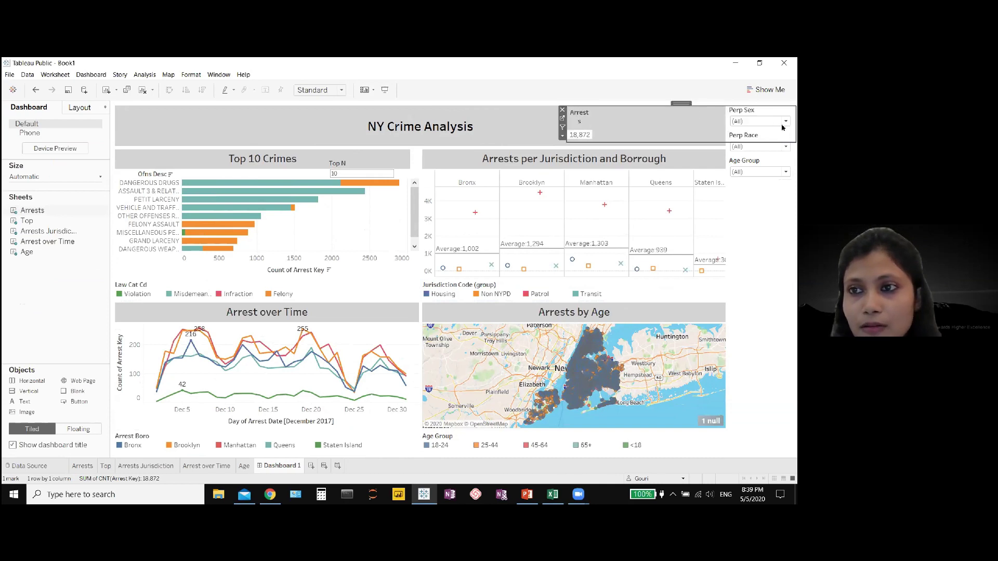
pyautogui.moveTo(794, 127); pyautogui.dragTo(724, 122)
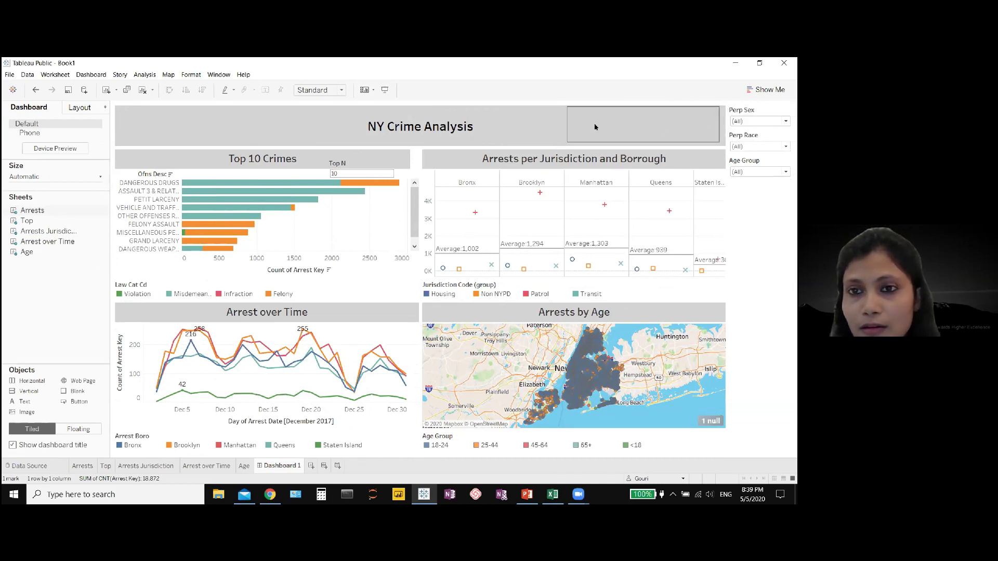
# Step: Narrow the floating Arrests object and slightly reduce its height so it sits compactly within the title band's right end
pyautogui.moveTo(563, 115); pyautogui.dragTo(587, 121)
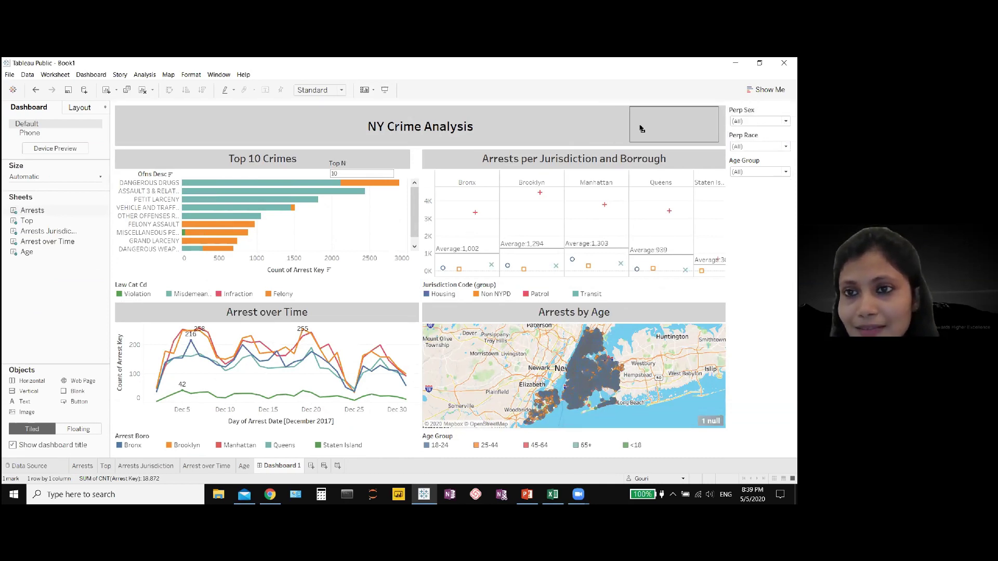
pyautogui.moveTo(651, 126); pyautogui.dragTo(653, 126)
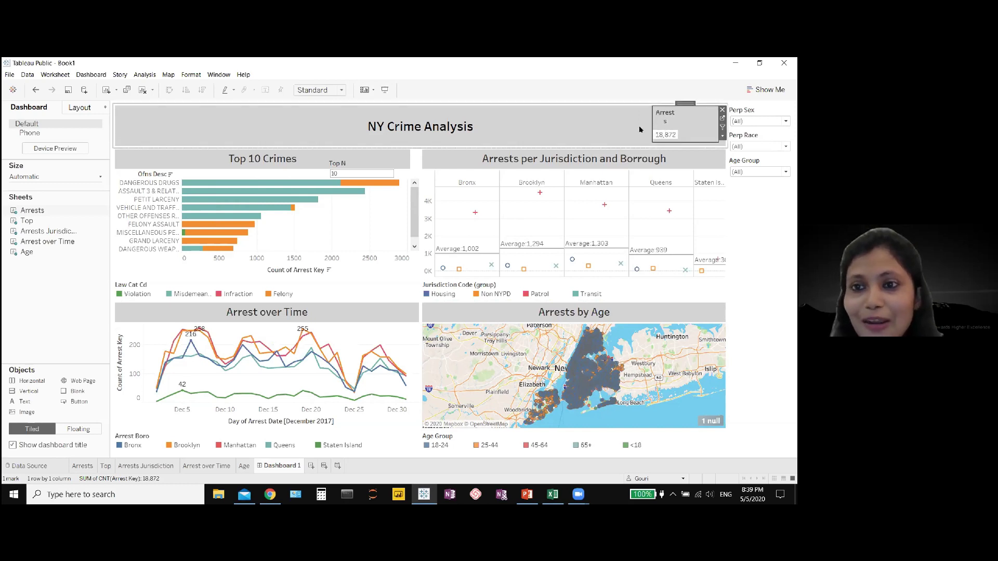
pyautogui.moveTo(704, 102); pyautogui.dragTo(704, 109)
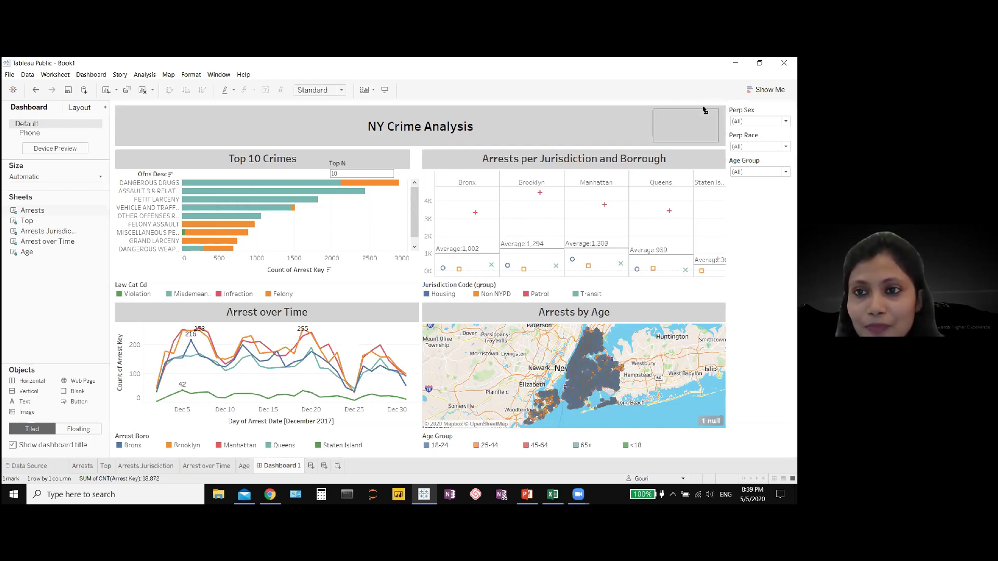
# Step: Make the Age Group filter floating and place it in the title band beside the dashboard title
pyautogui.click(751, 162)
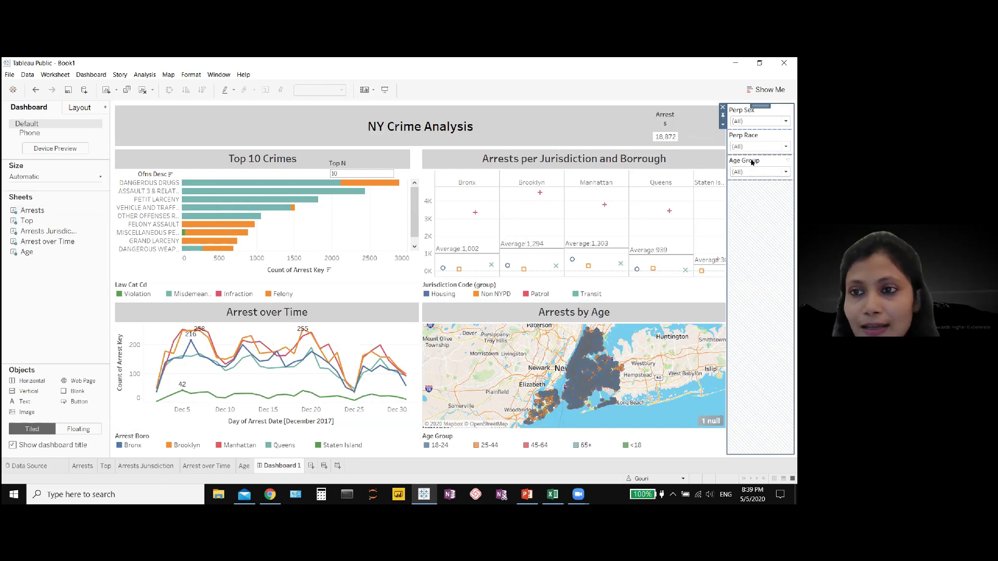
pyautogui.click(748, 173)
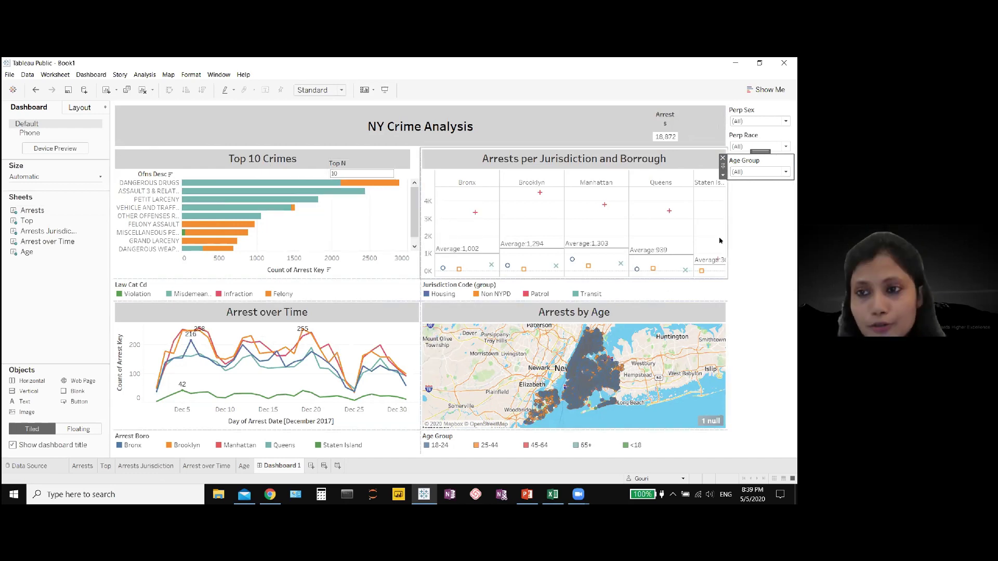
pyautogui.click(724, 175)
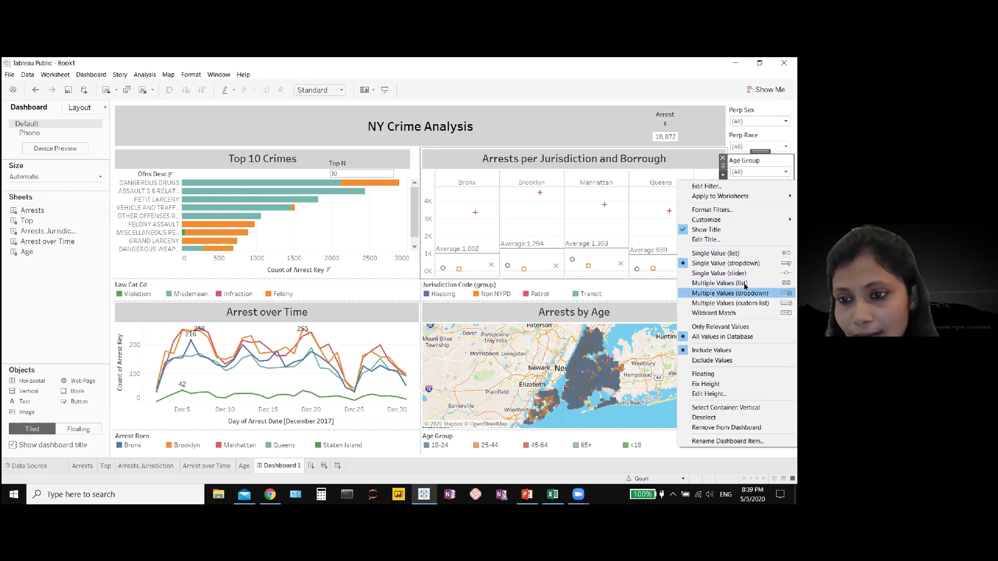
pyautogui.click(703, 374)
pyautogui.moveTo(770, 144); pyautogui.dragTo(516, 122)
# Step: Make the Perp Race filter floating and place it in the title band beside the Age Group filter
pyautogui.click(746, 137)
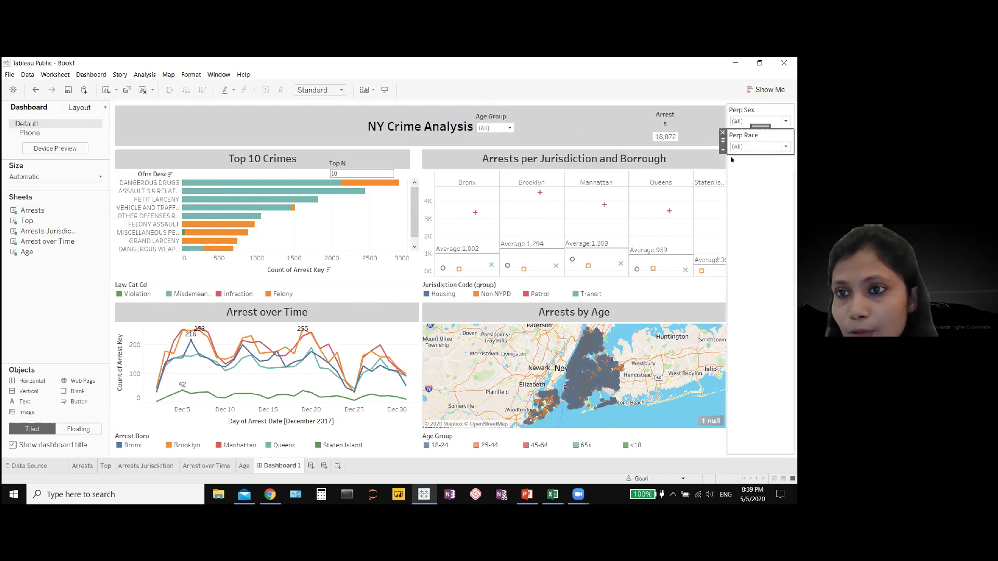
pyautogui.click(722, 151)
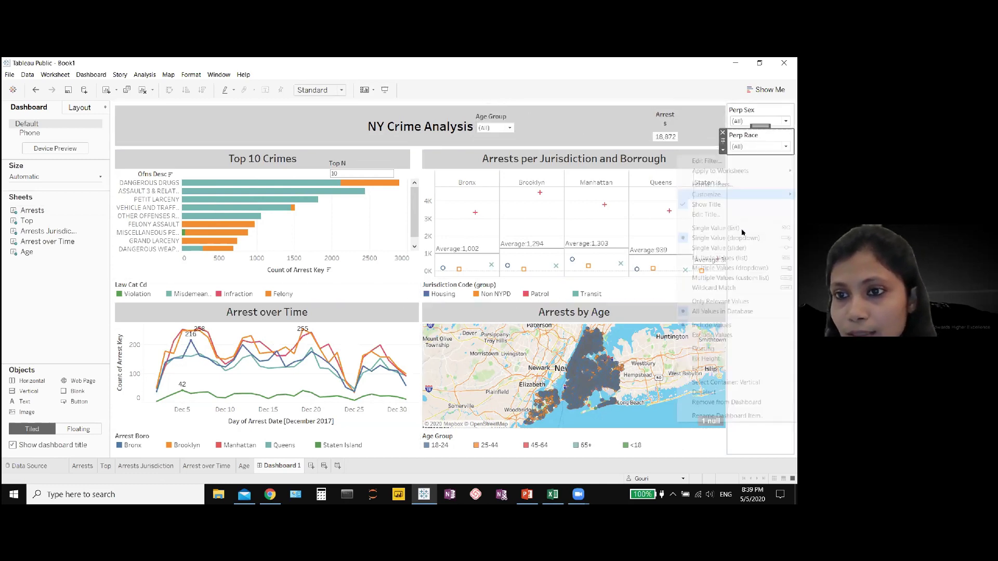
pyautogui.click(731, 345)
pyautogui.moveTo(752, 137)
pyautogui.mouseDown()
pyautogui.moveTo(555, 108)
pyautogui.moveTo(570, 121)
pyautogui.mouseUp()
# Step: Try to float the container holding the Perp Sex filter and place it in the title band beside Perp Race
pyautogui.click(754, 126)
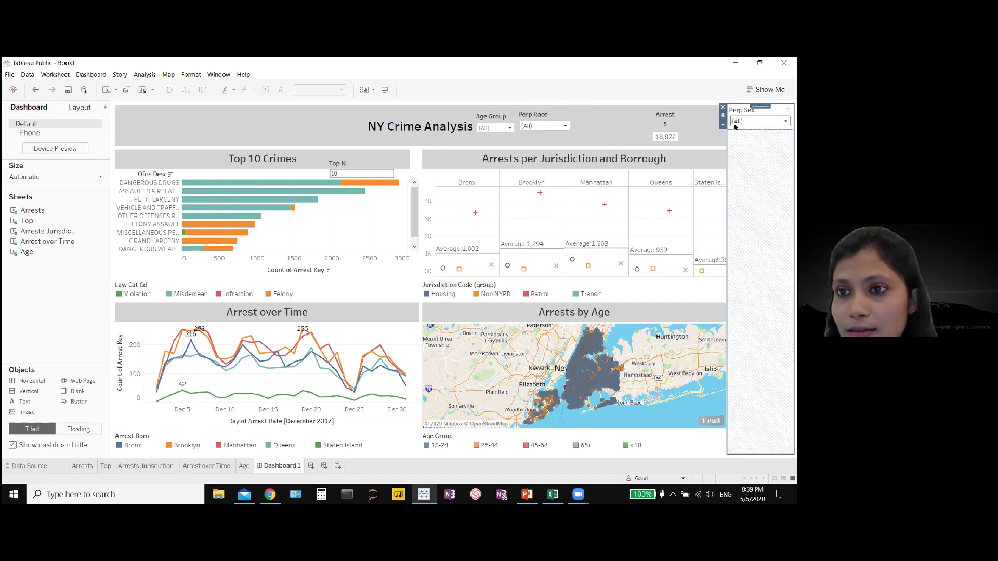
pyautogui.click(723, 124)
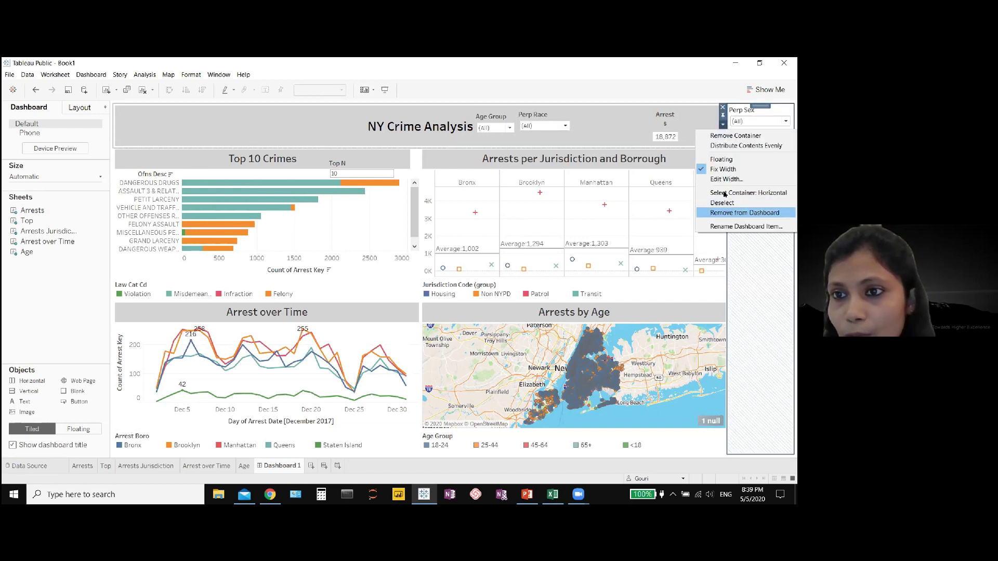
pyautogui.click(734, 133)
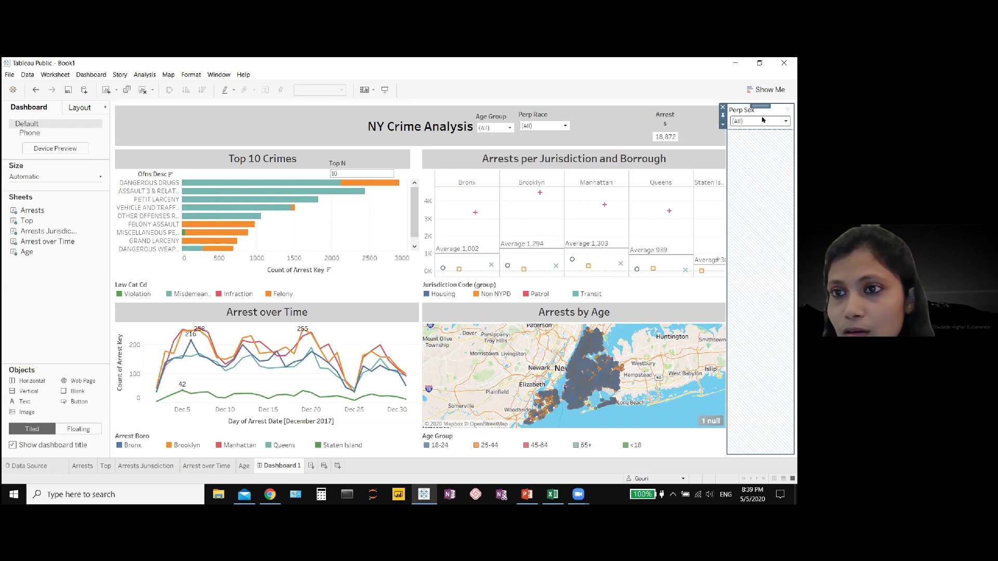
pyautogui.click(722, 125)
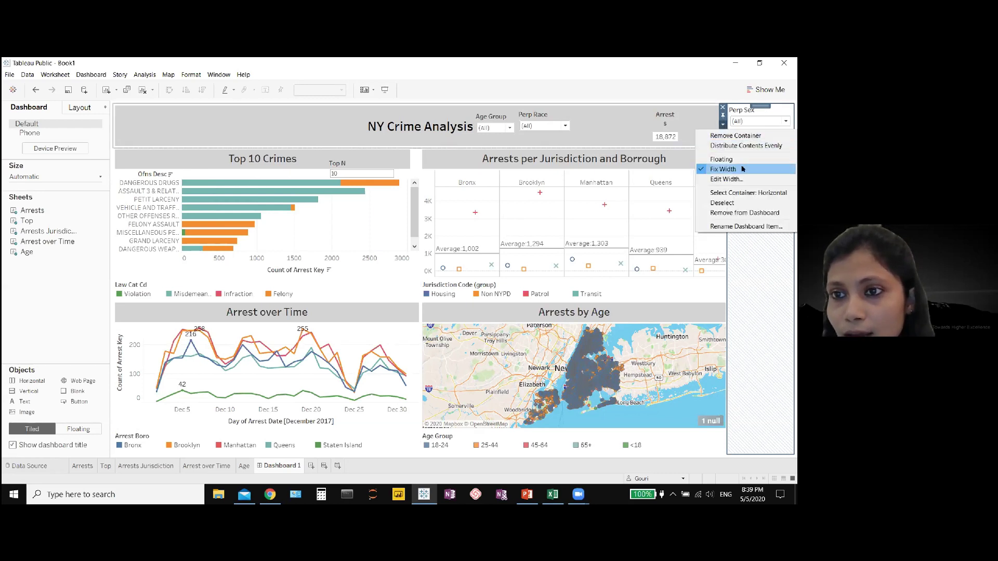
pyautogui.click(734, 169)
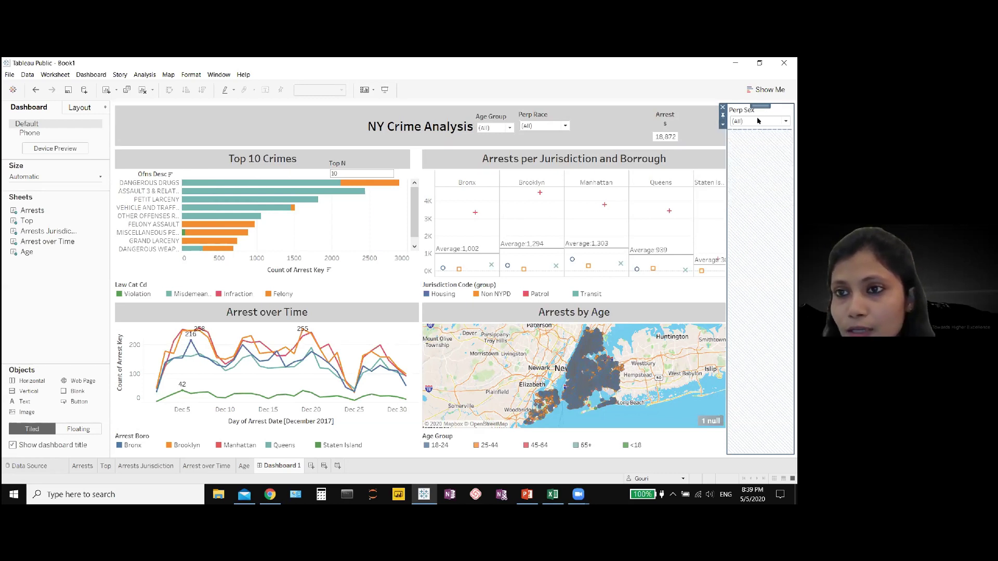
pyautogui.moveTo(763, 136); pyautogui.dragTo(627, 117)
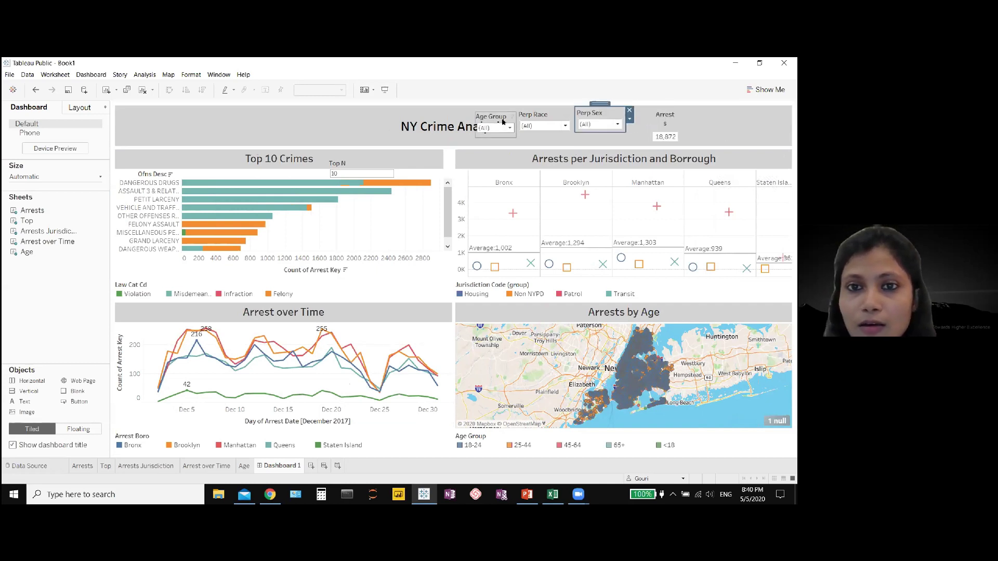
# Step: Try to shift the Arrests object and the Perp Sex filter farther right within the title band
pyautogui.click(667, 123)
pyautogui.moveTo(687, 104); pyautogui.dragTo(737, 104)
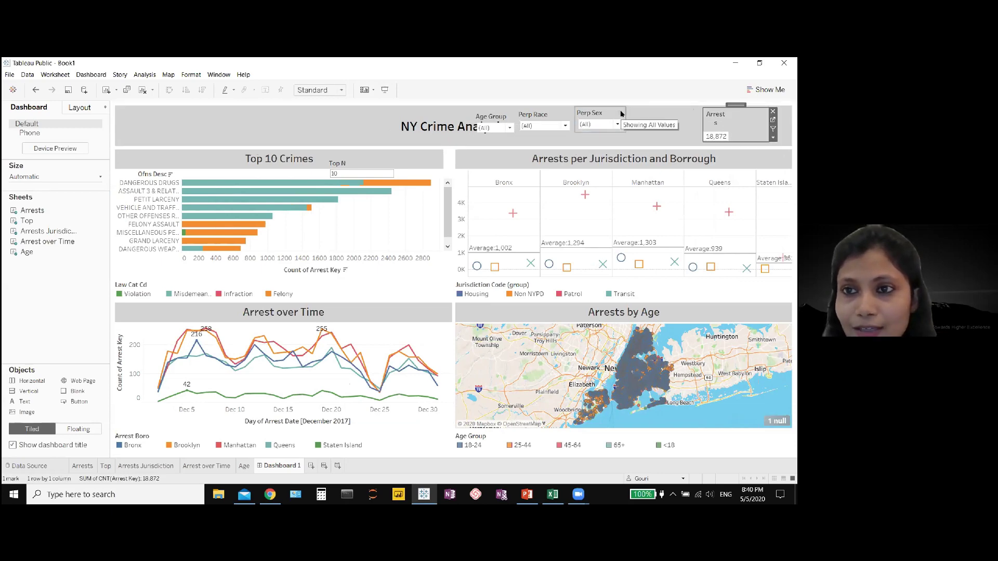
pyautogui.click(596, 109)
pyautogui.moveTo(619, 107); pyautogui.dragTo(739, 112)
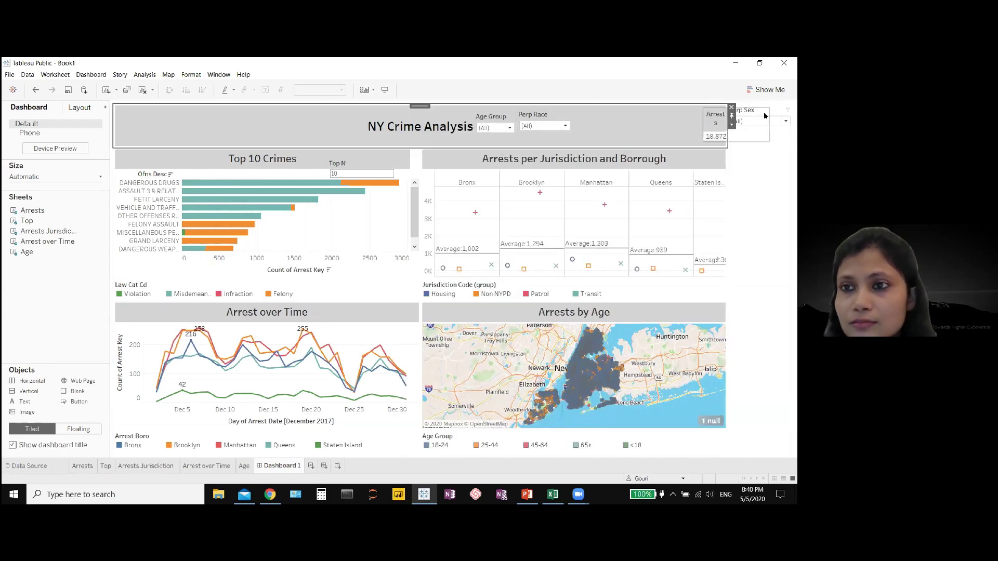
pyautogui.click(736, 104)
pyautogui.moveTo(736, 104); pyautogui.dragTo(766, 122)
# Step: Make the Perp Sex filter floating and place it in the title band between the Perp Race filter and Arrests object
pyautogui.click(756, 107)
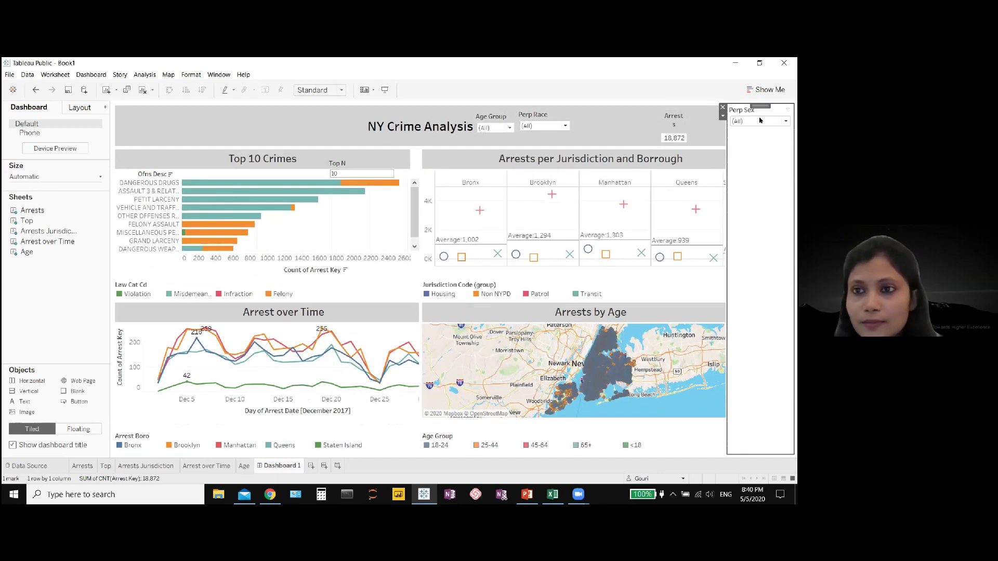
pyautogui.click(722, 117)
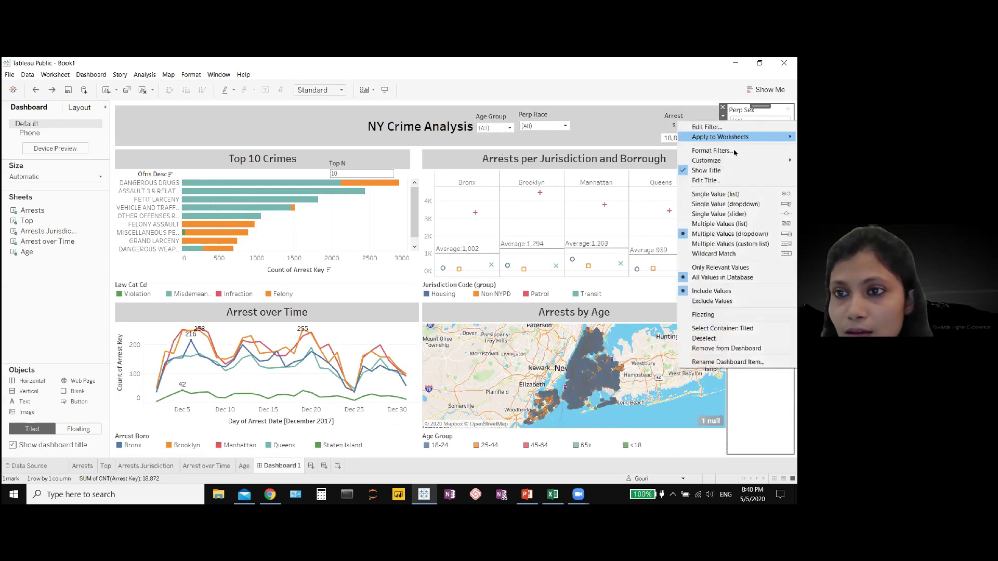
pyautogui.click(710, 315)
pyautogui.moveTo(750, 109); pyautogui.dragTo(616, 108)
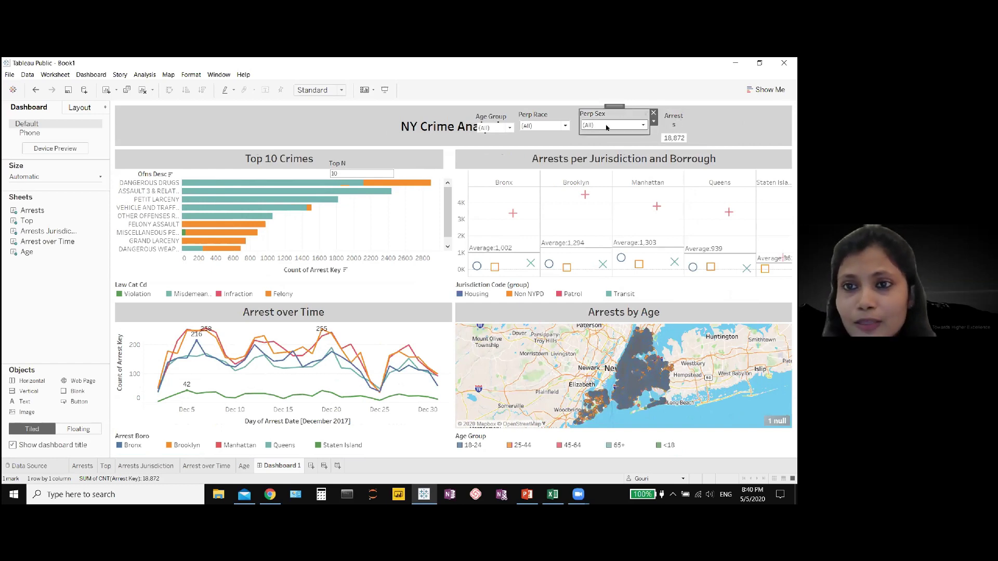
# Step: Shift the Arrests object and the Perp Sex, Perp Race and Age Group filters right along the title band, clear of the title
pyautogui.click(700, 124)
pyautogui.moveTo(694, 106); pyautogui.dragTo(741, 104)
pyautogui.moveTo(627, 113); pyautogui.dragTo(677, 119)
pyautogui.moveTo(548, 103)
pyautogui.mouseDown()
pyautogui.moveTo(540, 103)
pyautogui.moveTo(562, 108)
pyautogui.mouseUp()
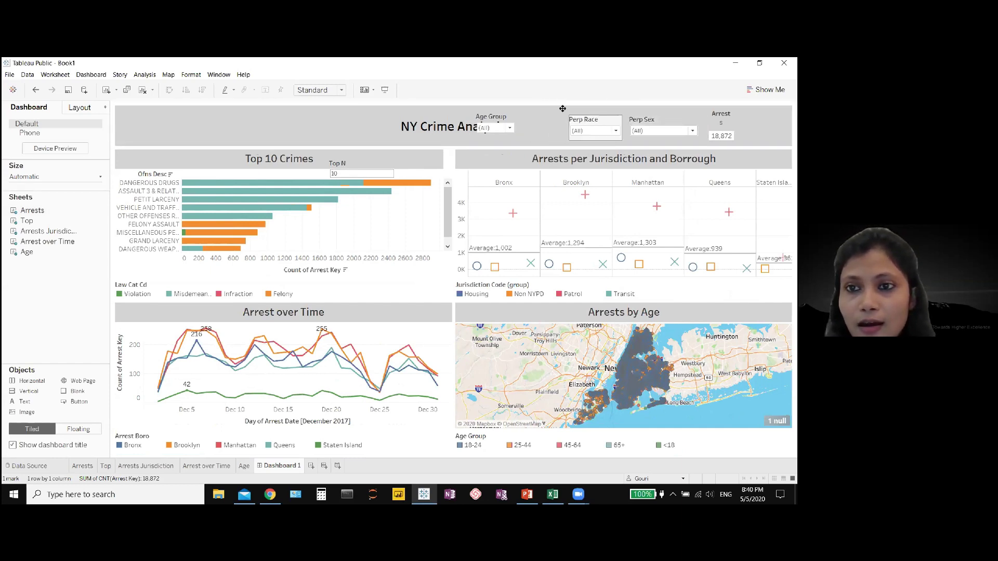
pyautogui.moveTo(494, 107); pyautogui.dragTo(546, 115)
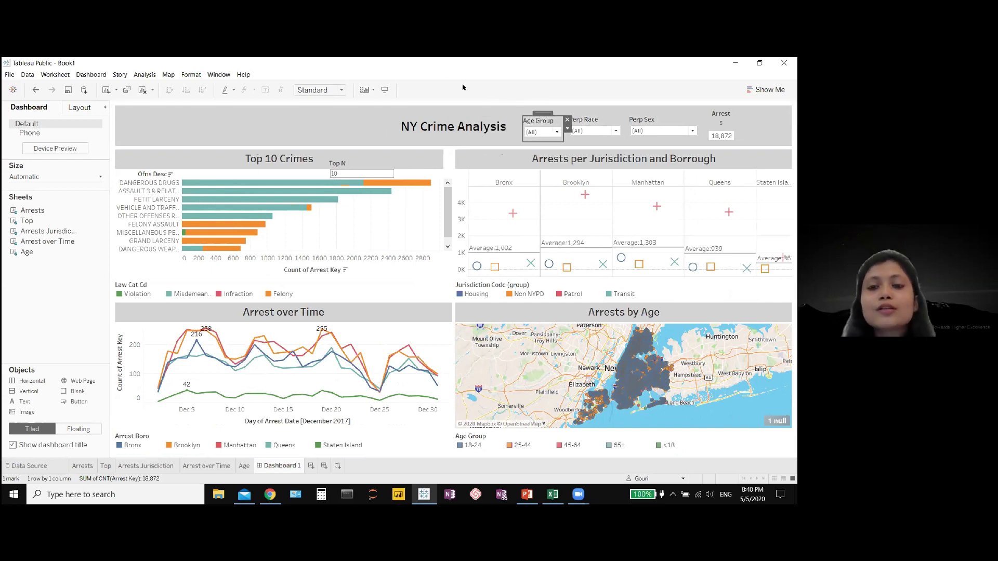
# Step: Try the Age Group filter on the dashboard with 18-24, and undo that selection
pyautogui.click(545, 121)
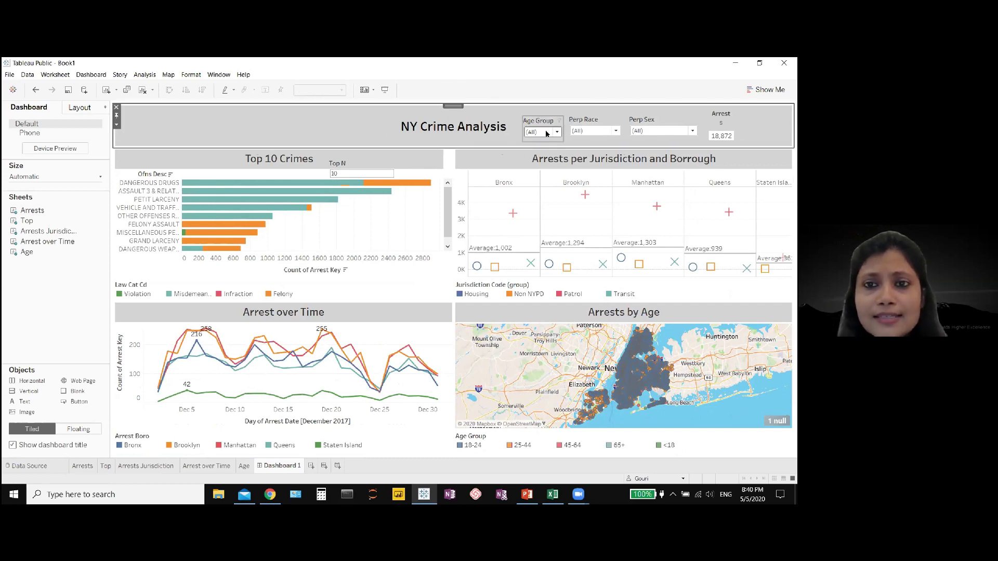
pyautogui.click(546, 132)
pyautogui.click(540, 165)
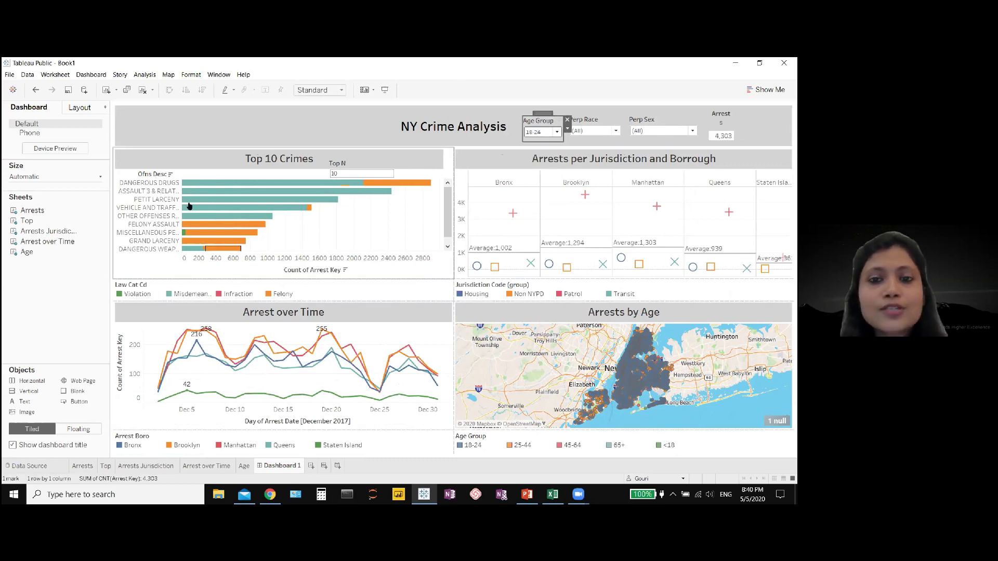
pyautogui.click(556, 131)
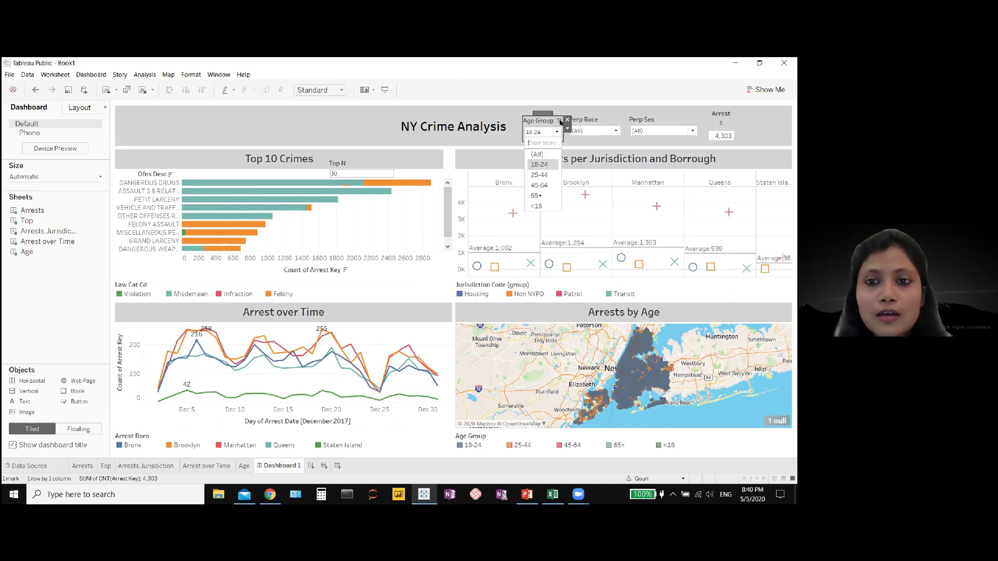
pyautogui.hotkey('ctrl', 'z')
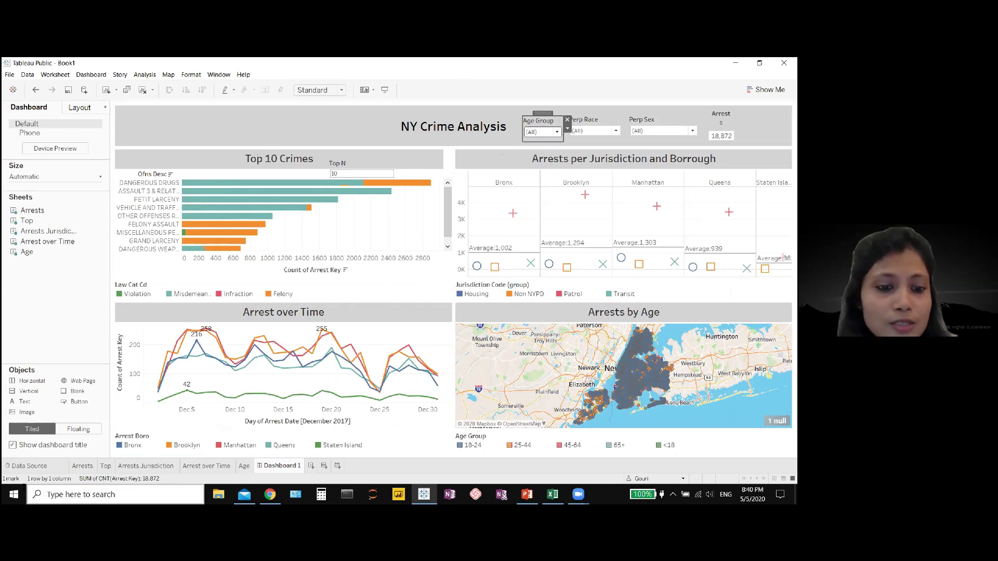
# Step: On the Arrests worksheet, apply the Age Group filter to all worksheets using this data source
pyautogui.click(83, 467)
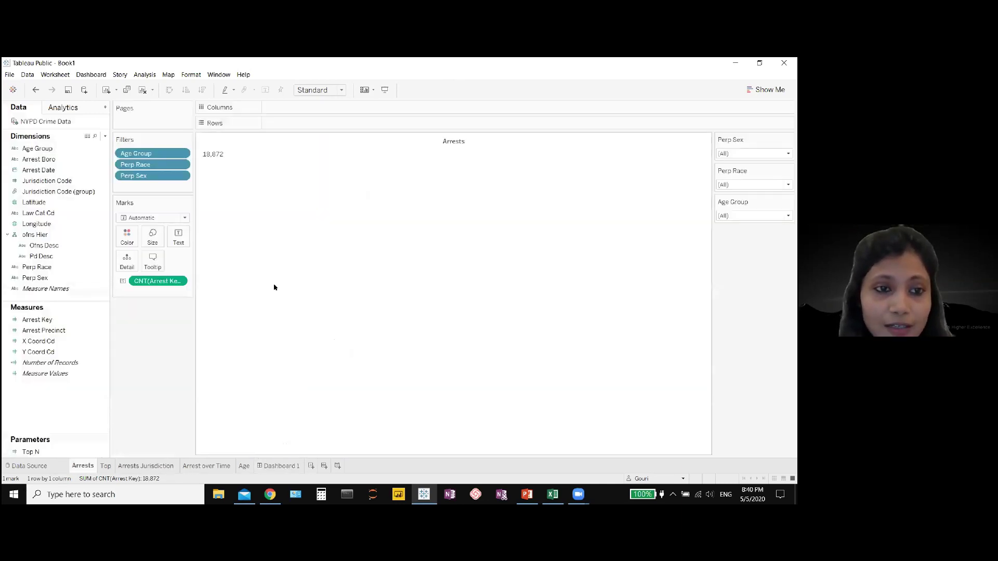
pyautogui.click(181, 154)
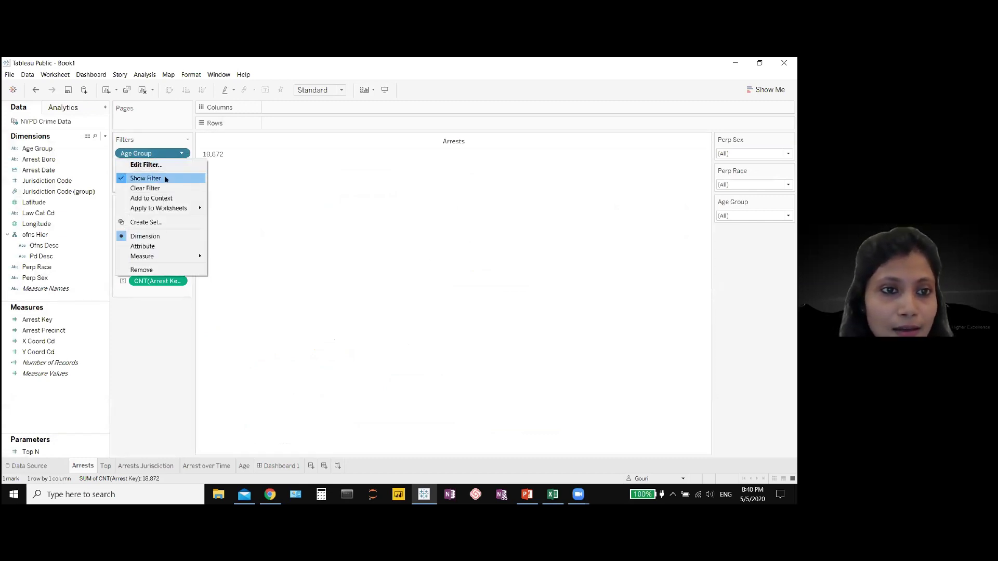
pyautogui.moveTo(179, 208)
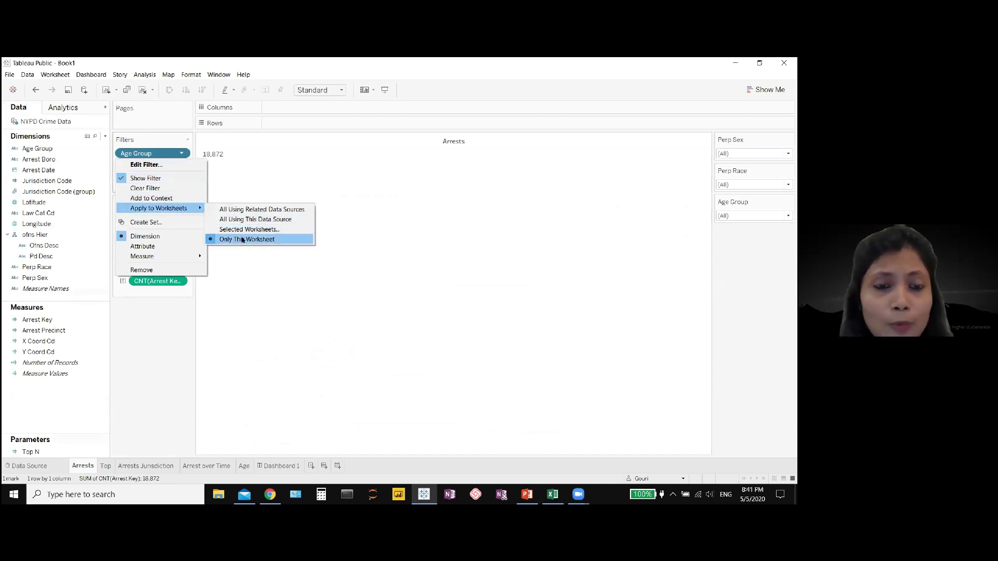
pyautogui.click(242, 220)
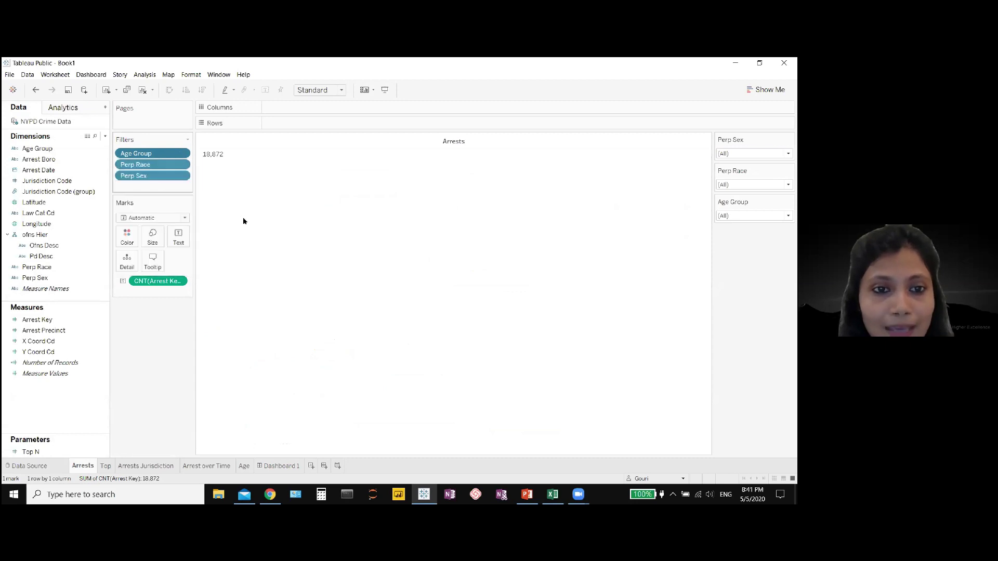
# Step: Apply the Perp Race and Perp Sex filters to all worksheets using this data source
pyautogui.click(182, 165)
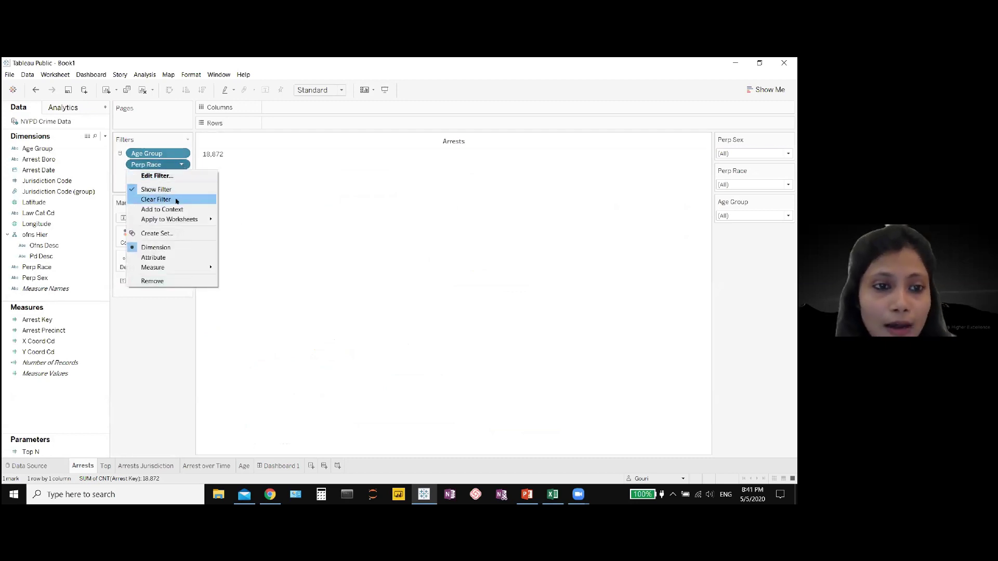
pyautogui.moveTo(197, 219)
pyautogui.click(233, 232)
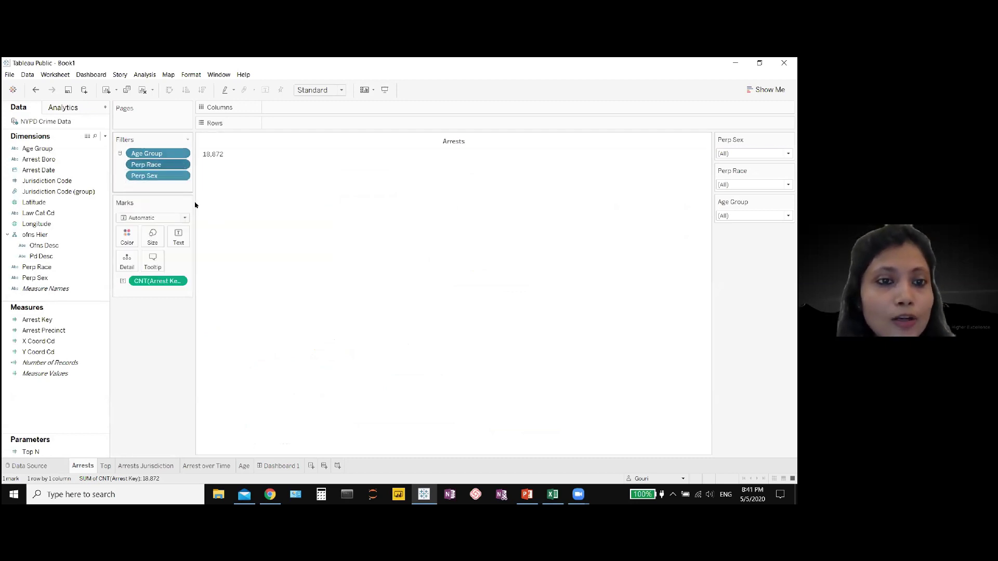
pyautogui.click(182, 176)
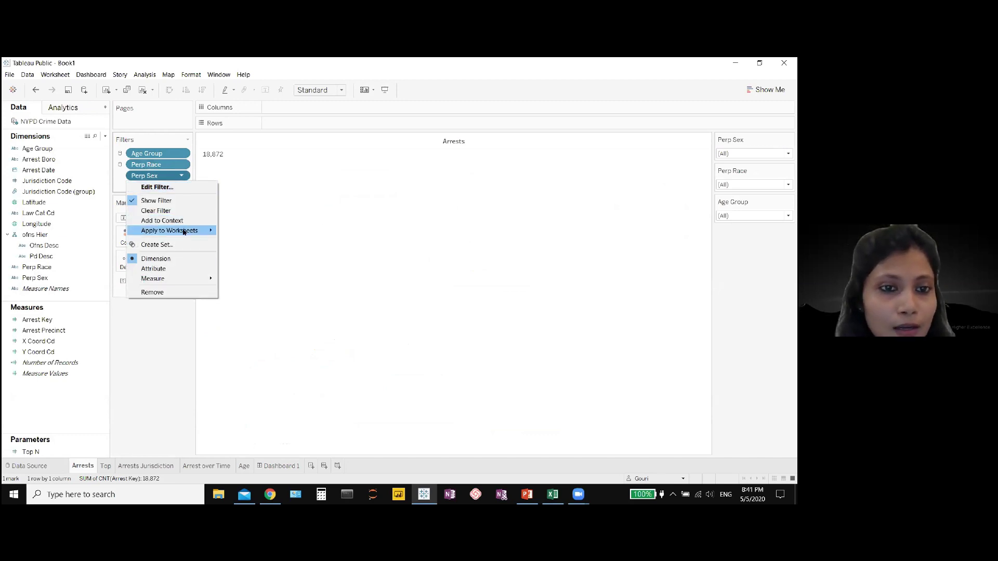
pyautogui.moveTo(197, 230)
pyautogui.click(231, 247)
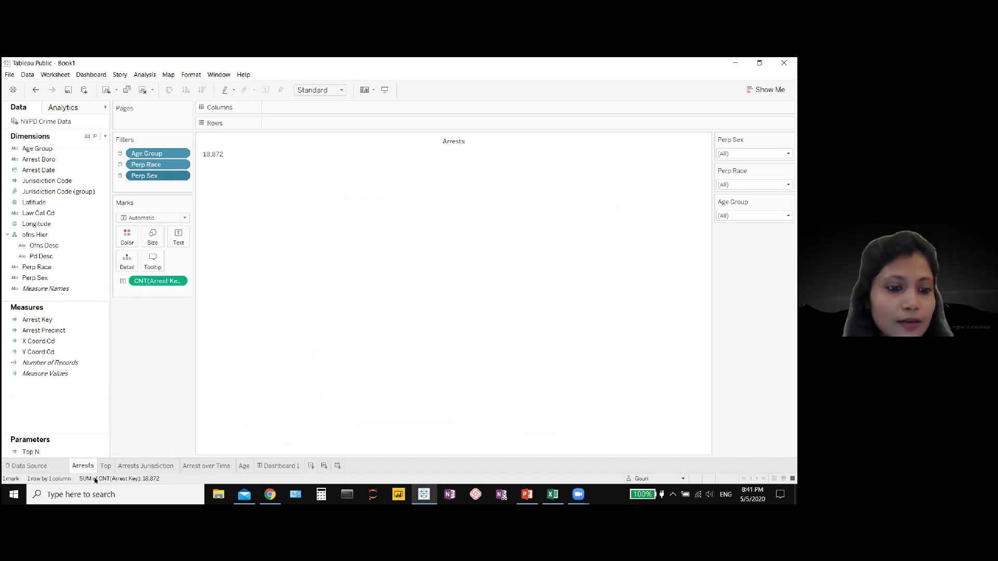
# Step: Return to Dashboard 1 and filter it to the 18-24 age group
pyautogui.click(276, 467)
pyautogui.click(554, 132)
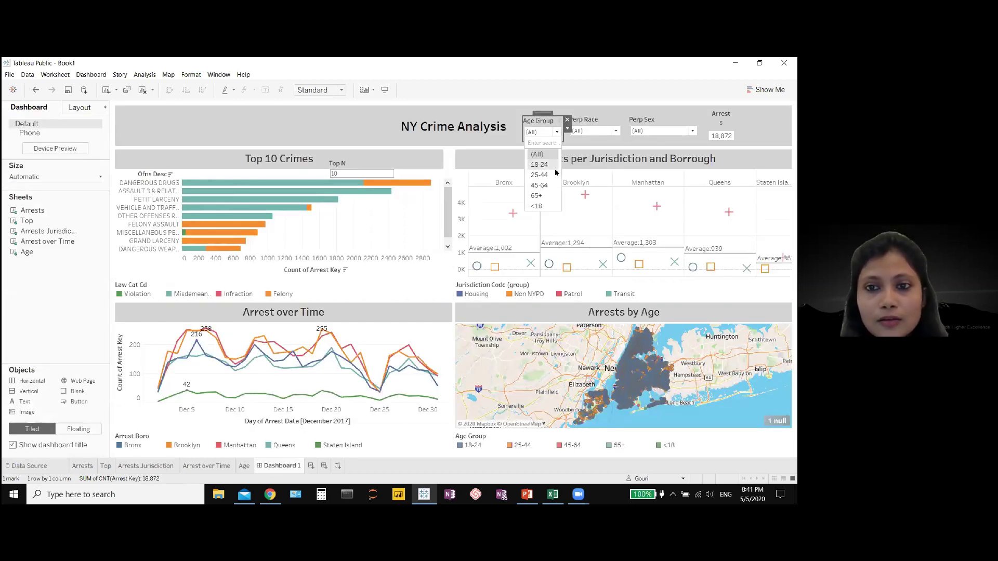
pyautogui.click(554, 168)
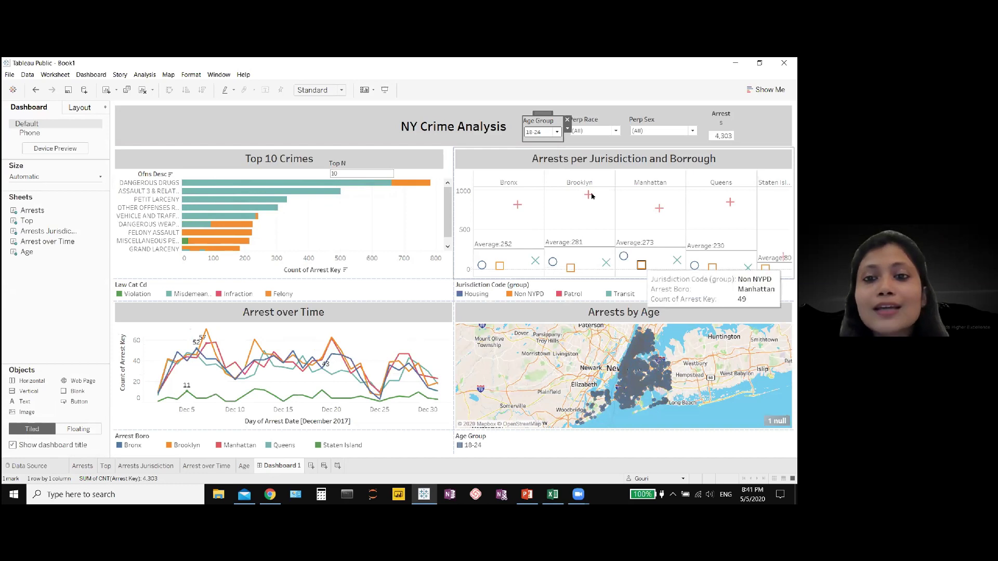
# Step: Filter the dashboard to the 25-44 age group, and reset the Age Group filter to all values
pyautogui.click(553, 133)
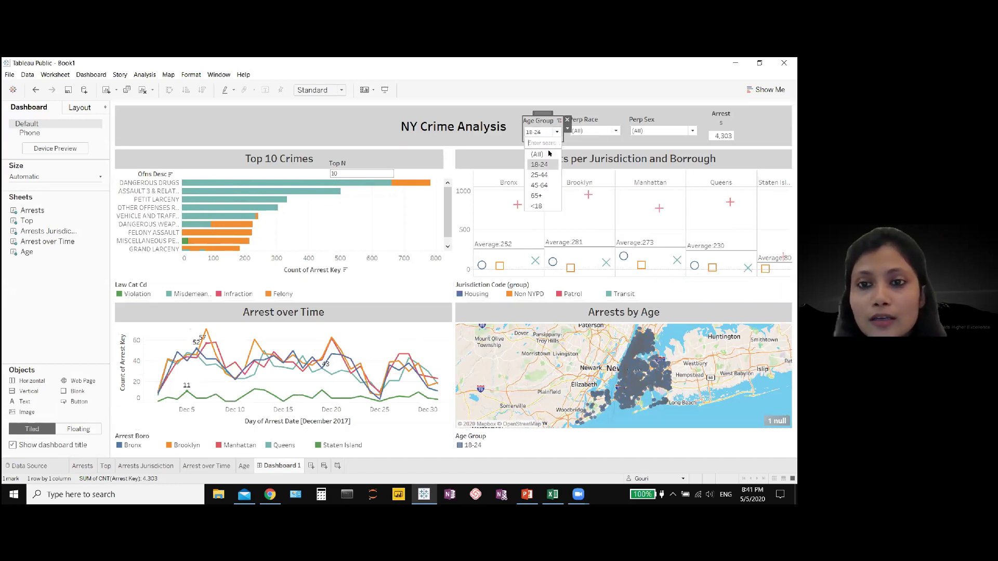
pyautogui.click(555, 176)
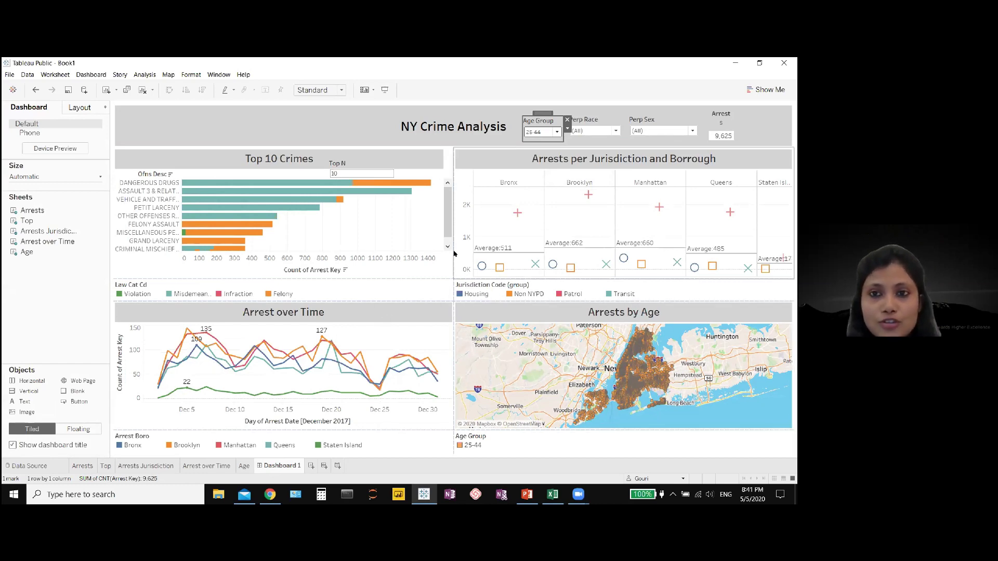
pyautogui.click(556, 132)
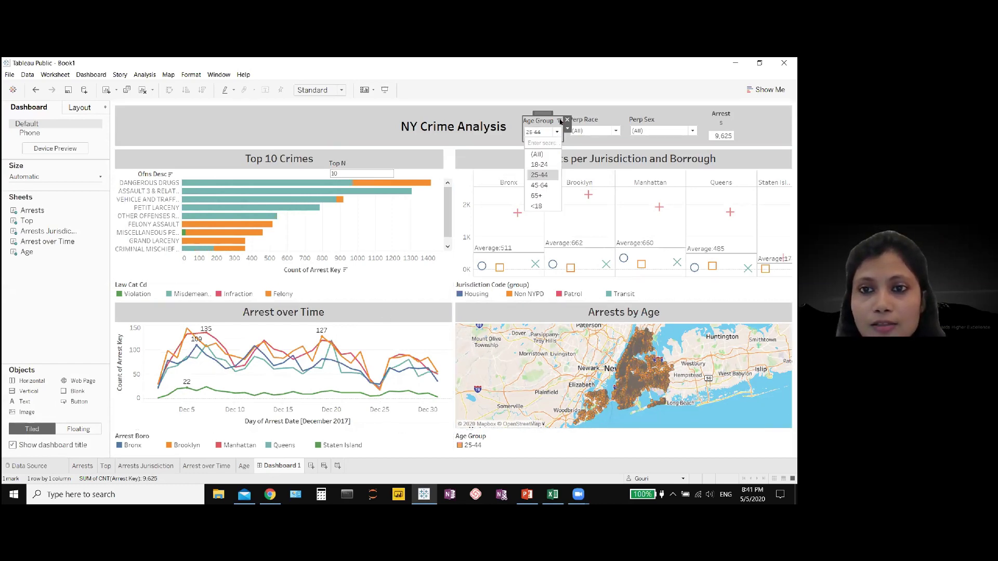
pyautogui.click(561, 121)
pyautogui.click(560, 122)
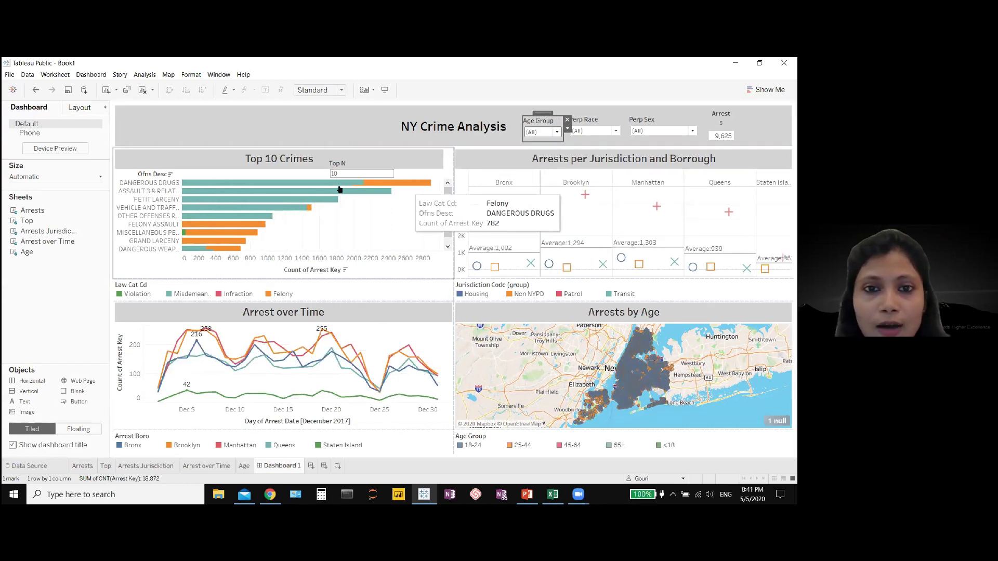
# Step: Use the Top 10 Crimes, Arrests per Jurisdiction and Borrough, Arrest over Time and Arrests by Age charts as dashboard filters
pyautogui.click(271, 183)
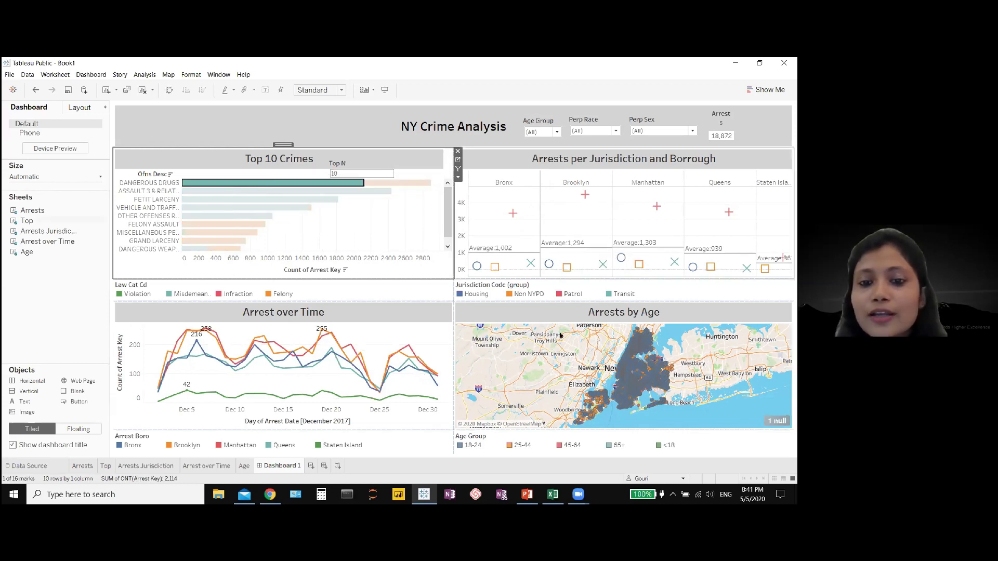
pyautogui.press('Escape')
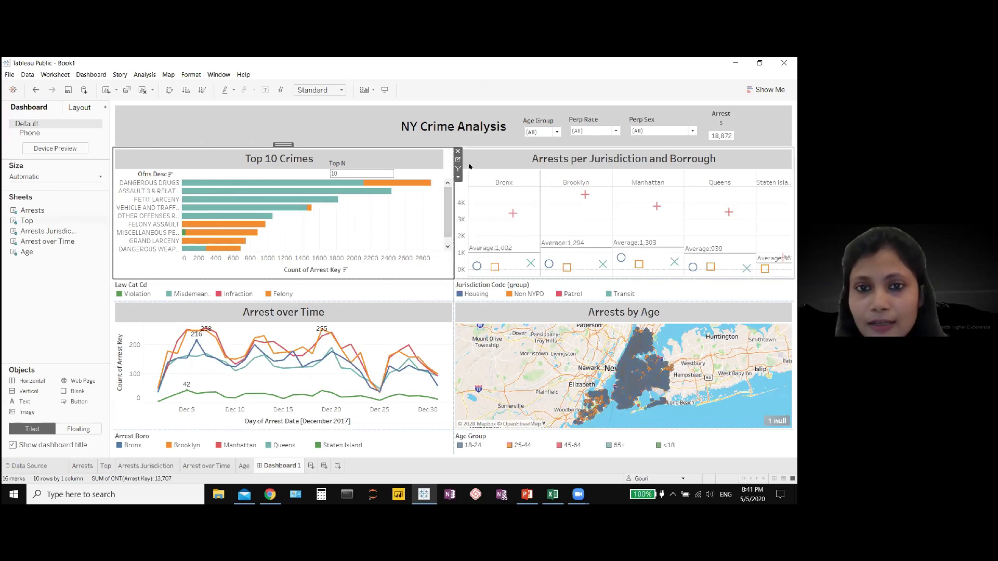
pyautogui.click(505, 176)
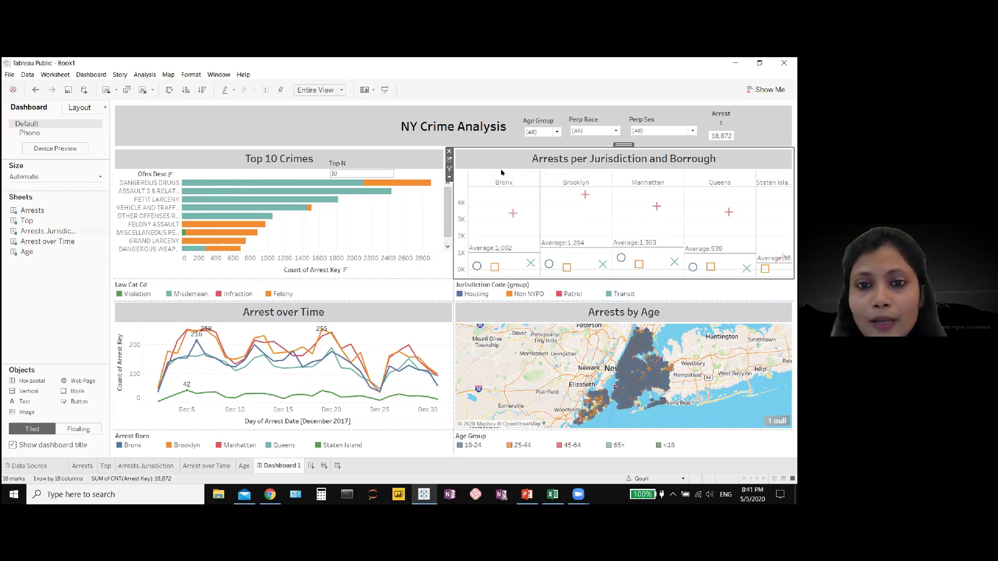
pyautogui.click(421, 315)
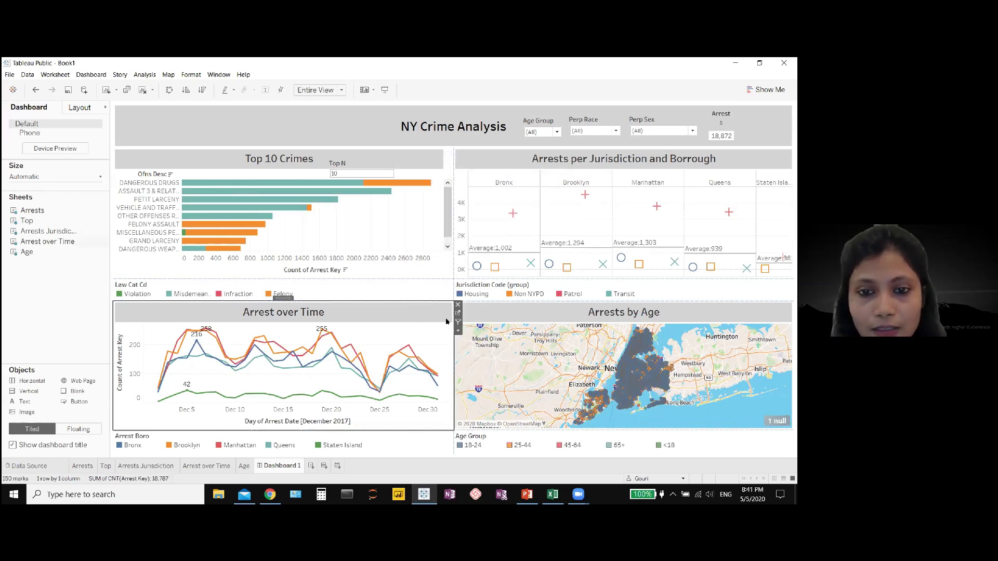
pyautogui.click(465, 321)
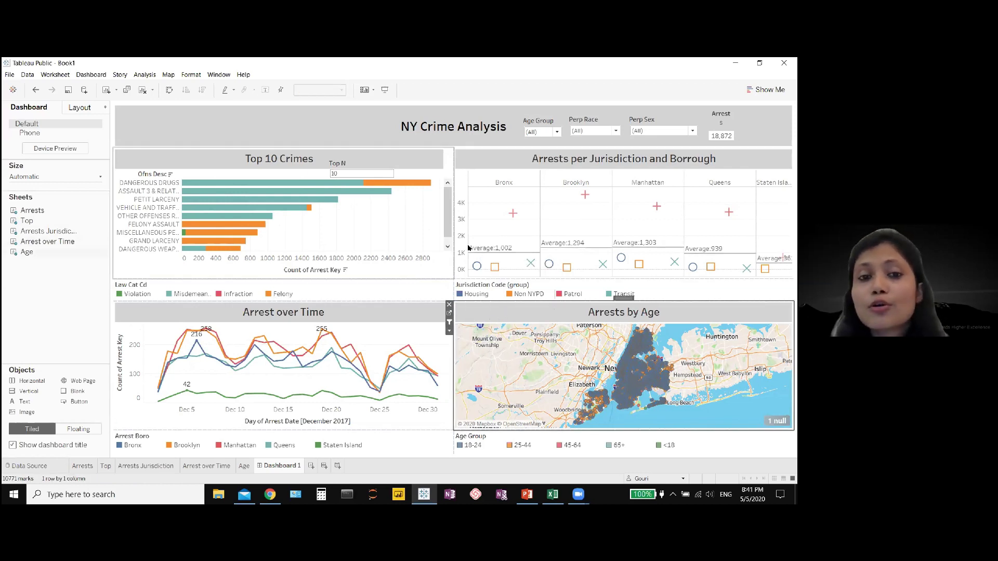
# Step: Try filtering the dashboard by the Misdemeanor part of the DANGEROUS DRUGS bar, and clear that selection
pyautogui.moveTo(324, 183)
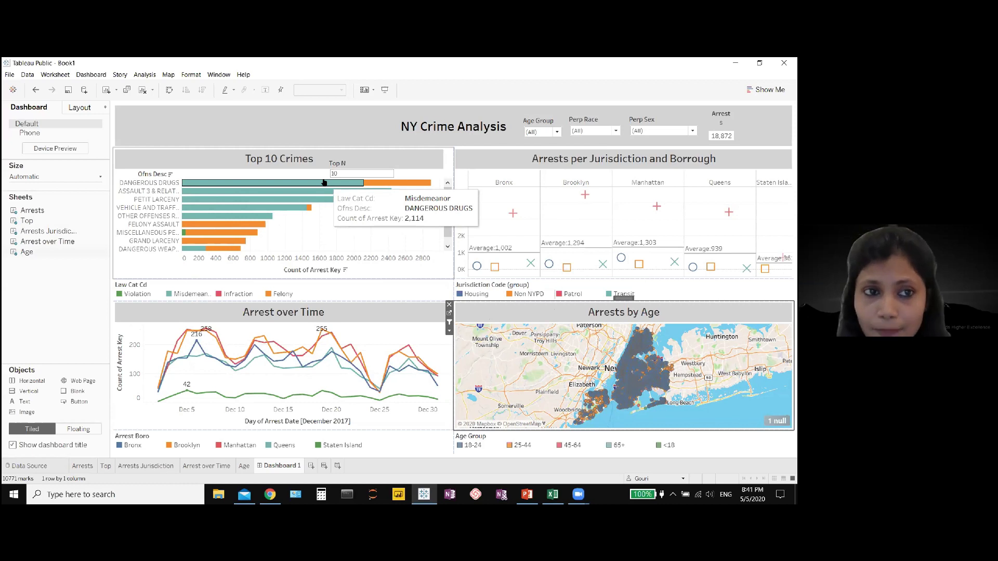
pyautogui.click(263, 183)
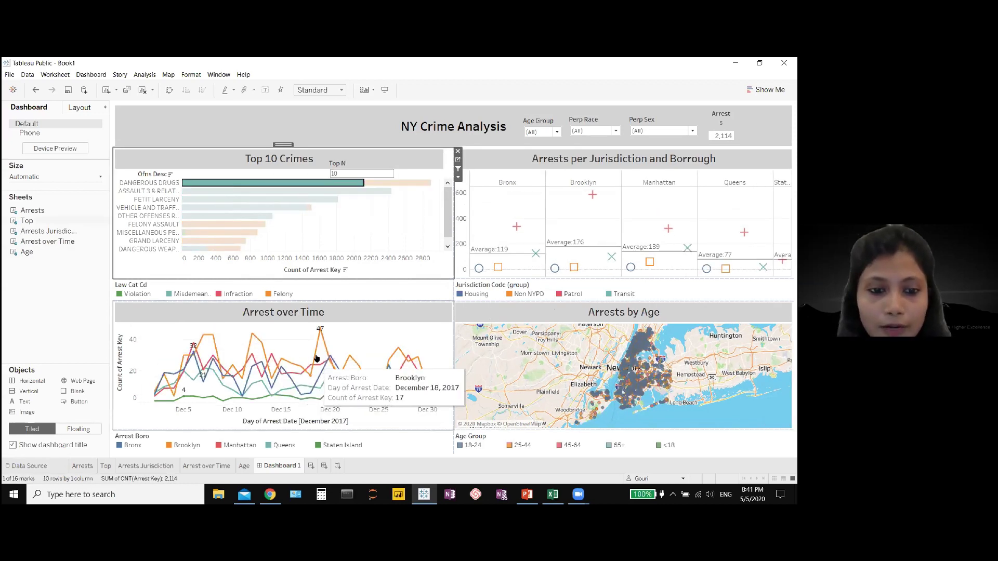
pyautogui.moveTo(318, 339)
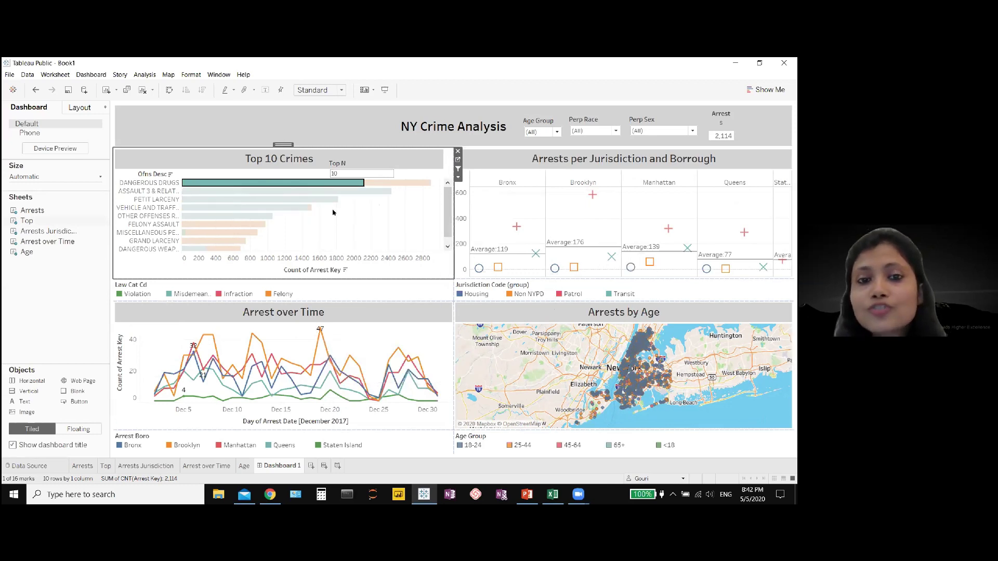
pyautogui.moveTo(304, 187)
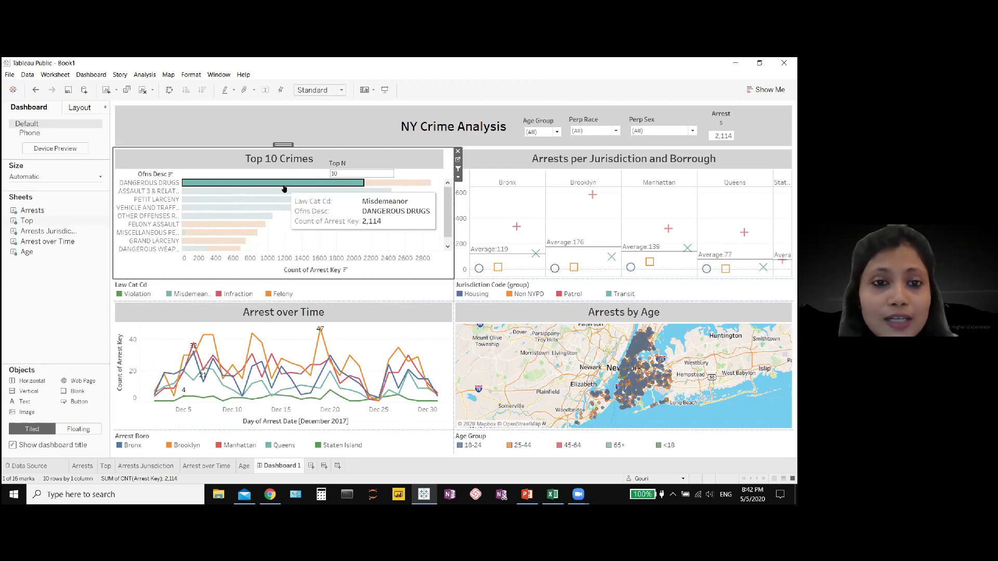
pyautogui.press('Escape')
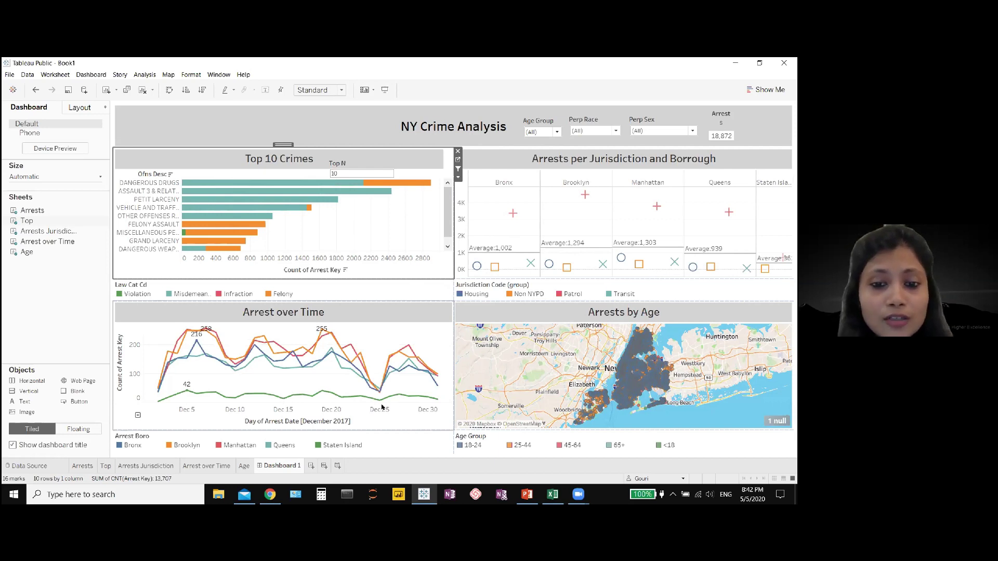
pyautogui.moveTo(349, 398)
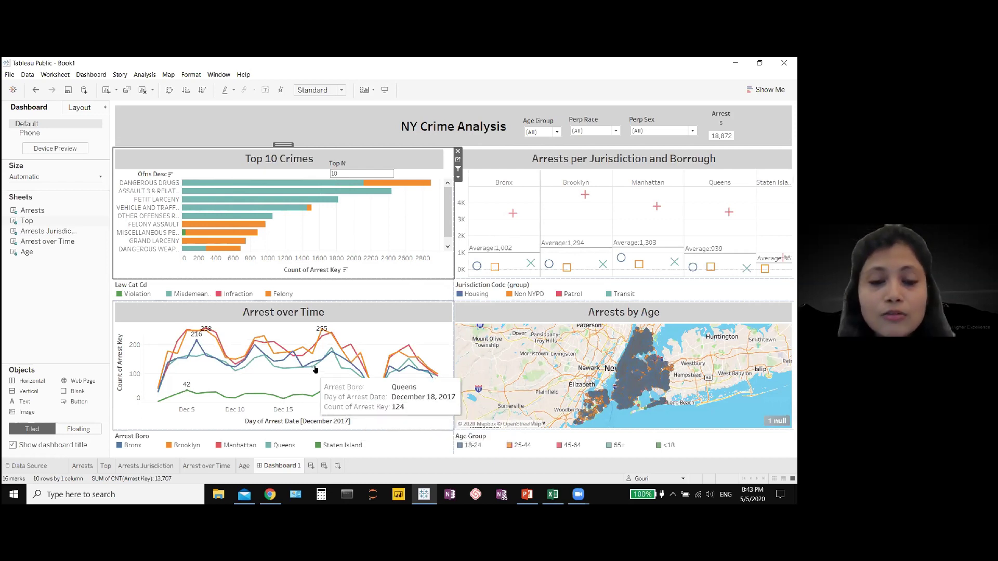
pyautogui.moveTo(343, 350)
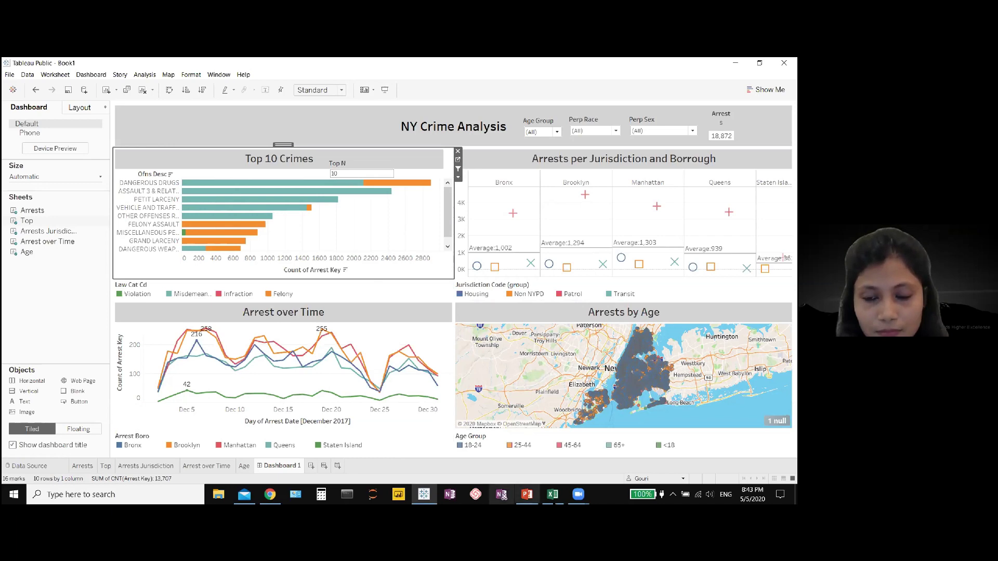
pyautogui.click(579, 495)
pyautogui.click(553, 465)
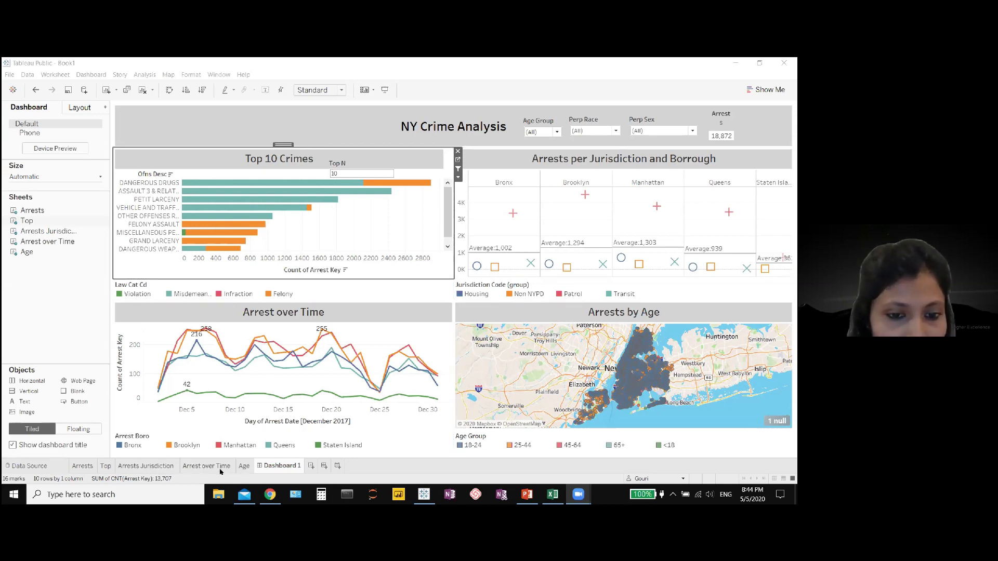
# Step: Review the Arrest over Time and Age worksheets, and examine the Latitude and Longitude columns in the data source
pyautogui.click(196, 469)
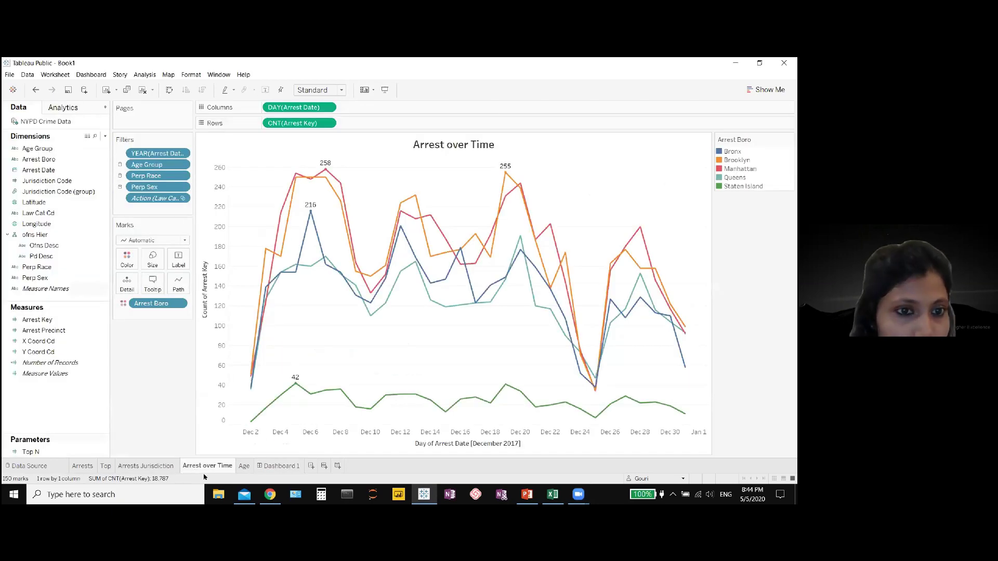
pyautogui.click(242, 468)
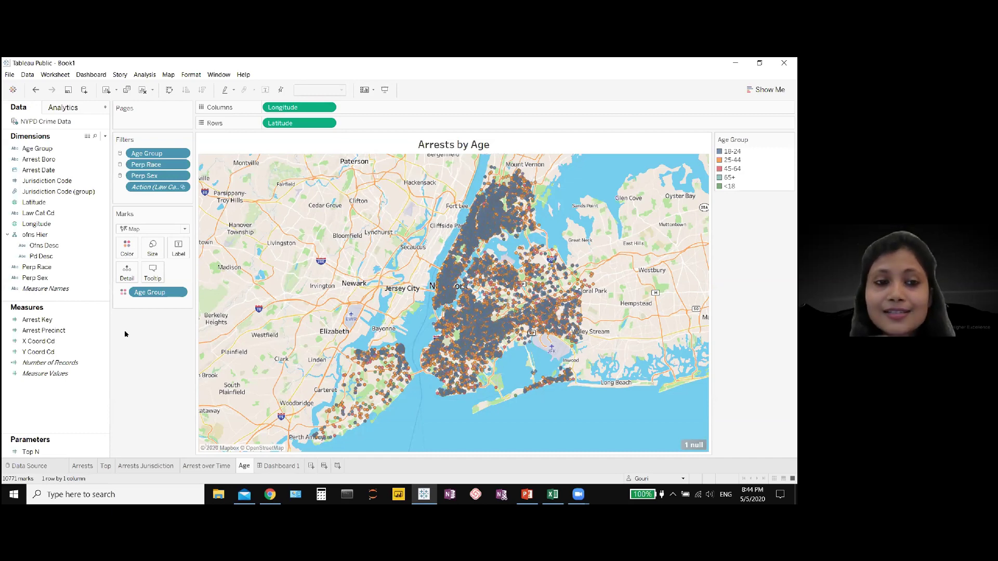
pyautogui.click(23, 465)
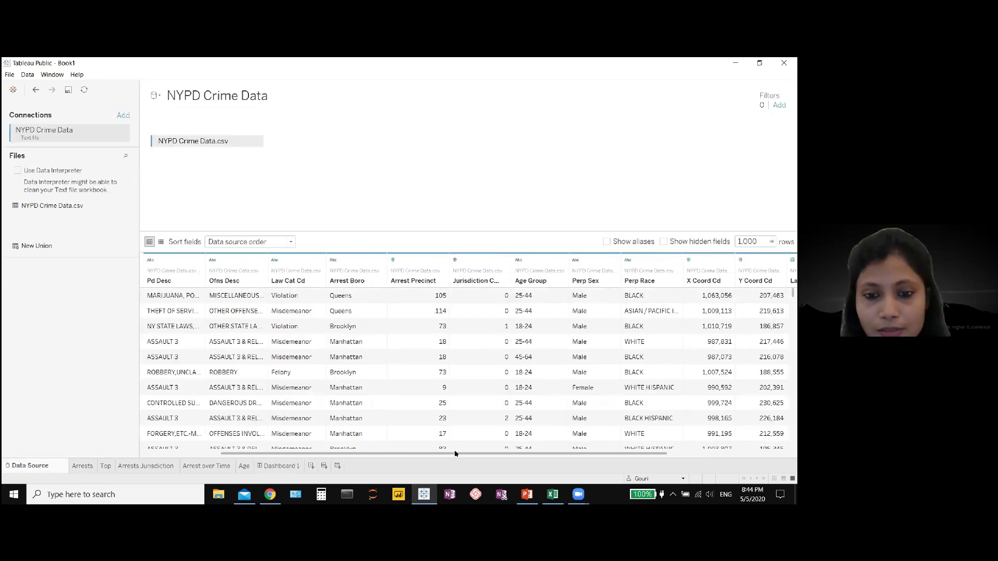
pyautogui.moveTo(455, 454); pyautogui.dragTo(579, 454)
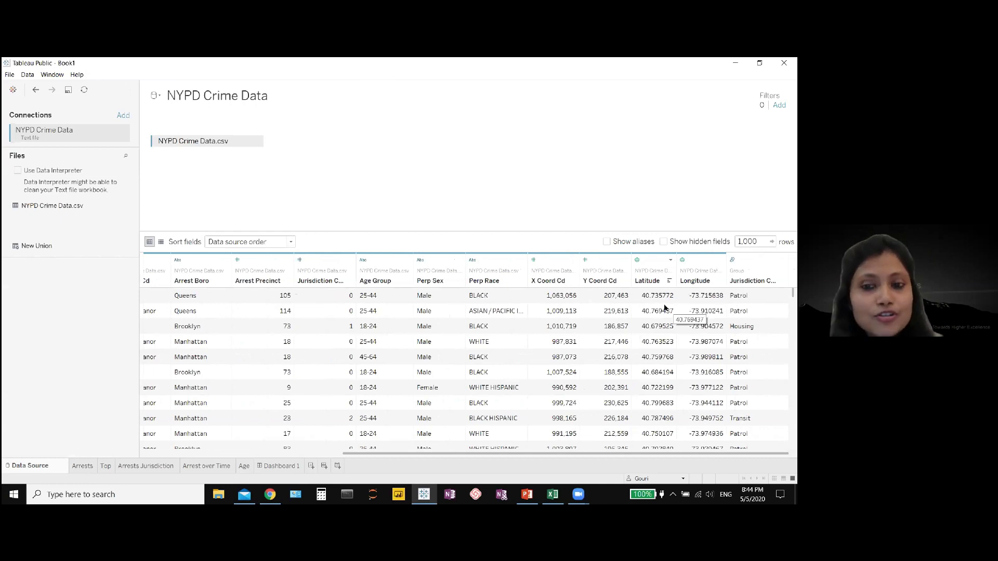
# Step: Add a new blank worksheet to the workbook
pyautogui.click(310, 466)
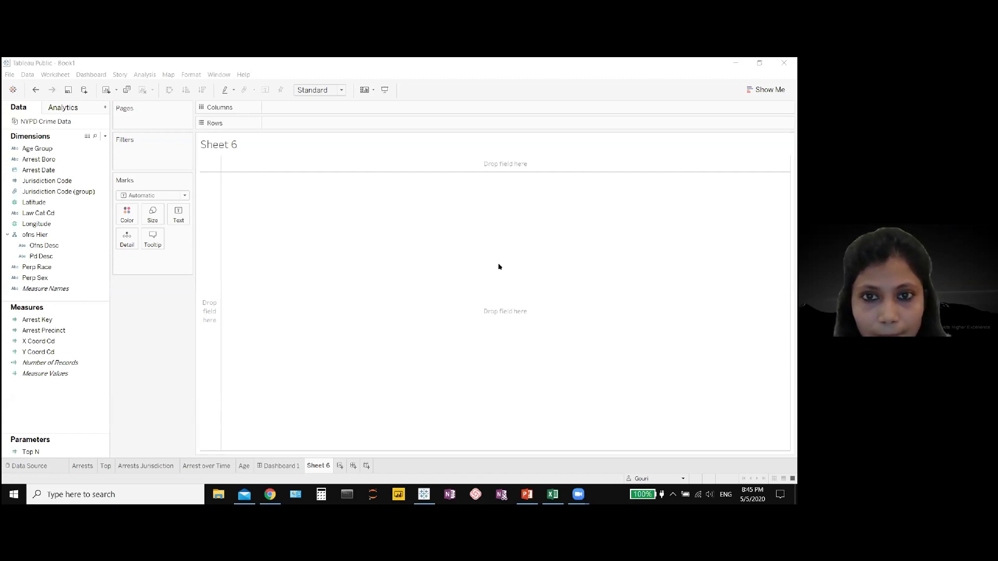
pyautogui.click(528, 494)
pyautogui.click(527, 495)
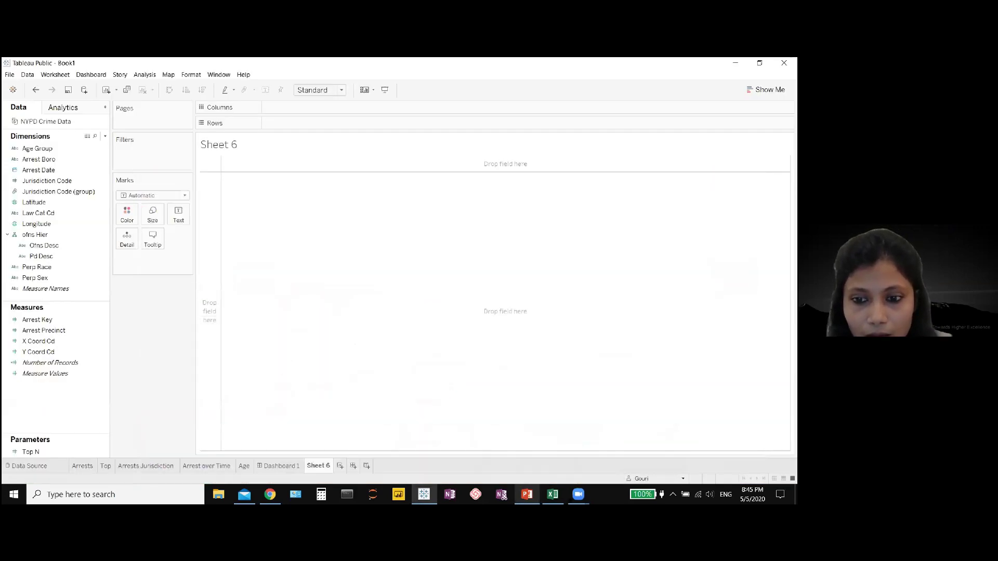
pyautogui.moveTo(578, 495)
pyautogui.click(589, 451)
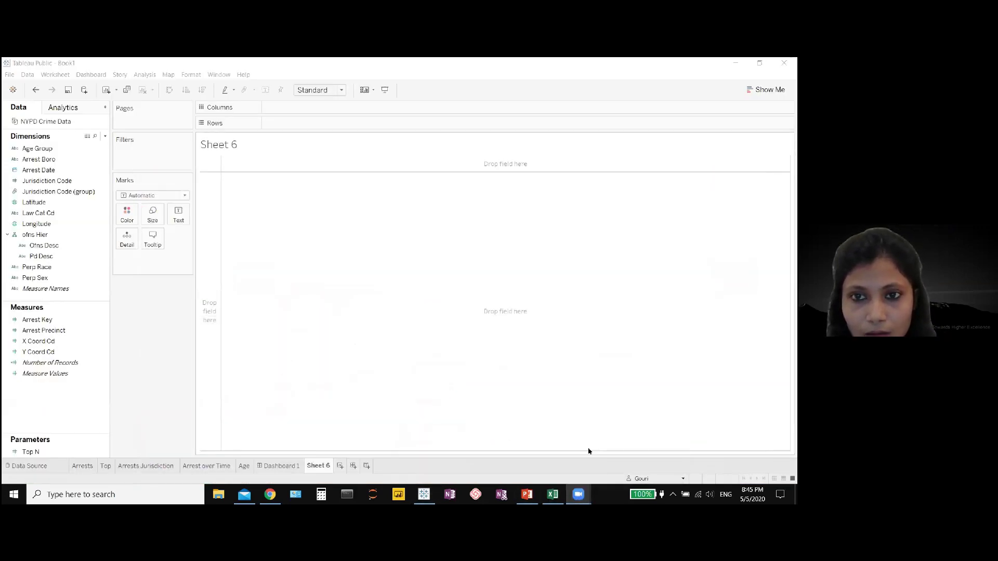
pyautogui.moveTo(579, 495)
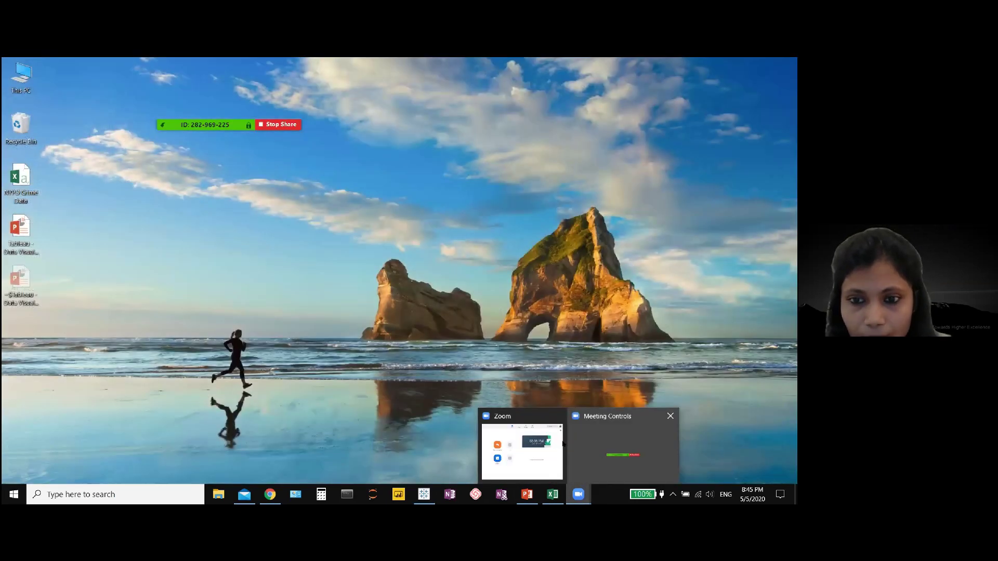
pyautogui.moveTo(522, 451)
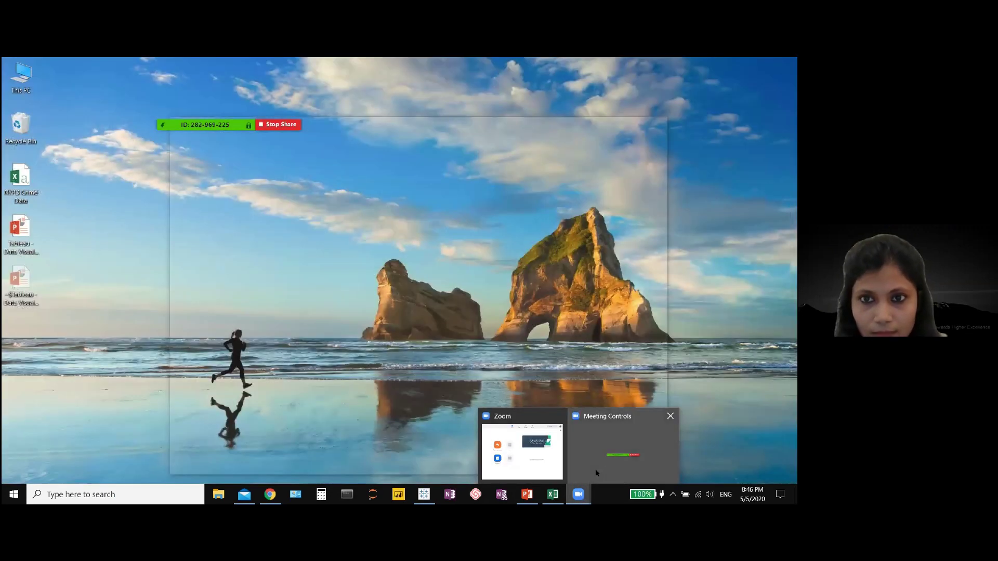
pyautogui.click(596, 473)
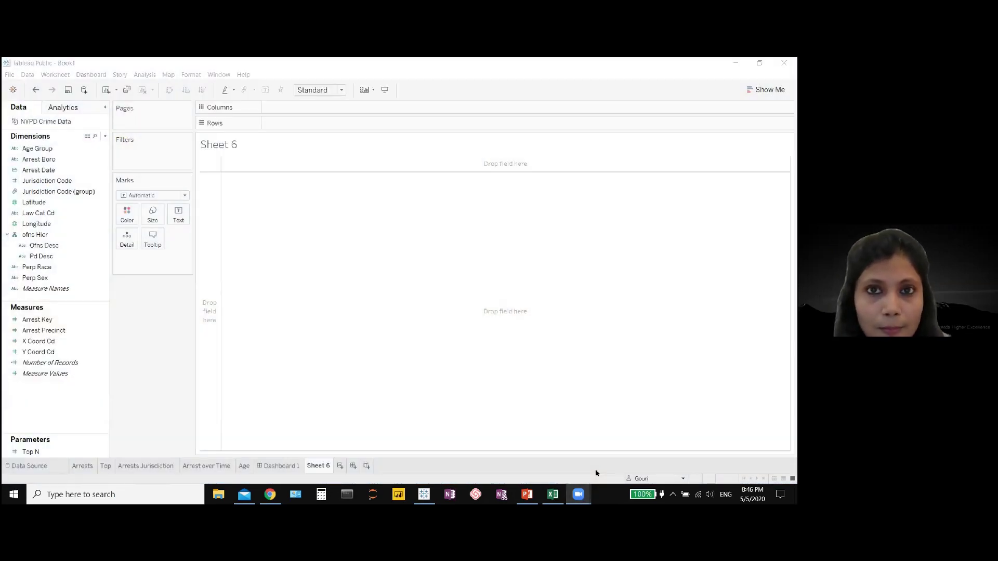
pyautogui.moveTo(578, 494)
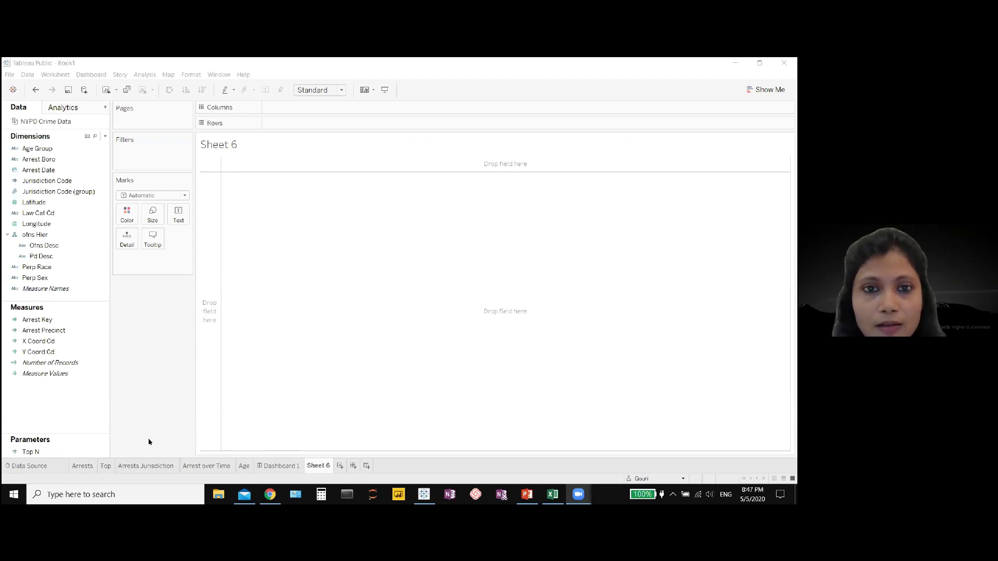
# Step: Look over the Arrests by Age map and the Arrest over Time line chart on their own worksheets
pyautogui.click(245, 467)
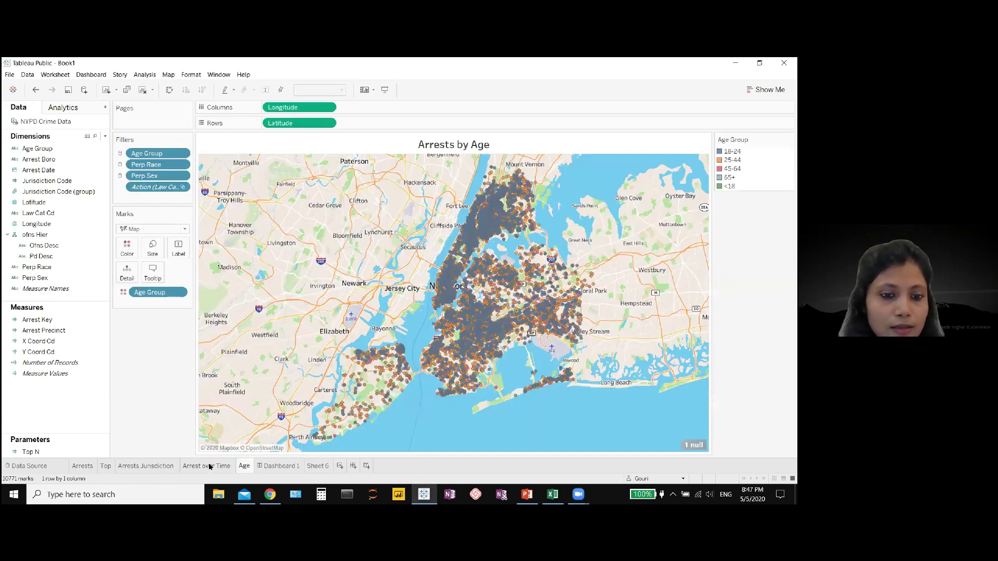
pyautogui.click(210, 467)
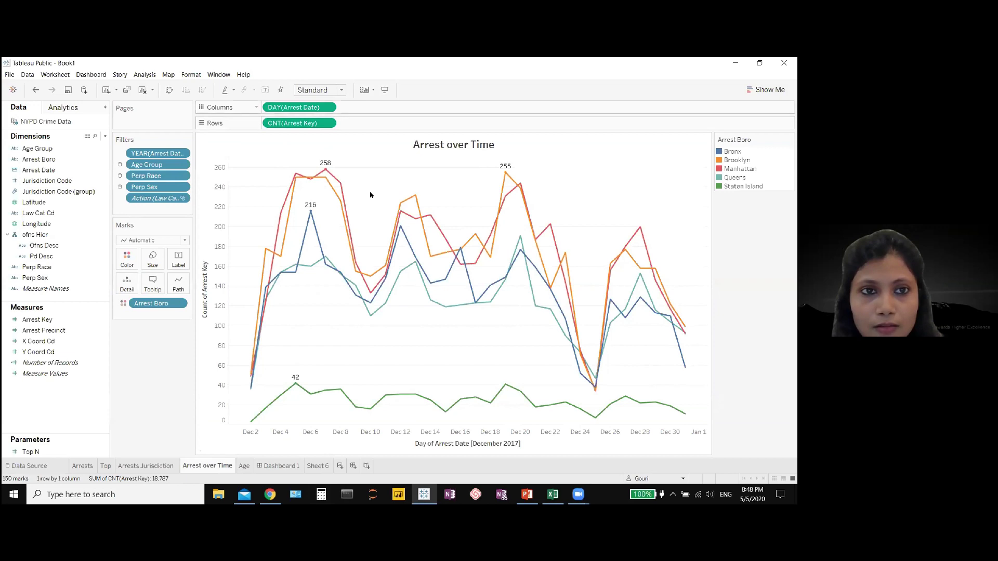
pyautogui.click(579, 495)
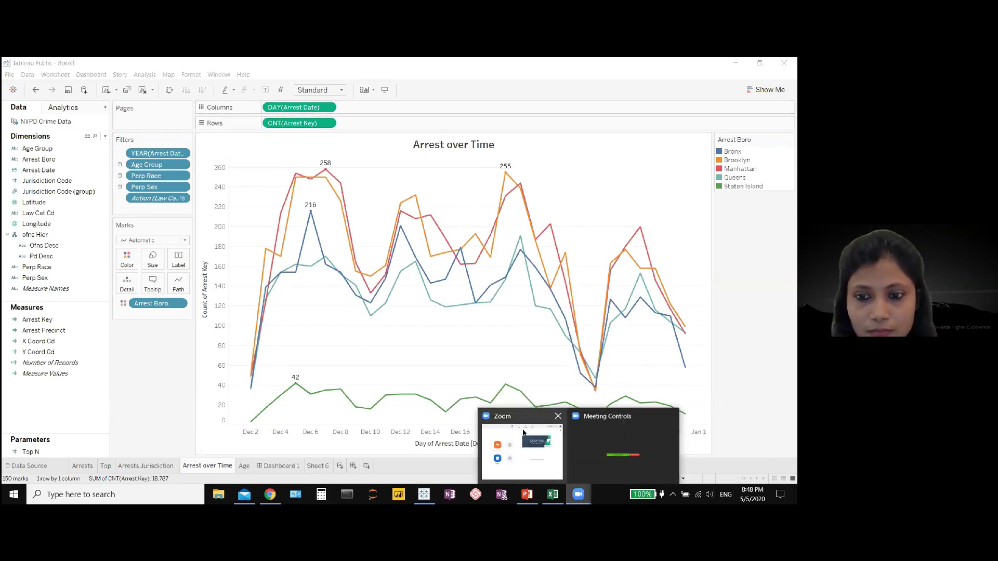
pyautogui.press('Escape')
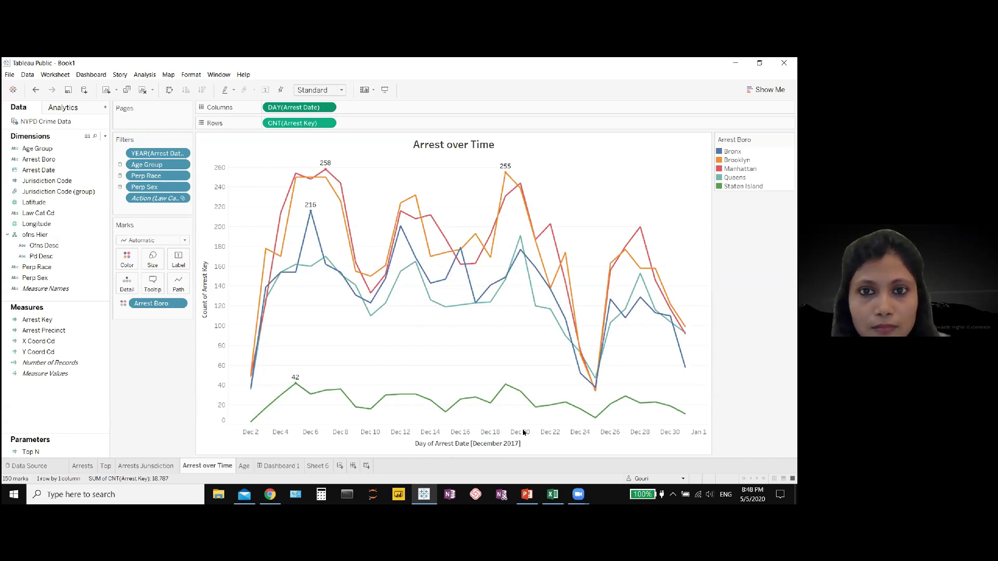
pyautogui.hotkey('alt', 'Tab')
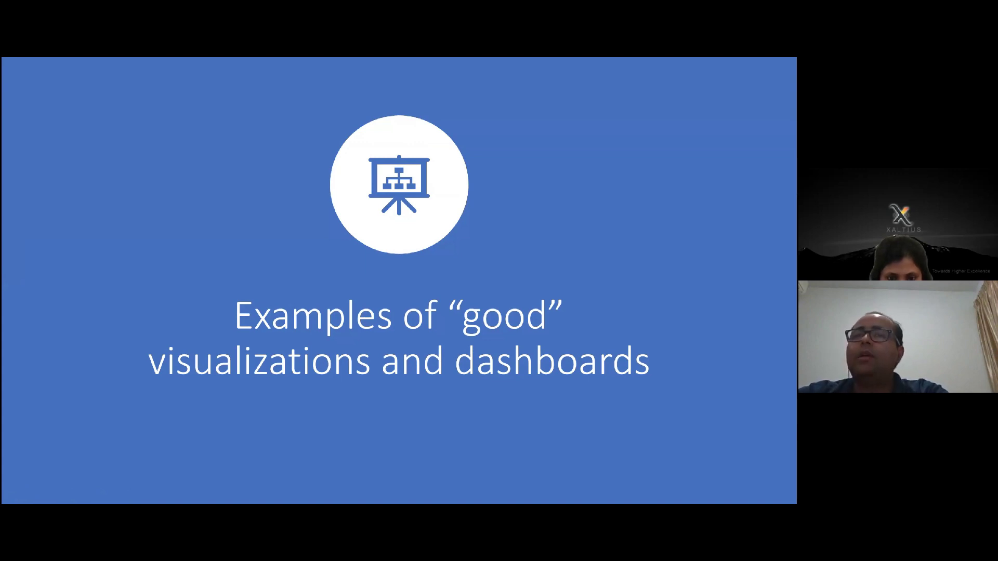
pyautogui.press('Right')
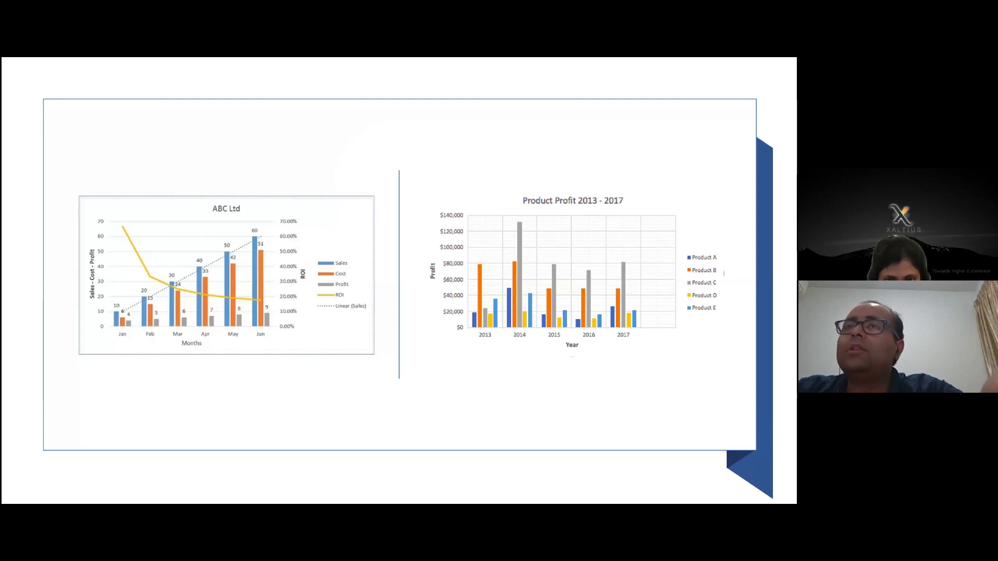
pyautogui.press('Right')
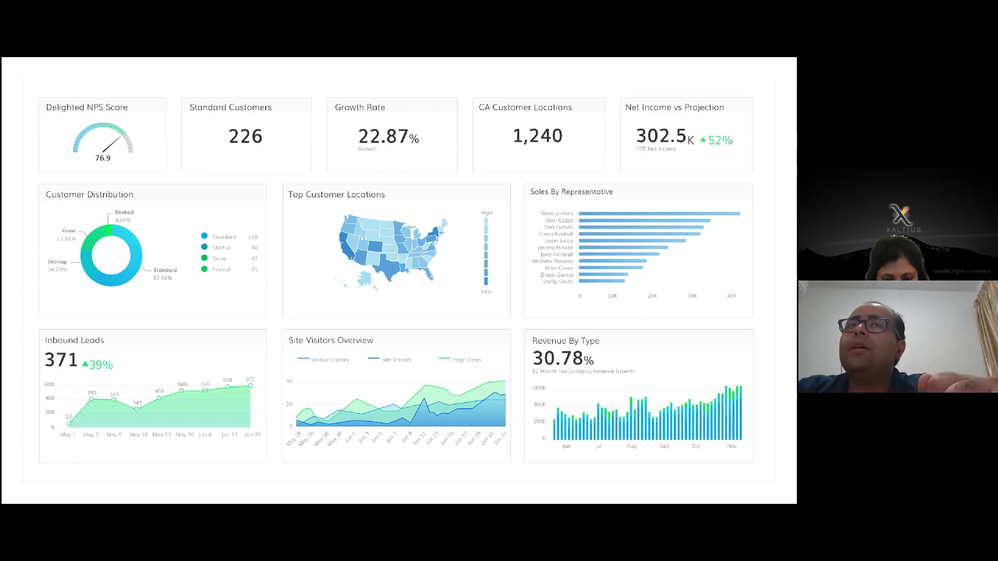
pyautogui.press('Right')
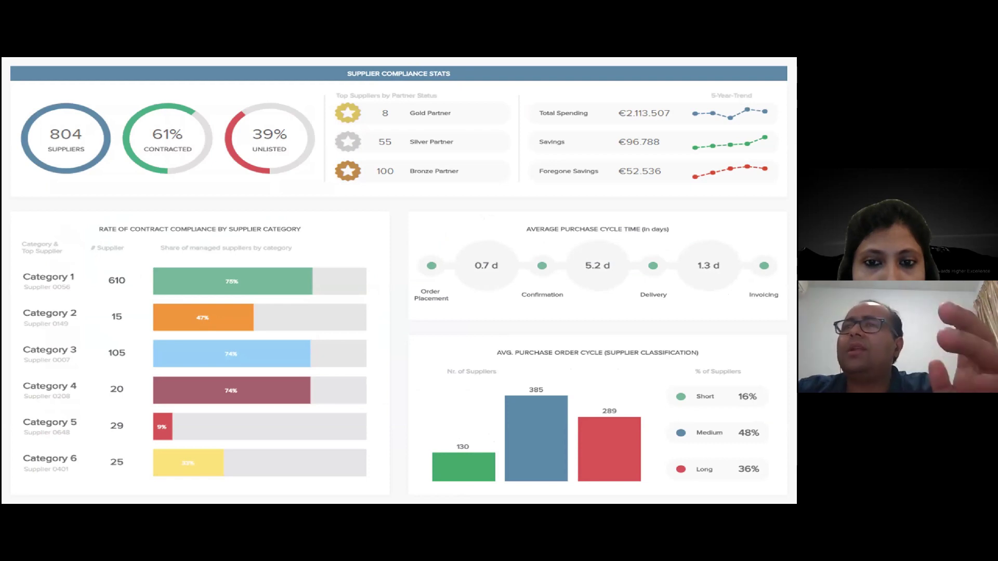
pyautogui.press('Right')
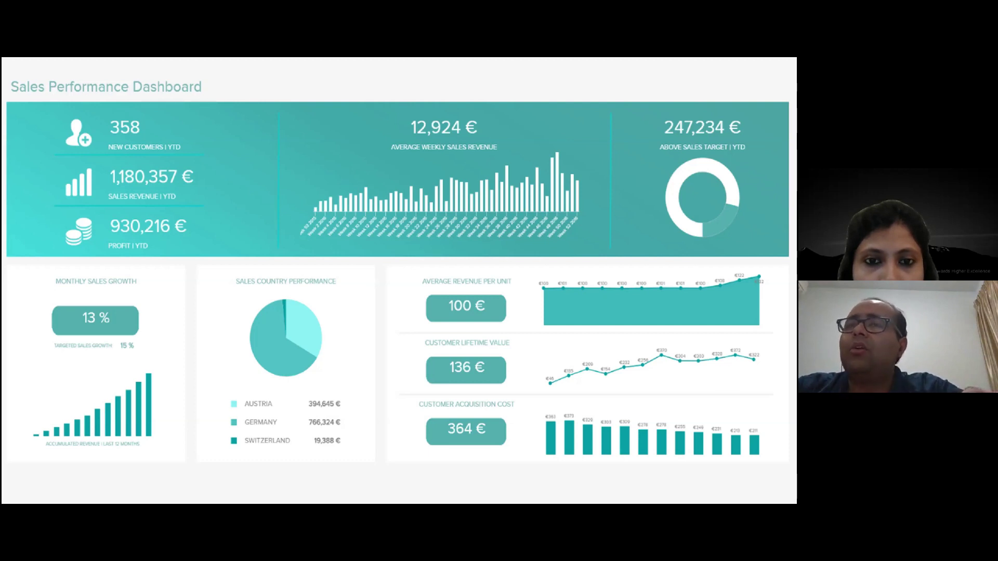
pyautogui.press('Right')
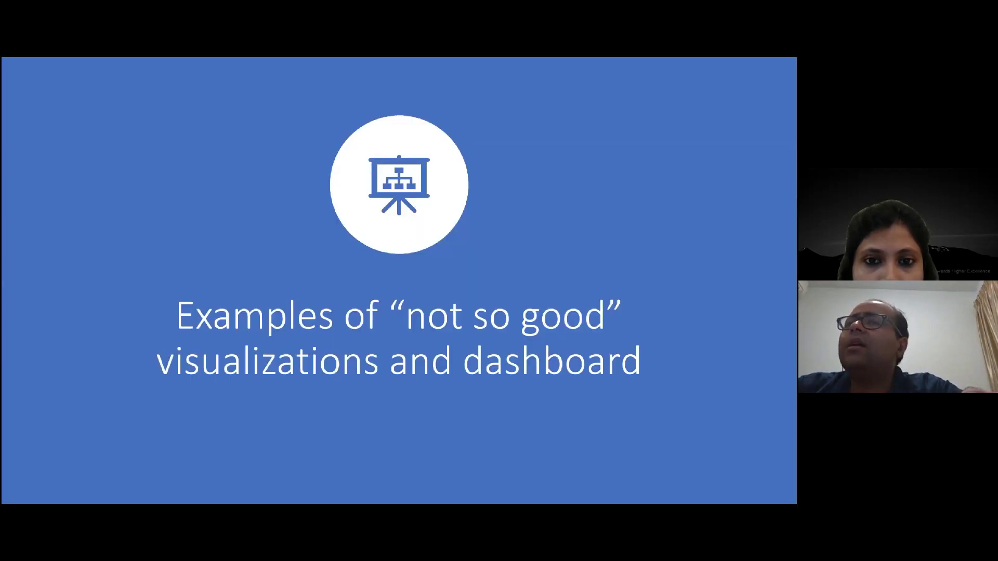